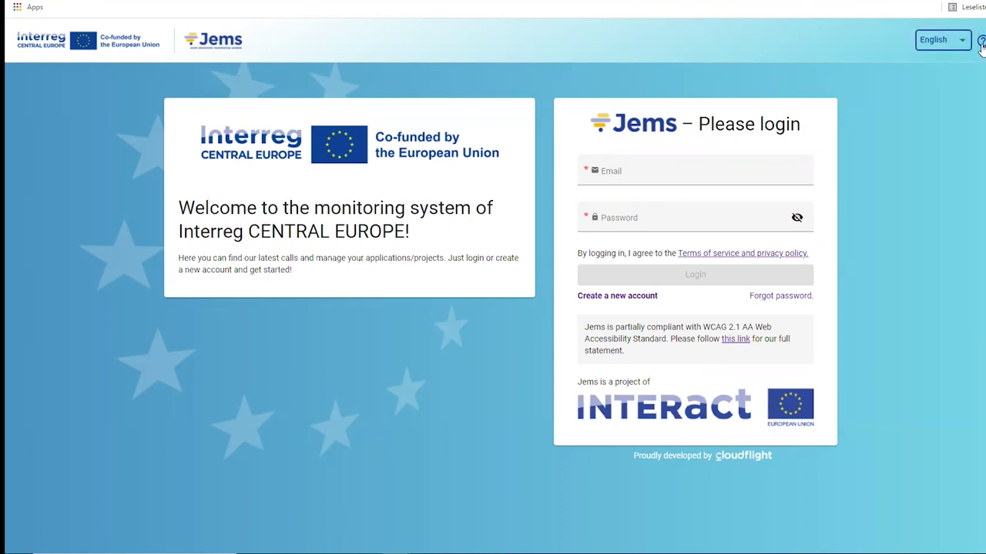
# - View and close the help panel, then go to the Create new account form from the login page
pyautogui.click(981, 40)
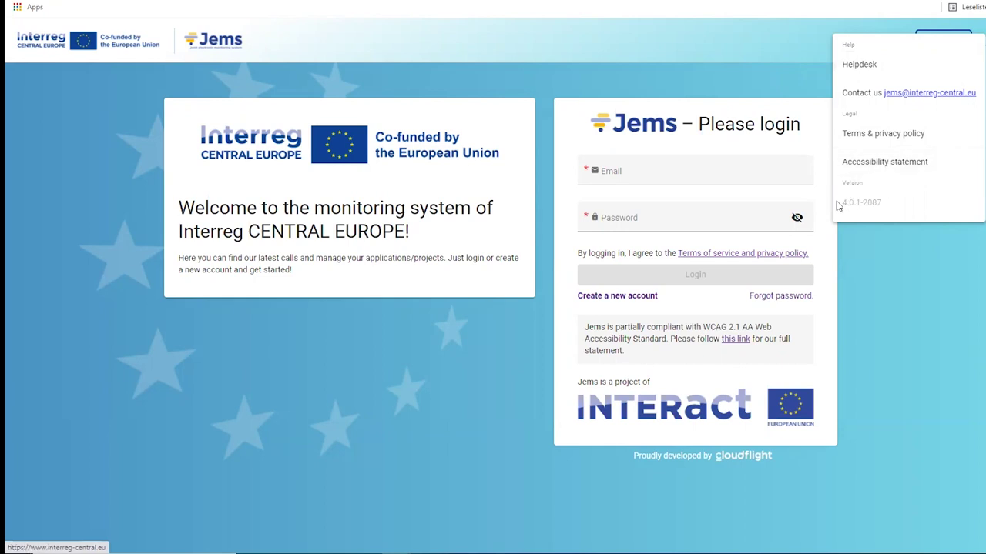
pyautogui.click(893, 292)
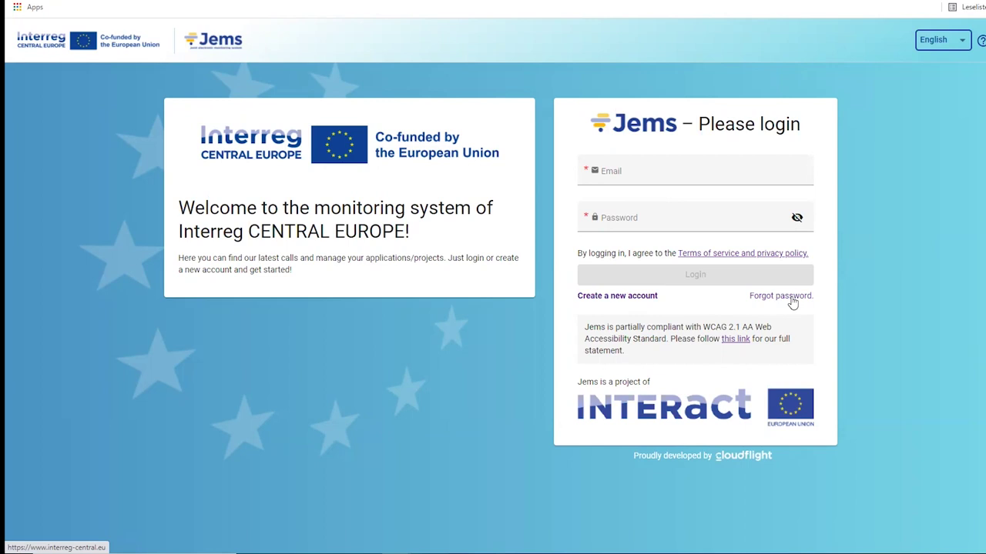
pyautogui.click(636, 299)
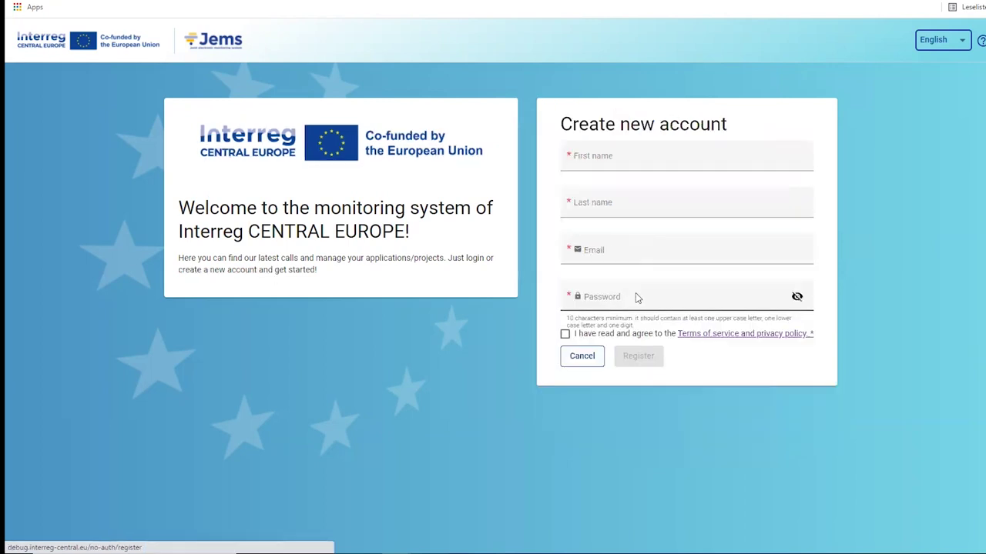
# - Register a new account with first name, last name, e-mail and password, accepting the terms
pyautogui.click(648, 160)
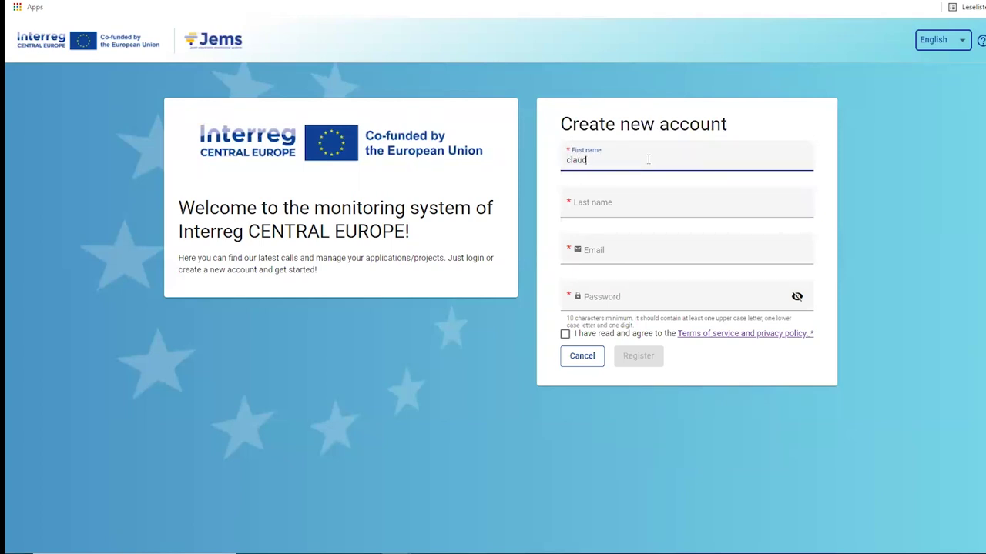
pyautogui.click(639, 199)
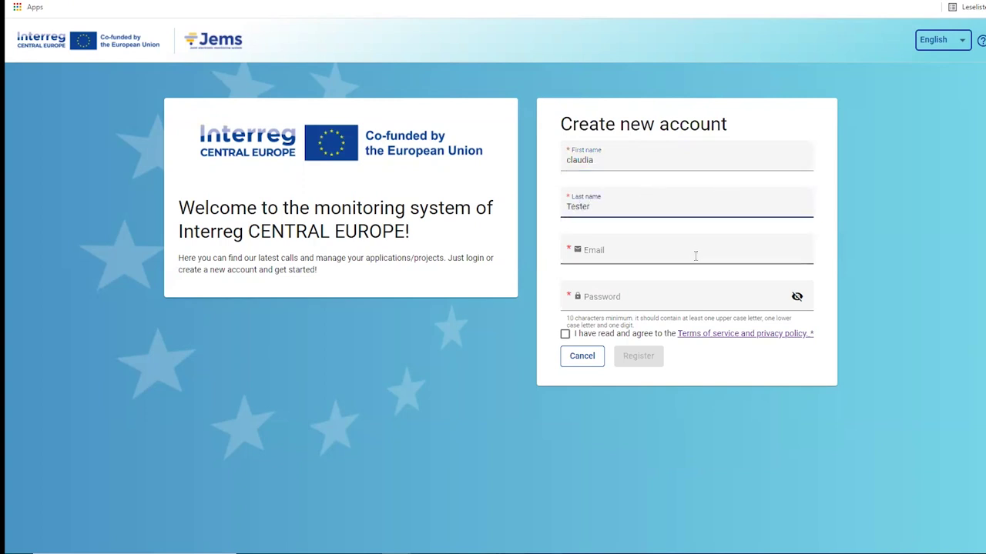
pyautogui.click(638, 251)
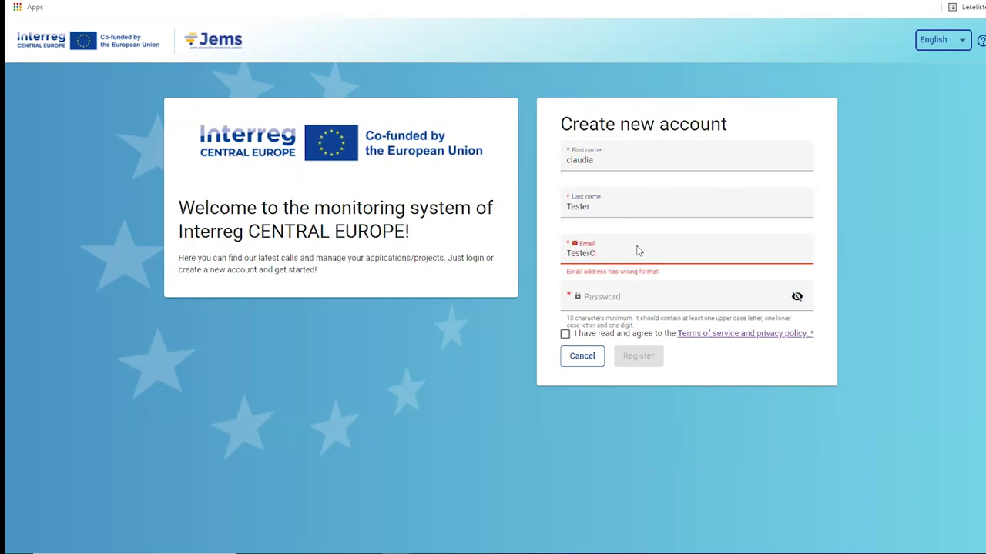
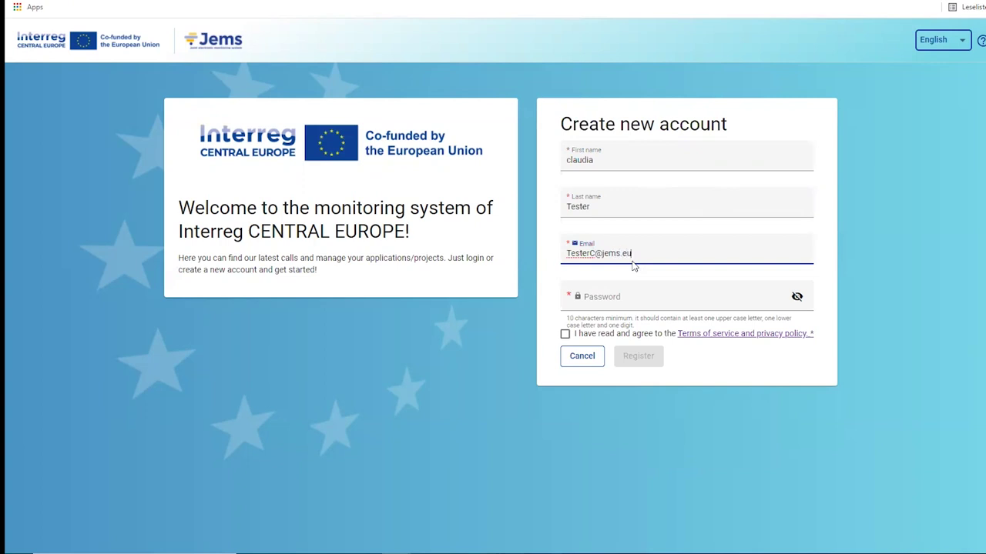
pyautogui.click(636, 297)
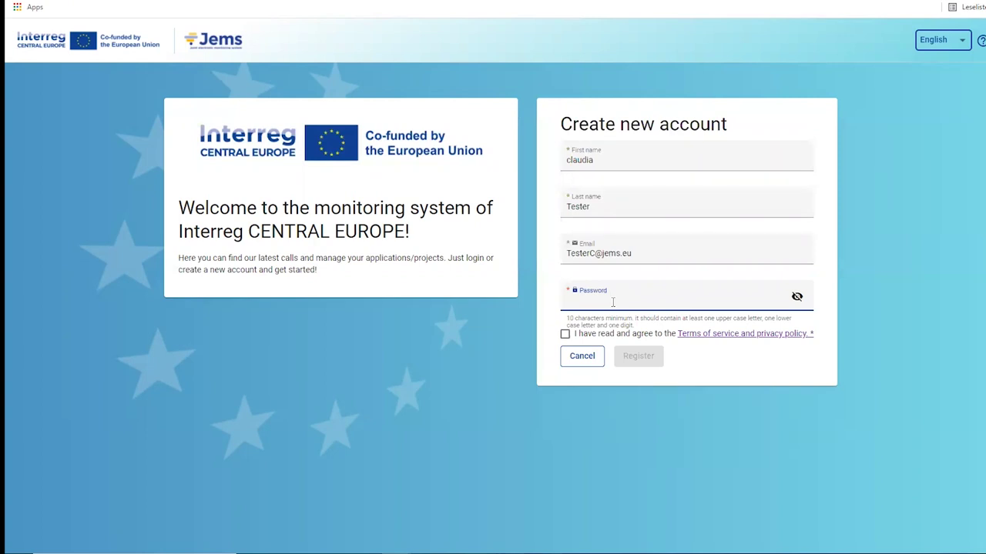
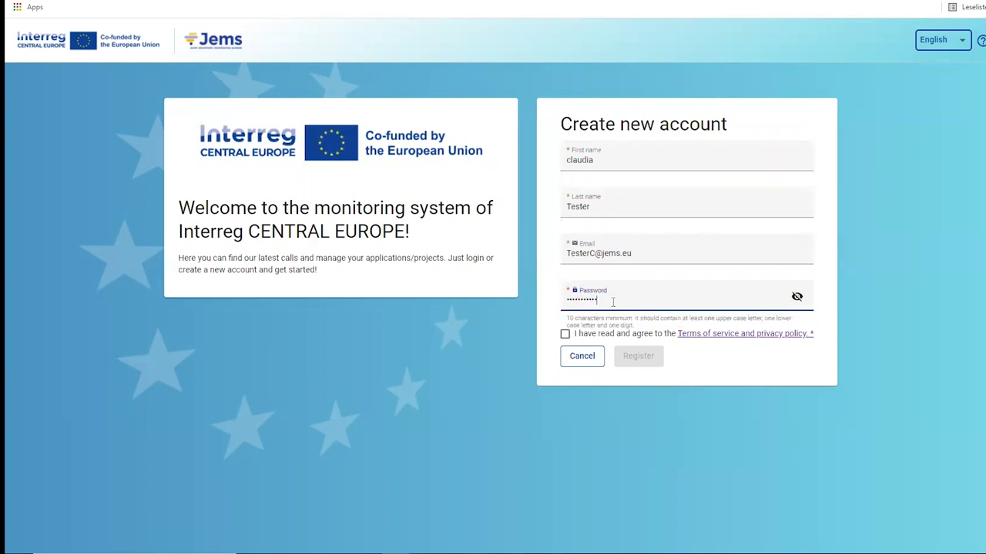
pyautogui.click(564, 334)
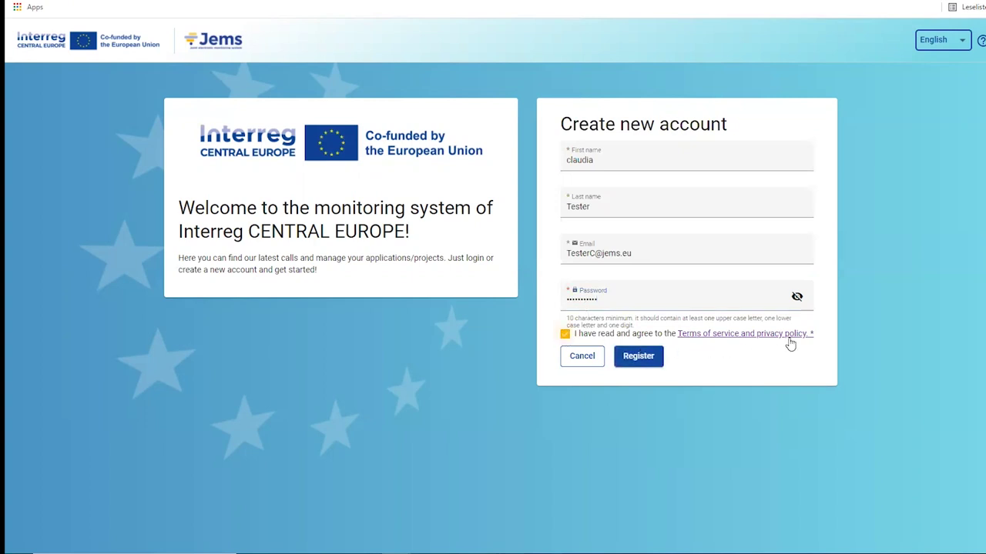
pyautogui.click(645, 360)
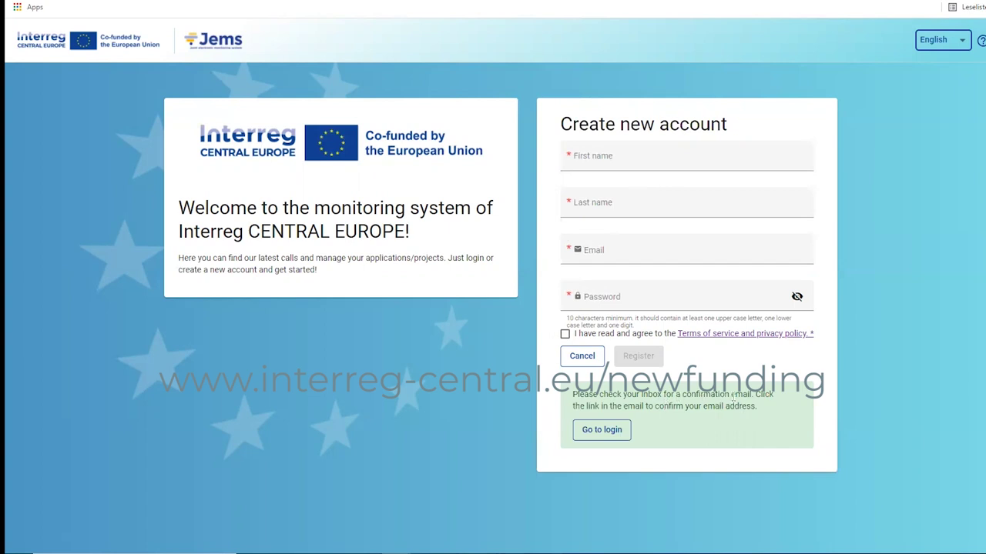
# - Go back to the login page and try logging in with the applicant e-mail and password
pyautogui.click(601, 430)
pyautogui.click(648, 171)
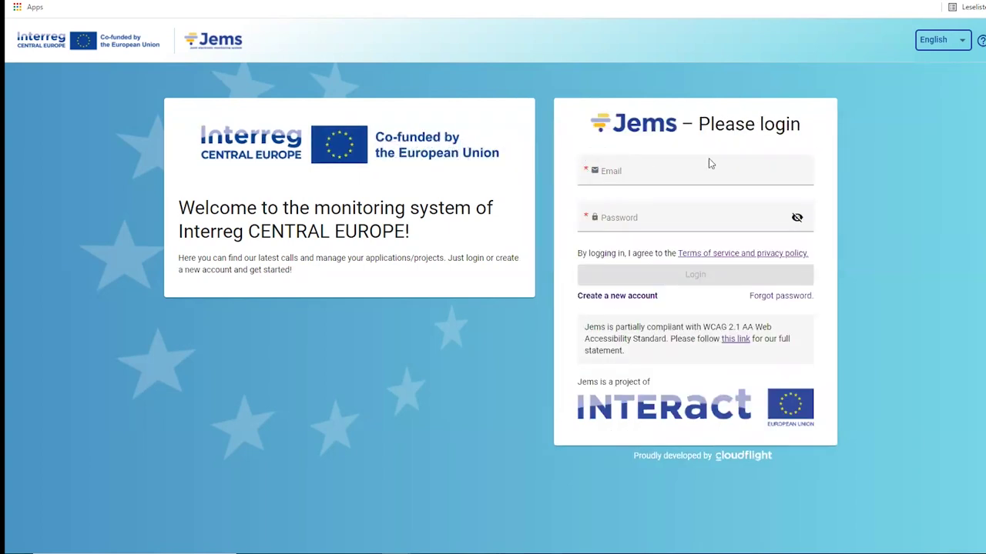
pyautogui.click(647, 171)
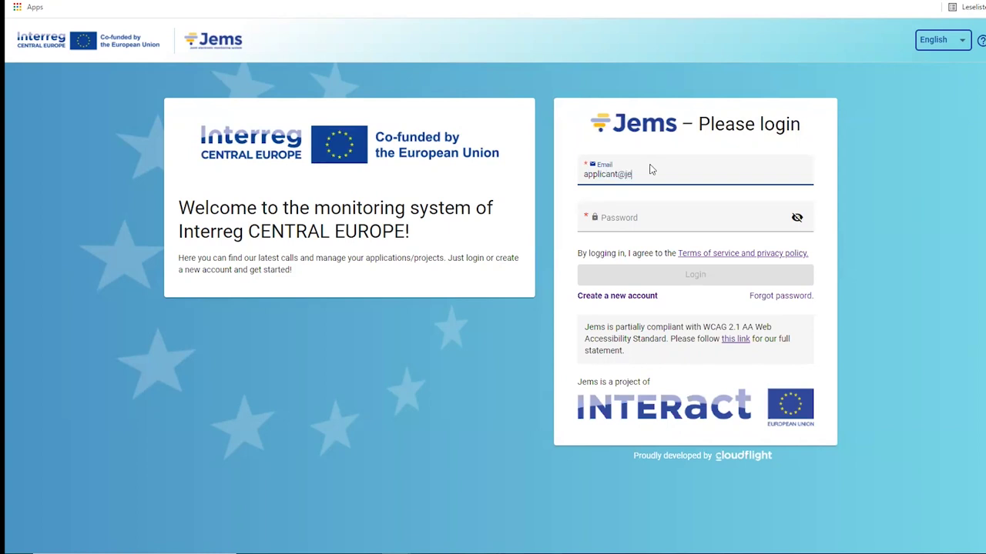
pyautogui.click(605, 221)
pyautogui.write('•••••')
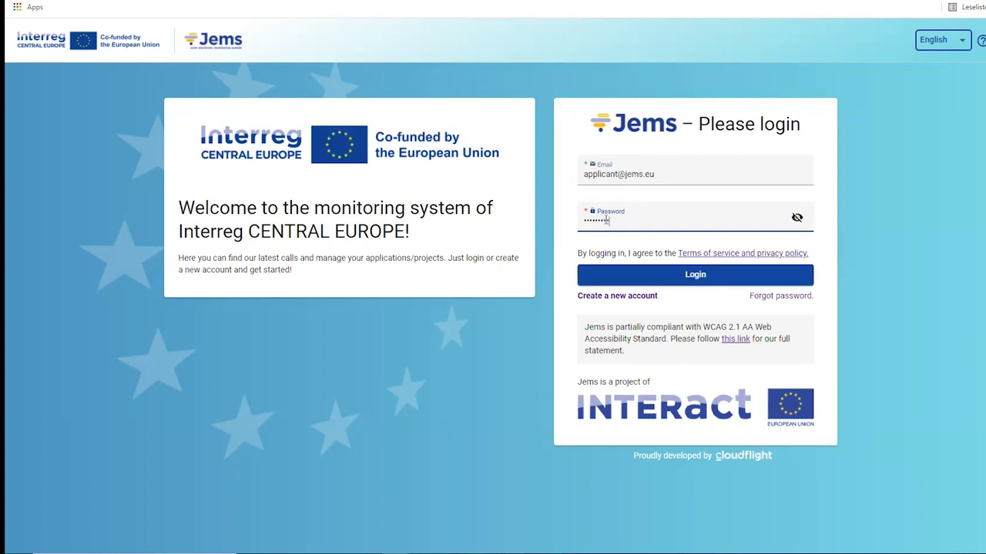
pyautogui.click(693, 274)
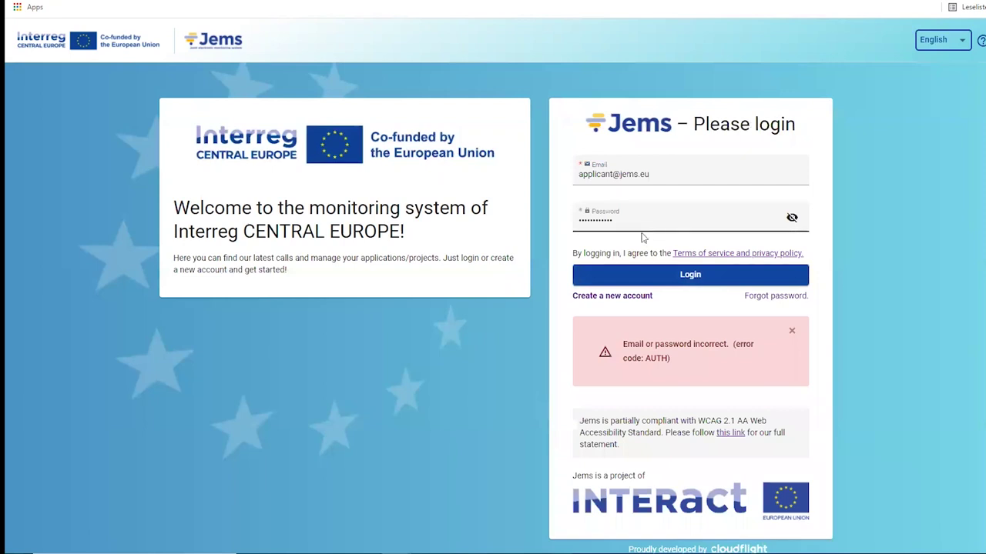
# - Re-enter the correct password and log in to the applicant Dashboard
pyautogui.click(624, 219)
pyautogui.moveTo(620, 219); pyautogui.dragTo(561, 221)
pyautogui.press('BackSpace')
pyautogui.press('Return')
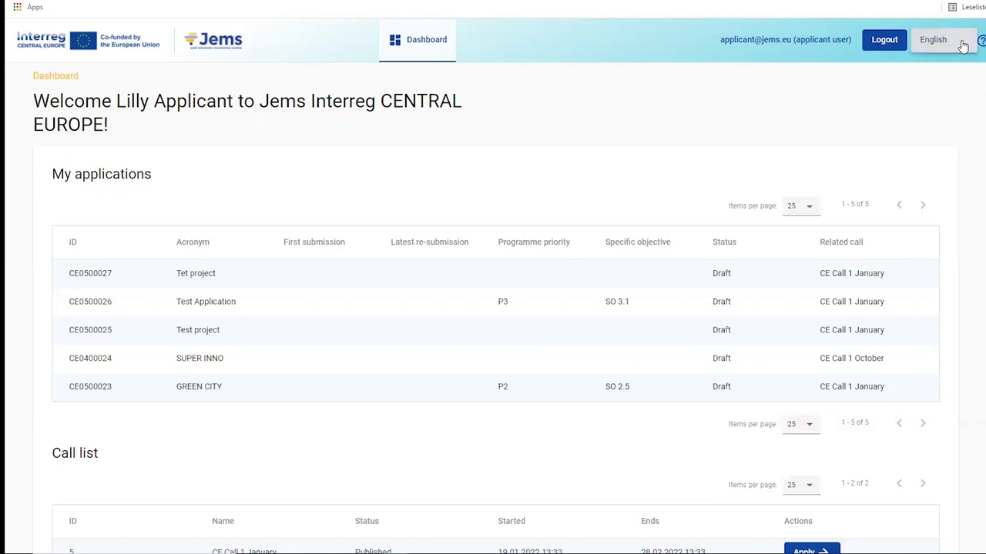
pyautogui.click(982, 44)
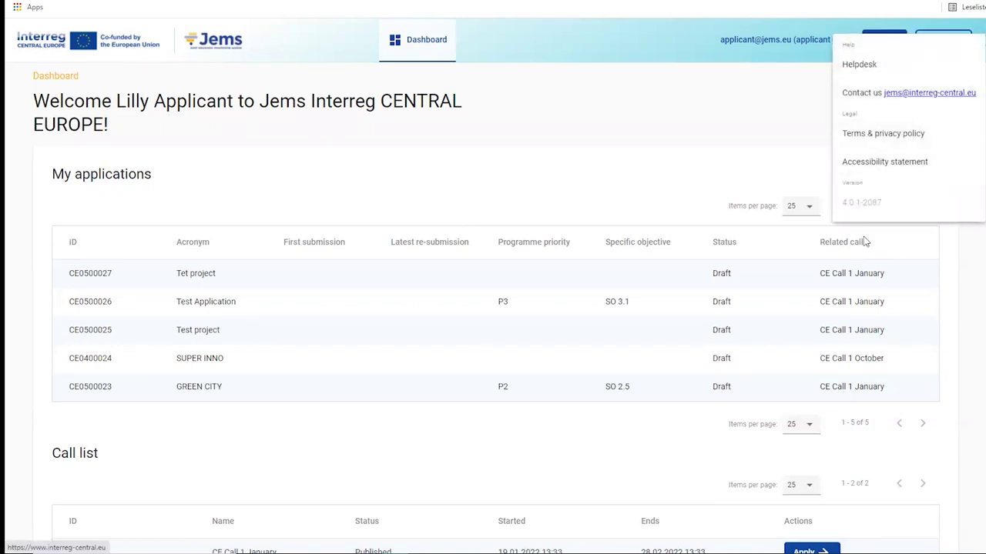
pyautogui.click(643, 117)
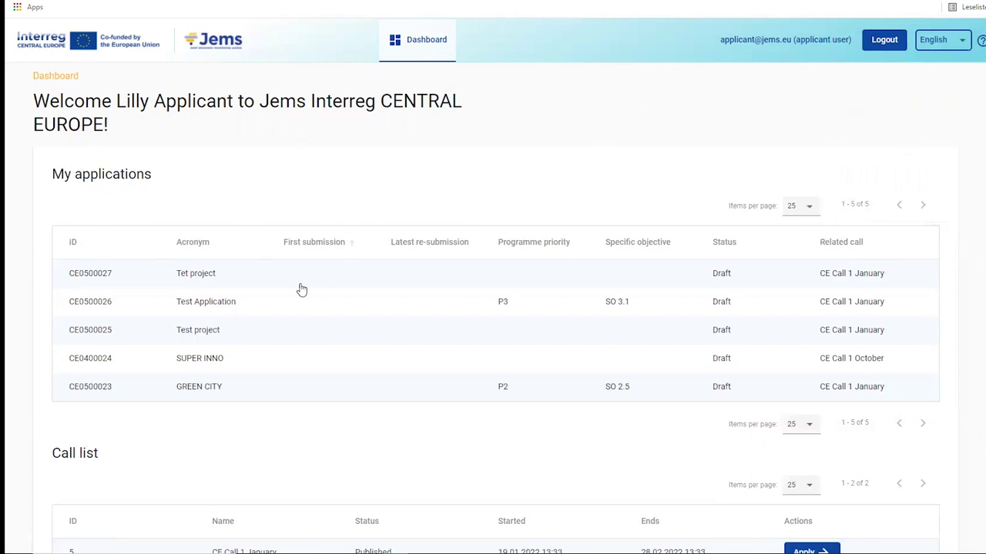
pyautogui.scroll(-1, 215, 204)
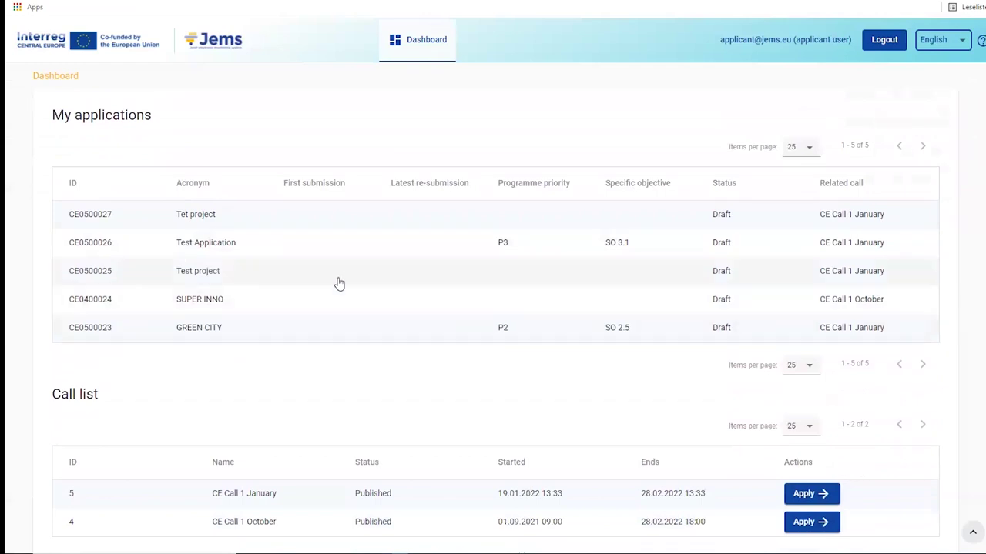
pyautogui.scroll(-1, 339, 287)
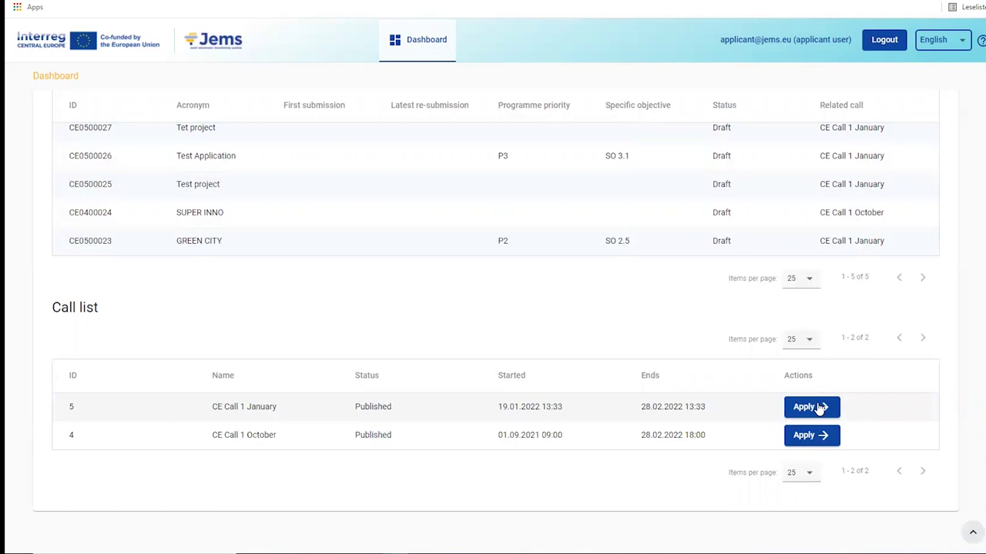
# - Open the CE Call 1 January call overview and look over its general settings
pyautogui.click(365, 416)
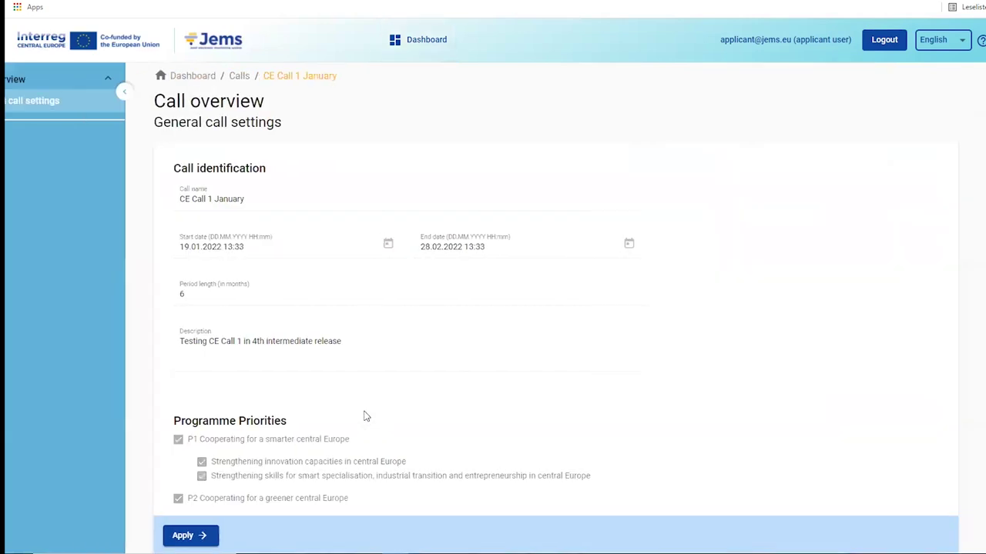
pyautogui.scroll(-5, 334, 312)
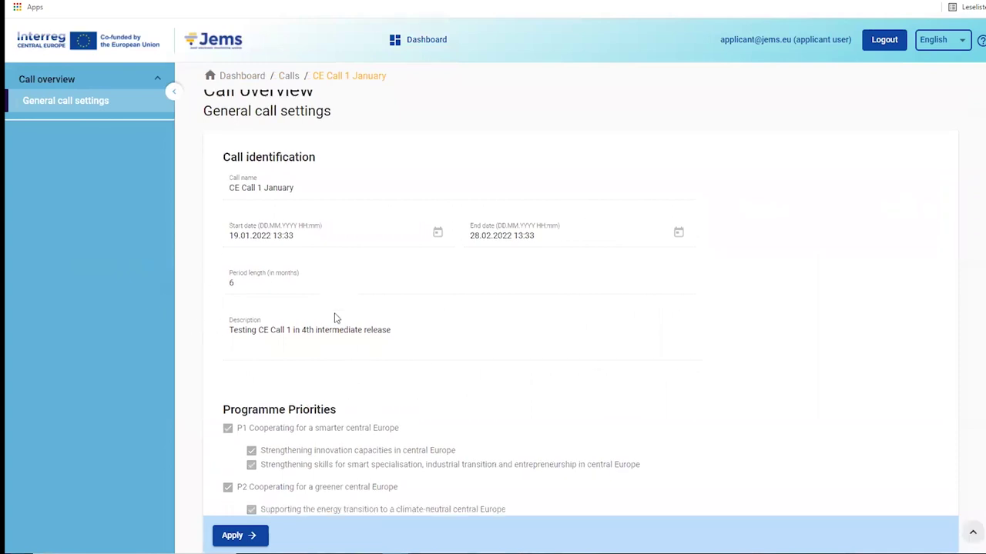
pyautogui.scroll(6, 508, 367)
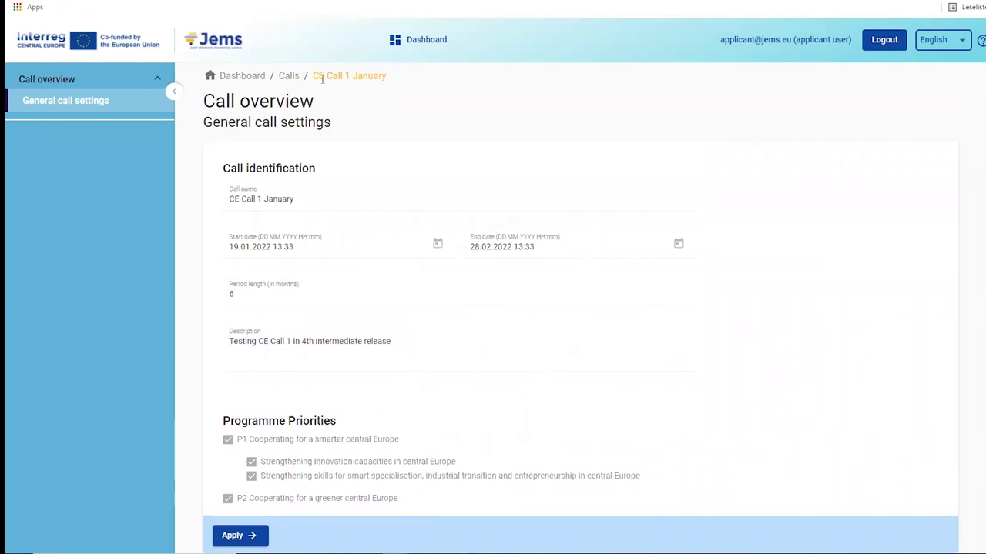
# - Return to the Dashboard, briefly view the GREEN CITY application, and scroll to the Call list
pyautogui.click(417, 47)
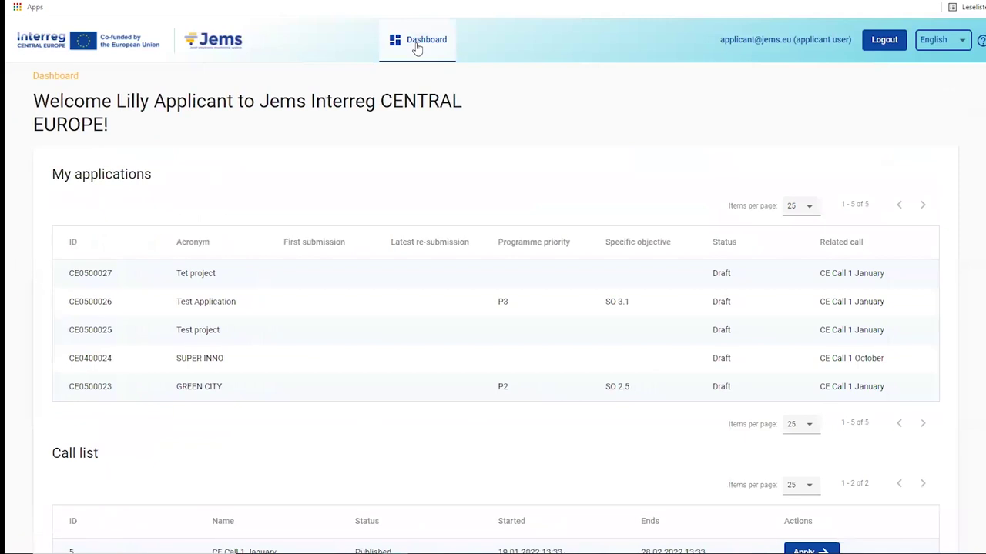
pyautogui.scroll(-2, 392, 293)
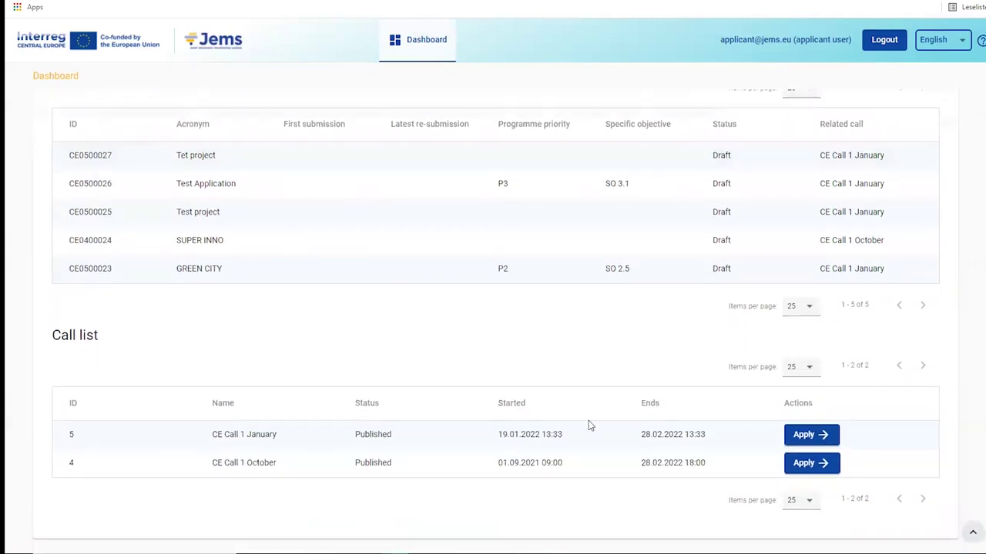
pyautogui.scroll(2, 401, 374)
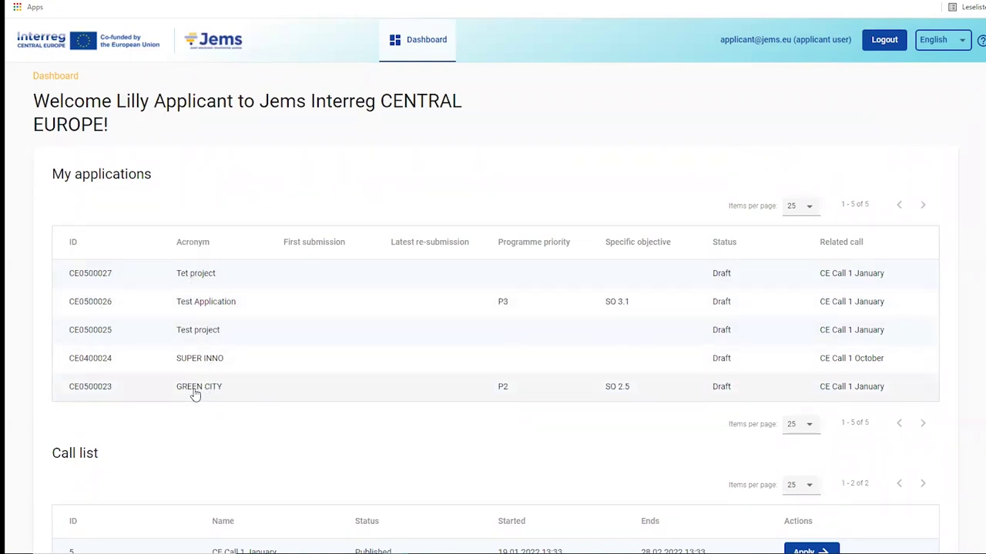
pyautogui.click(195, 391)
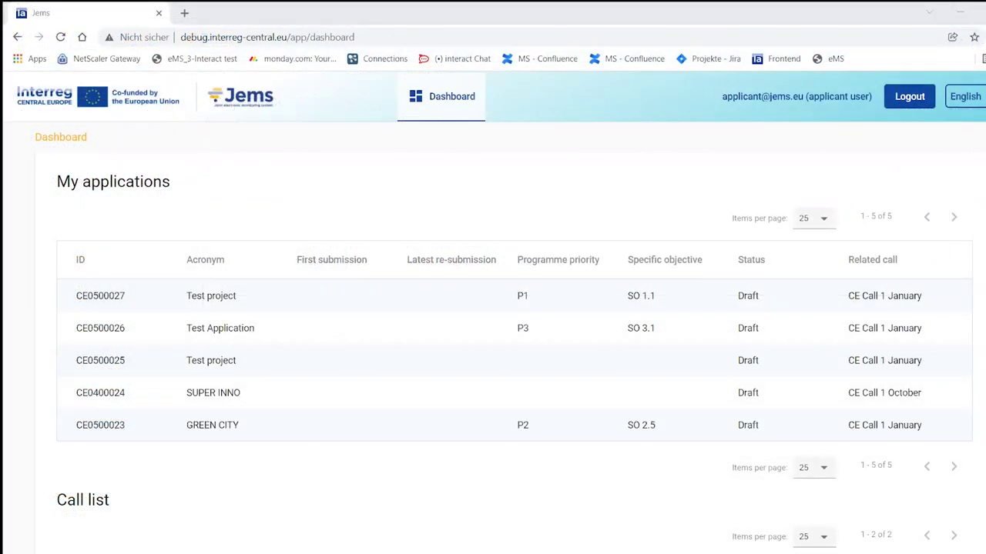
pyautogui.scroll(-1, 715, 374)
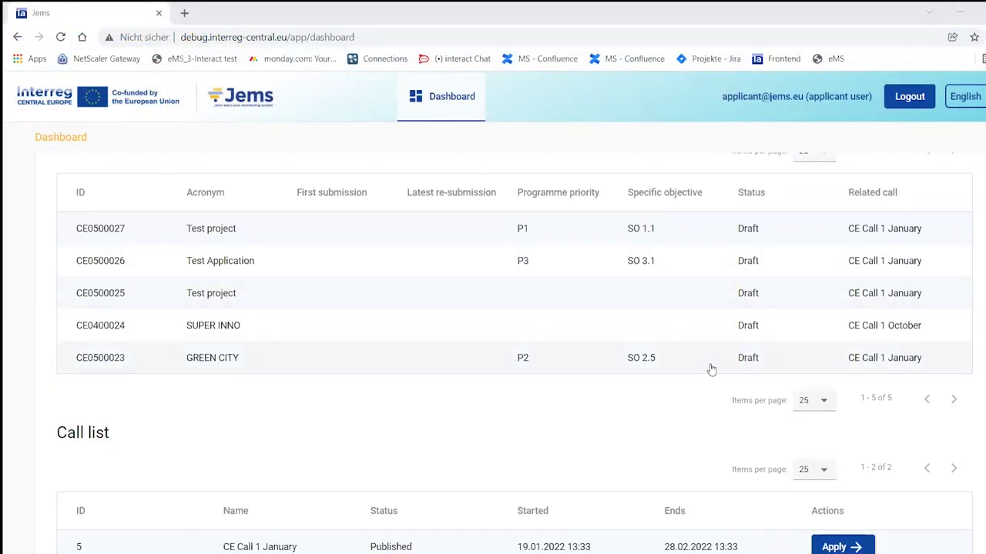
pyautogui.scroll(1, 712, 370)
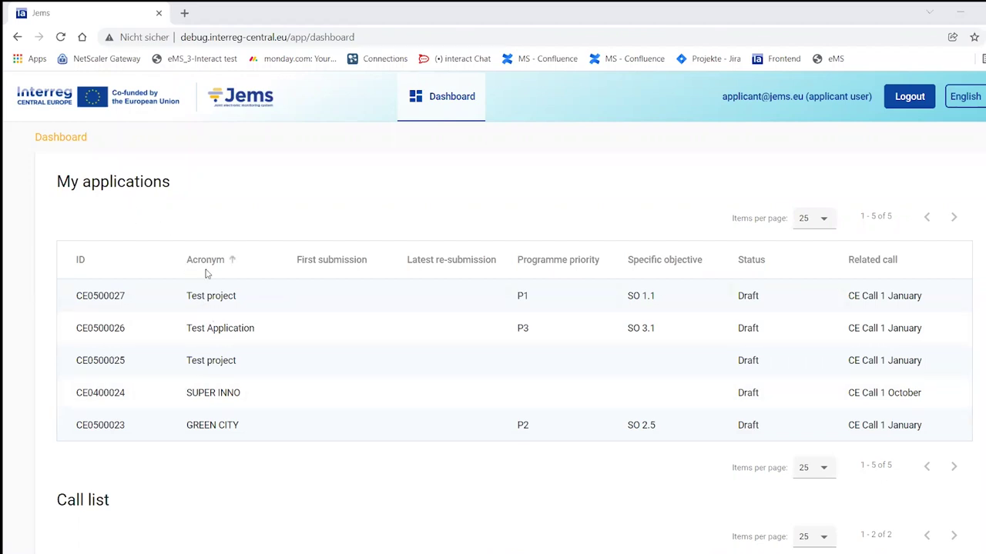
pyautogui.scroll(-3, 205, 274)
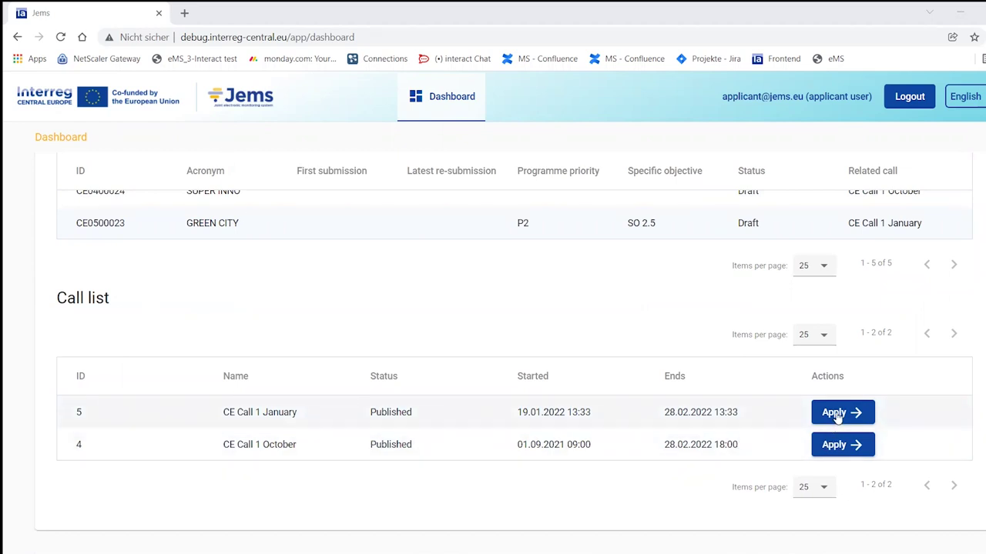
# - Apply to CE Call 1 January with project acronym 'Test RUN' and create the application
pyautogui.click(837, 416)
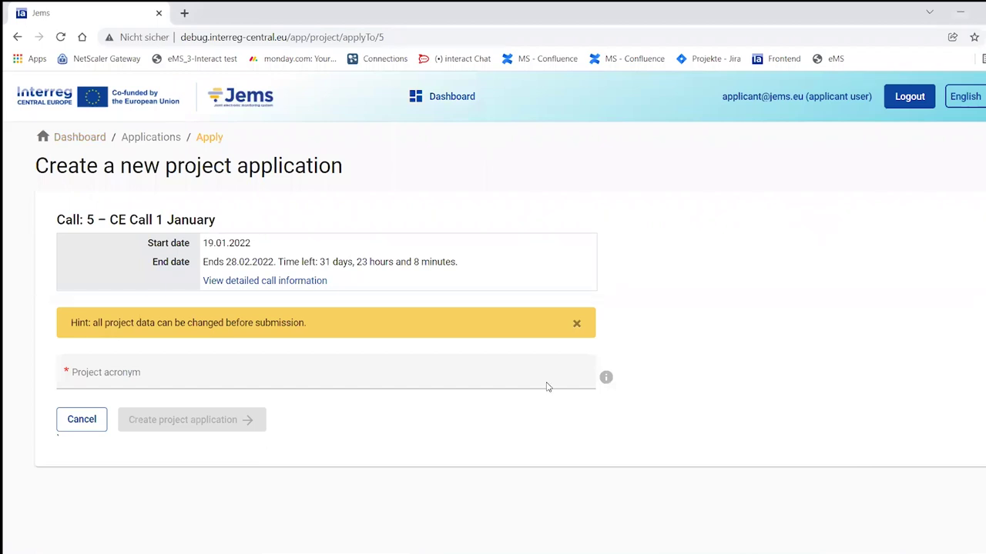
pyautogui.click(185, 380)
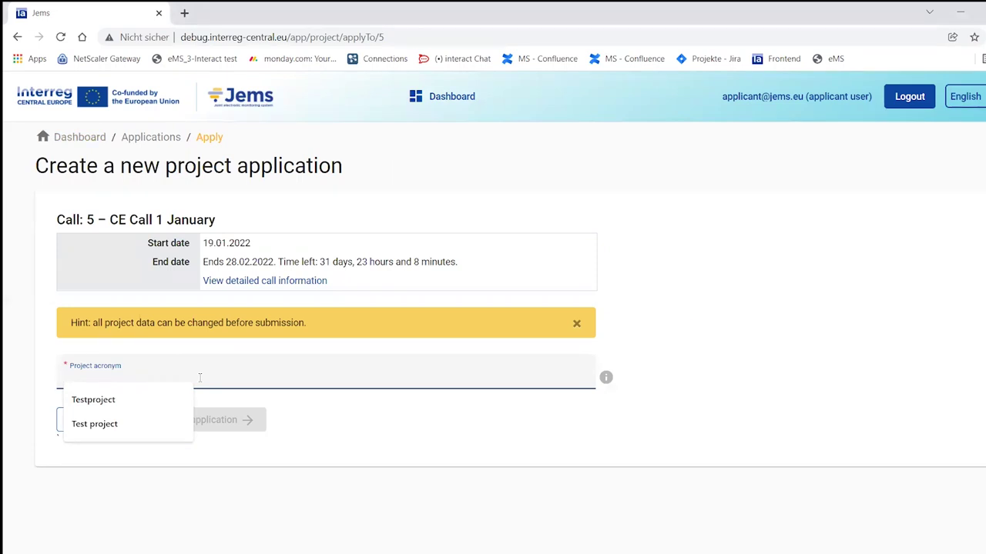
pyautogui.write('Test ')
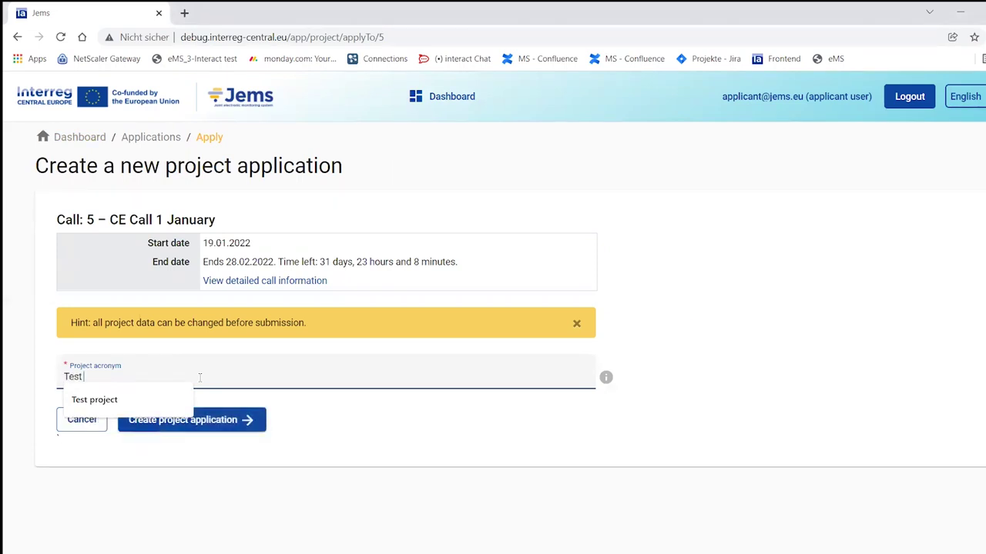
pyautogui.write('RUN Project')
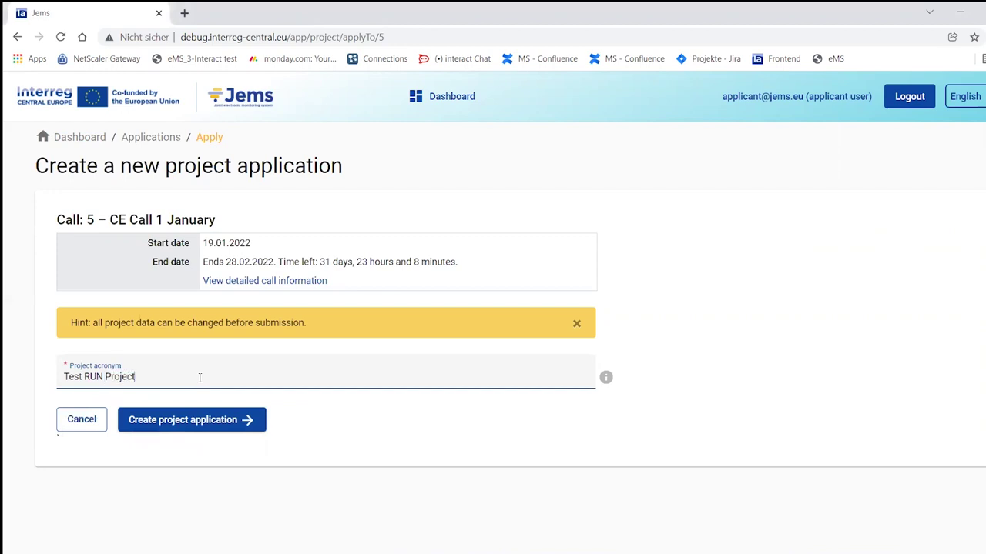
pyautogui.click(202, 418)
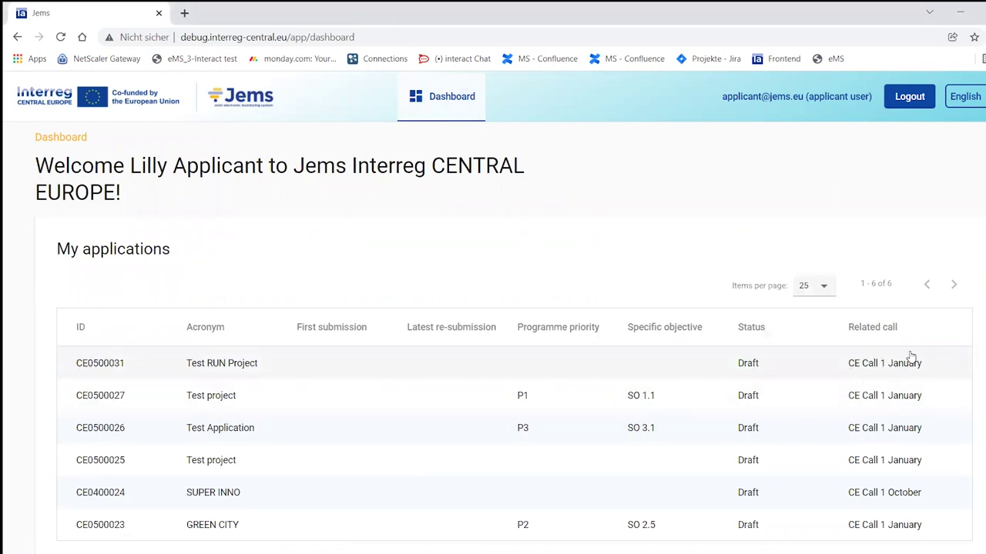
# - Open the Test RUN Project row in My applications
pyautogui.click(226, 367)
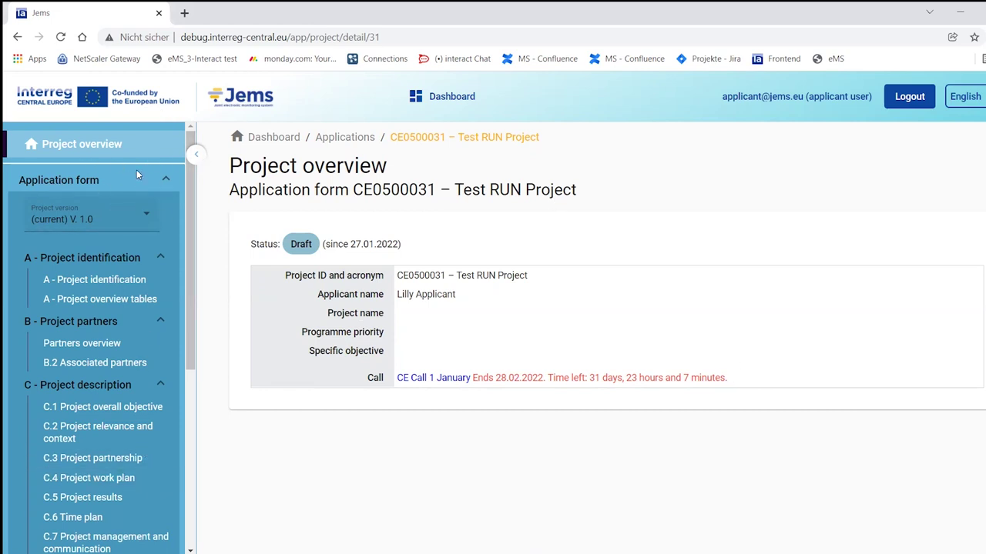
# - Hide and reshow the application form sidebar, collapsing and re-expanding its sections
pyautogui.click(195, 153)
pyautogui.click(15, 158)
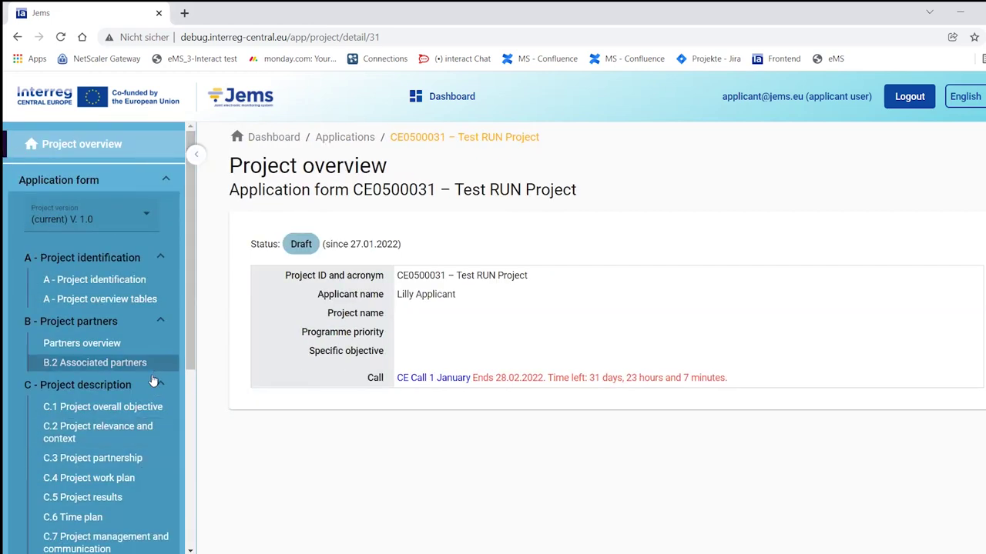
pyautogui.click(159, 385)
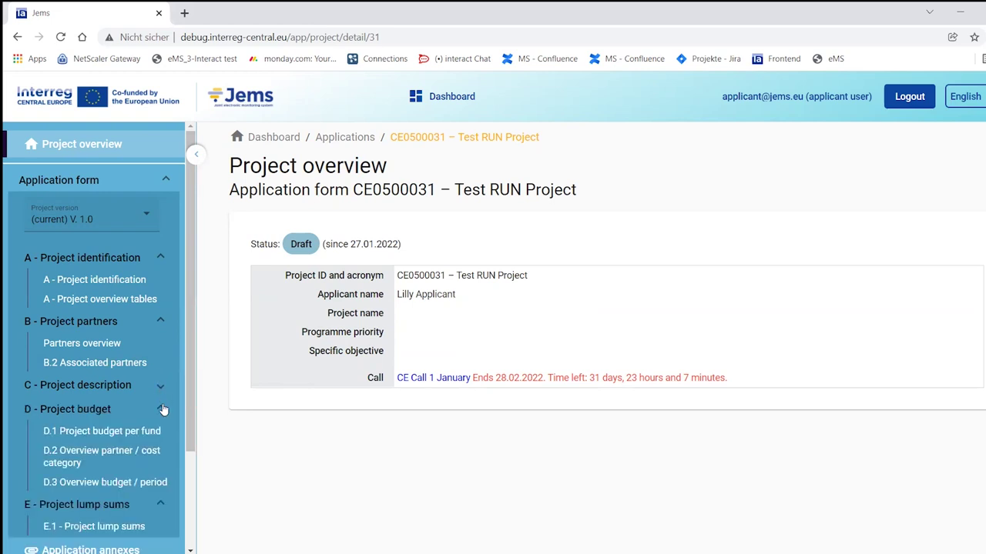
pyautogui.click(163, 410)
pyautogui.click(162, 410)
pyautogui.click(161, 259)
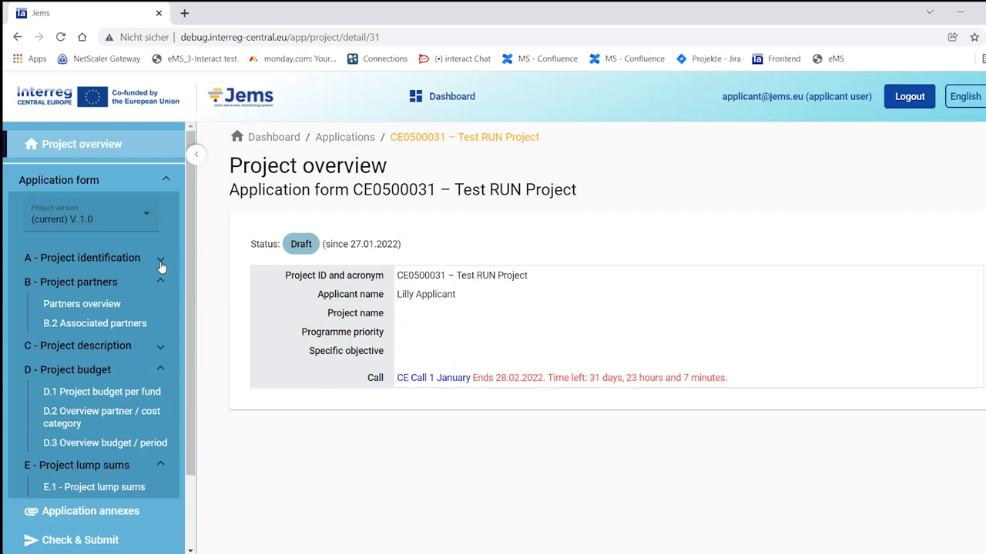
pyautogui.click(161, 265)
# - Open A - Project identification from the Application form sidebar
pyautogui.scroll(-2, 134, 408)
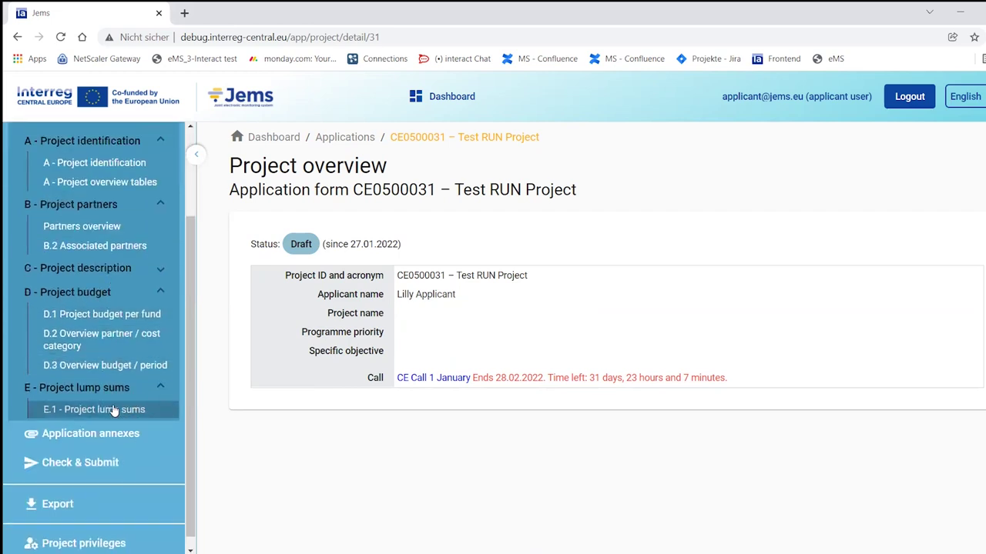
pyautogui.scroll(2, 113, 410)
pyautogui.scroll(-2, 123, 401)
pyautogui.scroll(2, 127, 346)
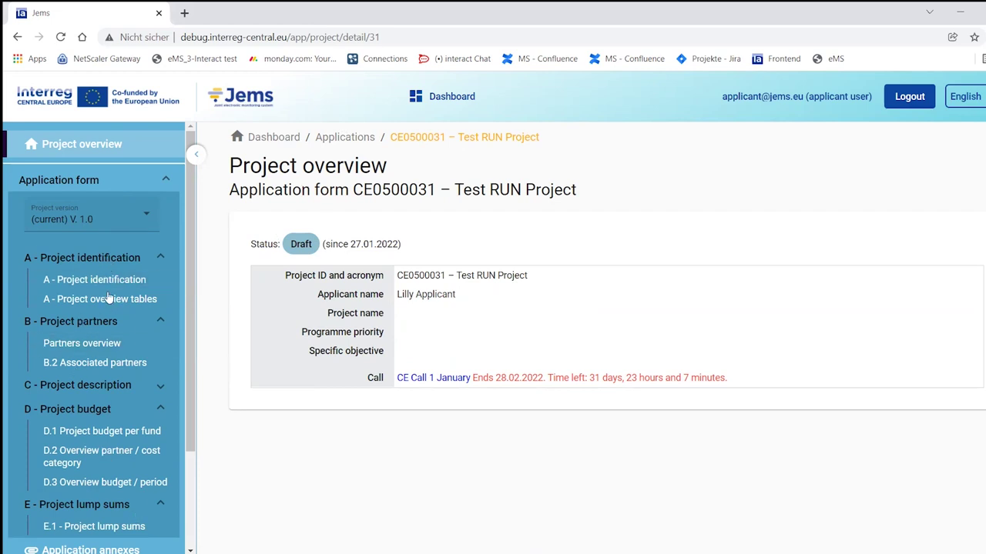
pyautogui.click(104, 287)
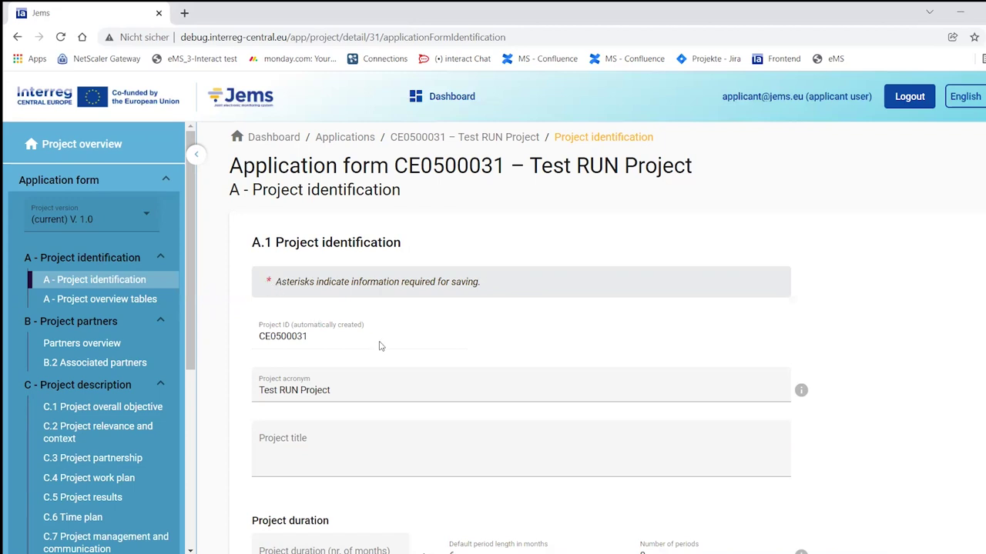
pyautogui.scroll(-3, 429, 348)
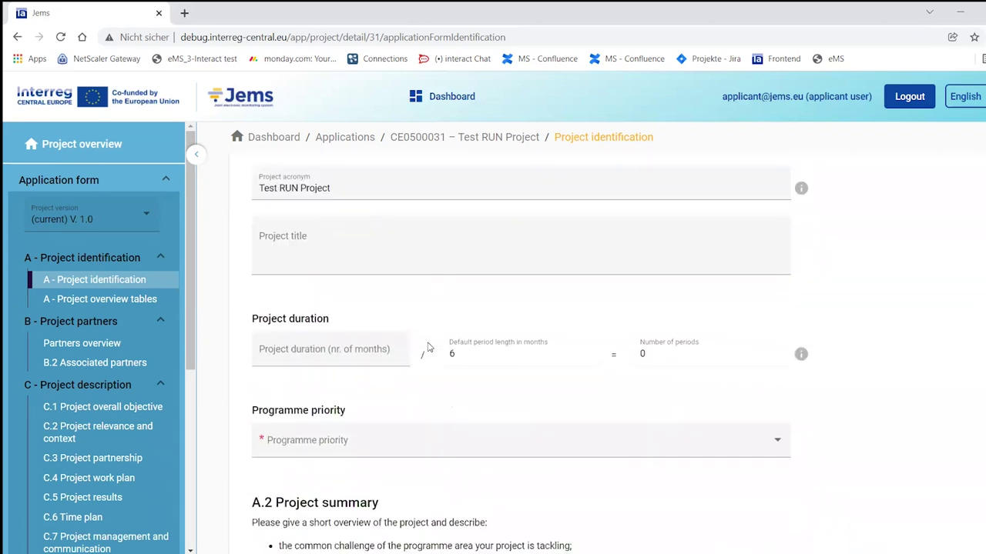
pyautogui.scroll(-1, 428, 347)
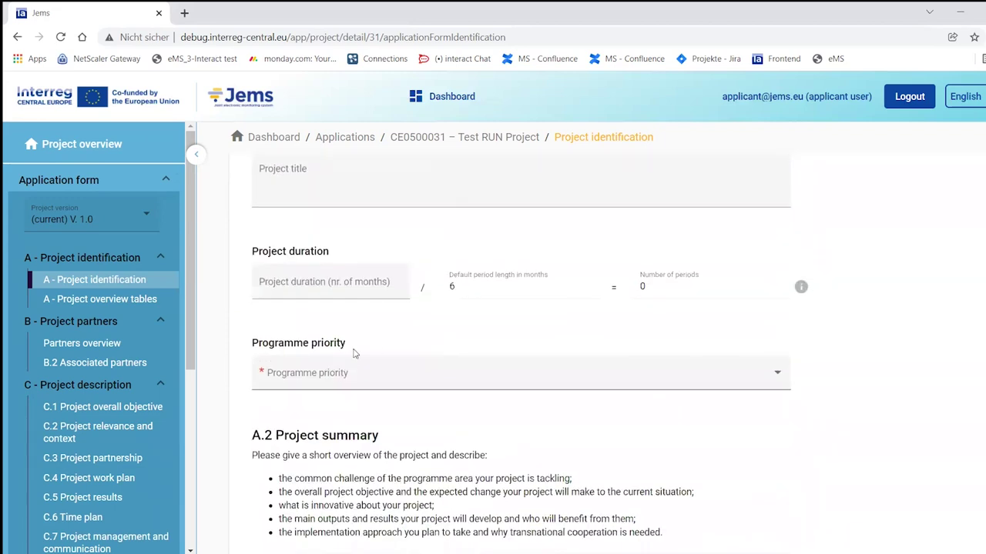
pyautogui.scroll(-2, 344, 376)
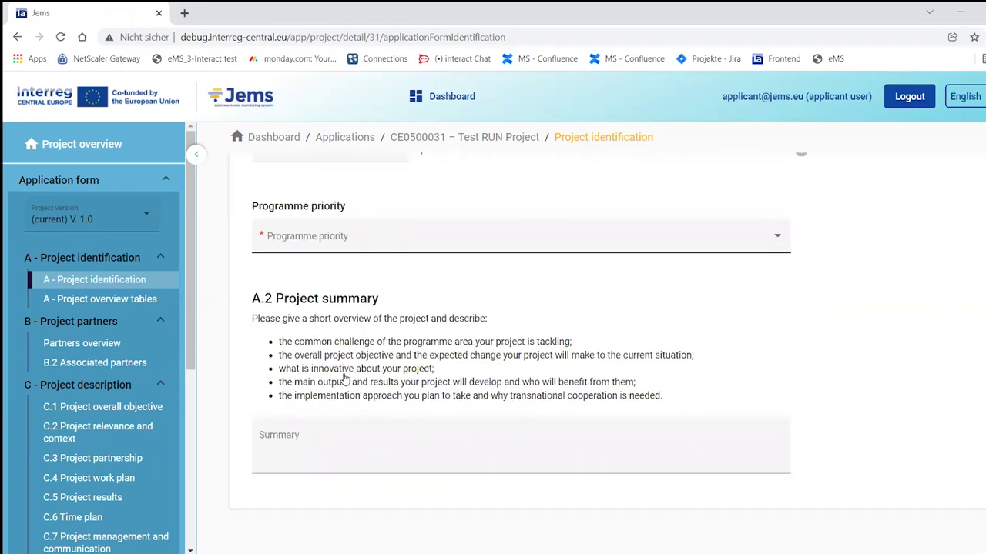
pyautogui.scroll(4, 394, 482)
pyautogui.scroll(-2, 401, 368)
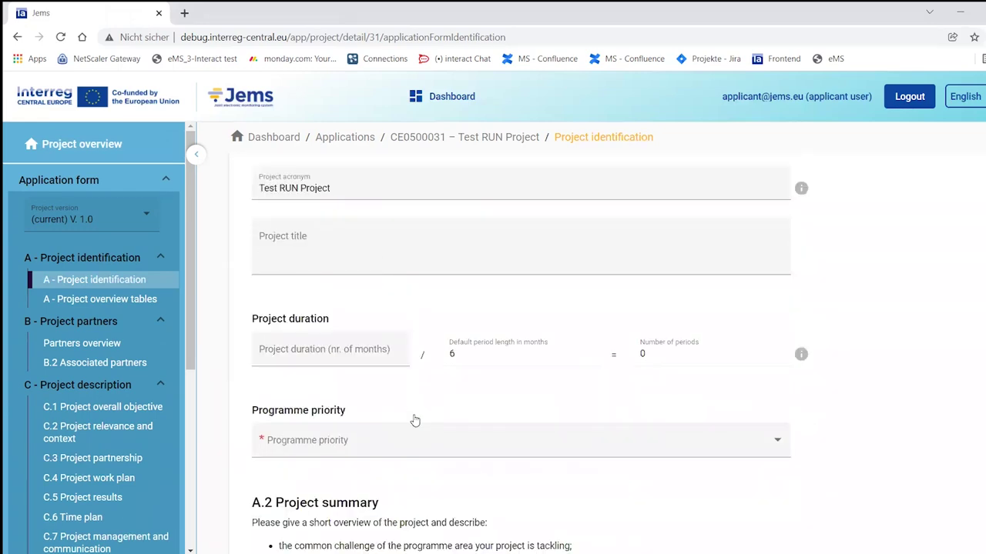
pyautogui.scroll(3, 414, 423)
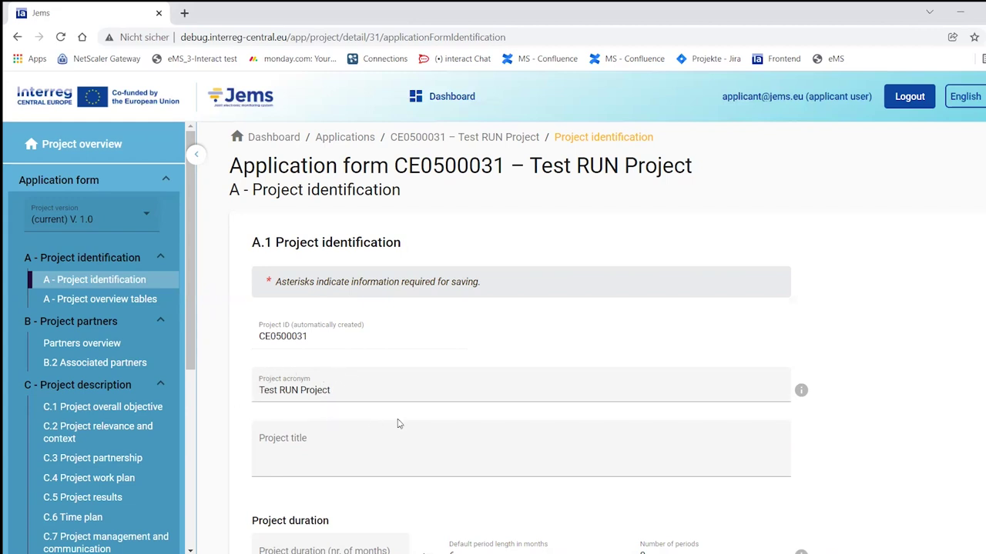
pyautogui.scroll(-3, 411, 418)
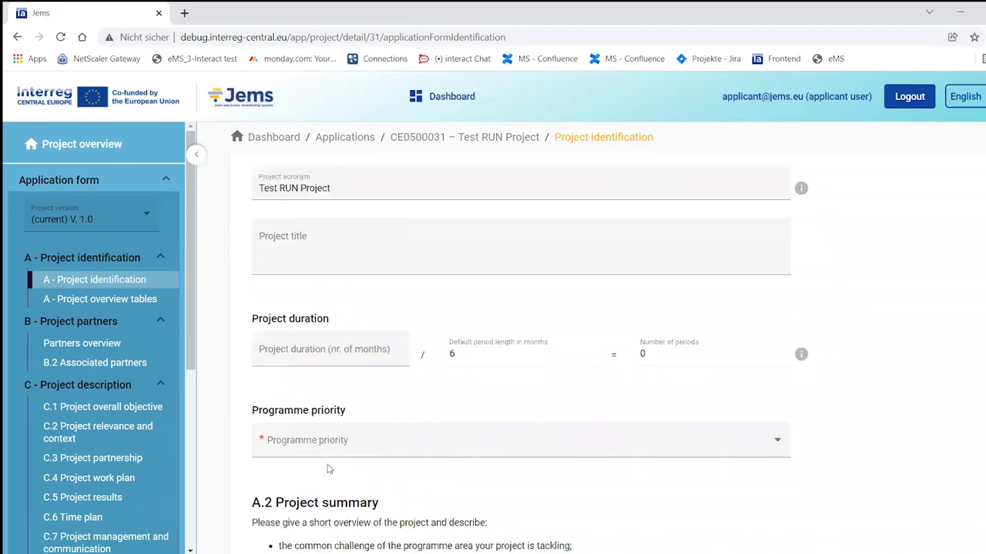
# - Change the programme priority from P3 to P2 – Cooperating for a greener central Europe, with objective SO 2.3 circular economy
pyautogui.click(353, 447)
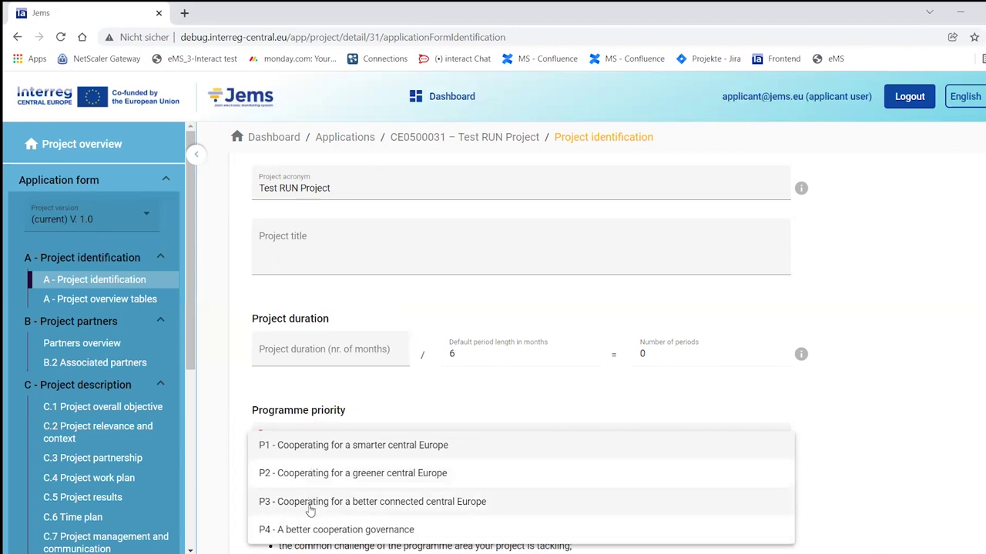
pyautogui.click(314, 509)
pyautogui.scroll(-1, 518, 417)
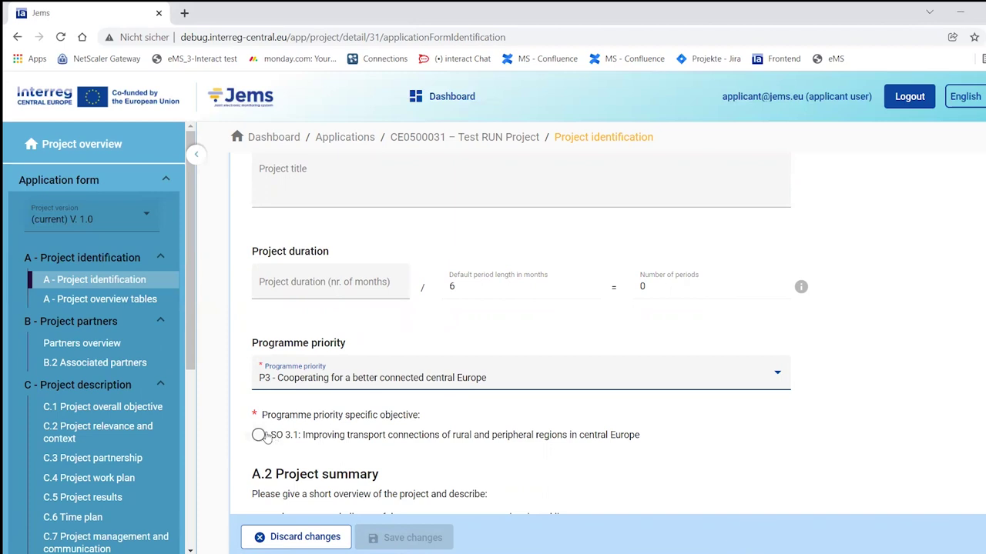
pyautogui.click(778, 374)
pyautogui.click(350, 359)
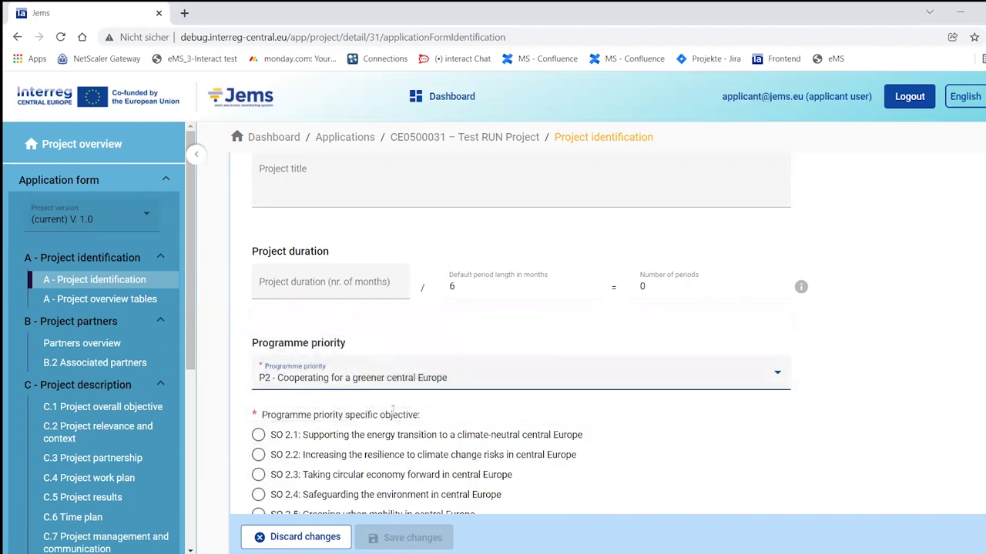
pyautogui.scroll(-2, 393, 410)
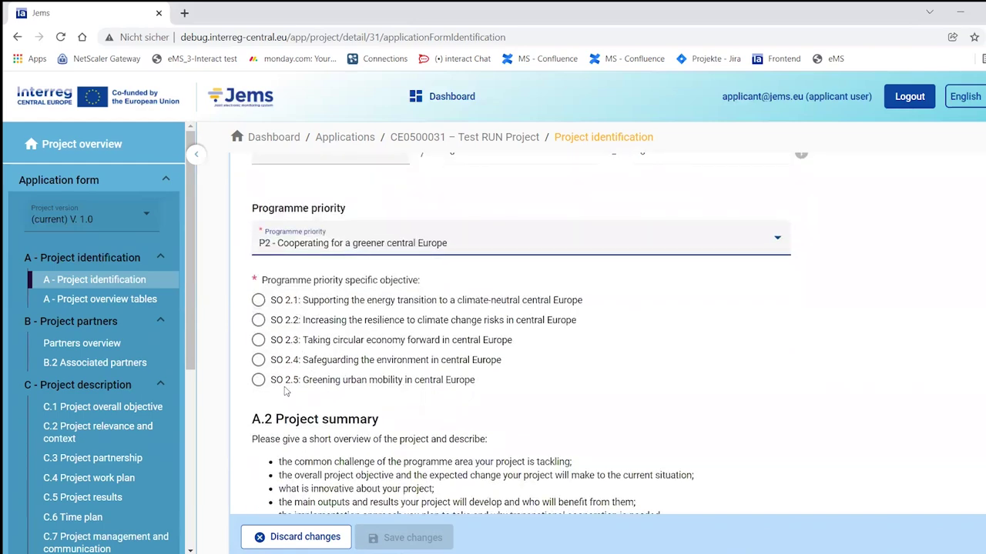
pyautogui.click(259, 340)
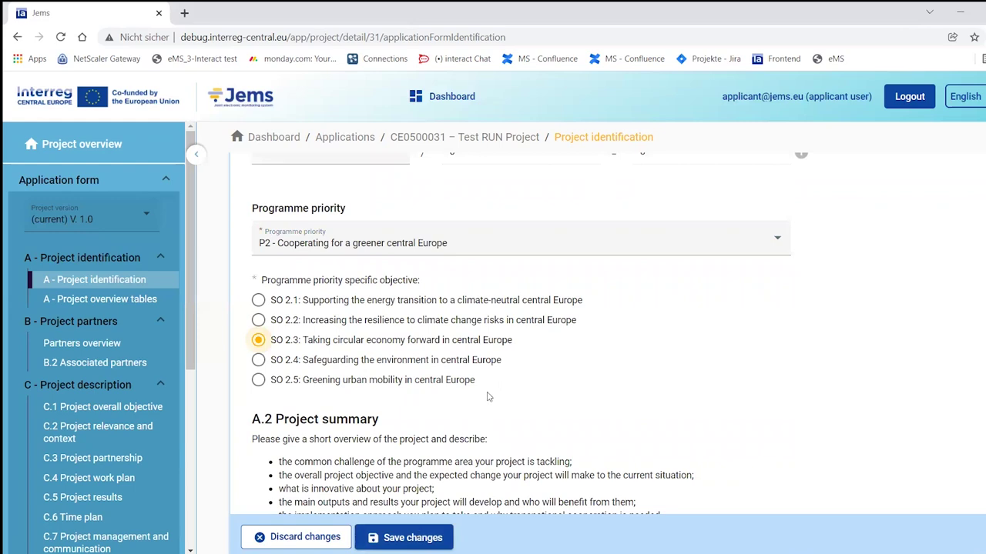
pyautogui.scroll(5, 488, 398)
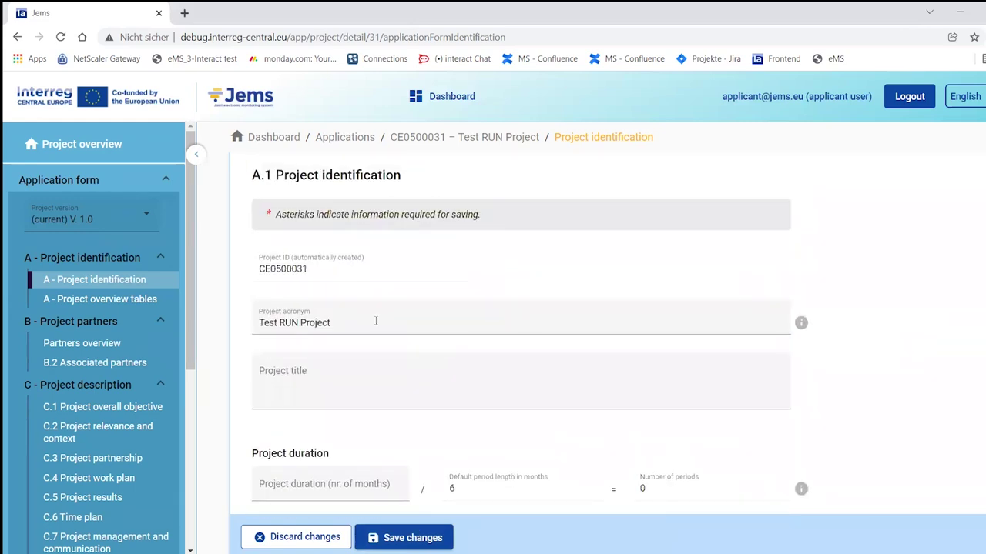
pyautogui.scroll(-3, 411, 354)
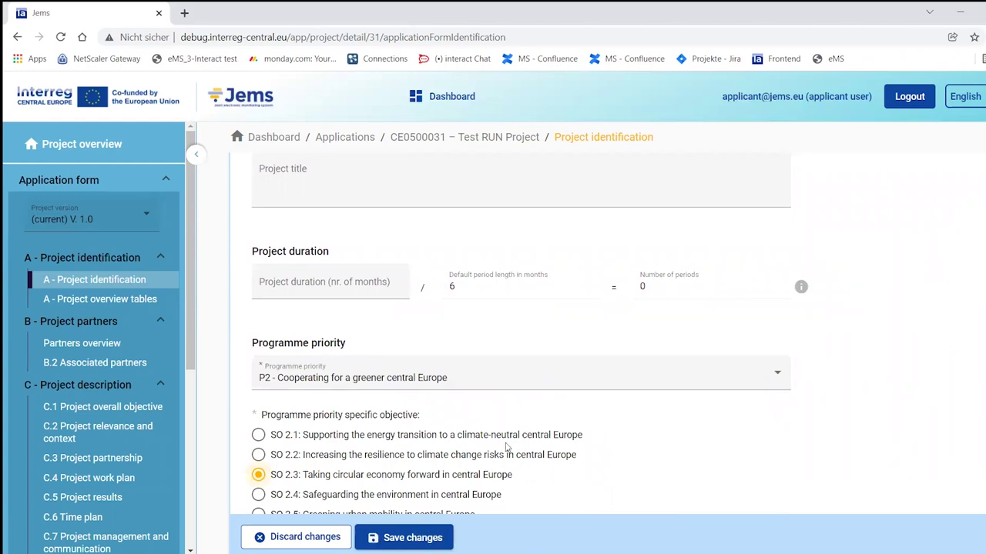
pyautogui.scroll(-2, 506, 447)
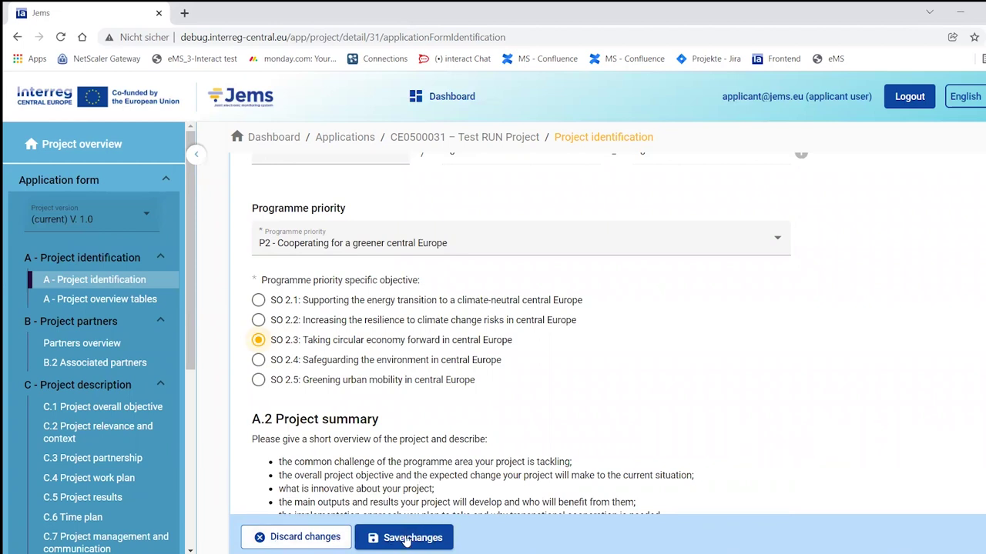
# - Save the A.1 changes and scroll back up through the form's help texts
pyautogui.click(405, 539)
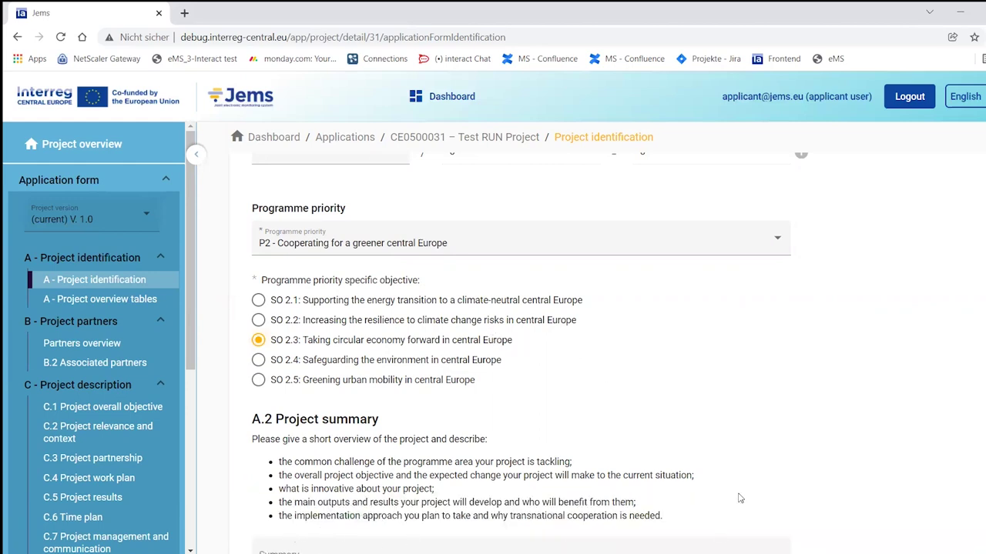
pyautogui.scroll(5, 751, 459)
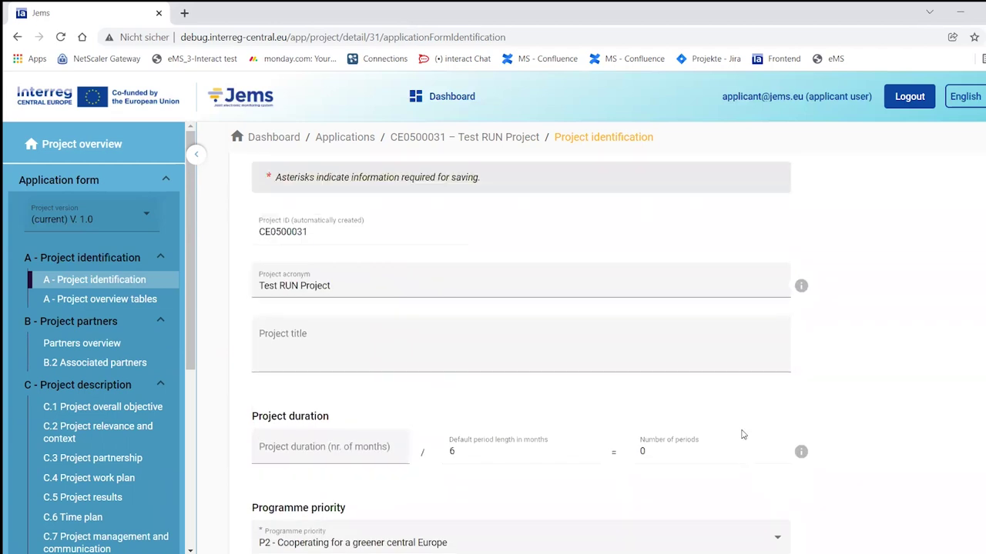
pyautogui.moveTo(801, 322)
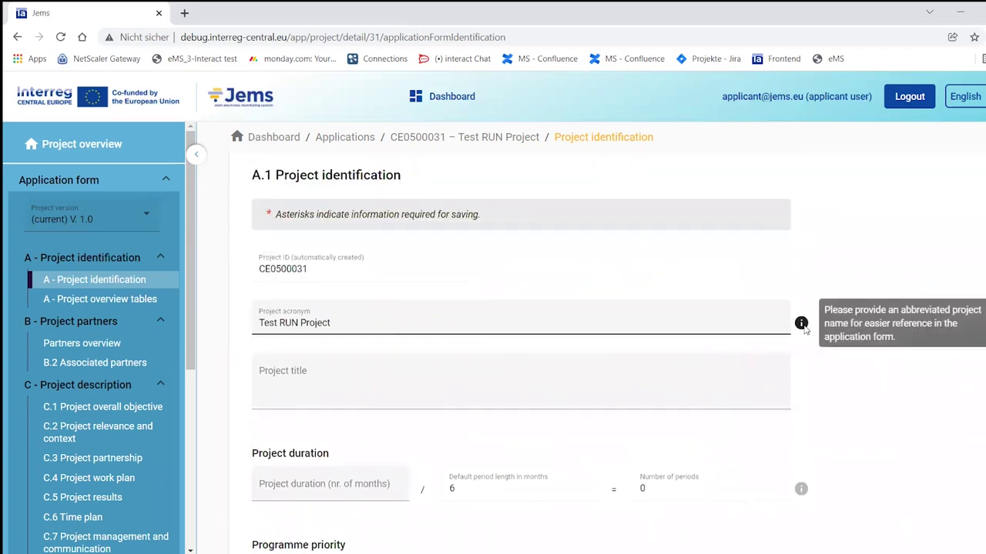
pyautogui.moveTo(801, 490)
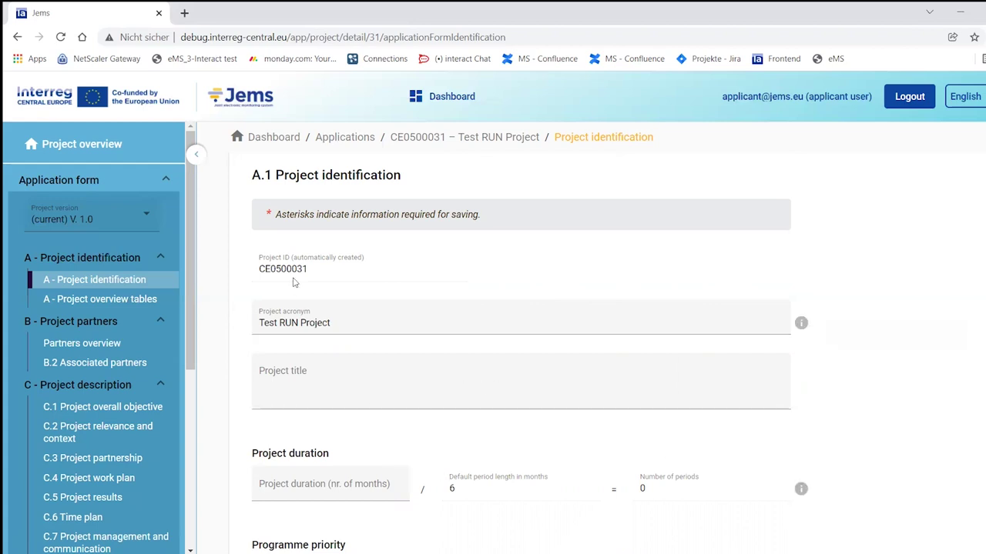
# - Enter the project title 'Project test run for CAll1' in the A.1 form
pyautogui.click(318, 393)
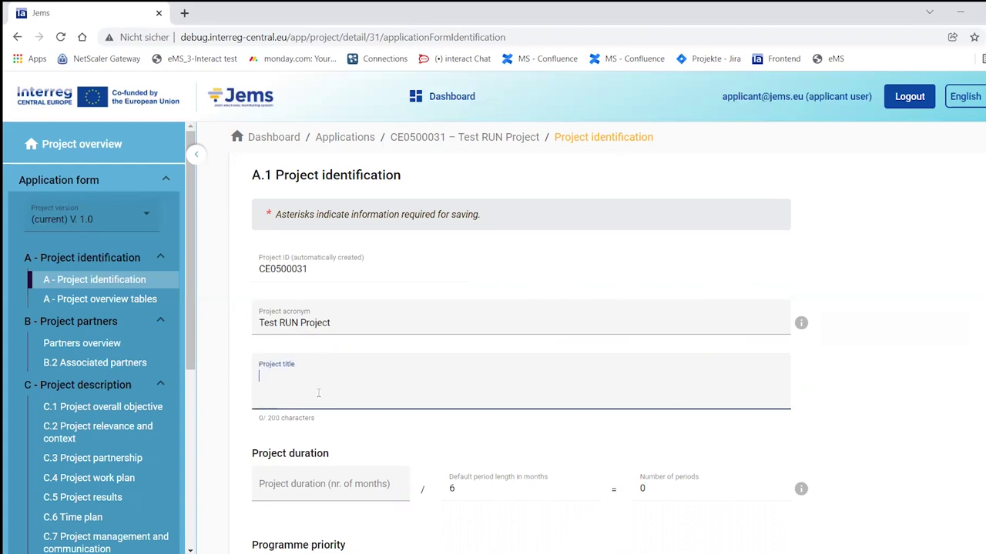
pyautogui.write('PRo')
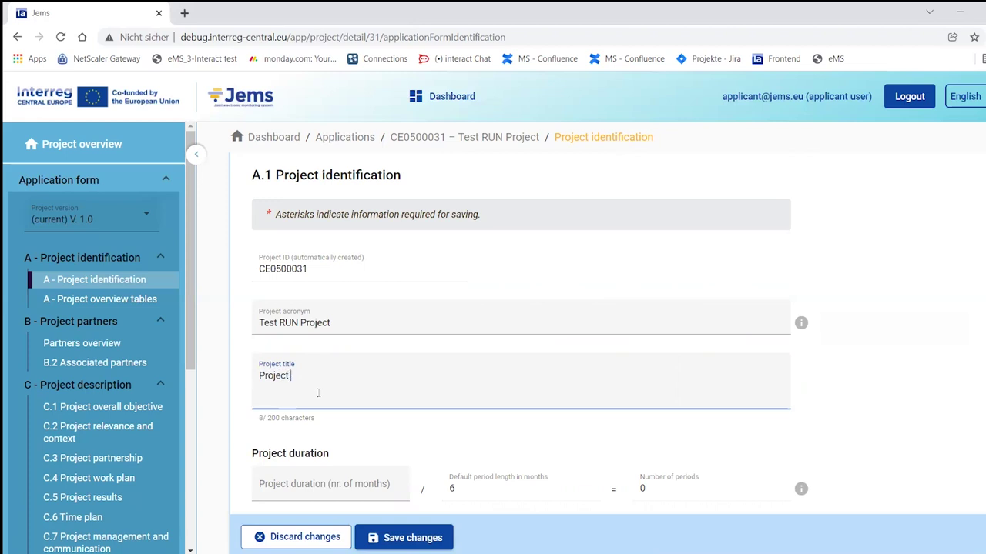
pyautogui.write('ject test run for CAlll')
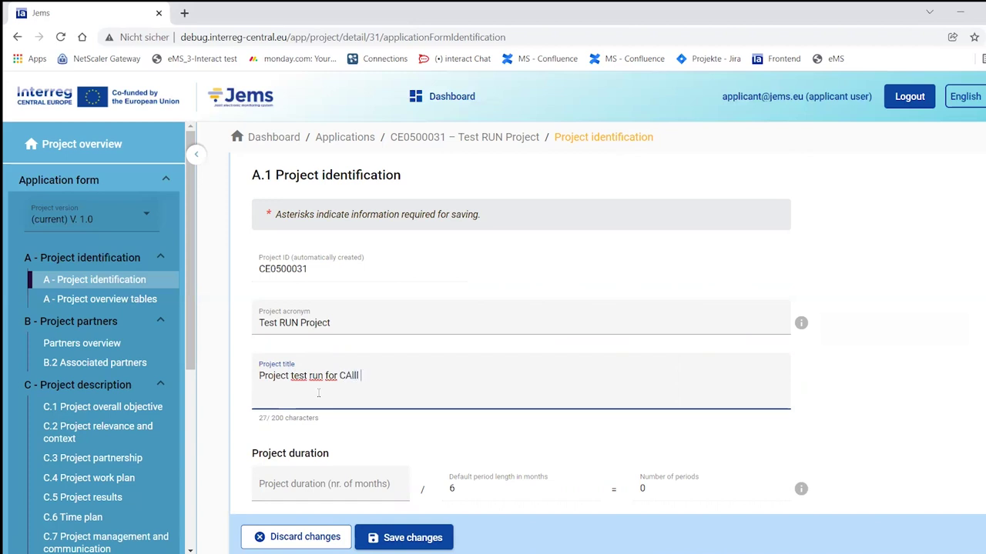
pyautogui.press('BackSpace')
pyautogui.write('1')
pyautogui.scroll(-2, 424, 323)
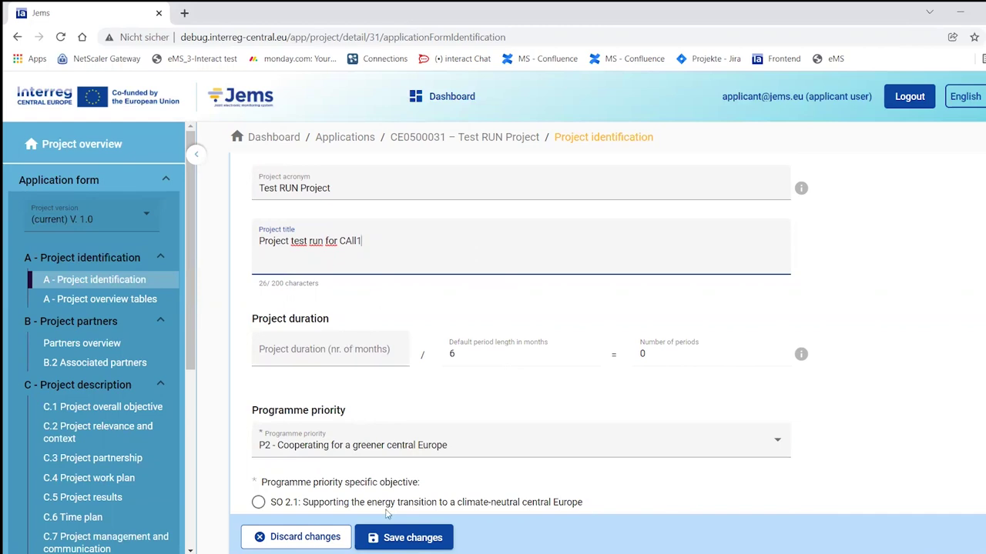
pyautogui.scroll(-2, 442, 416)
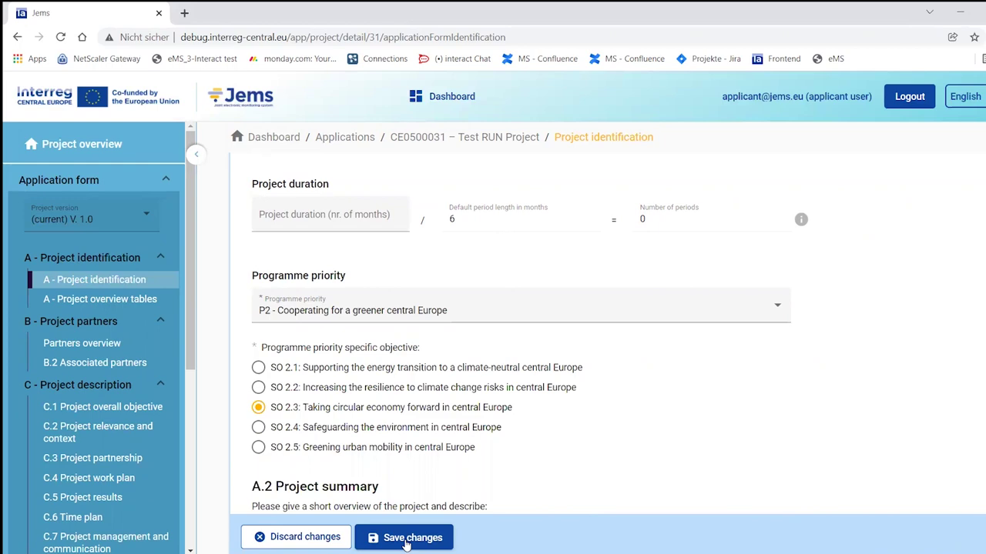
# - Cancel leaving A.1, save the project identification, then go to C.1 Project overall objective
pyautogui.click(108, 429)
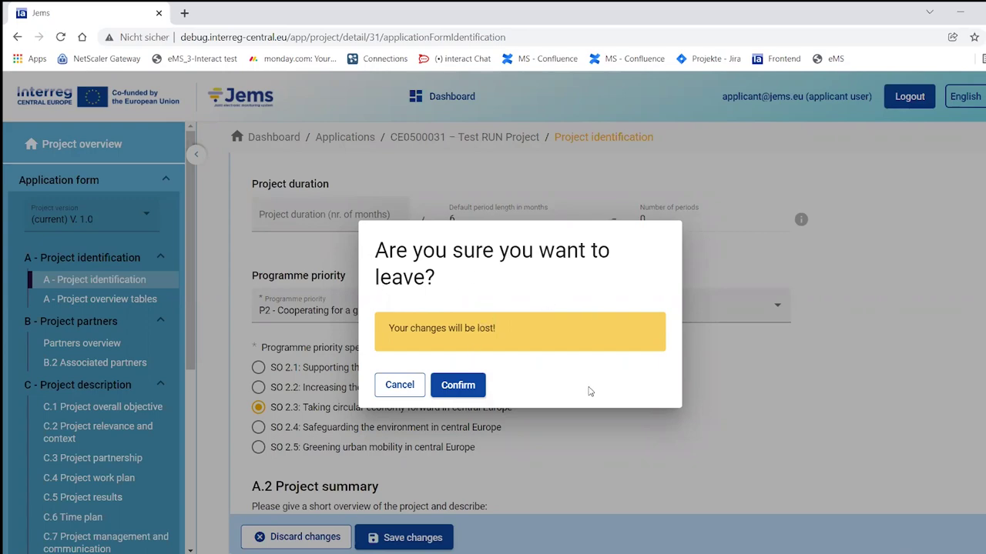
pyautogui.click(398, 385)
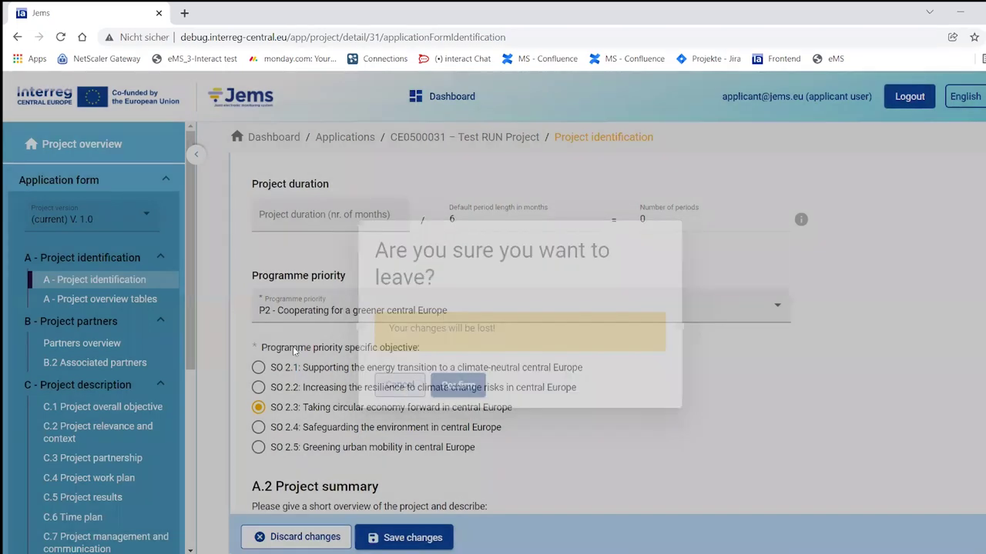
pyautogui.click(391, 539)
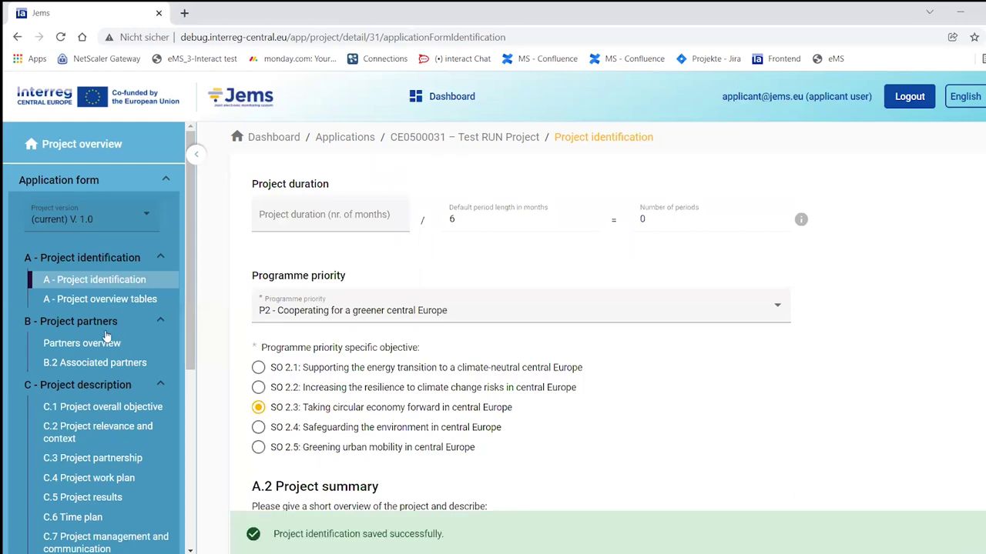
pyautogui.click(121, 410)
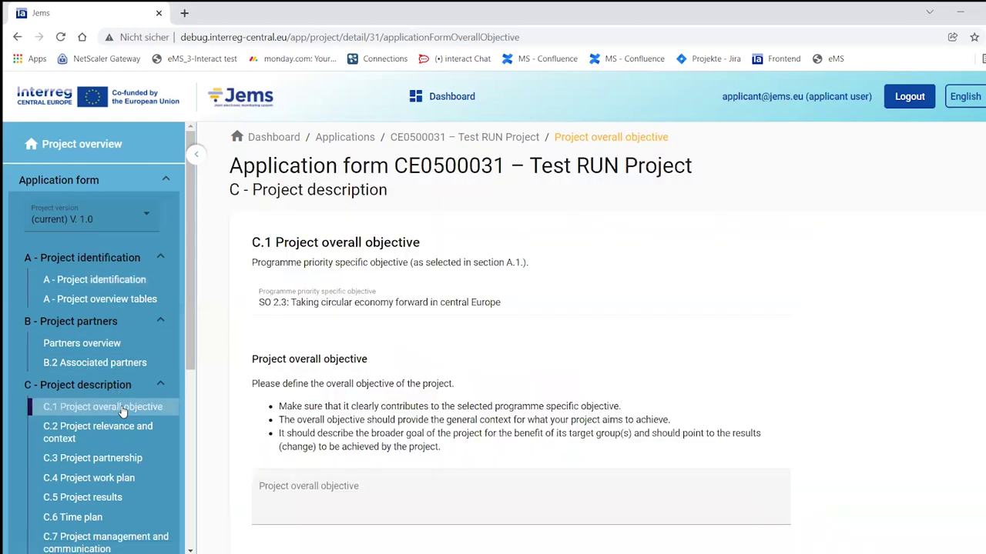
# - Return to A - Project identification and review the saved title, priority P2 and SO 2.3
pyautogui.click(118, 285)
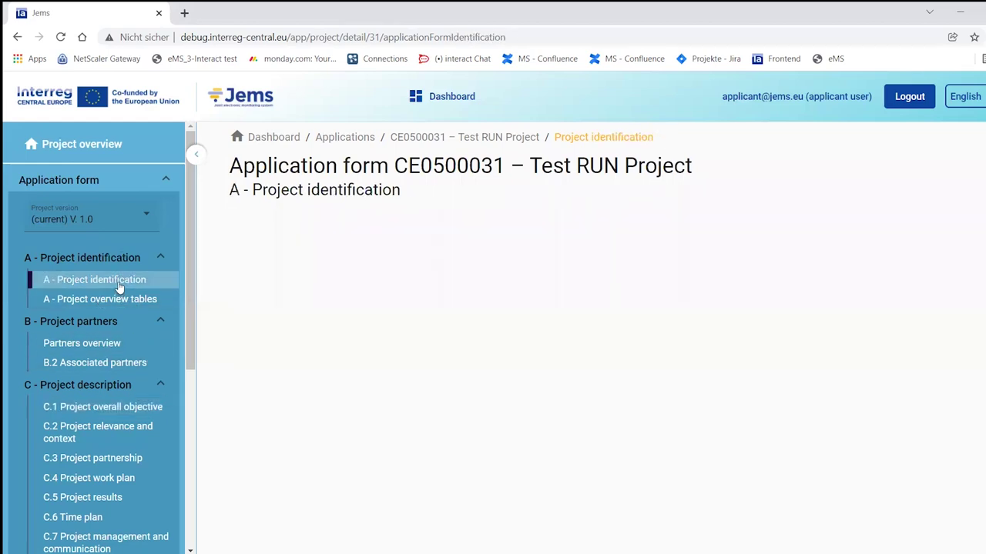
pyautogui.scroll(-2, 487, 372)
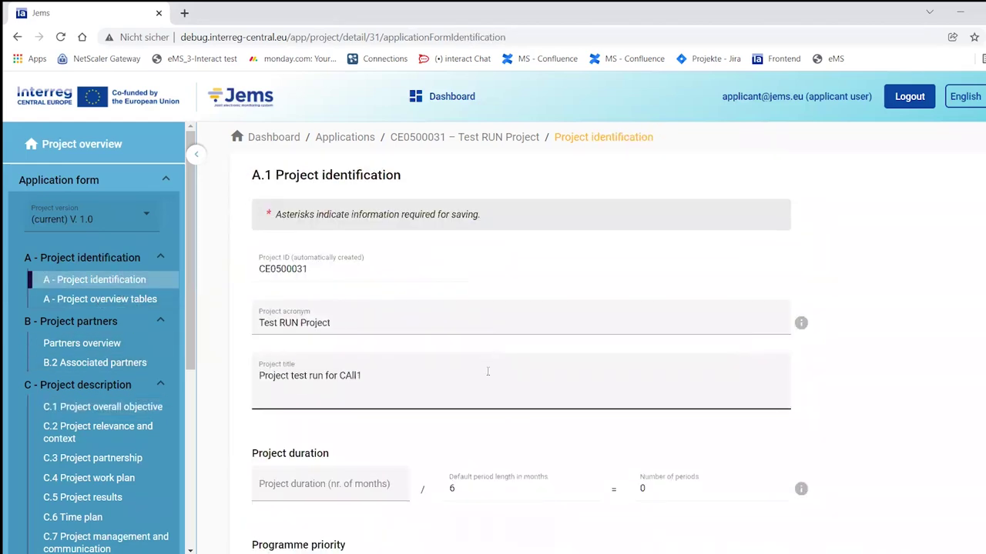
pyautogui.scroll(-2, 488, 372)
pyautogui.scroll(1, 548, 340)
pyautogui.scroll(2, 689, 370)
pyautogui.scroll(-4, 688, 370)
pyautogui.scroll(3, 690, 372)
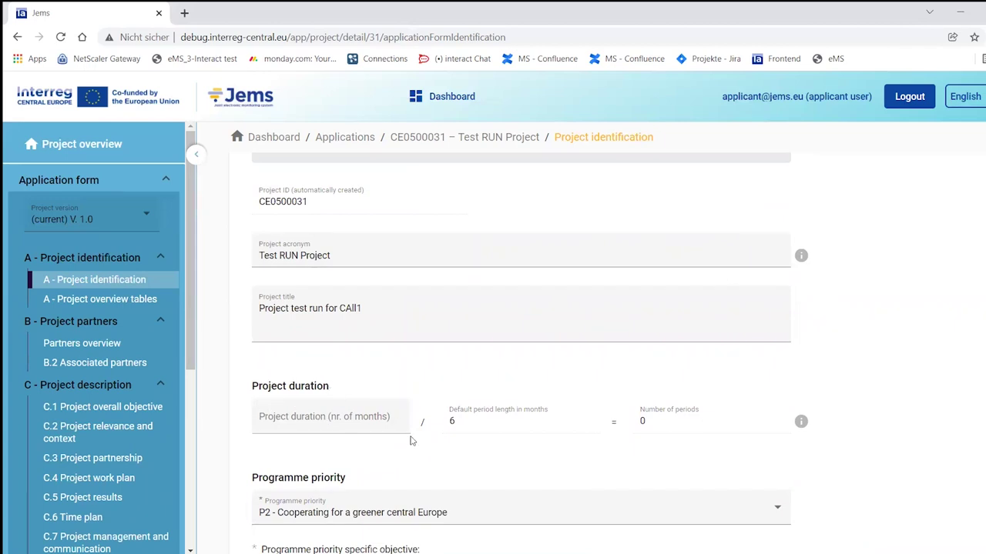
pyautogui.scroll(-1, 643, 466)
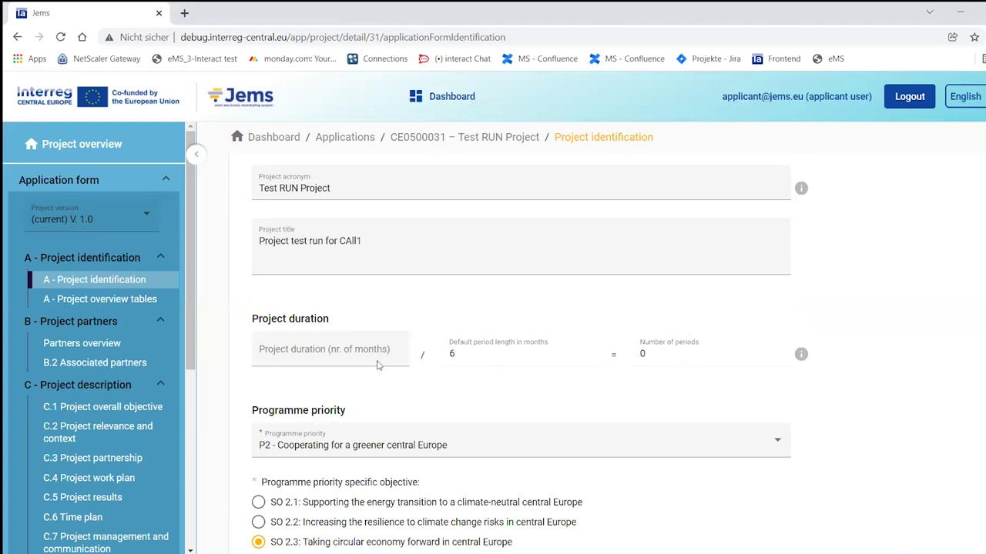
# - Set the project duration to 36 months, giving 6 periods of 6 months
pyautogui.click(343, 349)
pyautogui.write('36')
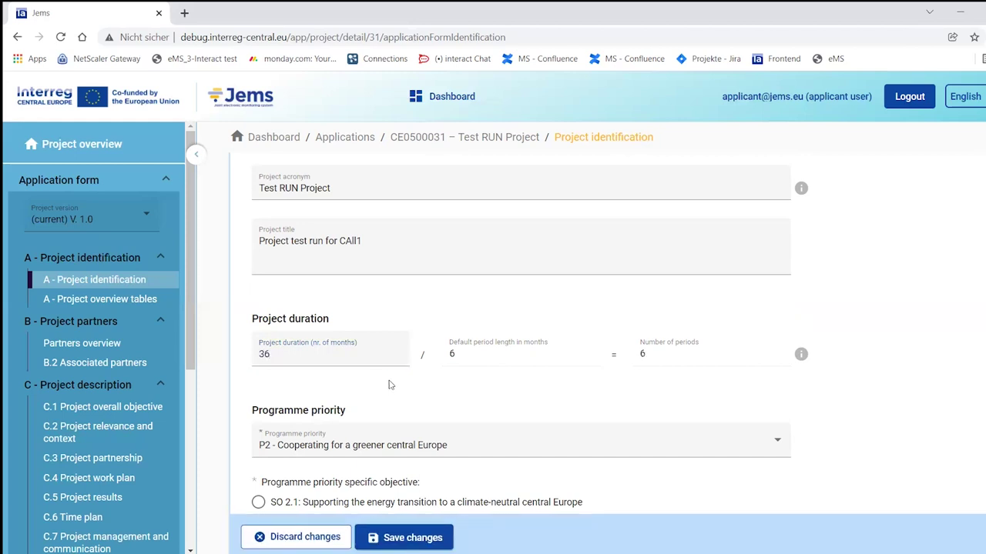
pyautogui.click(397, 353)
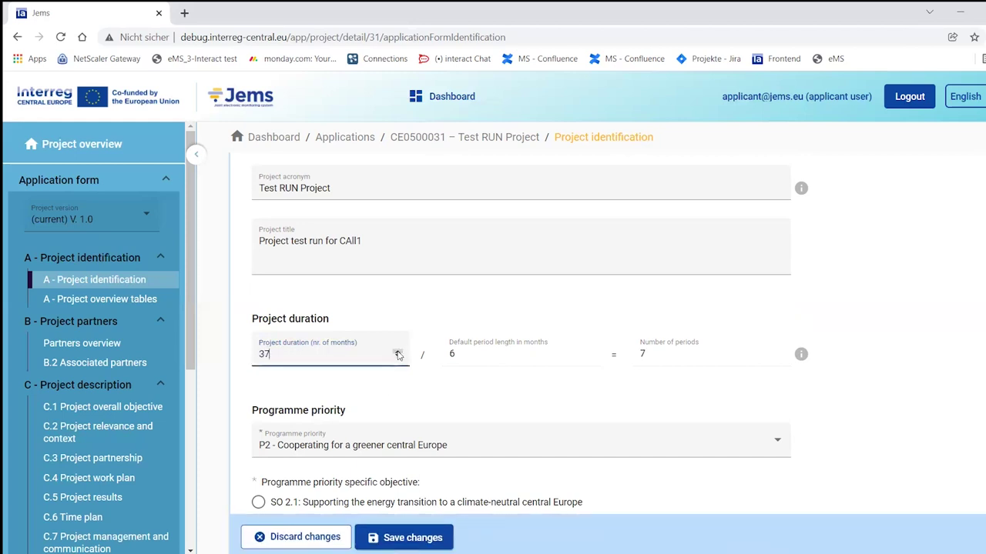
pyautogui.click(397, 357)
pyautogui.click(397, 351)
pyautogui.click(397, 357)
pyautogui.scroll(-2, 609, 380)
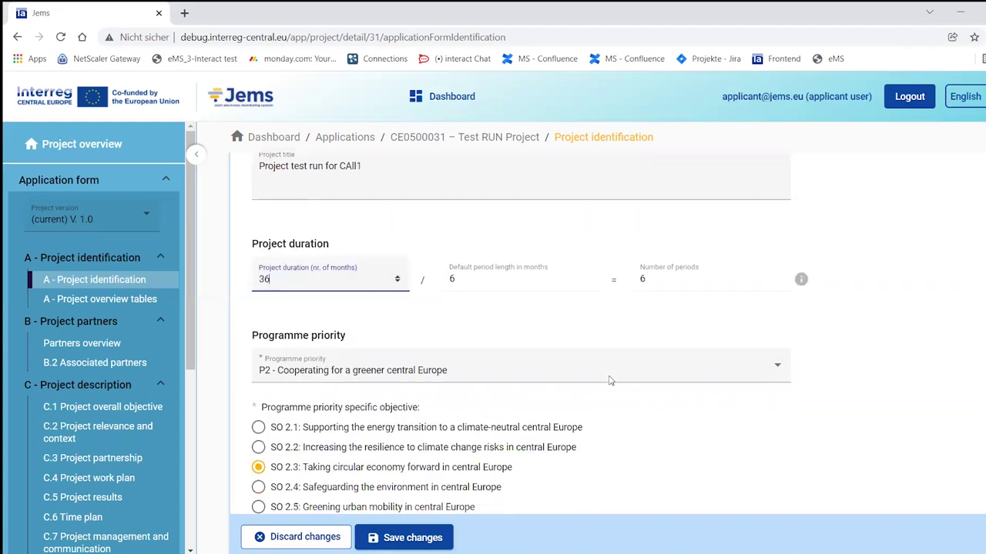
pyautogui.scroll(-3, 440, 402)
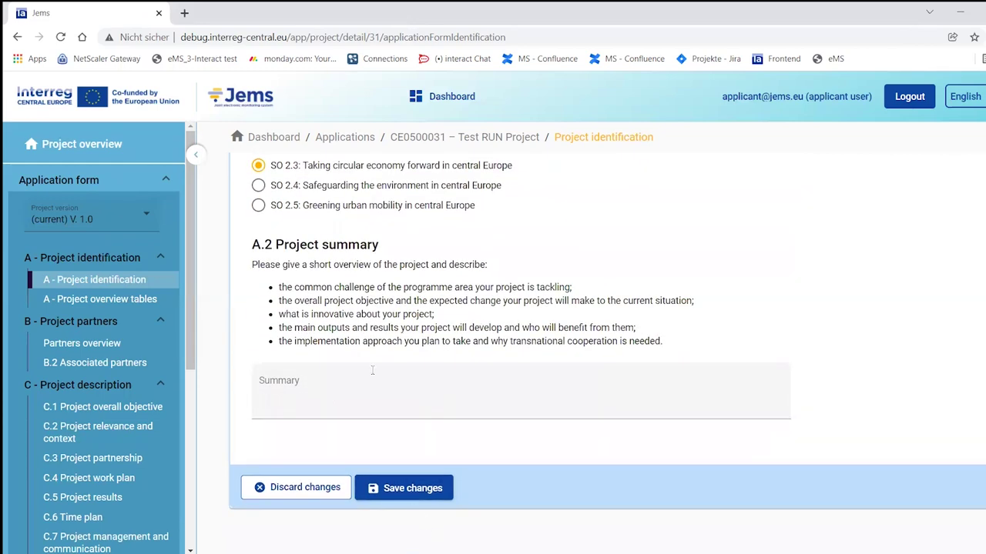
# - Enter the placeholder A.2 summary 'jlkjlk ldfölsdfkg' and save the project identification
pyautogui.click(361, 409)
pyautogui.write('jlkjlk ')
pyautogui.write('ldfölsdfkg')
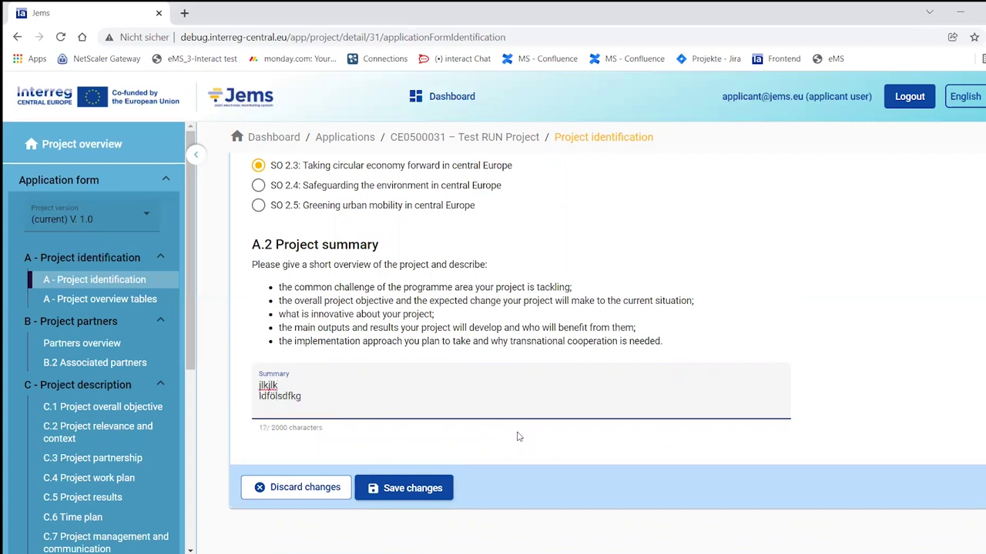
pyautogui.click(429, 491)
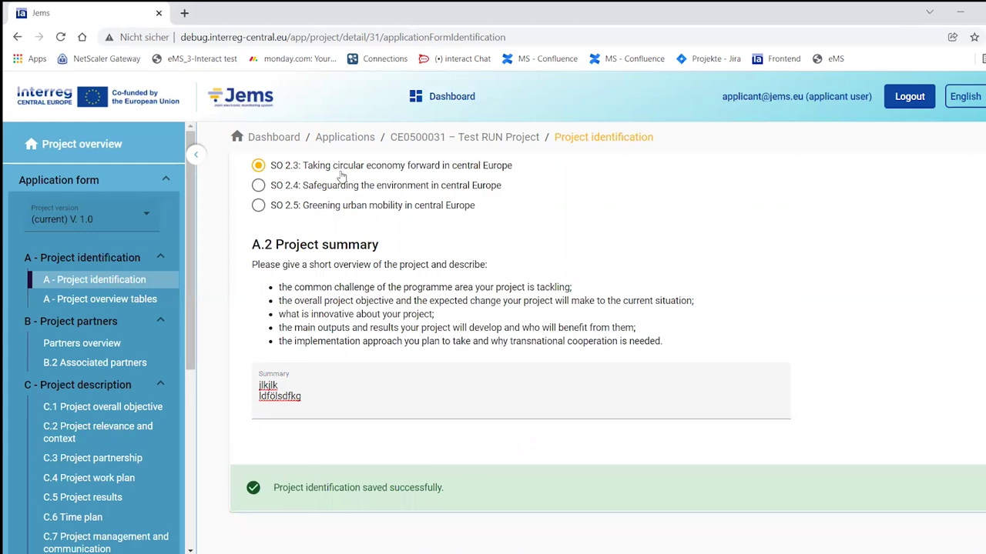
pyautogui.scroll(5, 437, 342)
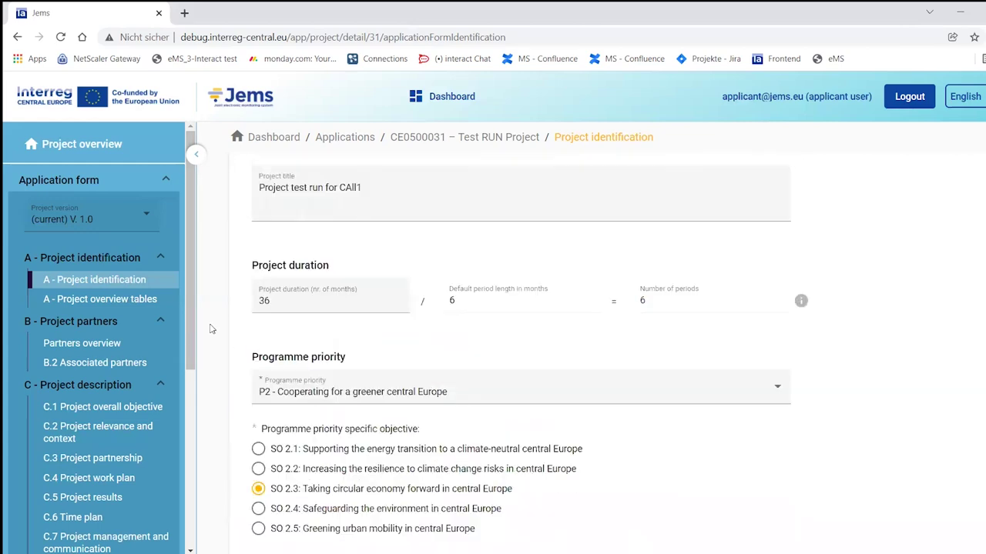
pyautogui.scroll(4, 412, 416)
pyautogui.scroll(-2, 418, 417)
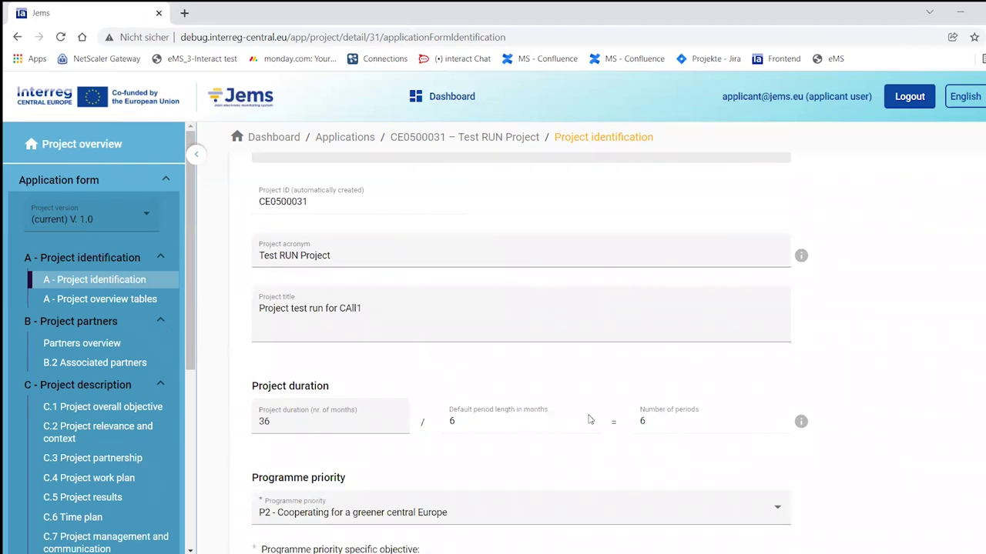
pyautogui.scroll(2, 590, 418)
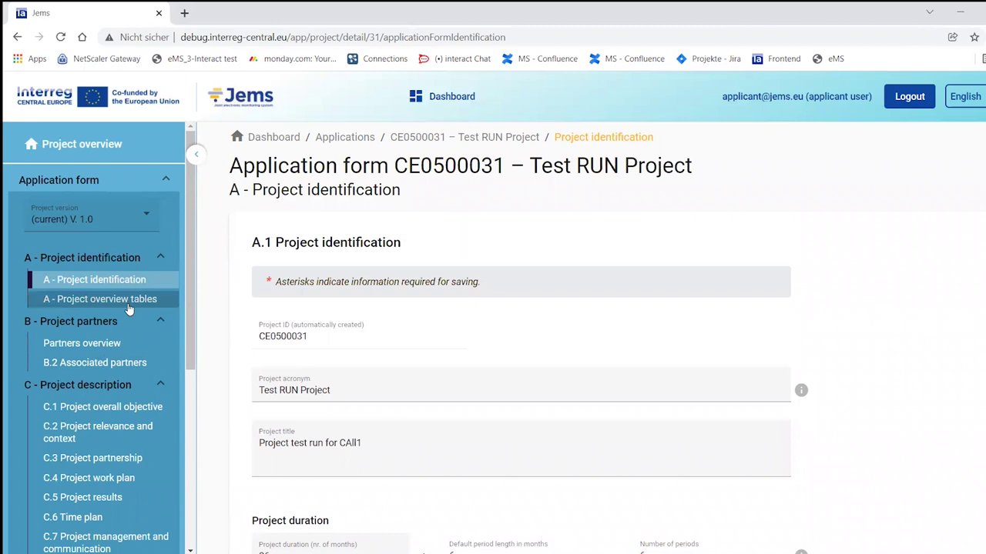
# - Open A - Project overview tables to see the A.3 budget and A.4 outputs overviews
pyautogui.click(128, 307)
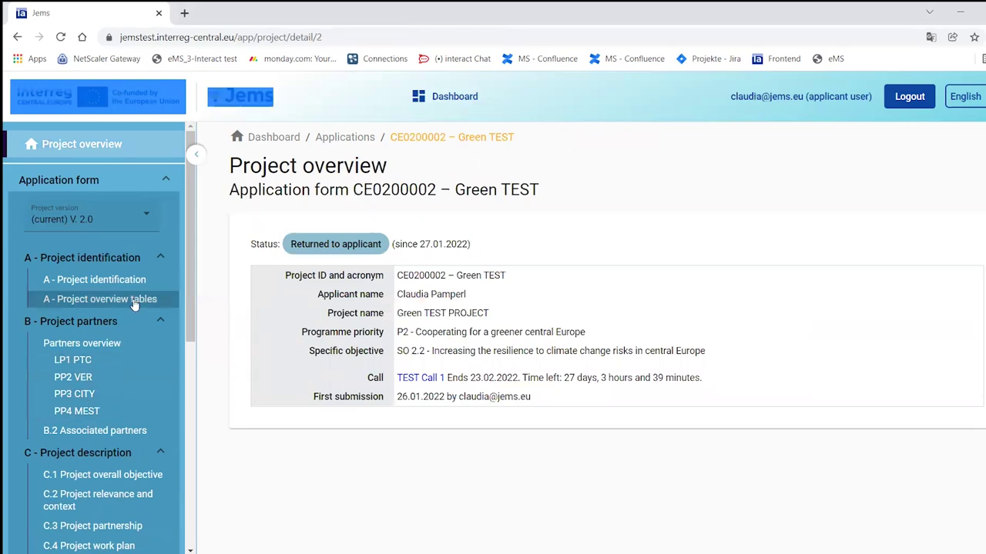
pyautogui.click(134, 305)
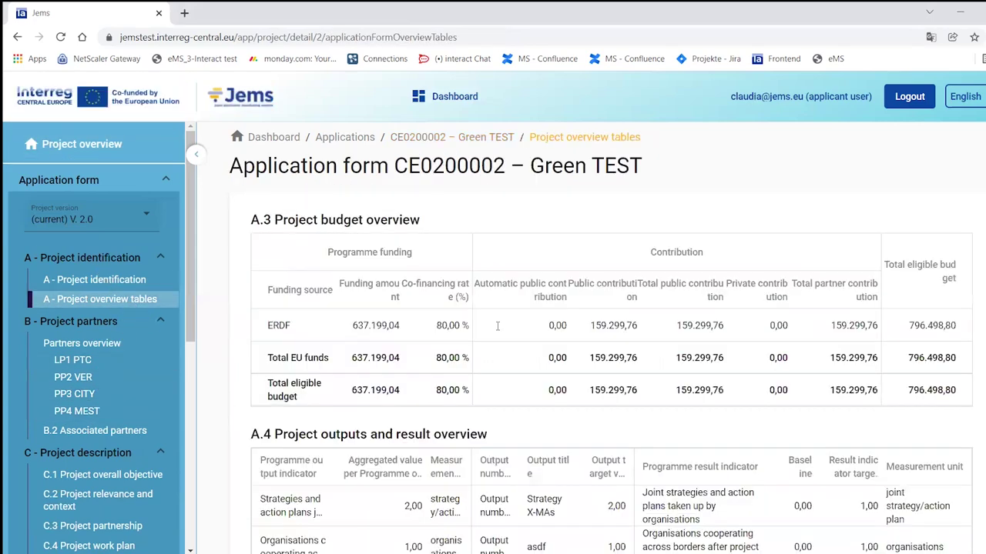
pyautogui.scroll(-1, 585, 447)
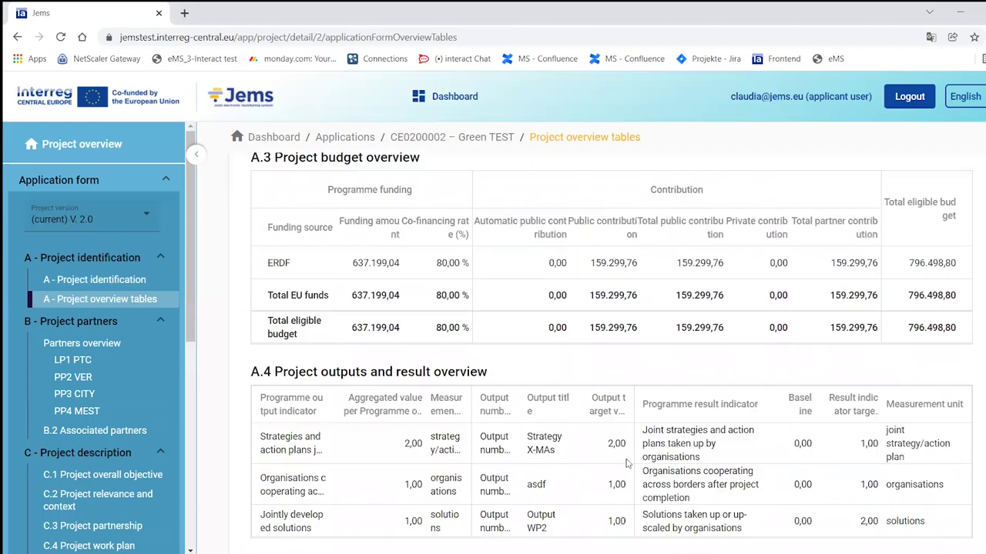
pyautogui.scroll(1, 624, 461)
pyautogui.scroll(-1, 626, 462)
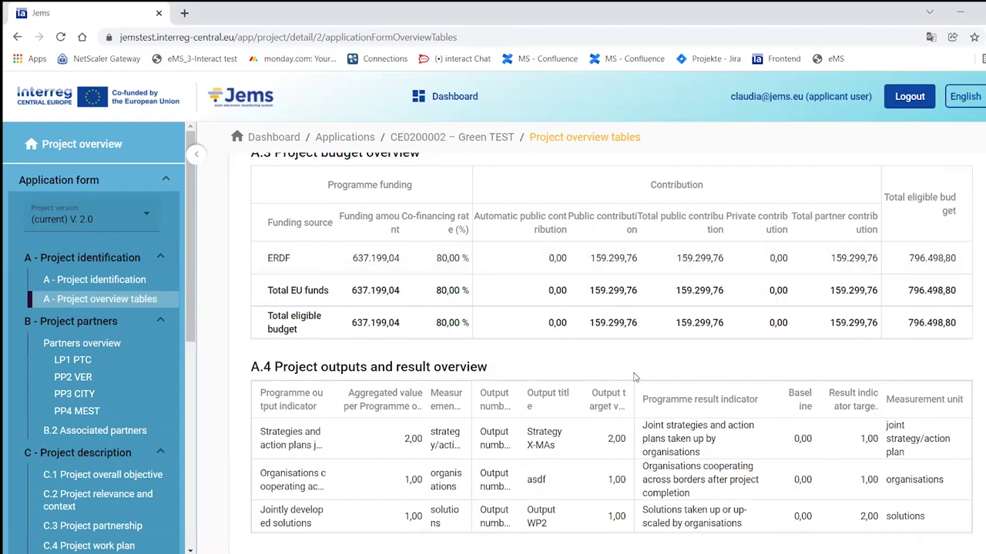
pyautogui.scroll(1, 633, 391)
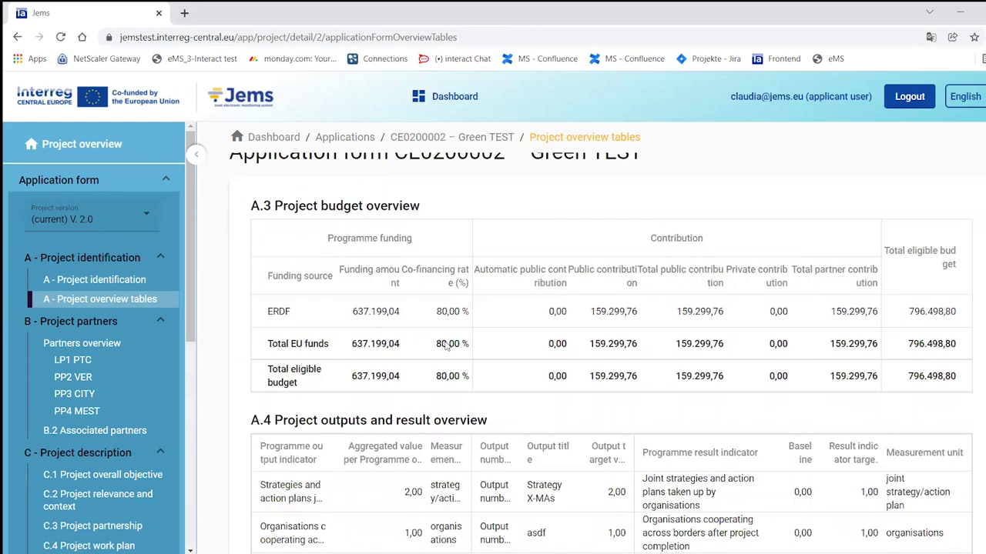
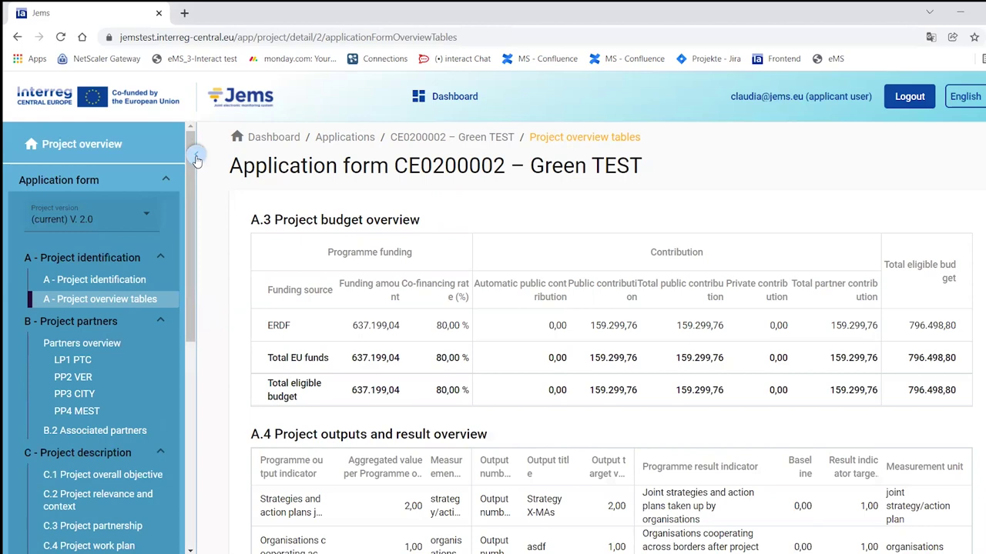
# - Collapse the left navigation panel and scroll down to view the full A.4 outputs and results table
pyautogui.click(196, 158)
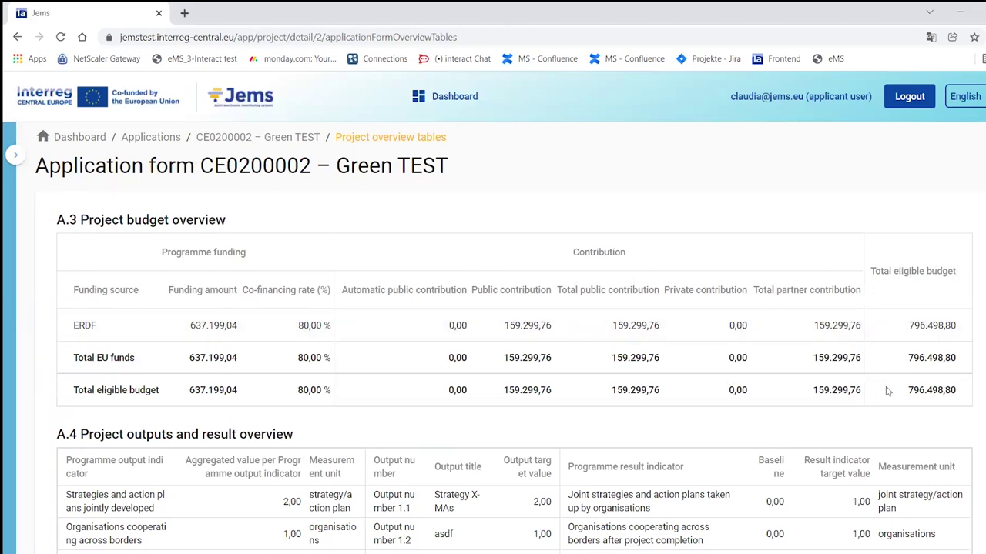
pyautogui.scroll(-1, 887, 390)
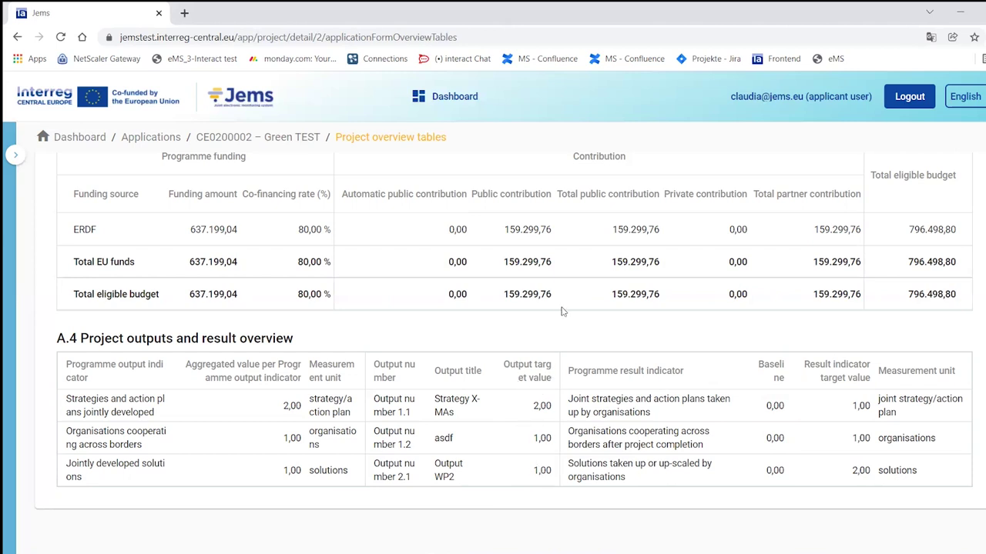
# - Restore the sidebar, view the project as version V. 1.0, then return to V. 2.0
pyautogui.click(17, 157)
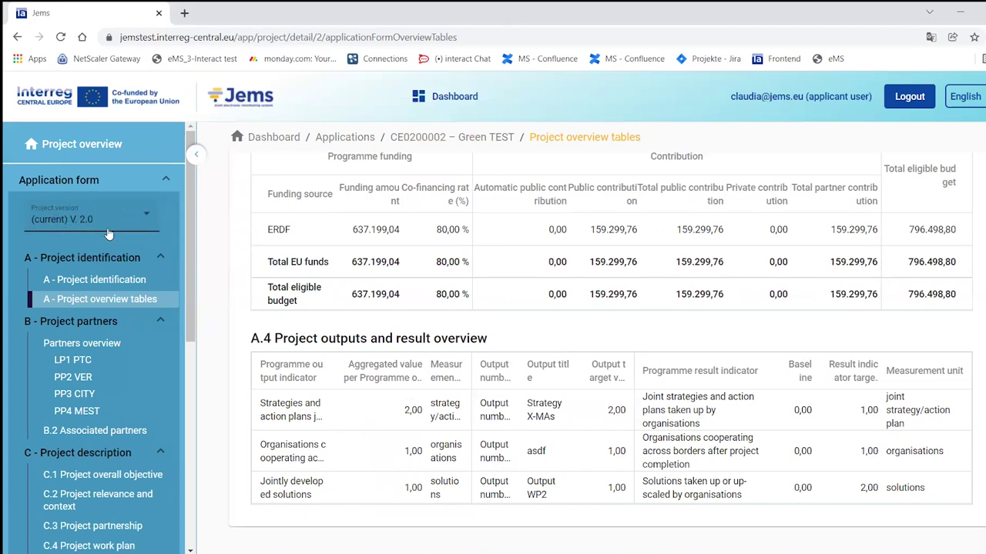
pyautogui.click(147, 220)
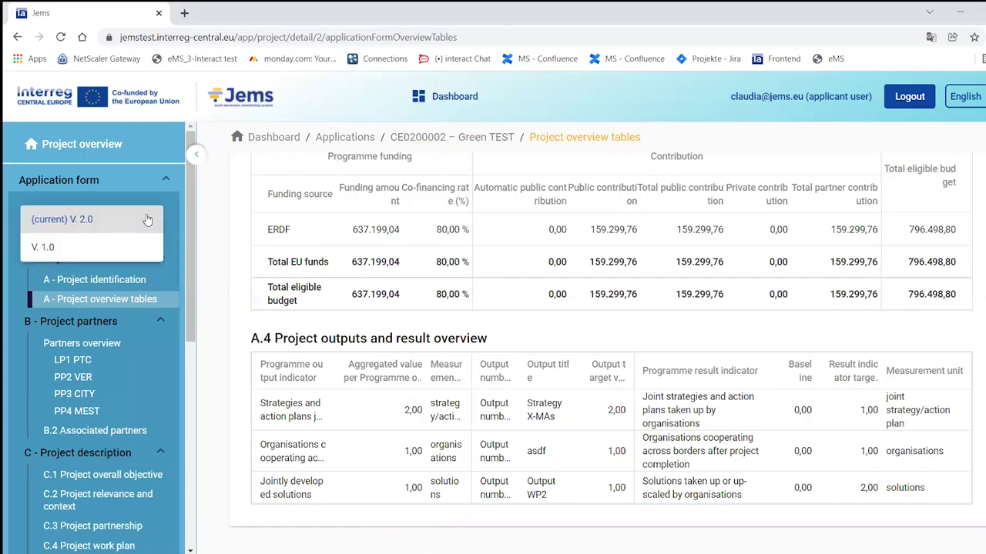
pyautogui.click(43, 252)
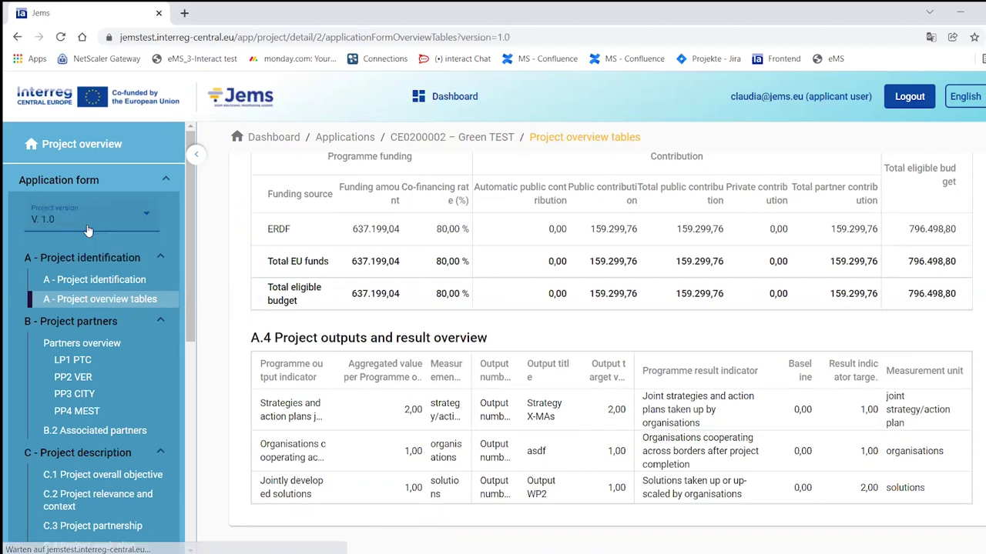
pyautogui.click(150, 219)
pyautogui.click(60, 192)
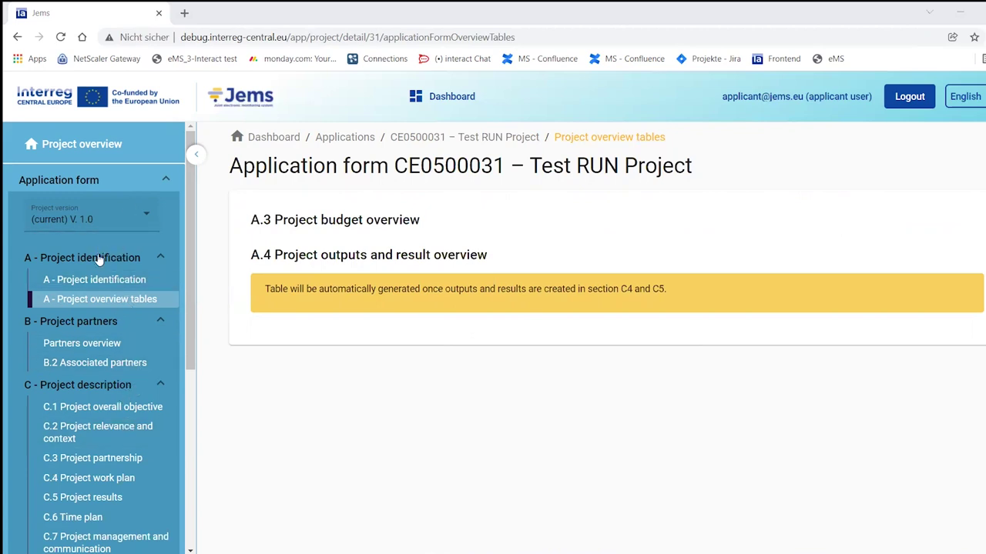
pyautogui.click(129, 226)
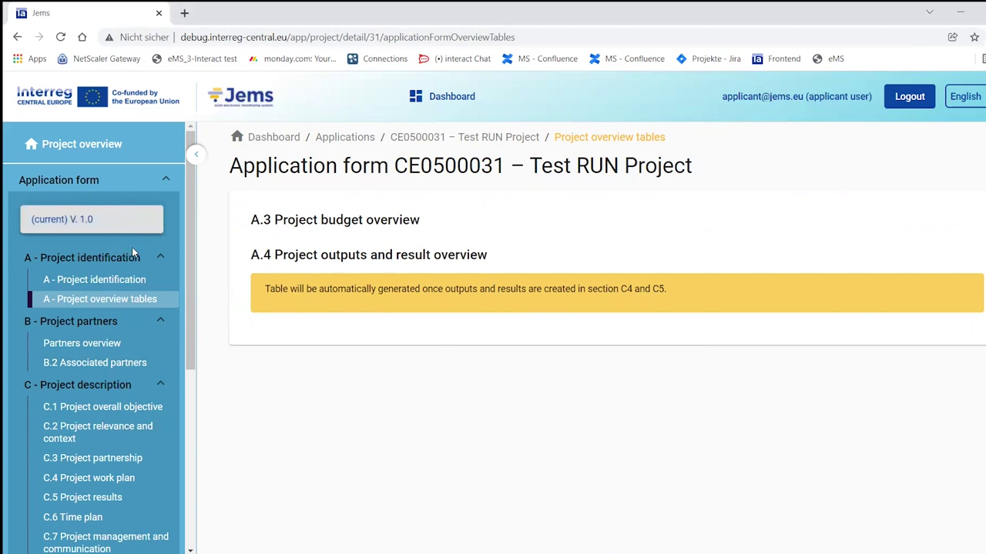
pyautogui.click(131, 243)
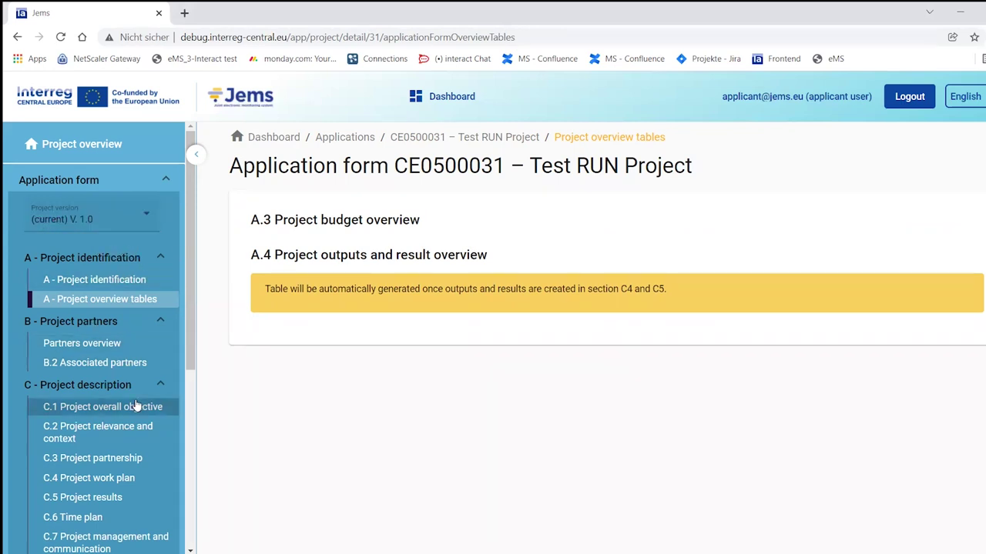
pyautogui.scroll(-3, 152, 441)
pyautogui.scroll(3, 150, 435)
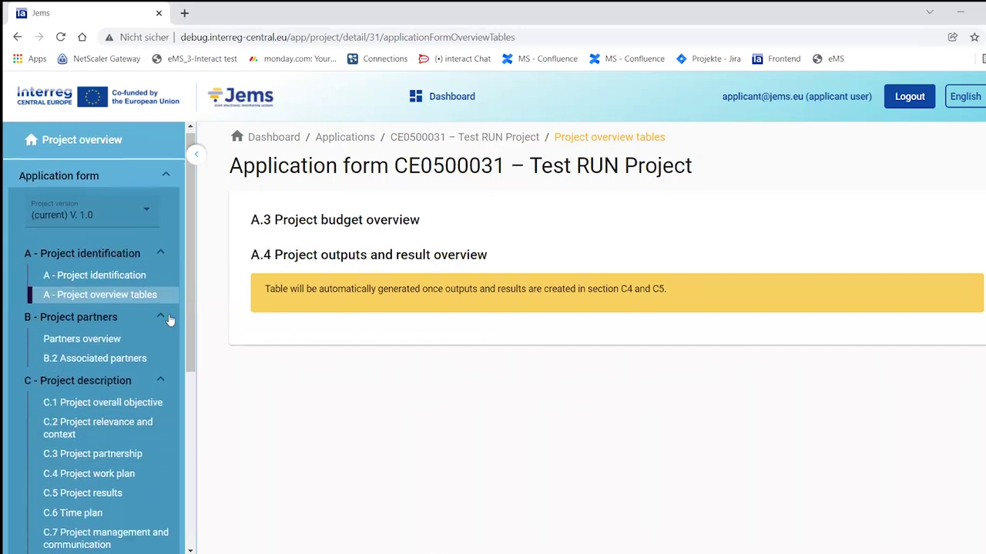
pyautogui.scroll(-1, 140, 296)
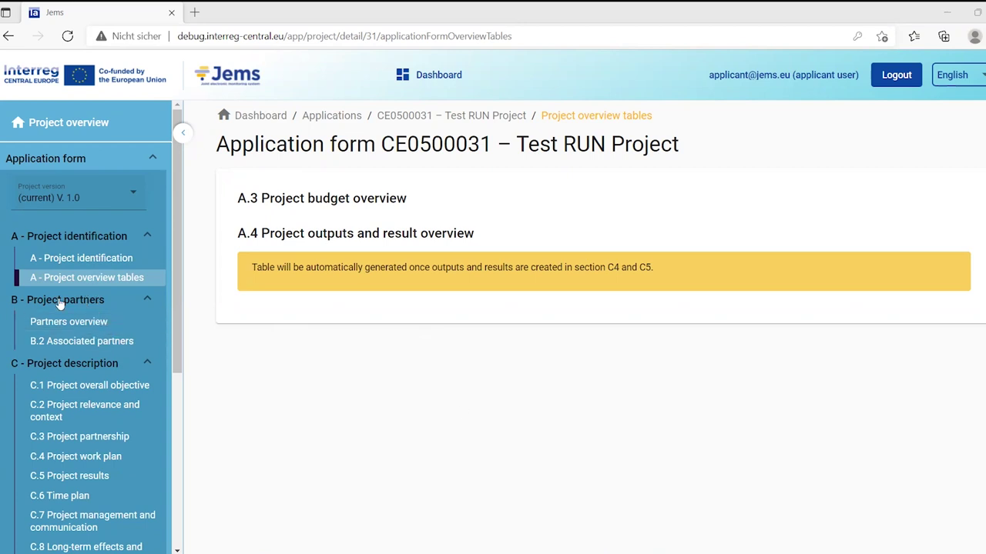
# - From Partners overview, start a new partner and look through the B.1.1 identity and B.1.3 legal fields
pyautogui.click(87, 328)
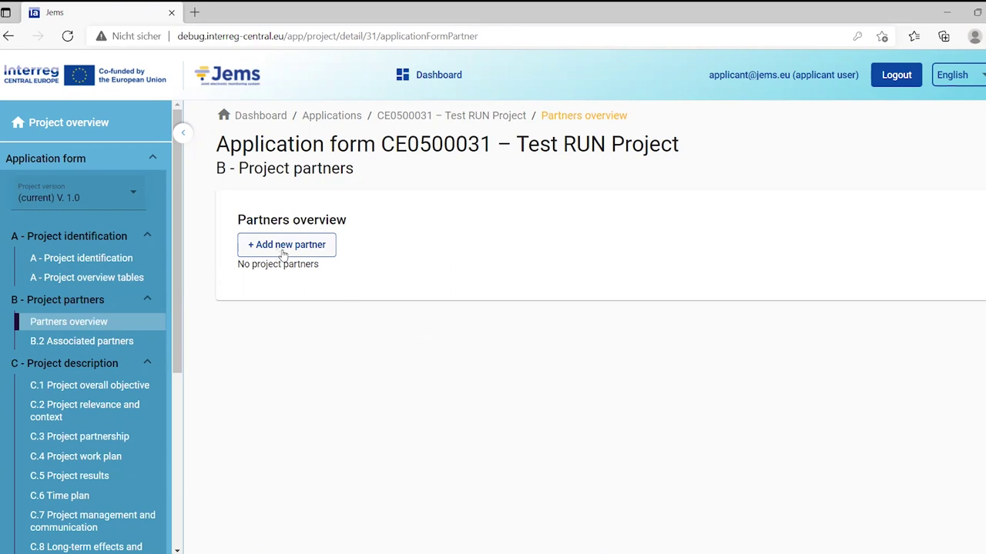
pyautogui.click(286, 245)
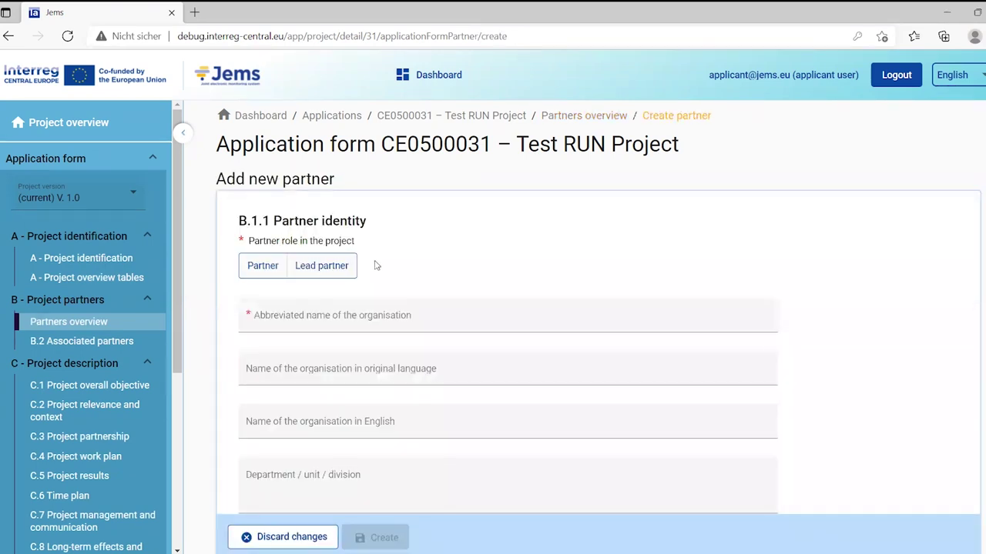
pyautogui.scroll(-4, 540, 271)
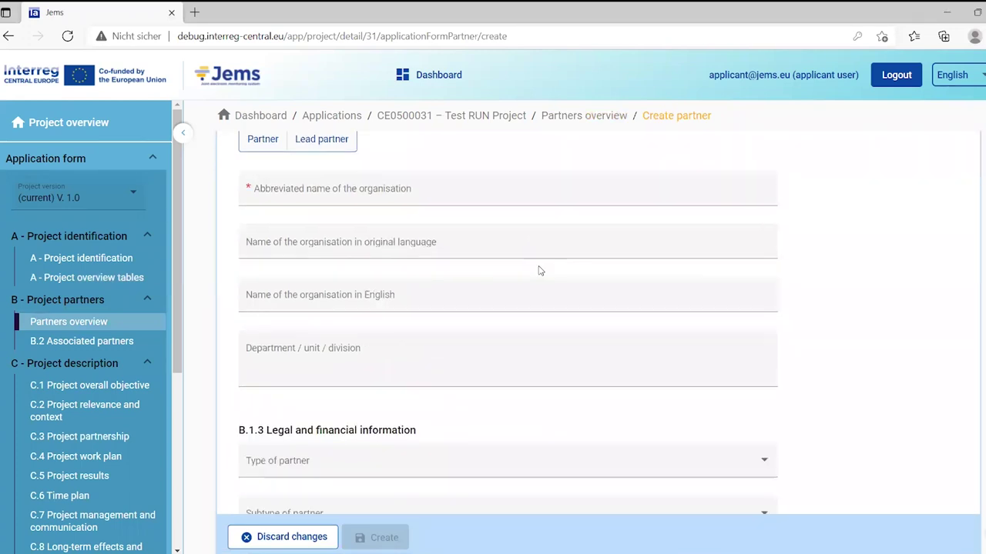
pyautogui.scroll(-1, 539, 276)
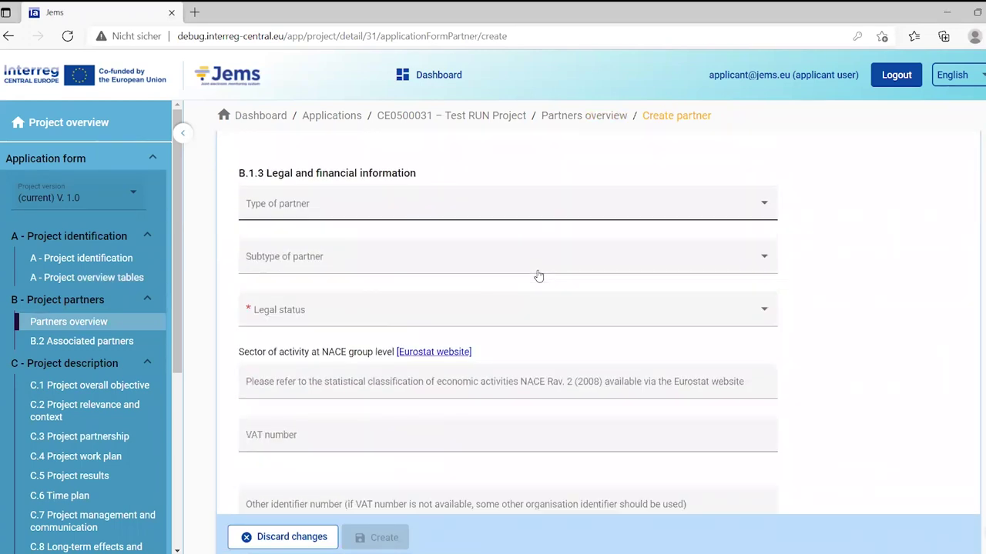
pyautogui.scroll(5, 552, 332)
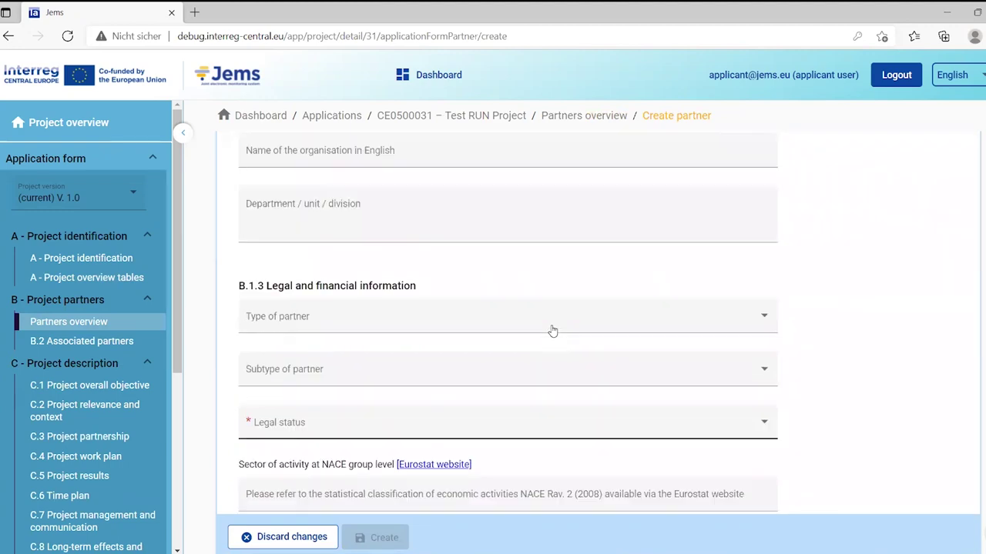
pyautogui.scroll(-3, 556, 335)
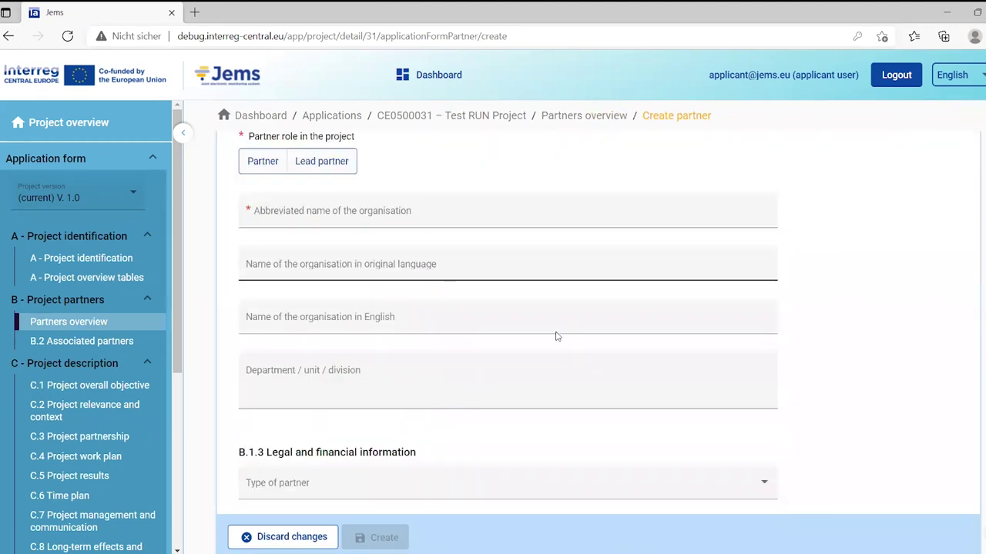
pyautogui.scroll(-6, 557, 337)
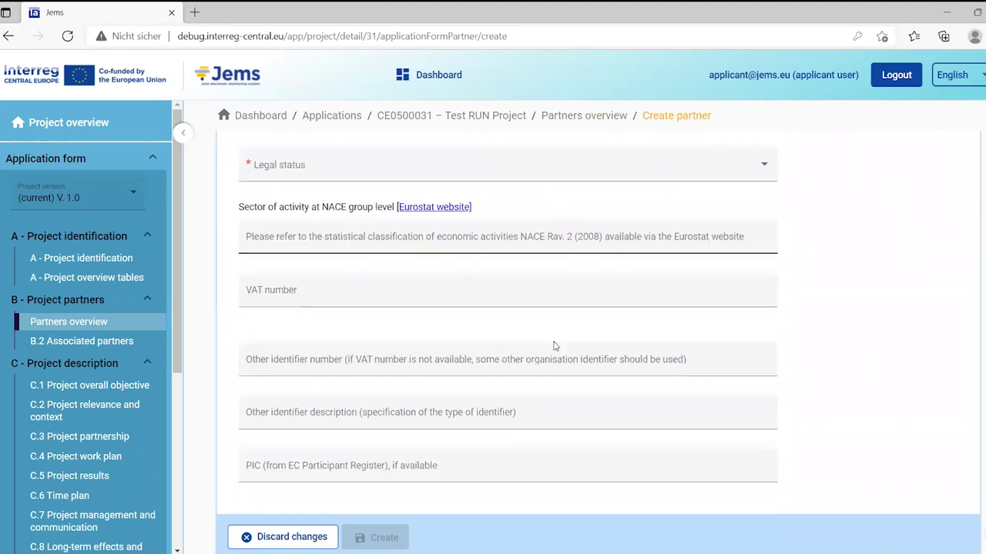
pyautogui.scroll(8, 496, 441)
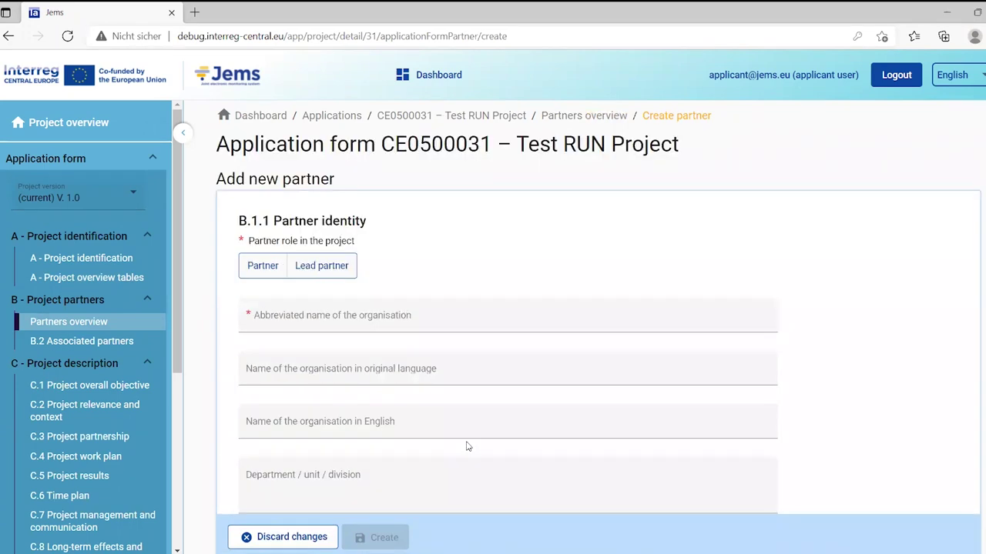
# - Create a lead partner with abbreviated name MIN and legal status Public
pyautogui.click(321, 271)
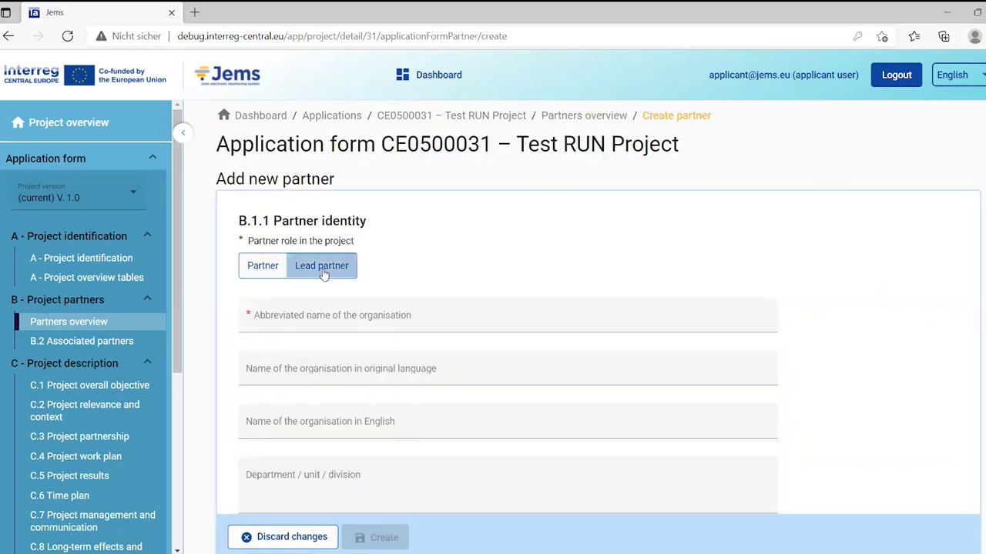
pyautogui.click(314, 320)
pyautogui.write('Mini')
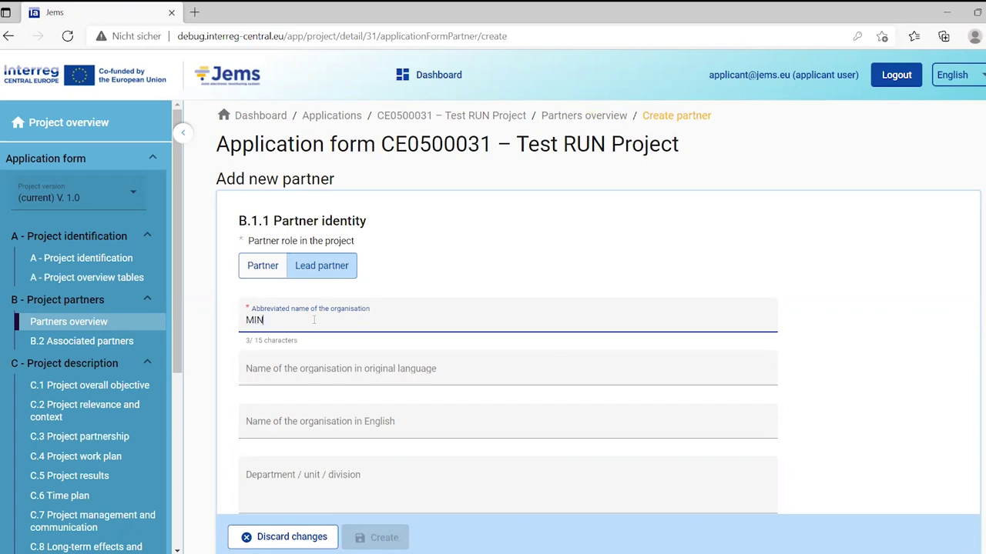
pyautogui.scroll(-3, 374, 414)
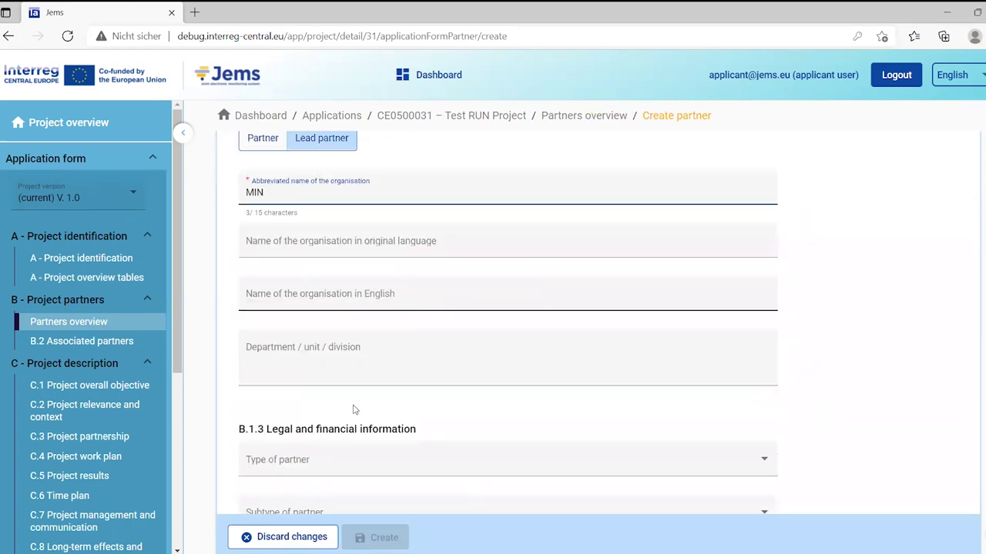
pyautogui.scroll(-1, 580, 418)
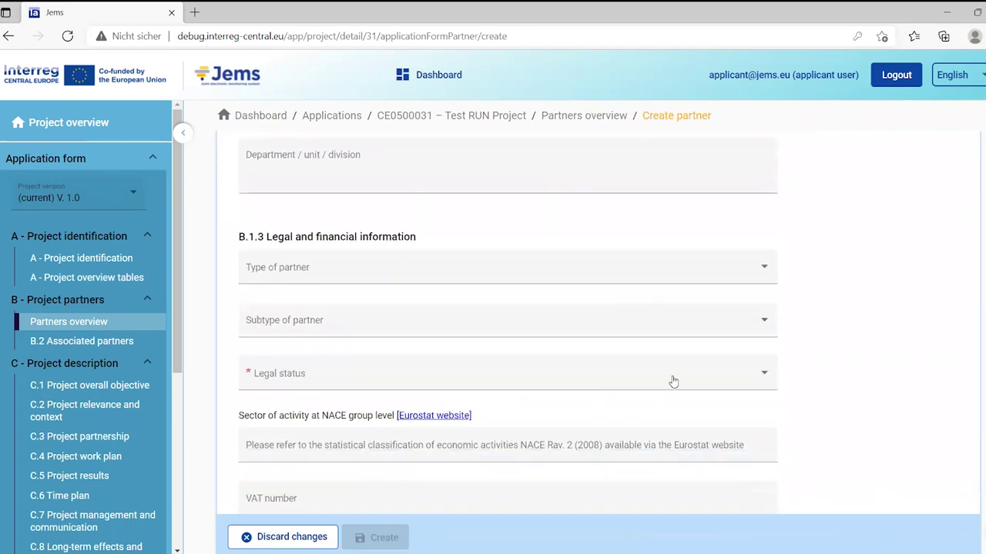
pyautogui.click(765, 378)
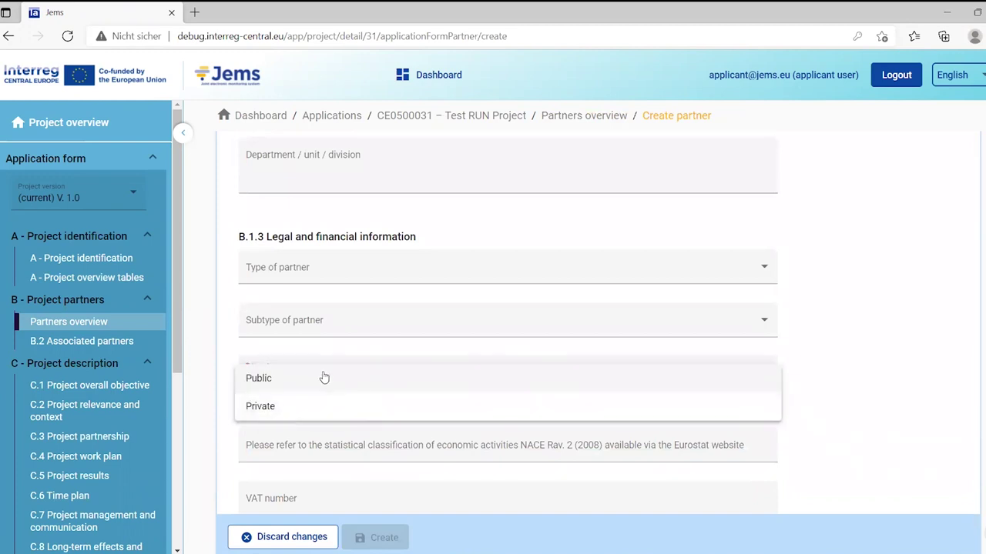
pyautogui.click(296, 380)
pyautogui.scroll(-1, 478, 408)
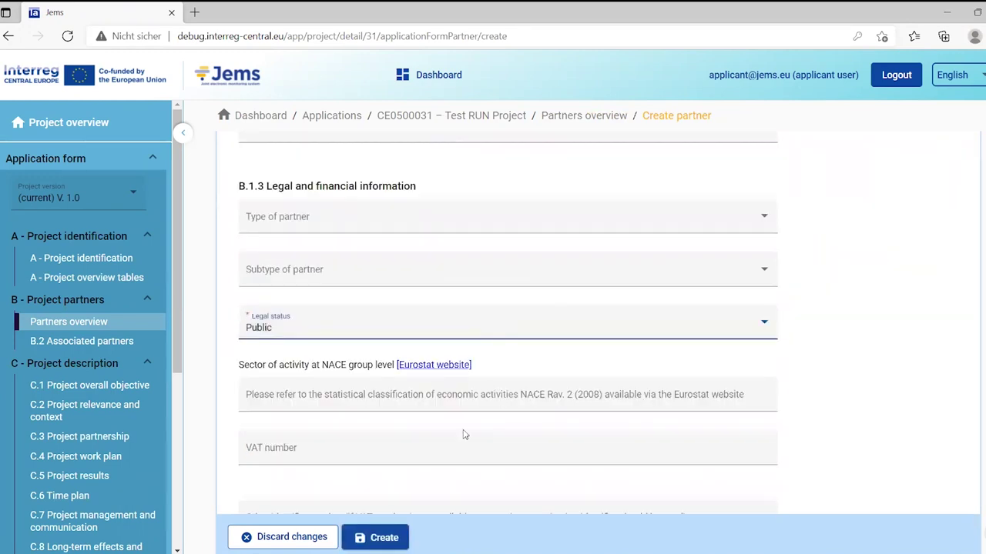
pyautogui.click(385, 537)
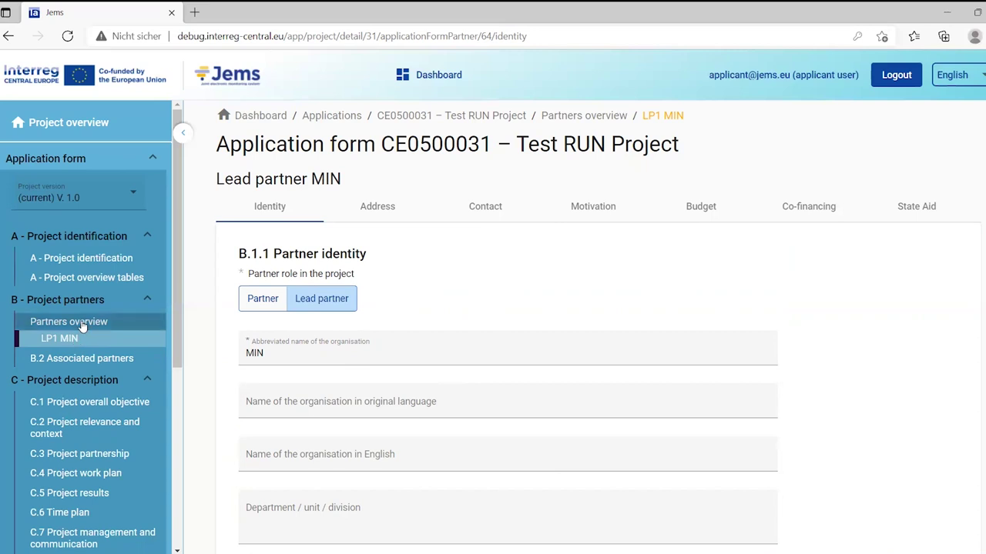
# - In the partners overview, sort by NUTS and open lead partner MIN's budget
pyautogui.click(82, 324)
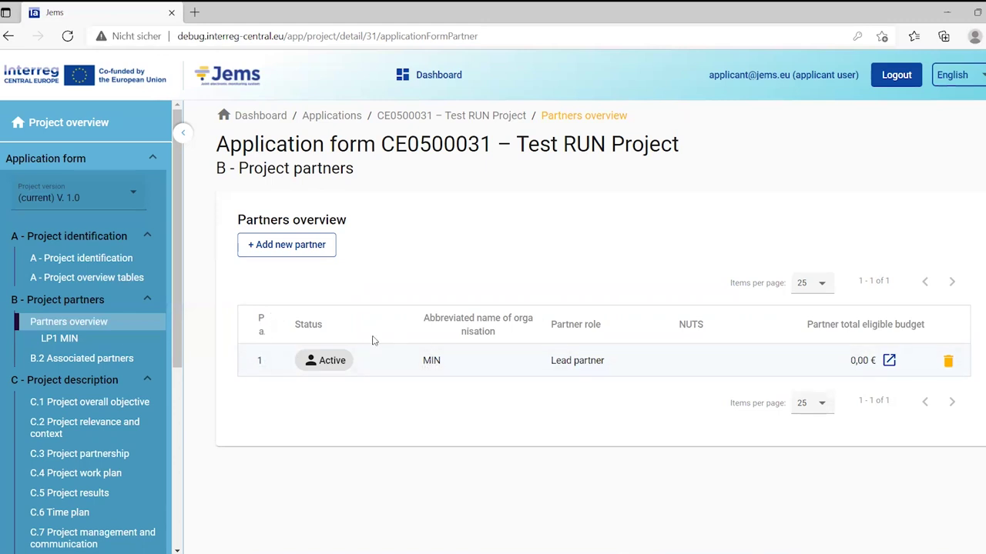
pyautogui.click(687, 327)
pyautogui.click(889, 361)
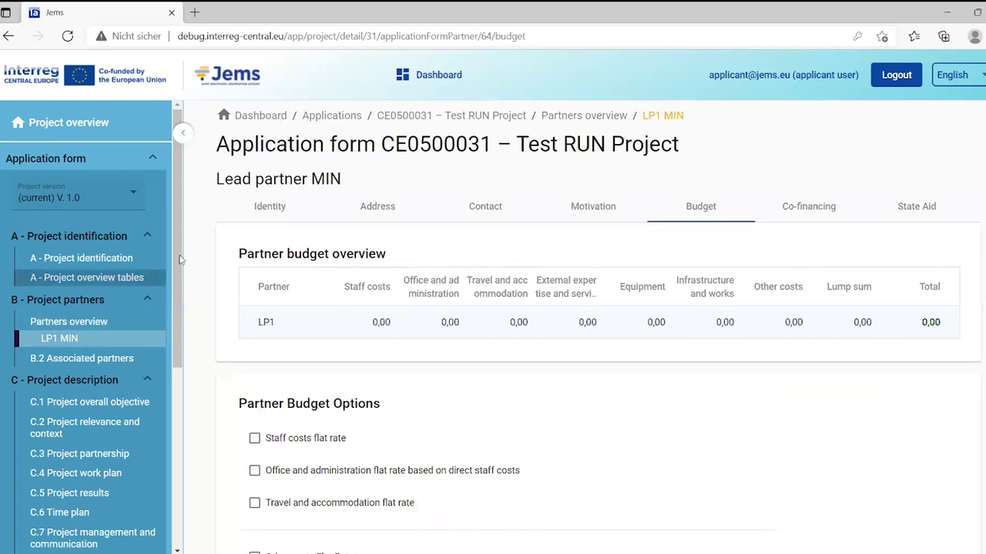
# - Enter 'Ministerium' as MIN's original-language organisation name and 'Ministry' as its English name
pyautogui.click(269, 213)
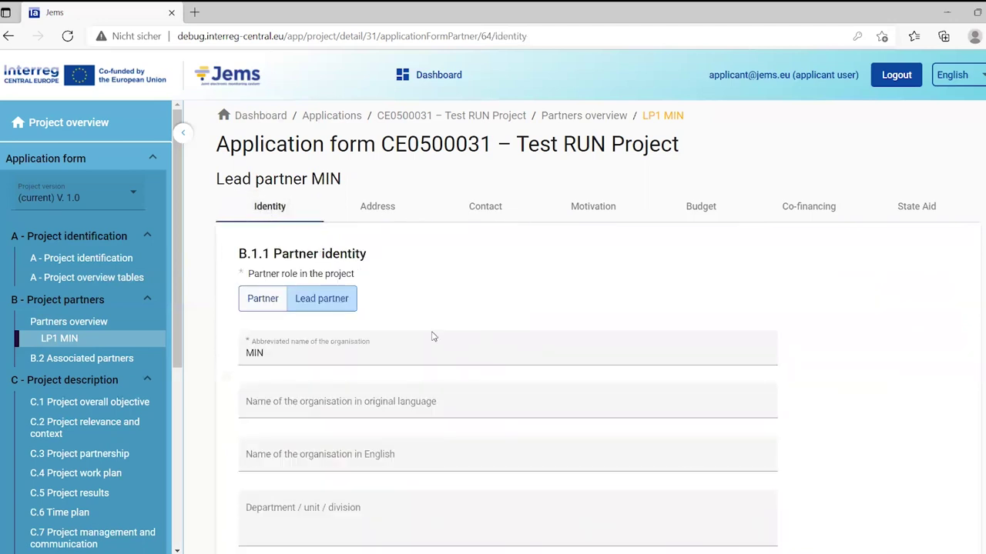
pyautogui.scroll(-1, 389, 285)
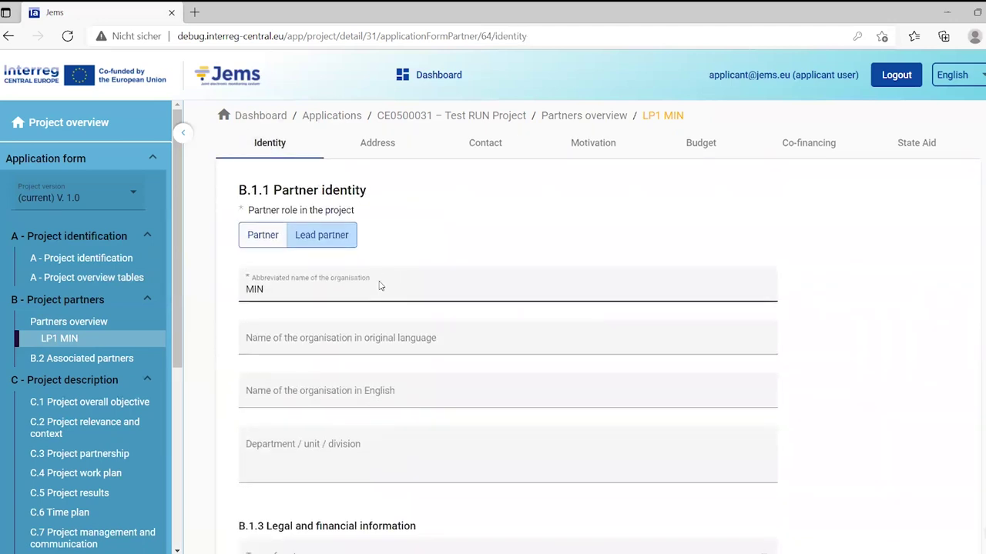
pyautogui.scroll(-1, 379, 284)
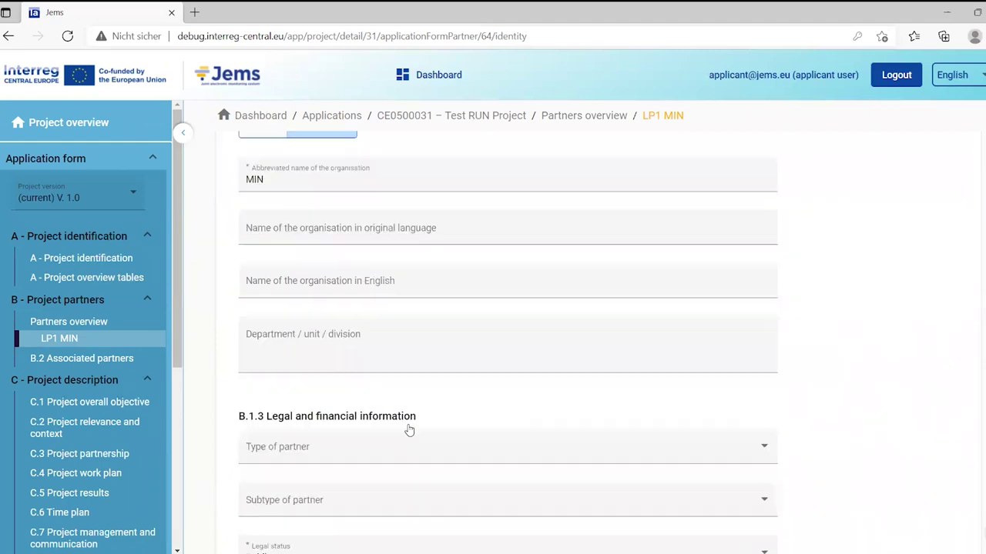
pyautogui.click(320, 278)
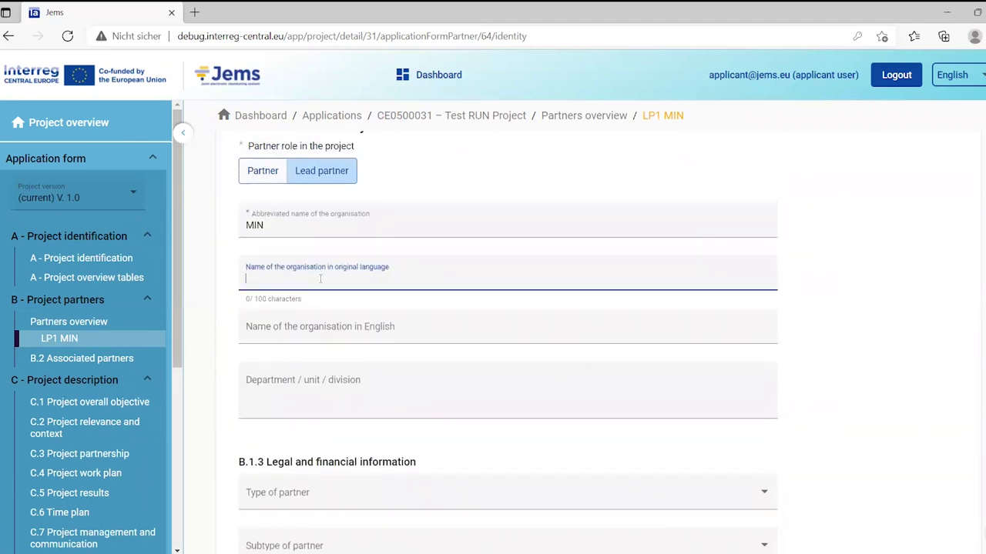
pyautogui.write('Ministerium')
pyautogui.click(294, 328)
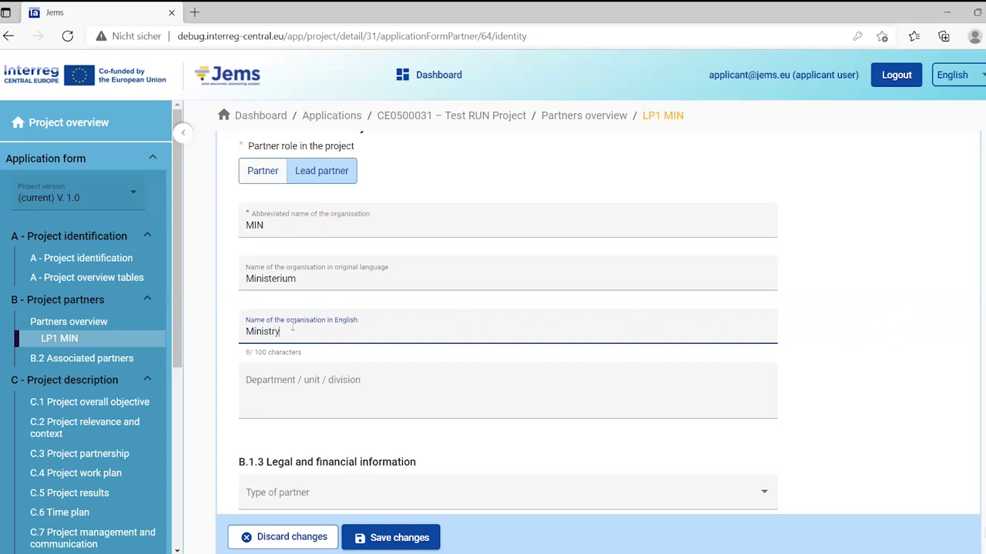
pyautogui.scroll(-2, 379, 356)
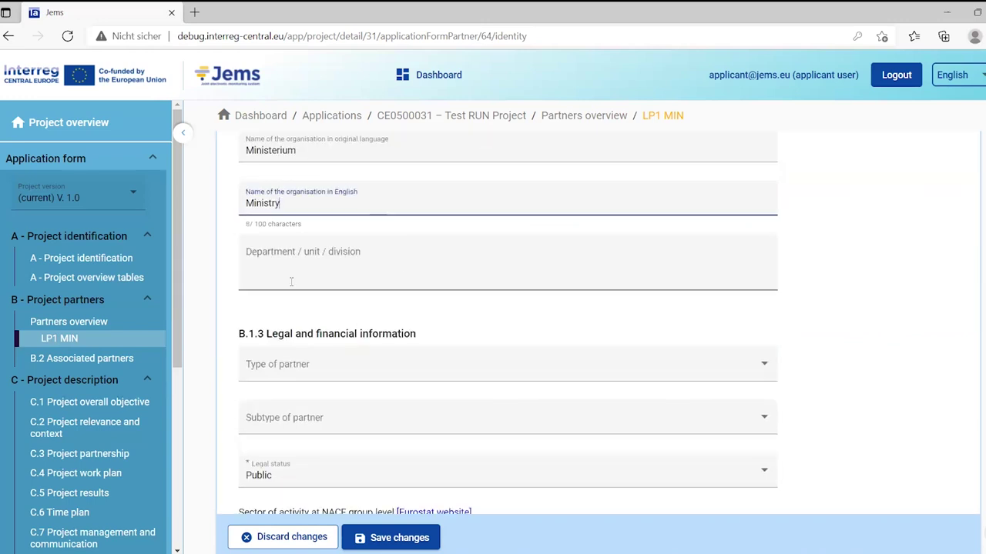
pyautogui.click(399, 292)
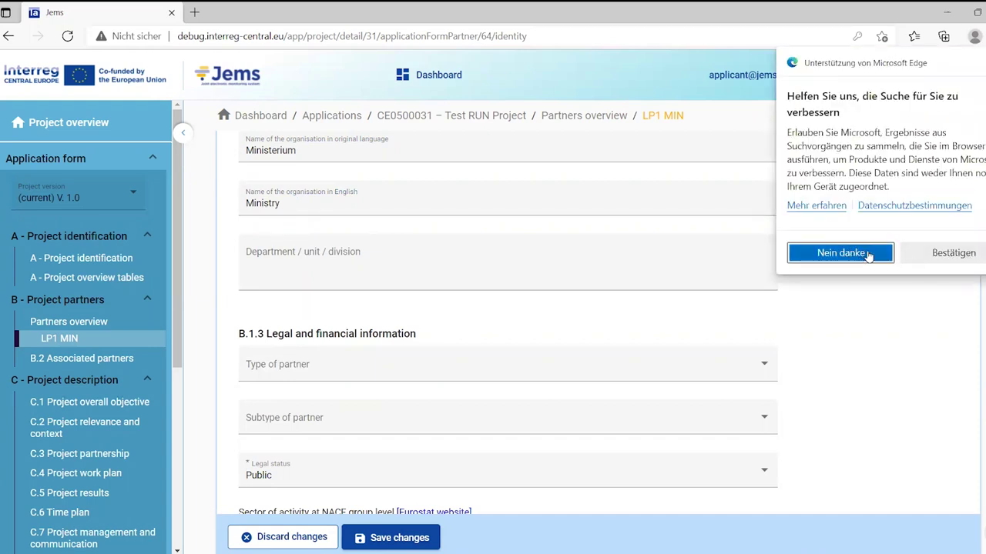
pyautogui.click(860, 255)
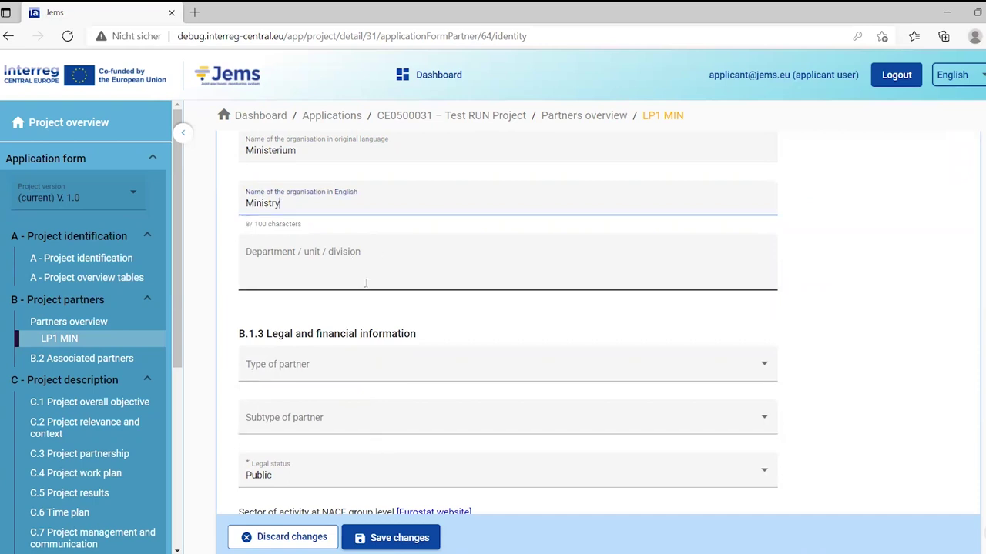
pyautogui.scroll(-1, 366, 283)
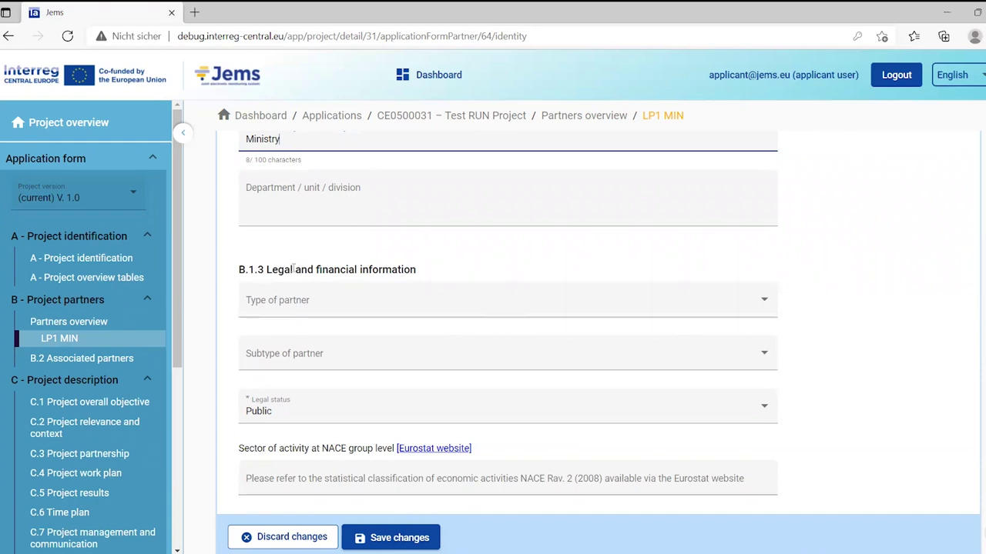
# - Set the partner type to National public authority and keep Public as legal status
pyautogui.click(764, 302)
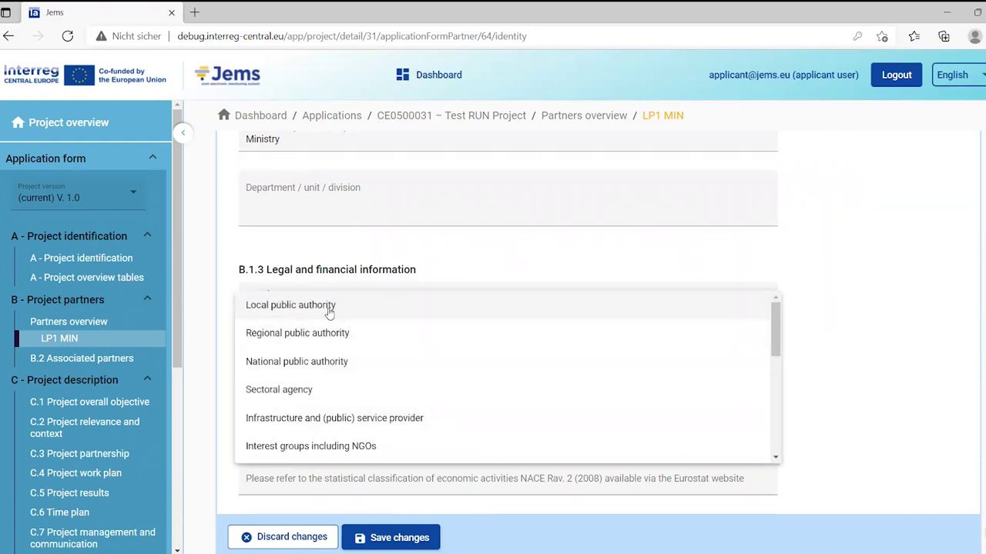
pyautogui.click(308, 368)
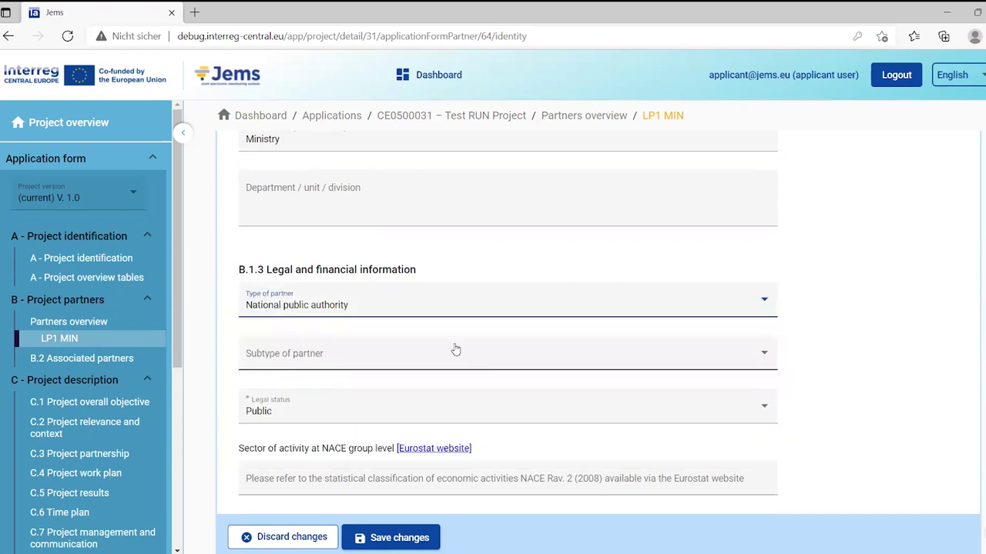
pyautogui.click(765, 354)
pyautogui.click(734, 361)
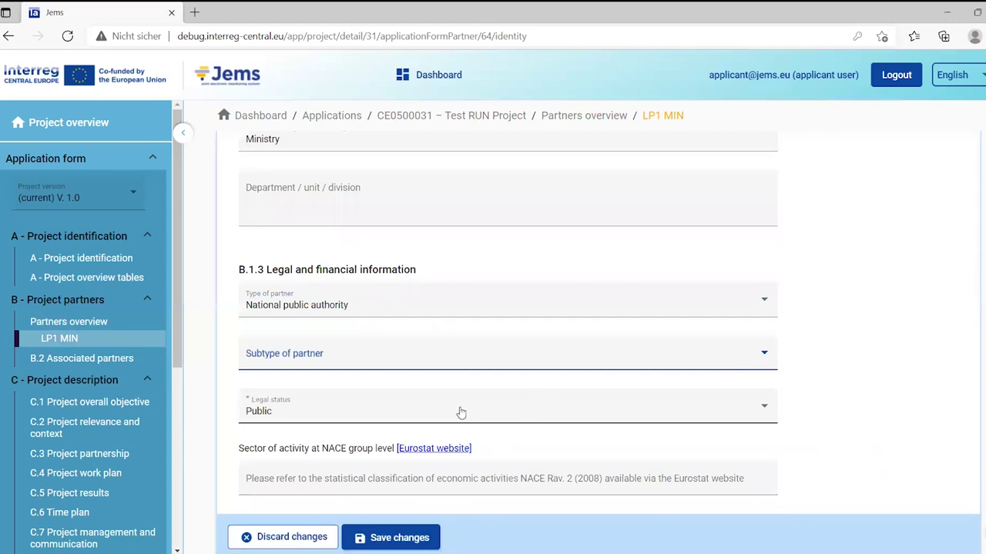
pyautogui.scroll(-1, 460, 413)
pyautogui.click(765, 346)
pyautogui.click(767, 350)
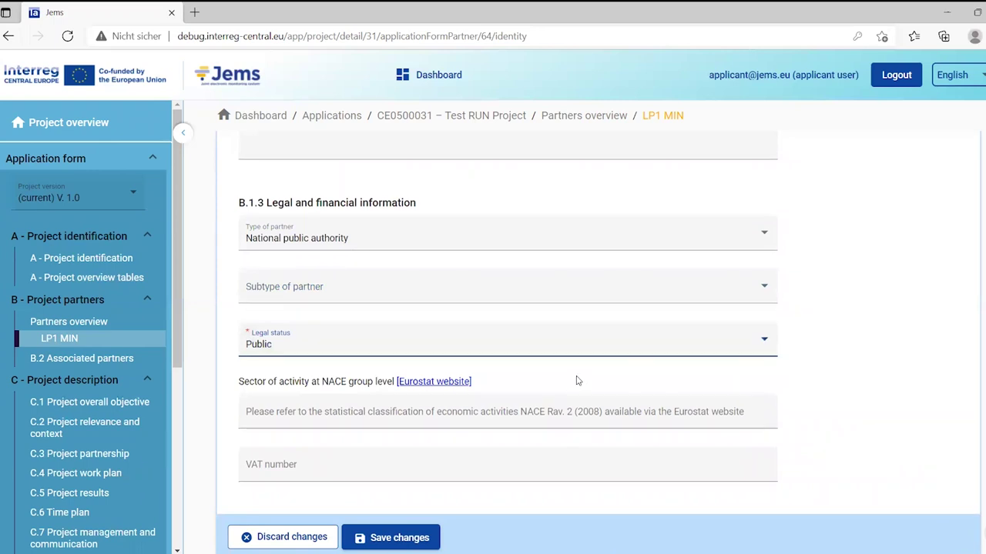
pyautogui.scroll(-1, 577, 381)
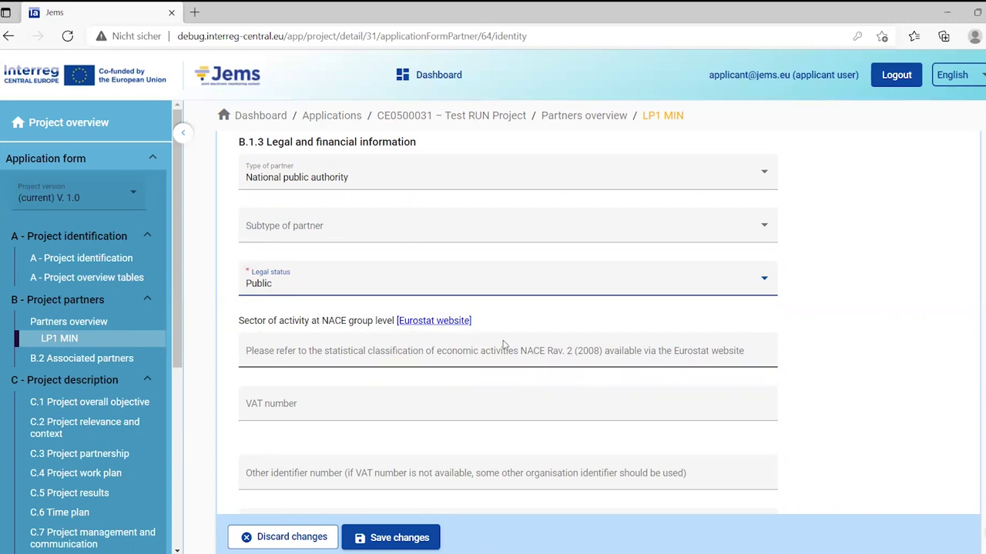
# - Choose A.01.27 as the lead partner's NACE sector of activity
pyautogui.click(382, 358)
pyautogui.scroll(-4, 378, 441)
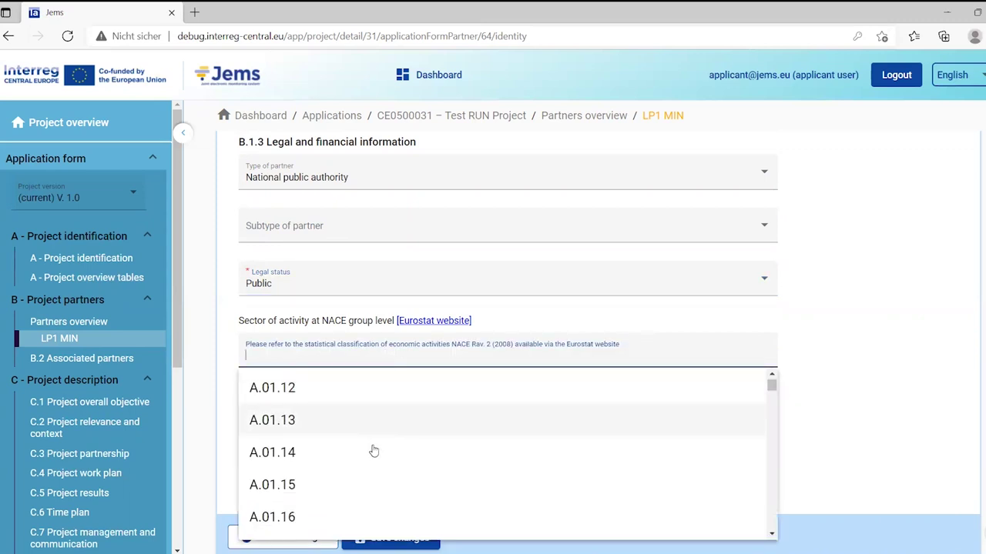
pyautogui.scroll(-2, 339, 482)
pyautogui.click(317, 470)
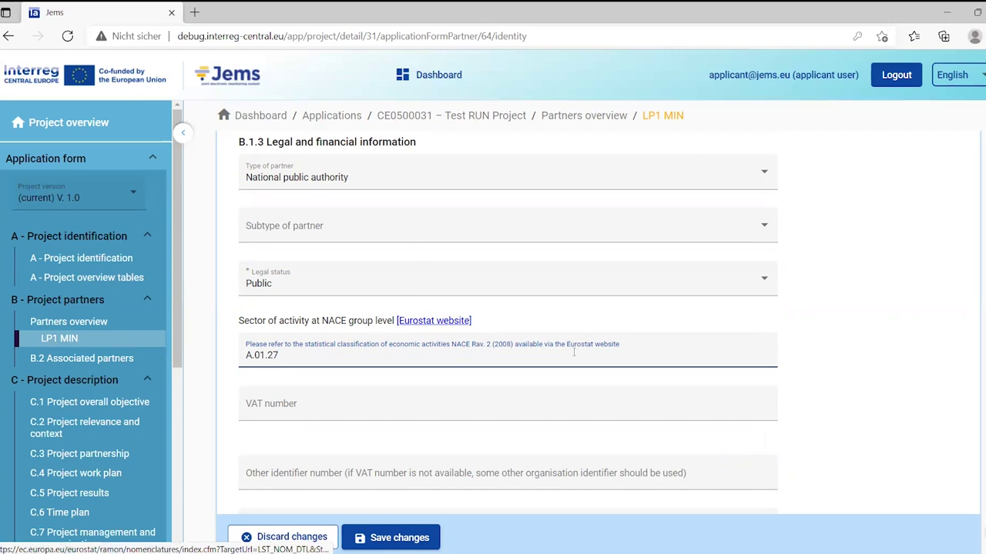
pyautogui.scroll(-1, 331, 362)
pyautogui.click(321, 350)
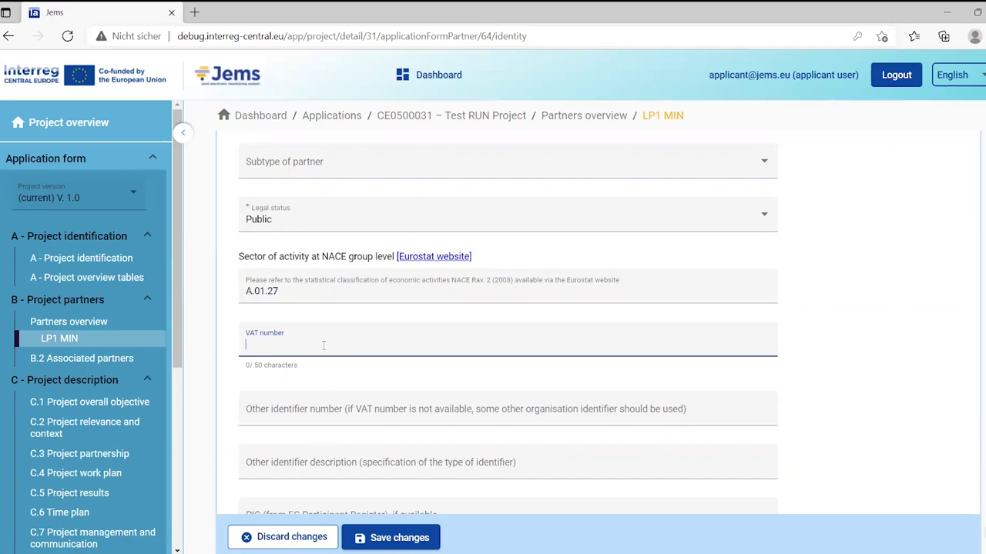
# - Save lead partner MIN's identity details with PIC and other identifiers left empty
pyautogui.scroll(-1, 323, 346)
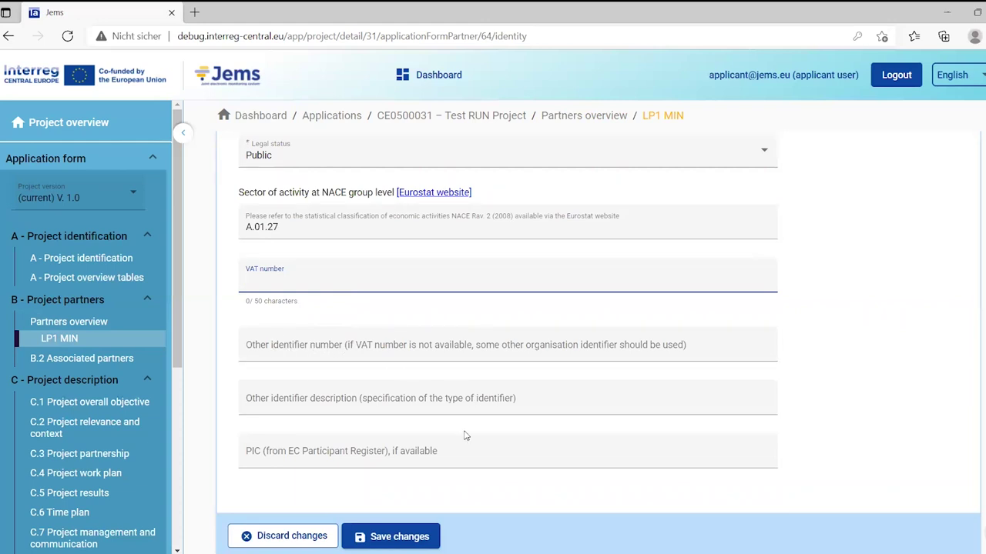
pyautogui.click(386, 455)
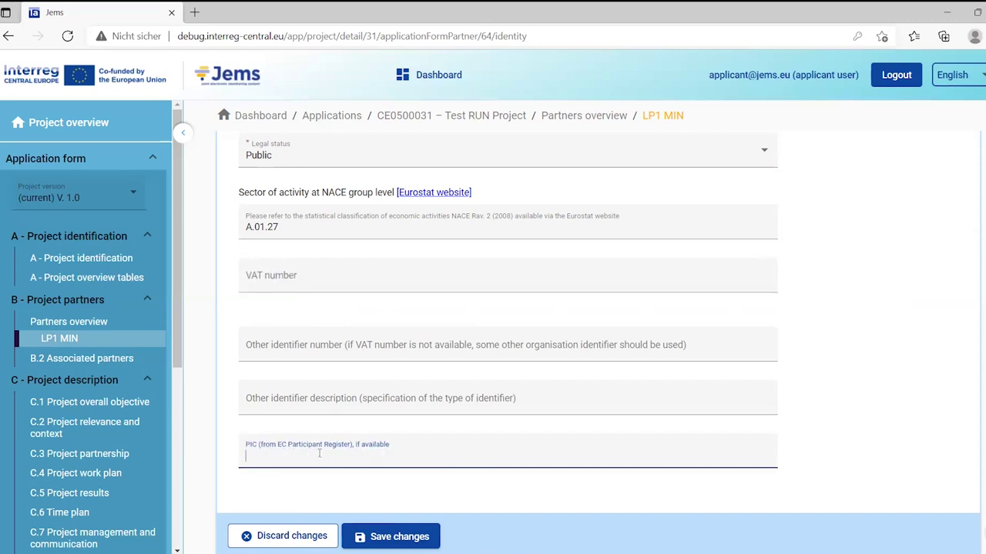
pyautogui.scroll(-1, 501, 455)
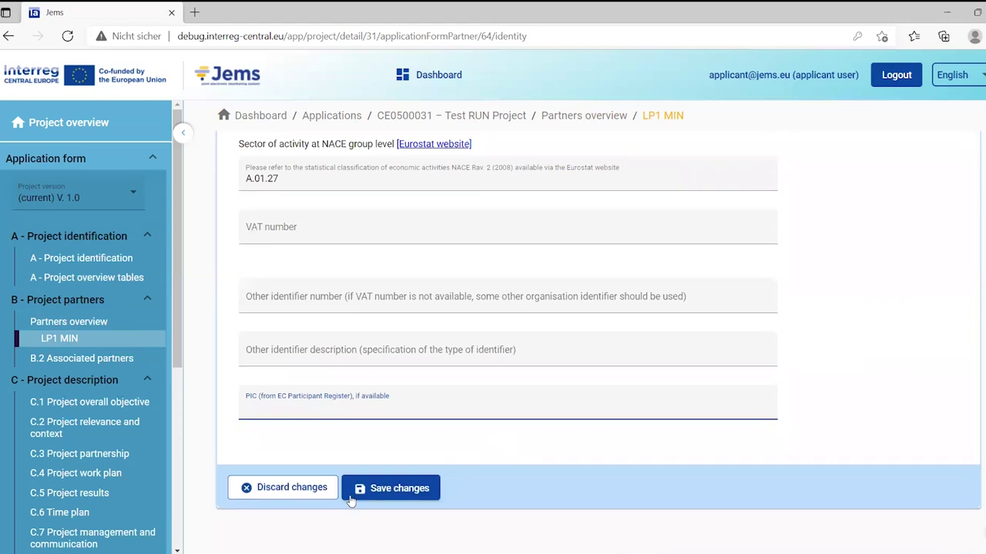
pyautogui.click(387, 488)
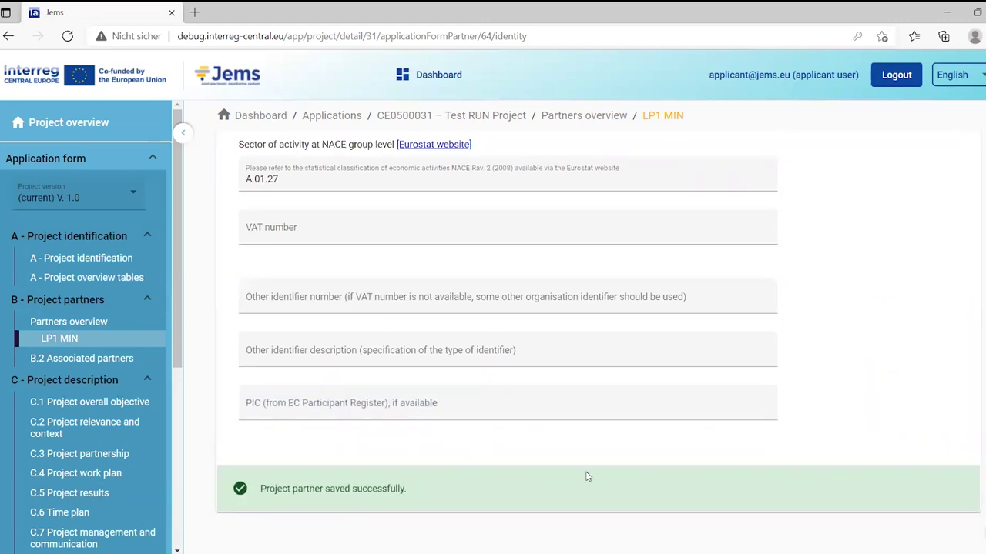
pyautogui.scroll(10, 585, 472)
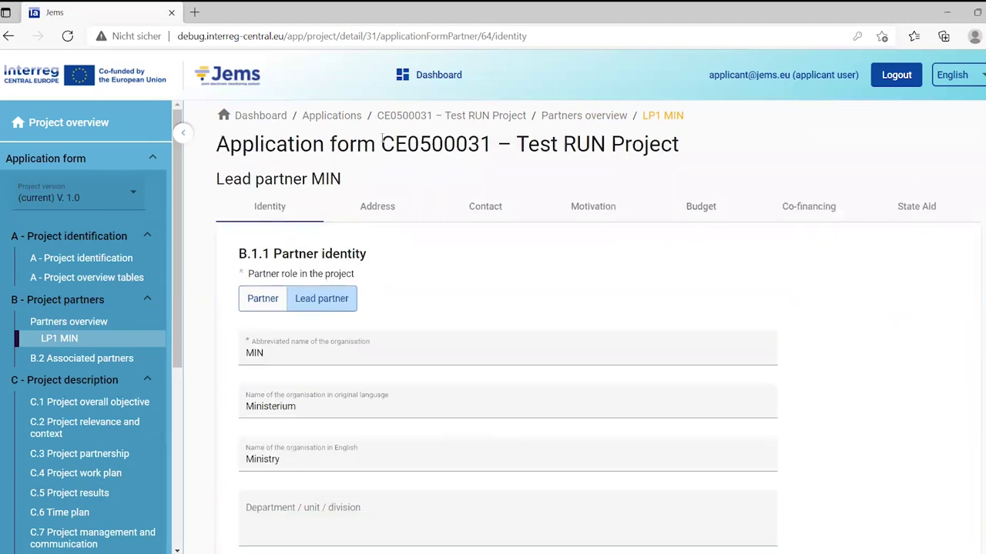
# - Set the address to Deutschland (DE), NUTS 2 Tübingen (DE14), NUTS 3 Bodenseekreis (DE147)
pyautogui.click(378, 209)
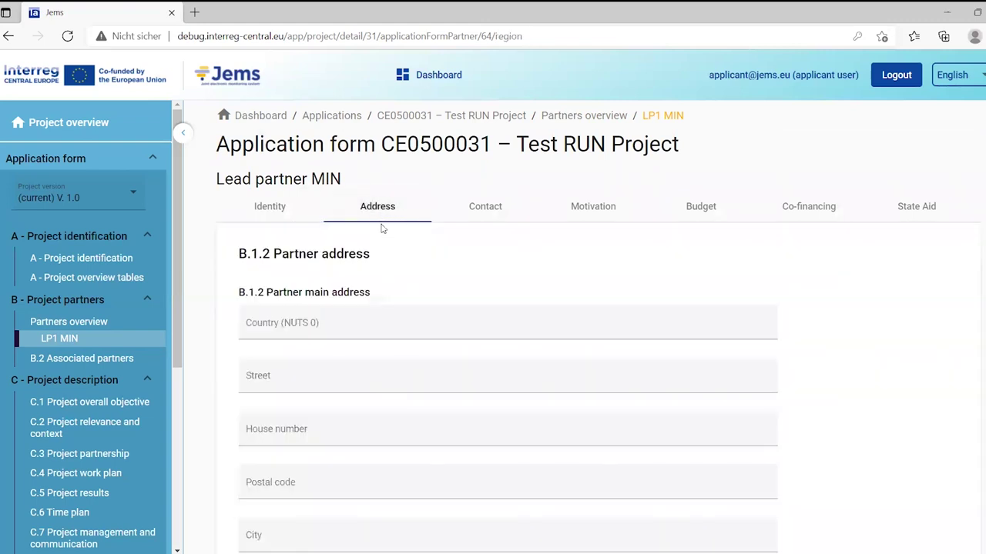
pyautogui.click(357, 325)
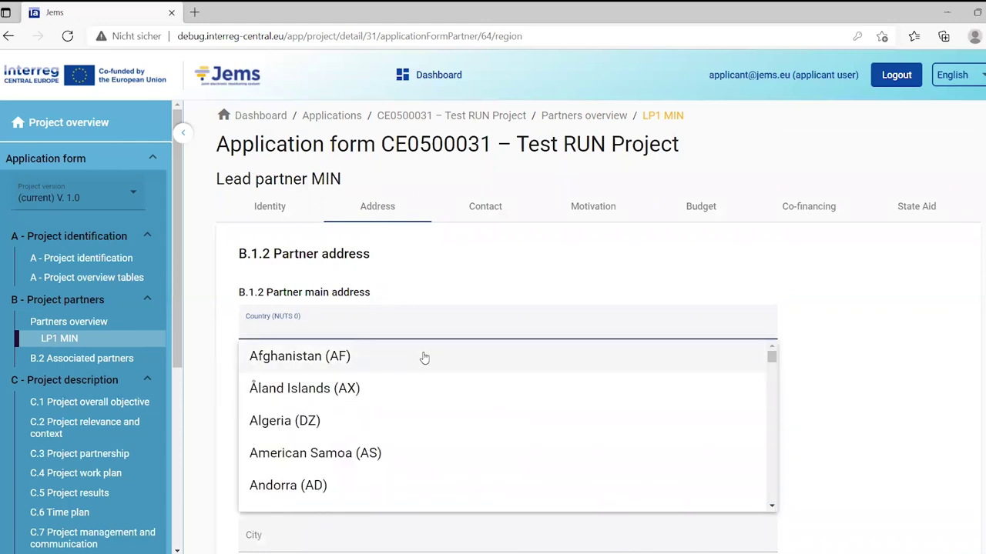
pyautogui.write('deu')
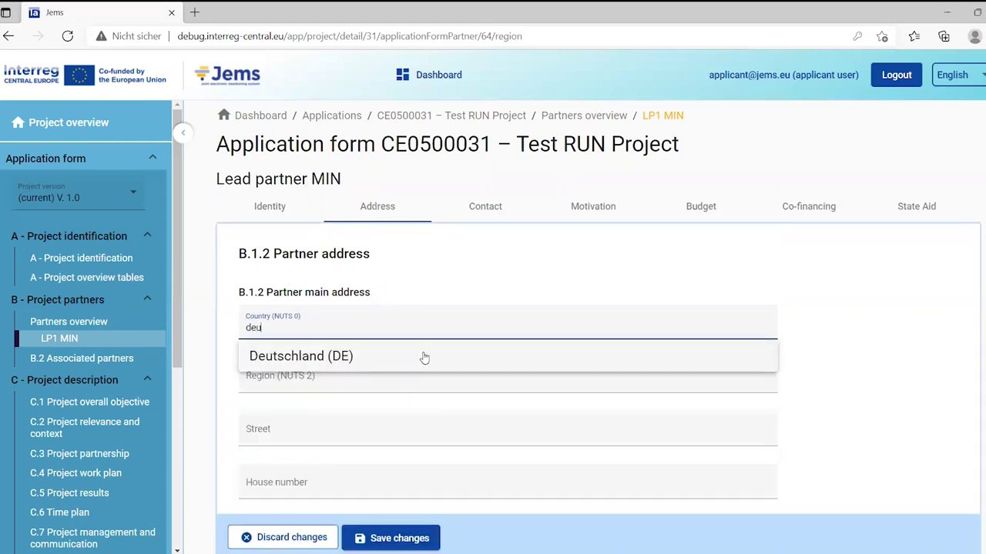
pyautogui.click(341, 357)
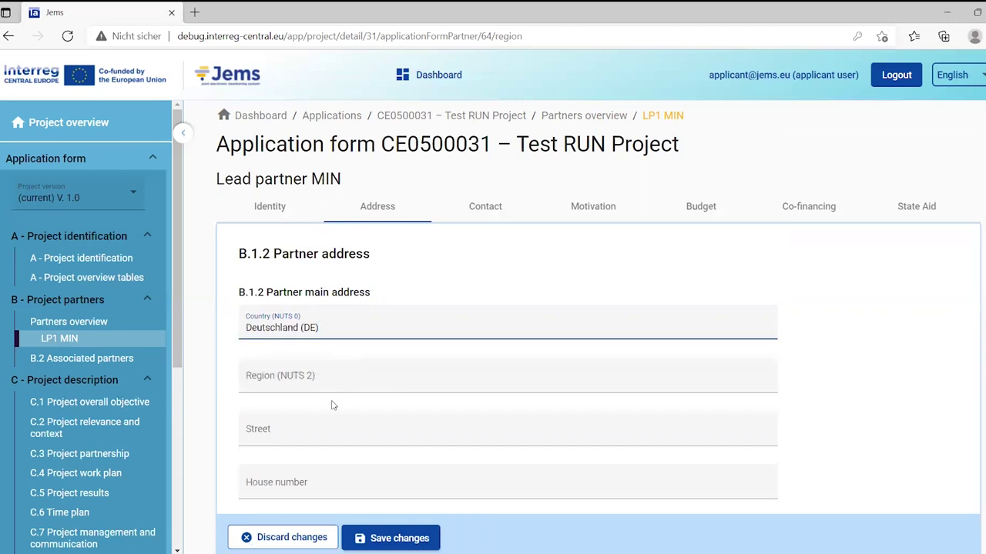
pyautogui.click(326, 383)
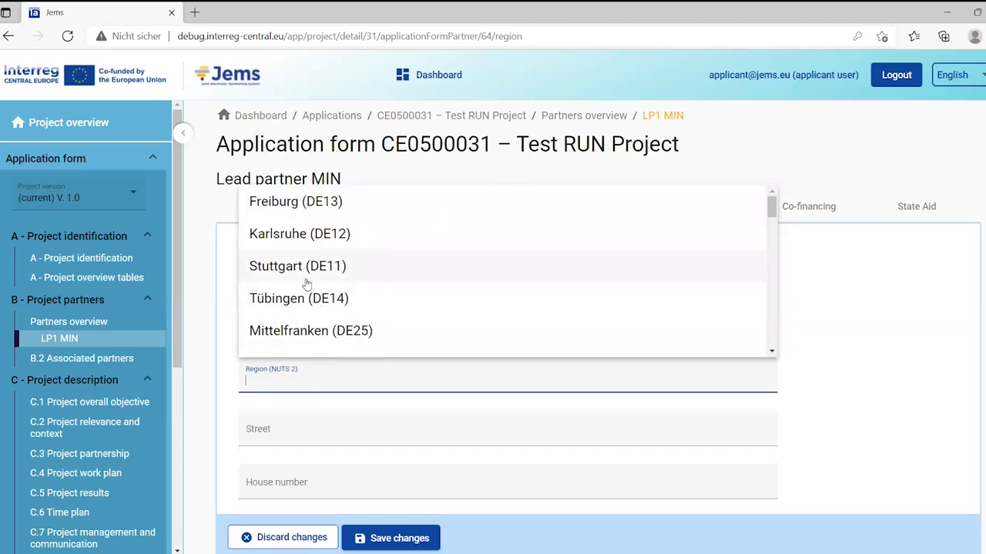
pyautogui.click(289, 299)
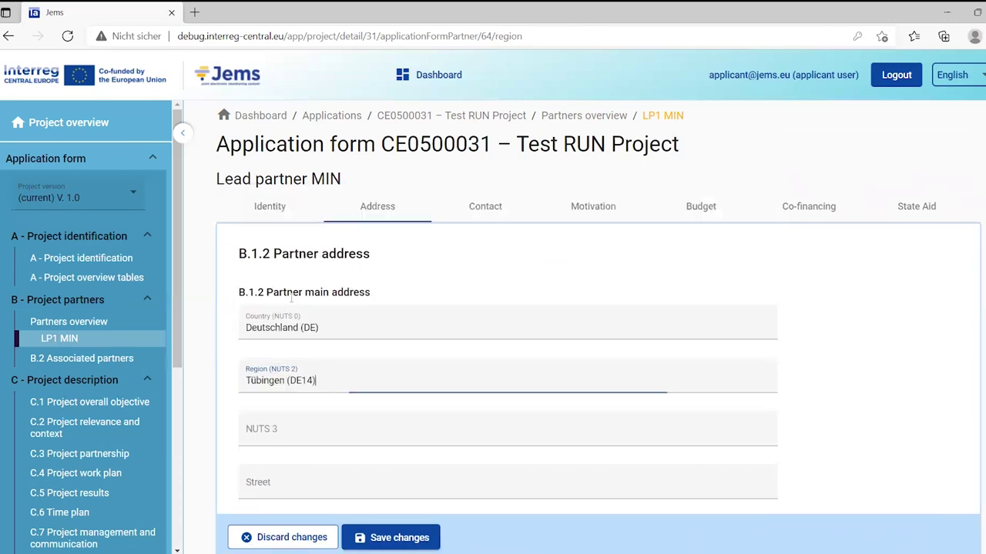
pyautogui.click(335, 444)
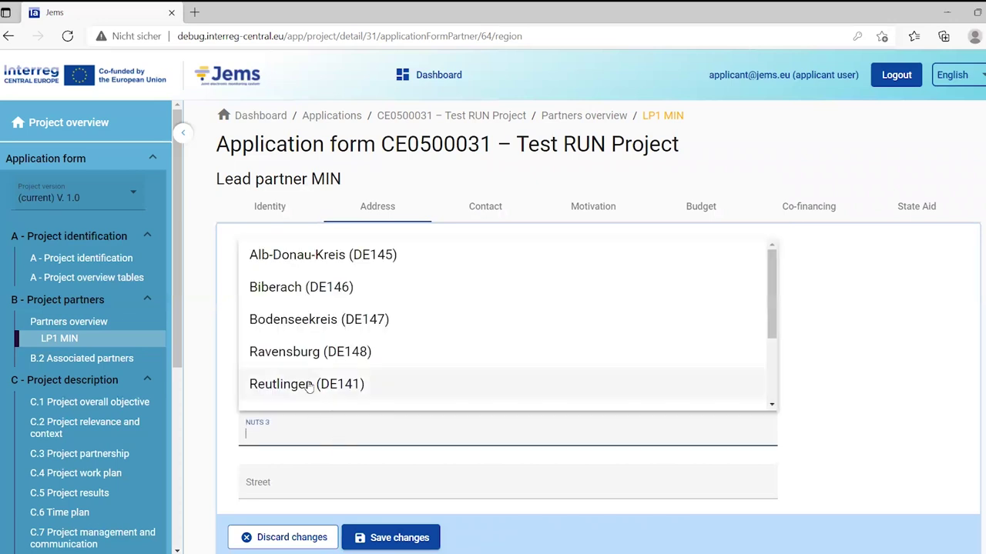
pyautogui.click(308, 318)
# - Replace the address country with Česko (CZ)
pyautogui.scroll(-3, 402, 418)
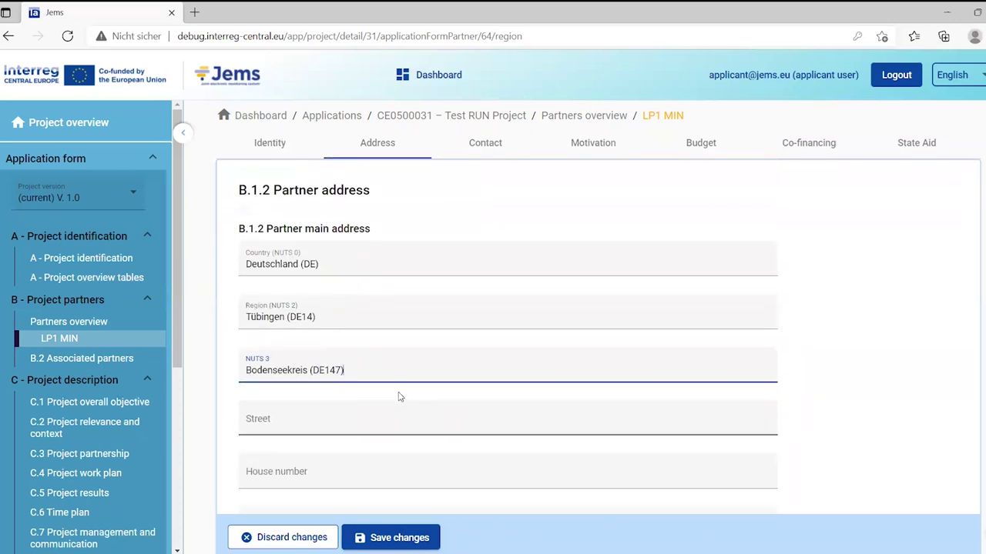
pyautogui.scroll(-3, 378, 429)
pyautogui.scroll(4, 315, 271)
pyautogui.click(331, 265)
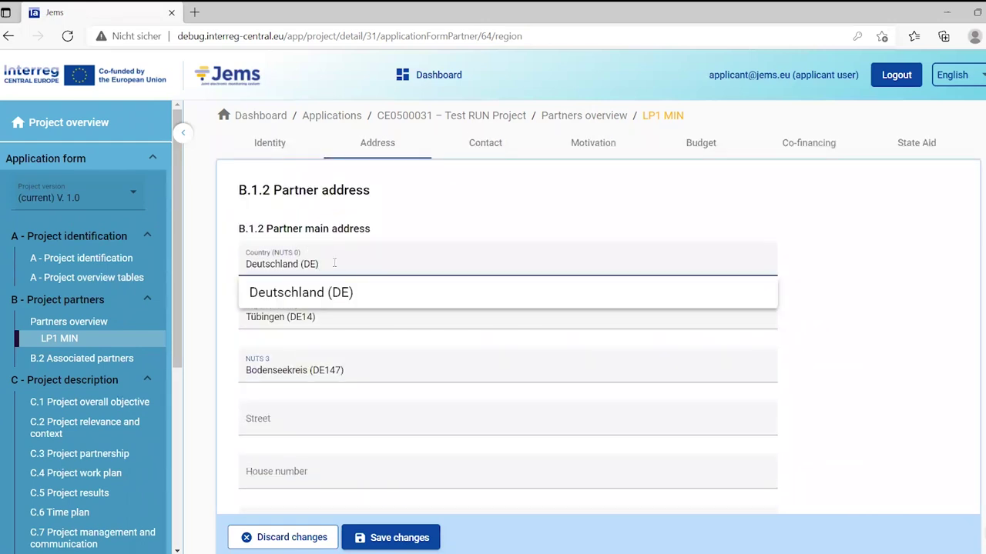
pyautogui.tripleClick(279, 264)
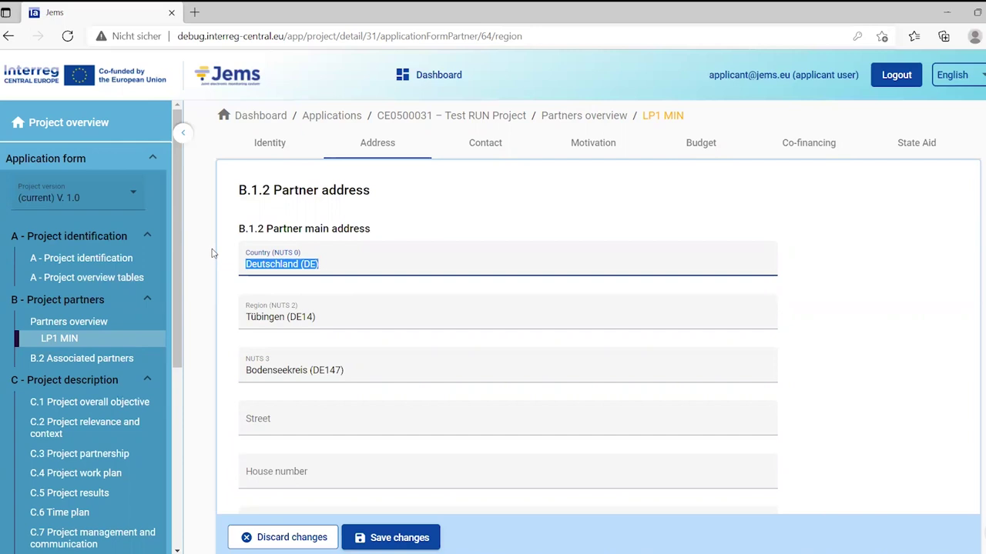
pyautogui.write('HR')
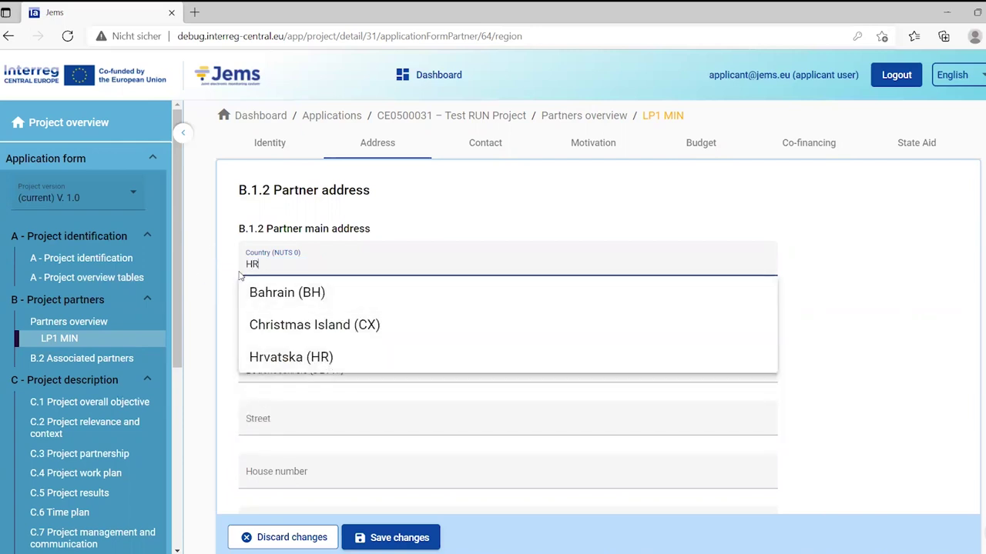
pyautogui.moveTo(262, 264); pyautogui.dragTo(228, 255)
pyautogui.write('CZ')
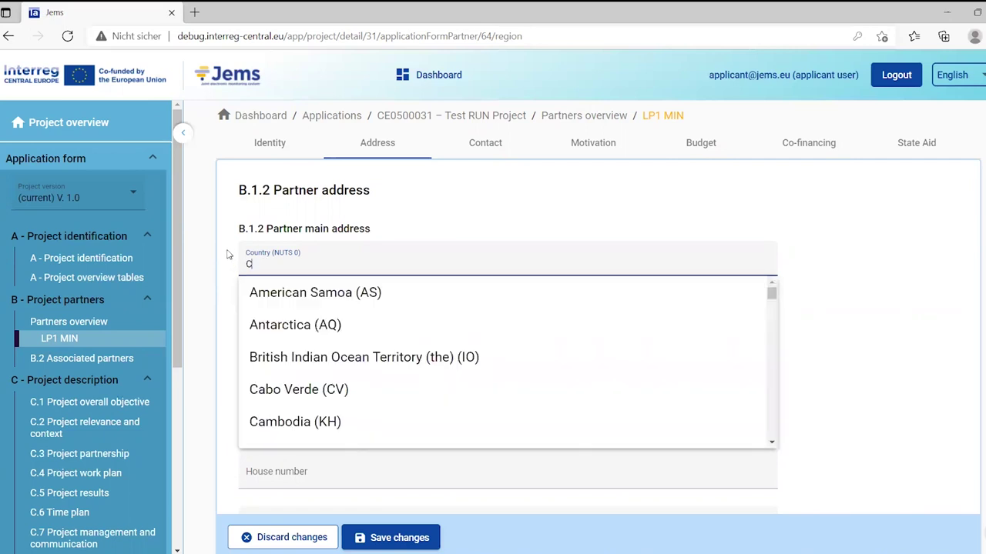
pyautogui.click(391, 294)
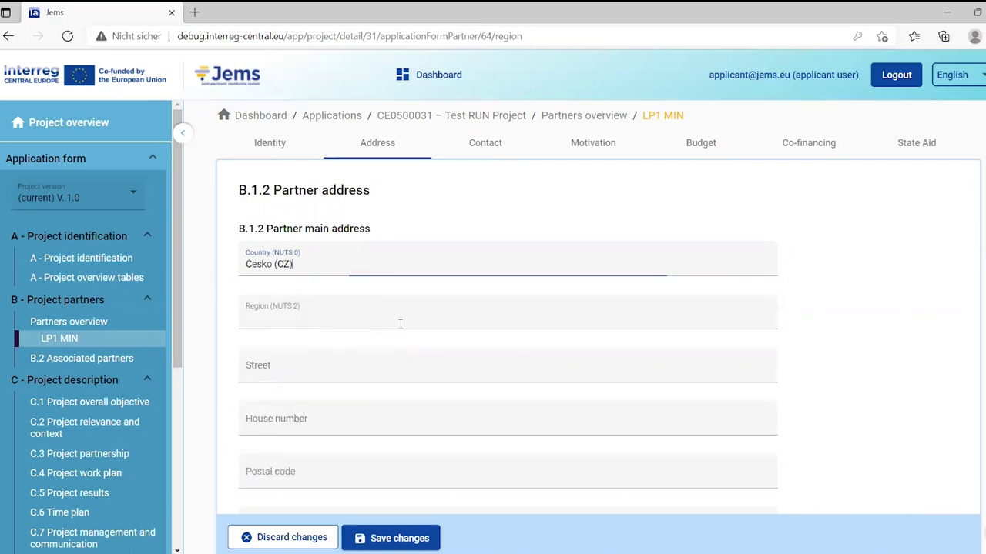
# - Confirm Česko (CZ) remains the country and save the partner address
pyautogui.scroll(-1, 407, 347)
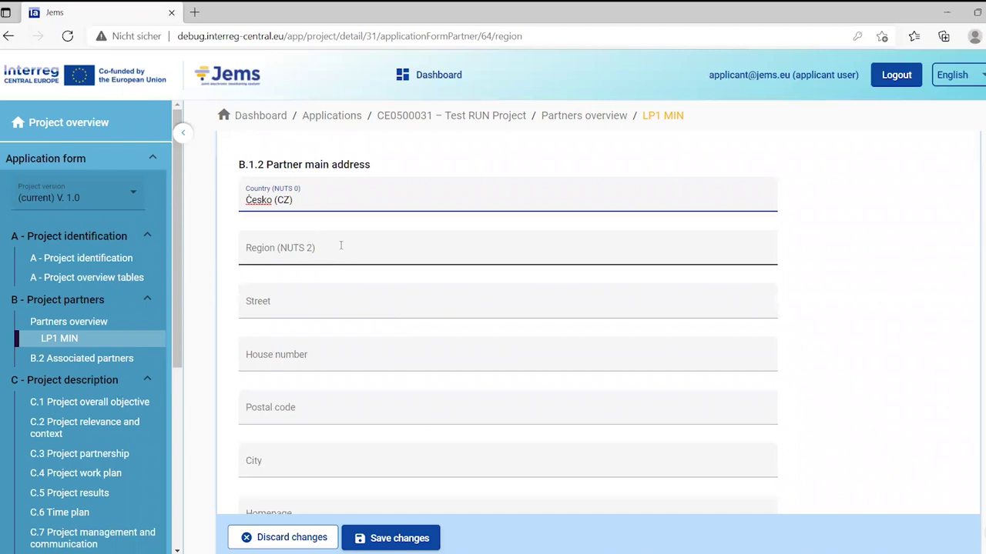
pyautogui.scroll(-3, 342, 251)
pyautogui.scroll(3, 346, 254)
pyautogui.click(375, 202)
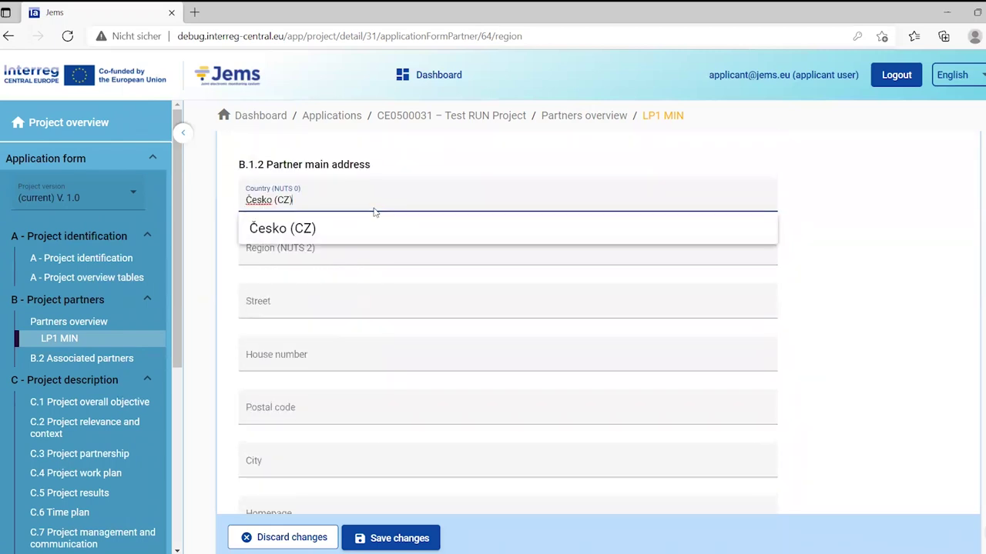
pyautogui.click(464, 349)
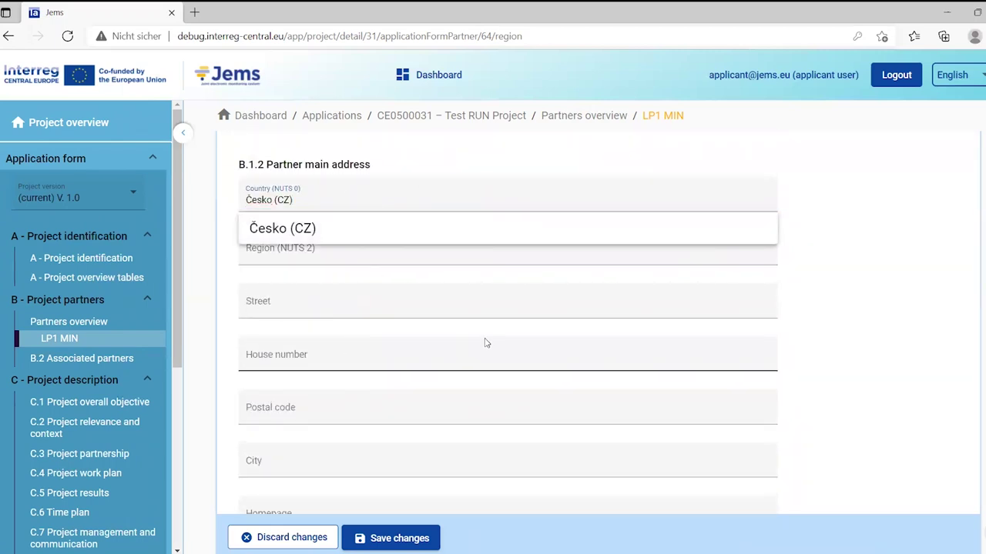
pyautogui.scroll(-2, 388, 426)
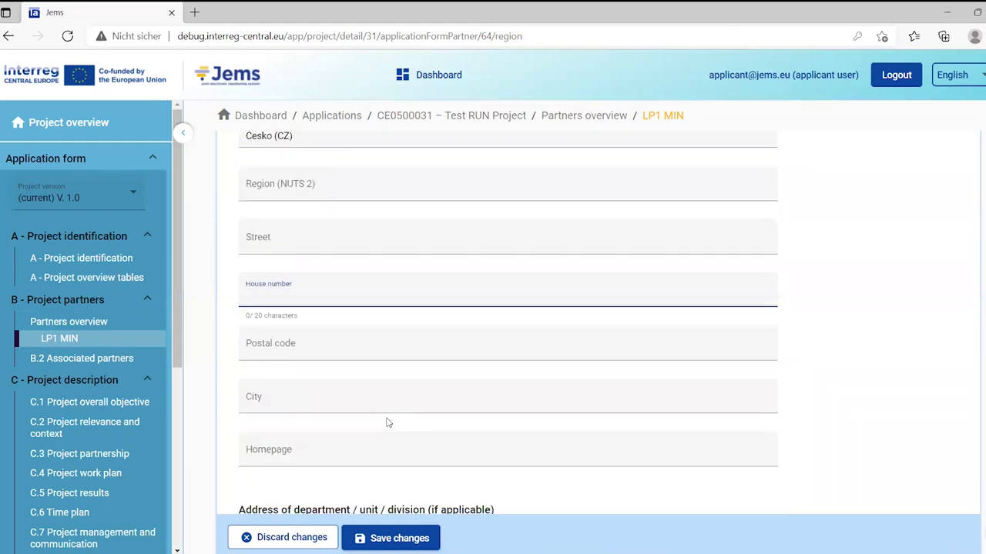
pyautogui.scroll(-3, 362, 309)
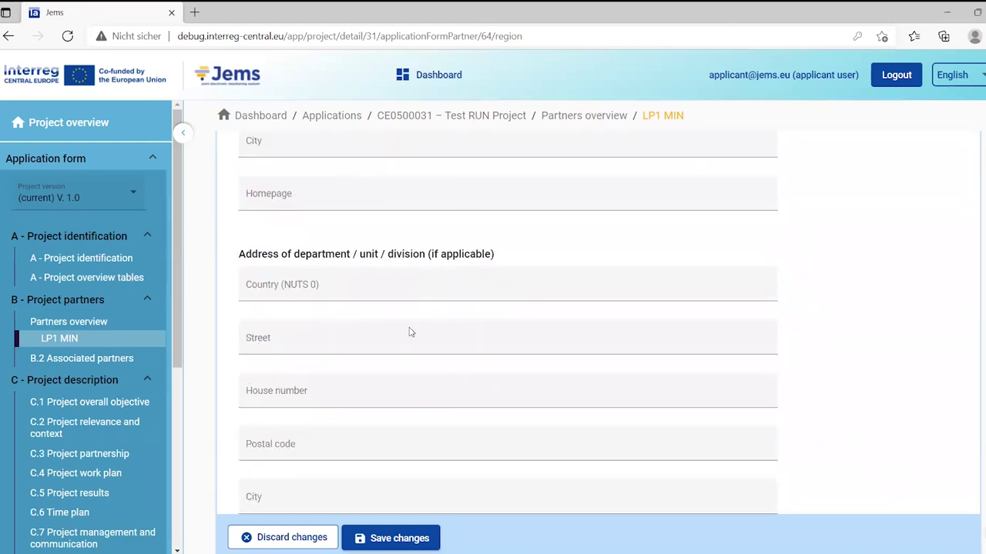
pyautogui.scroll(-2, 410, 339)
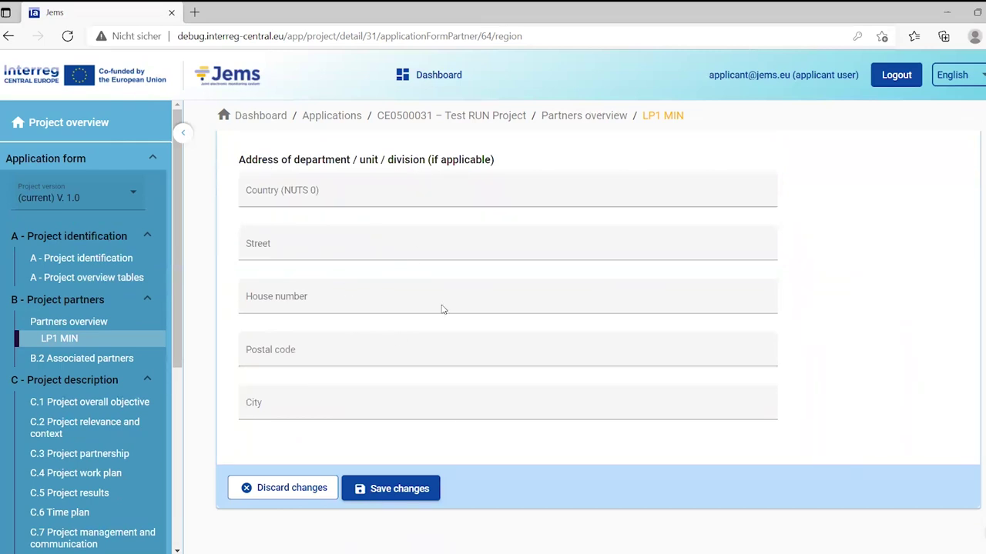
pyautogui.click(407, 490)
pyautogui.scroll(6, 391, 359)
pyautogui.click(497, 208)
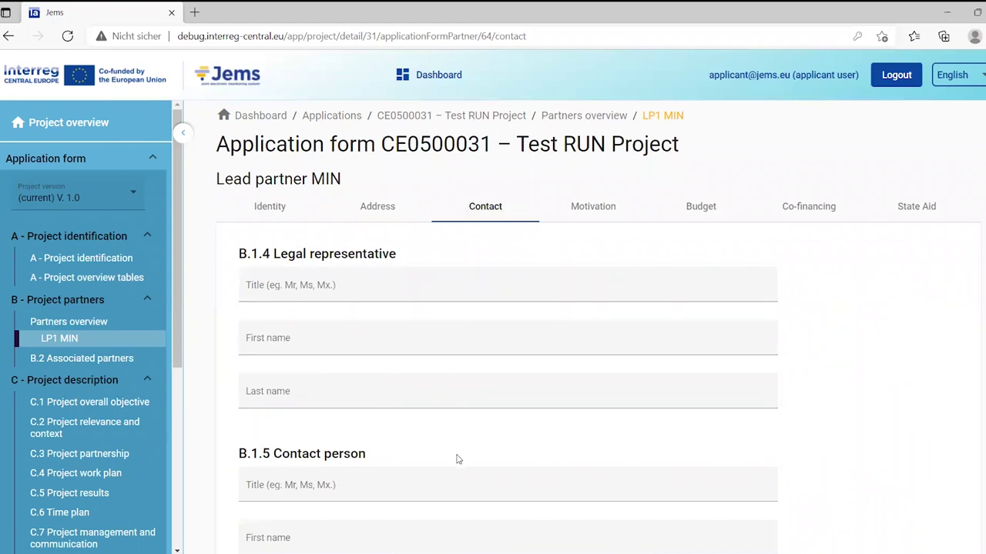
# - Enter 'sdf' and 'asdf' as MIN's first two B.1.6 motivation answers and save
pyautogui.scroll(-1, 457, 460)
pyautogui.scroll(-2, 457, 459)
pyautogui.scroll(3, 455, 460)
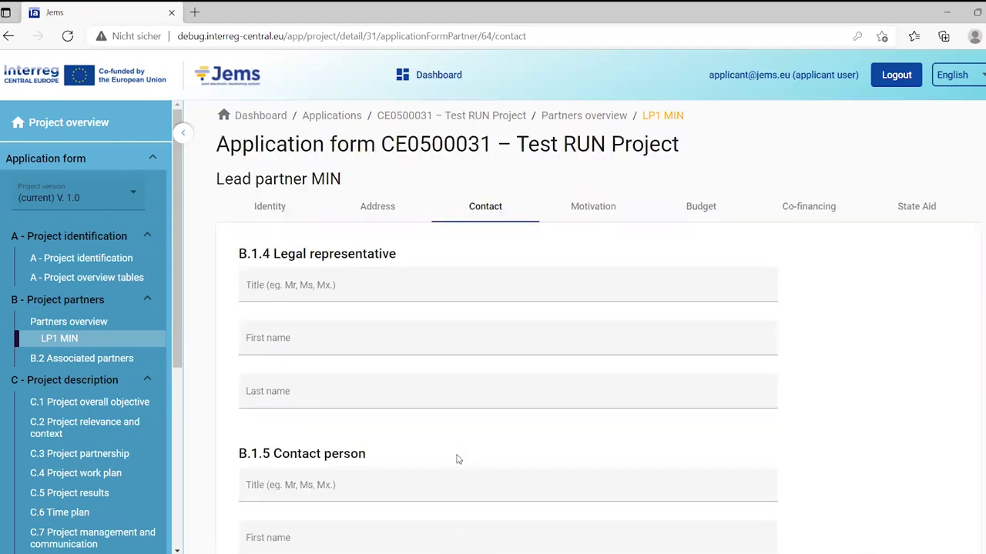
pyautogui.click(602, 218)
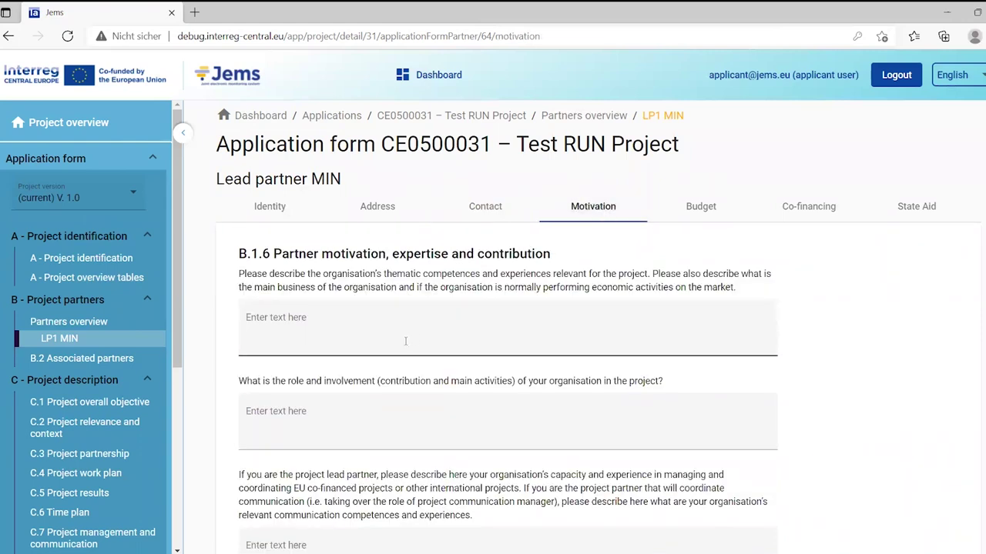
pyautogui.scroll(-1, 405, 341)
pyautogui.click(389, 302)
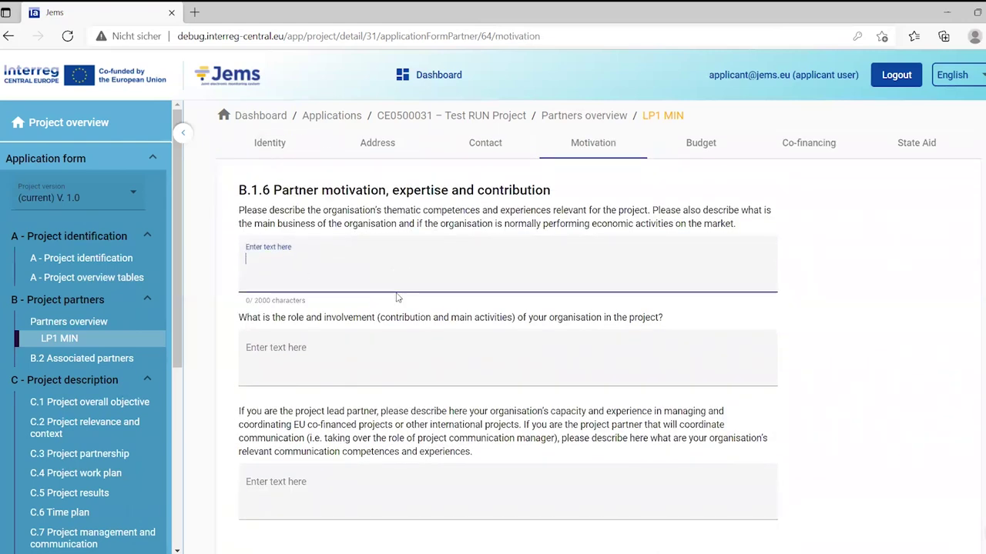
pyautogui.write('sdf')
pyautogui.click(342, 362)
pyautogui.write('asdf')
pyautogui.scroll(-1, 355, 366)
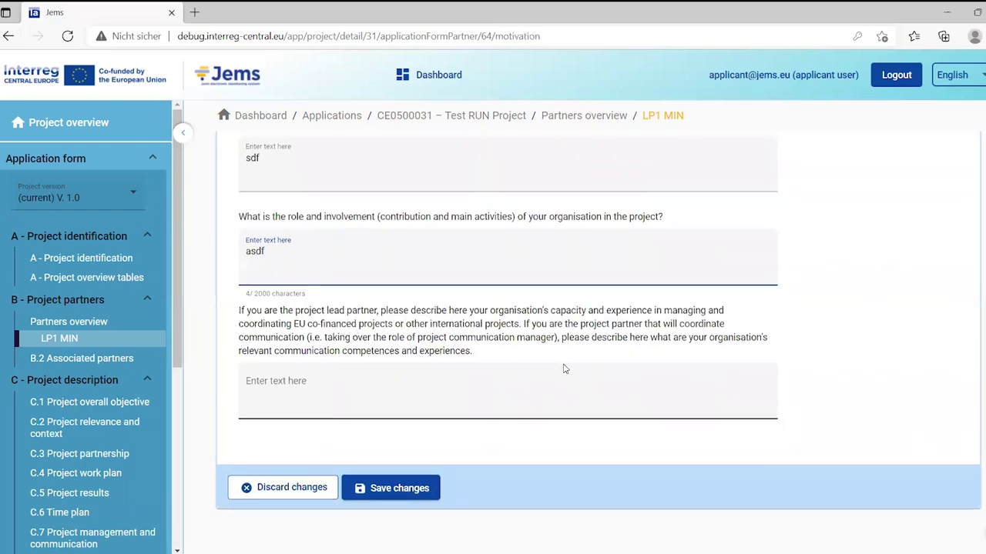
pyautogui.scroll(2, 565, 368)
pyautogui.click(405, 537)
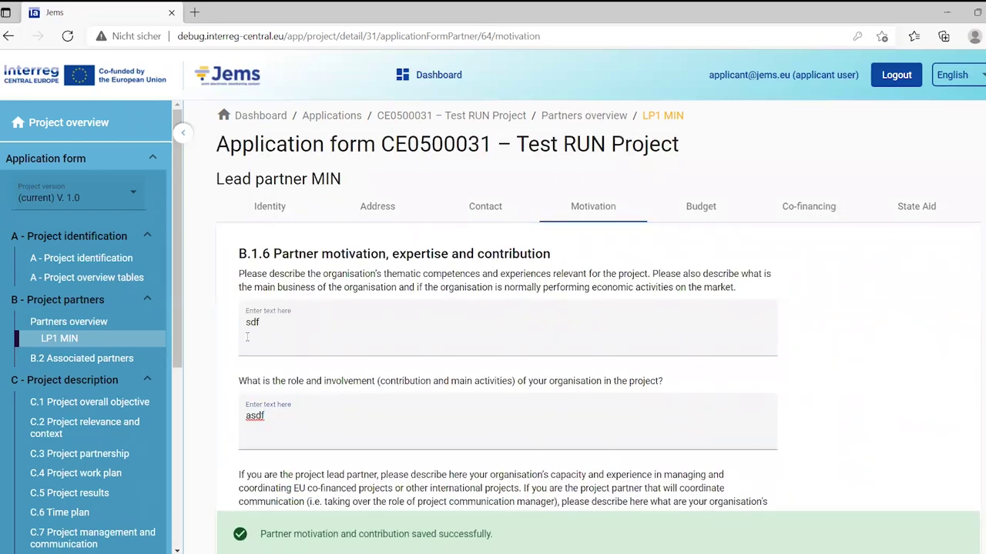
pyautogui.scroll(-2, 501, 382)
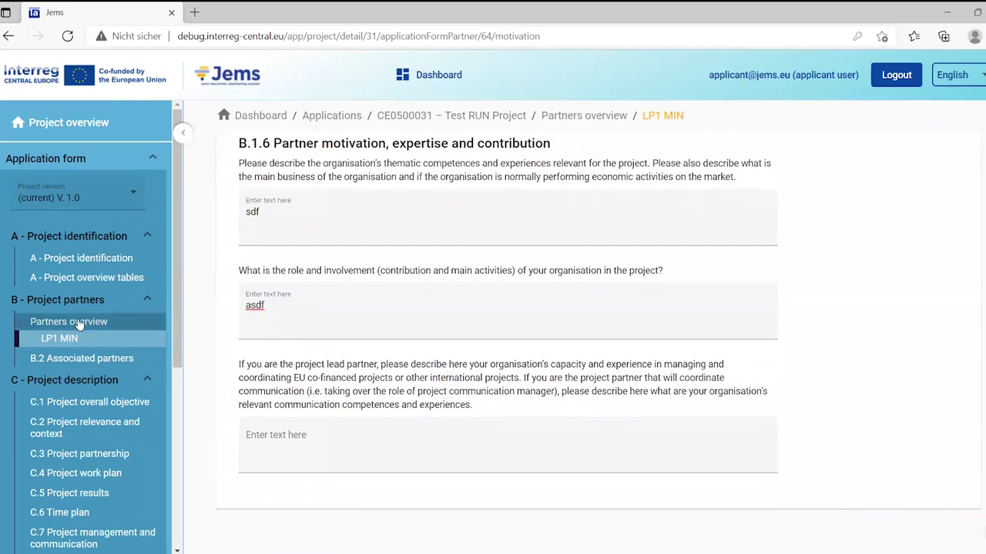
# - Start a new partner with the Partner role and abbreviated name NGO
pyautogui.click(80, 323)
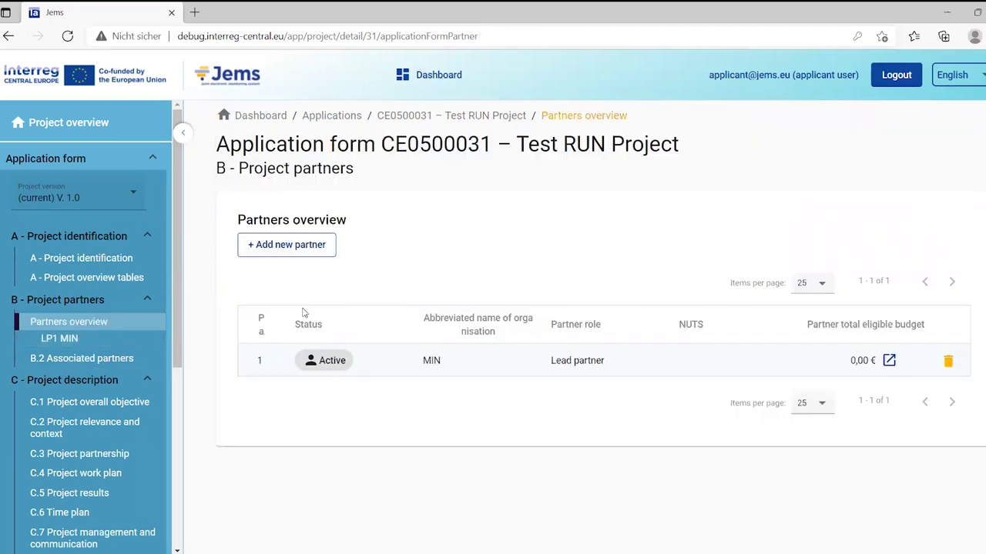
pyautogui.click(298, 249)
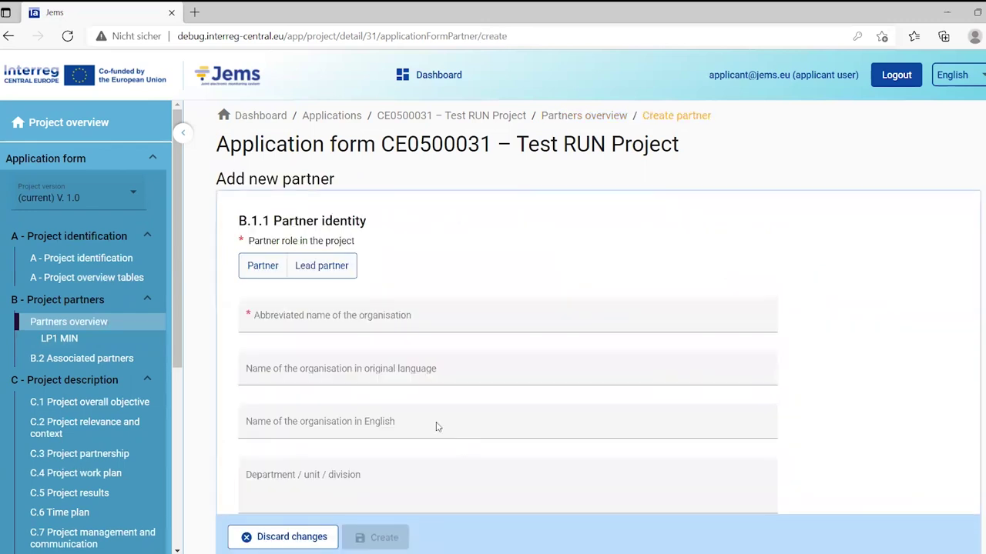
pyautogui.click(265, 265)
pyautogui.click(292, 316)
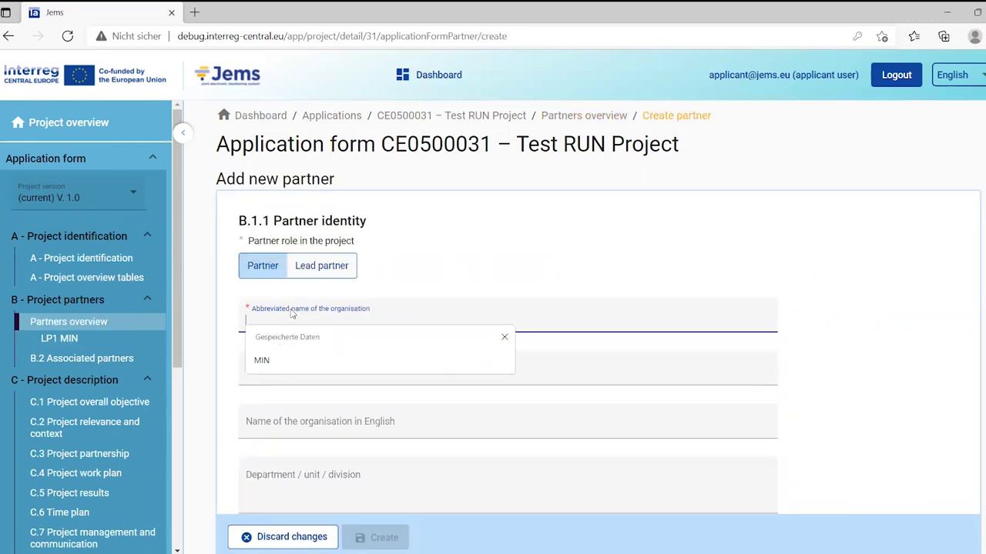
pyautogui.write('NGO')
pyautogui.click(377, 347)
pyautogui.scroll(-2, 398, 434)
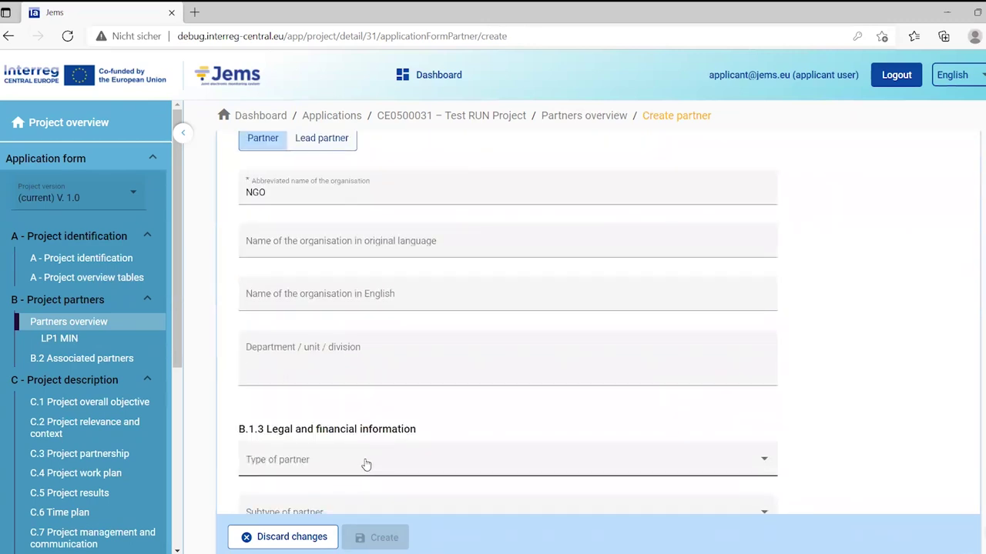
pyautogui.scroll(-1, 377, 439)
# - Set NGO's type to Sectoral agency and legal status to Private, then create it
pyautogui.click(382, 409)
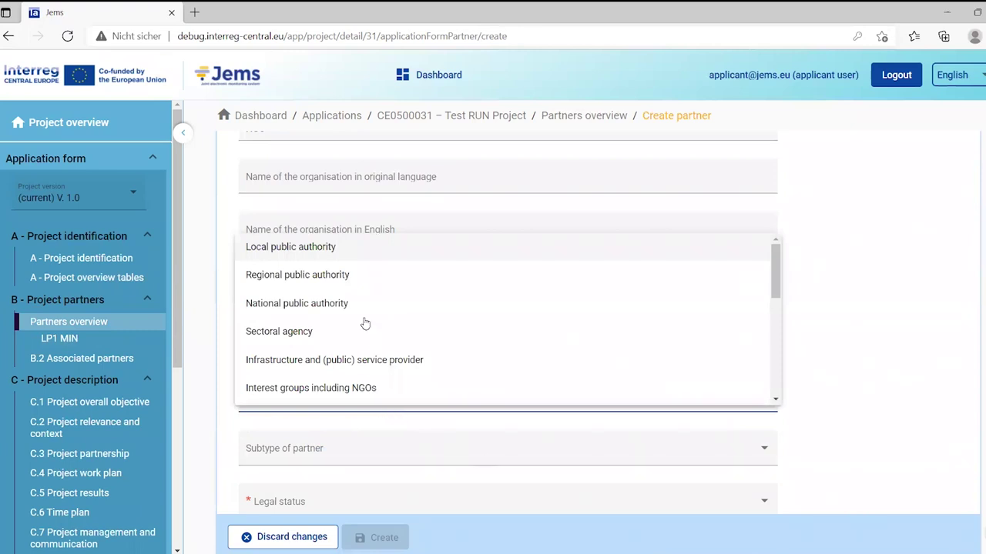
pyautogui.scroll(-1, 294, 350)
pyautogui.scroll(-2, 295, 358)
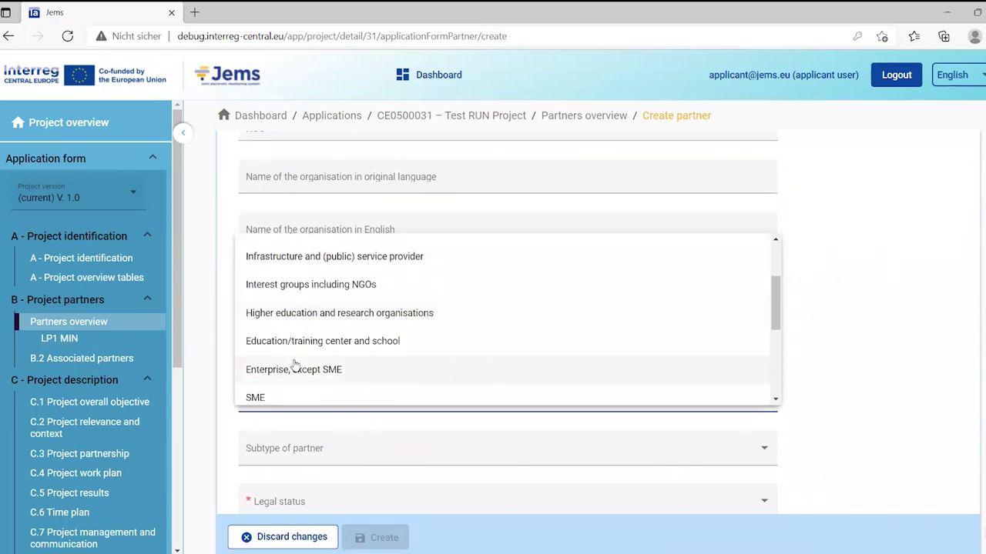
pyautogui.scroll(2, 287, 283)
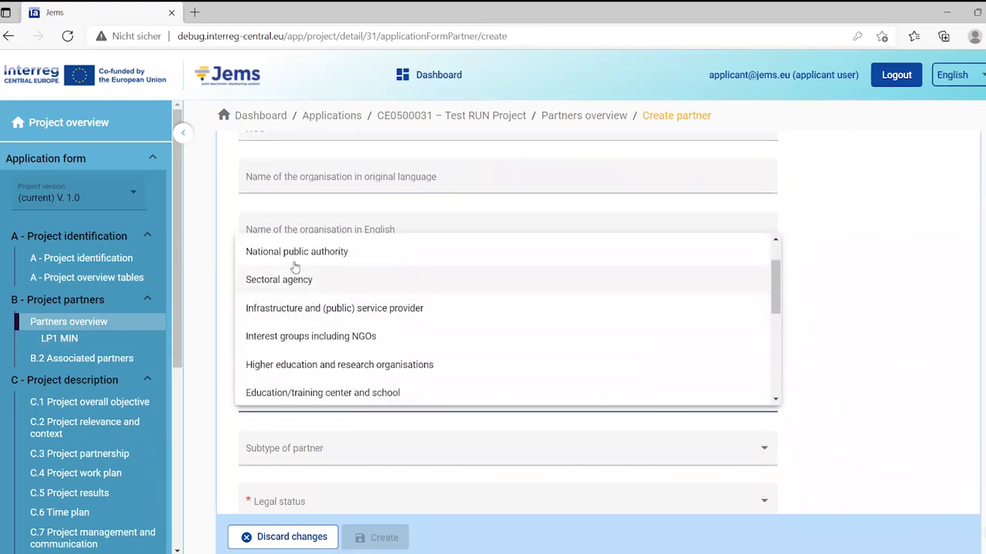
pyautogui.click(285, 283)
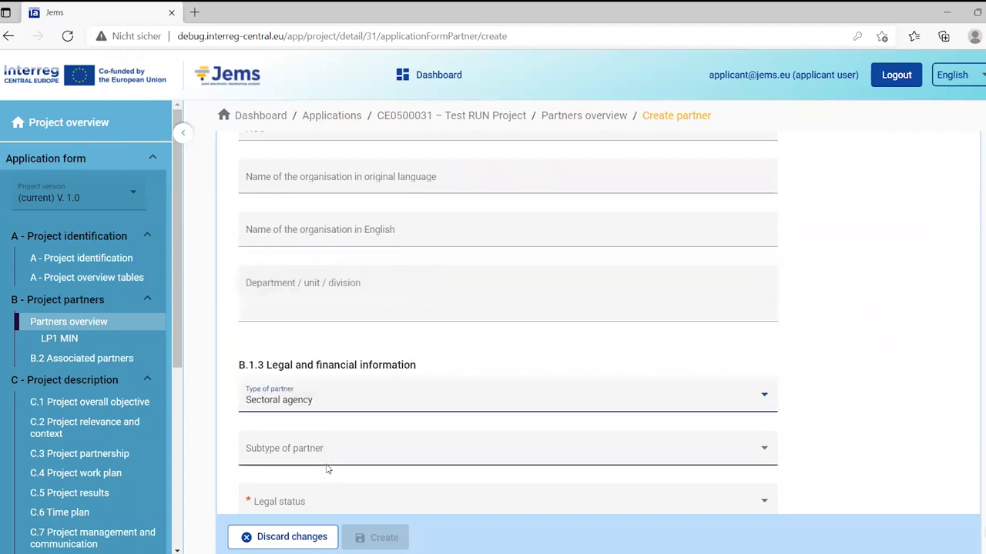
pyautogui.scroll(-1, 337, 472)
pyautogui.click(326, 448)
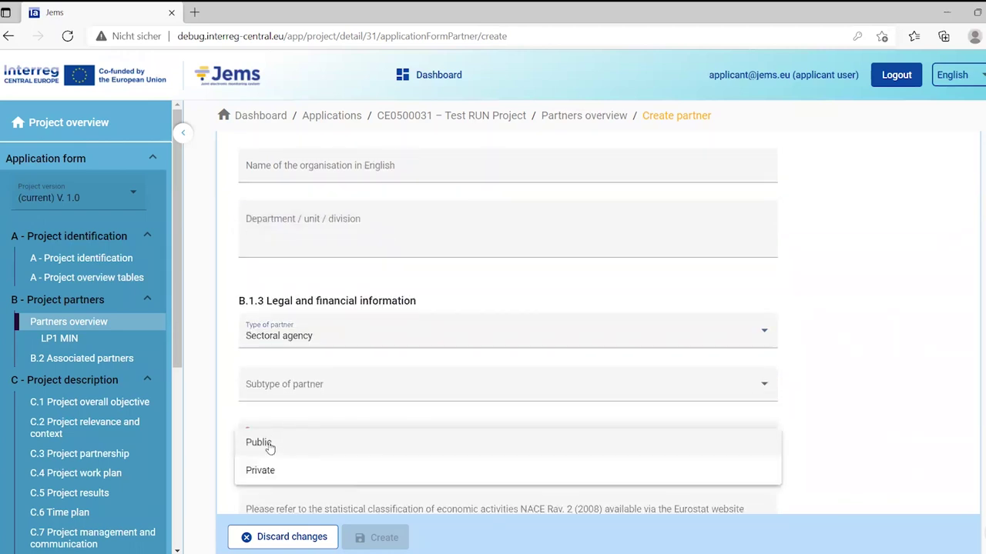
pyautogui.click(266, 471)
pyautogui.click(378, 538)
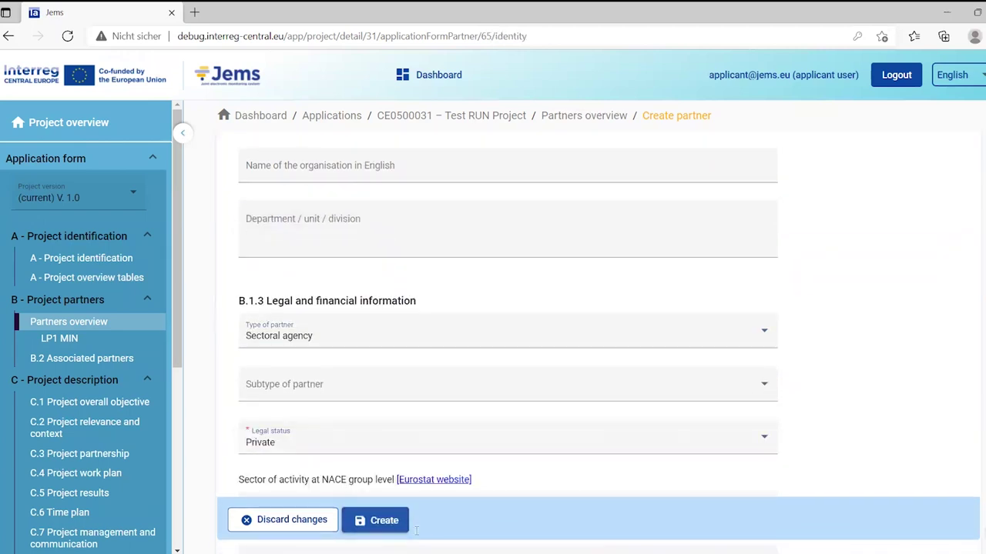
pyautogui.click(82, 323)
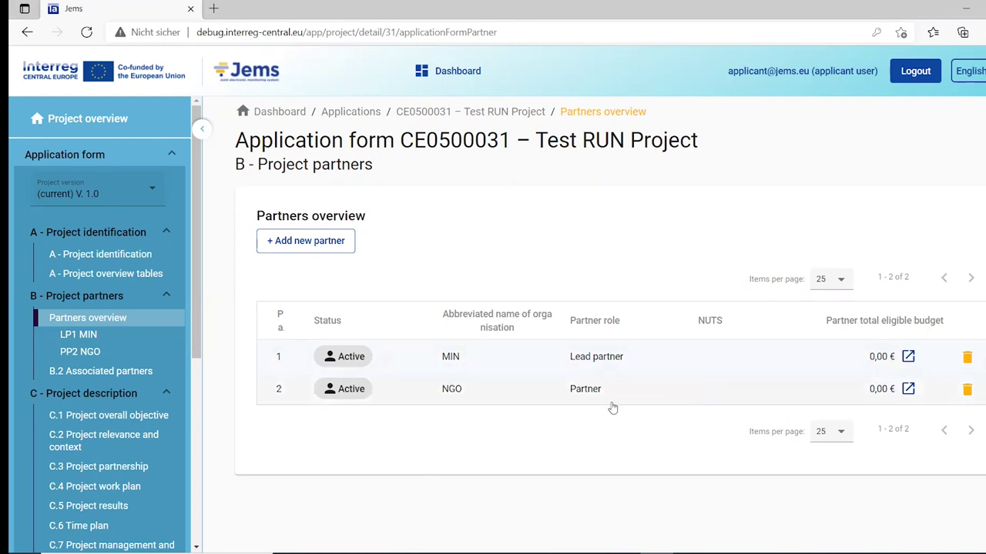
# - In MIN's budget options, toggle the 20 % staff costs flat rate and leave it cleared
pyautogui.click(908, 357)
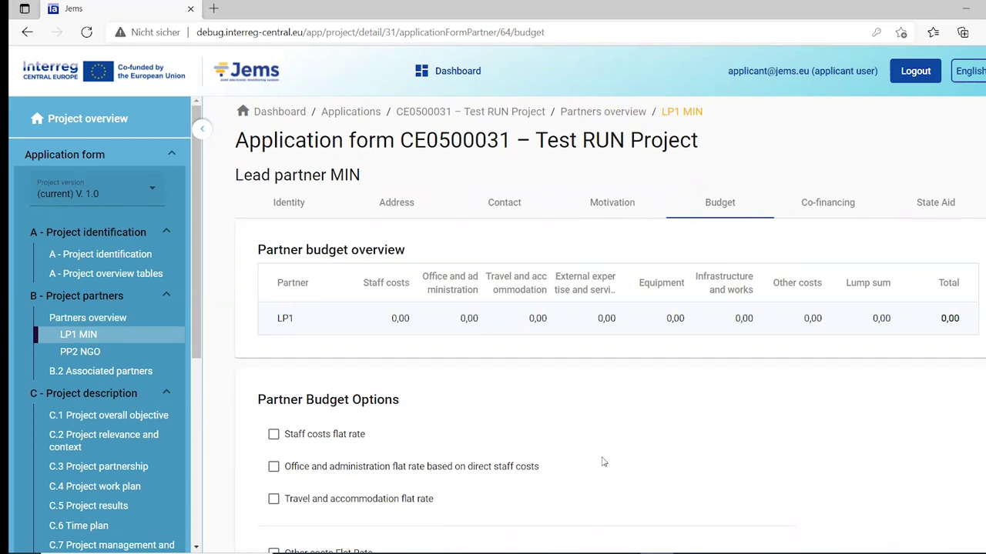
pyautogui.scroll(-1, 608, 404)
pyautogui.scroll(1, 608, 403)
pyautogui.scroll(-1, 551, 504)
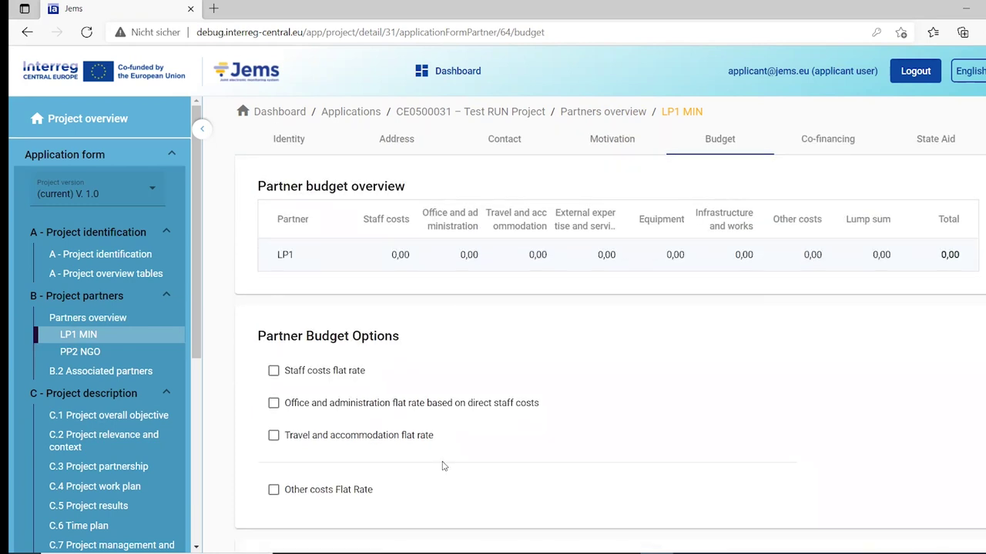
pyautogui.scroll(-1, 443, 466)
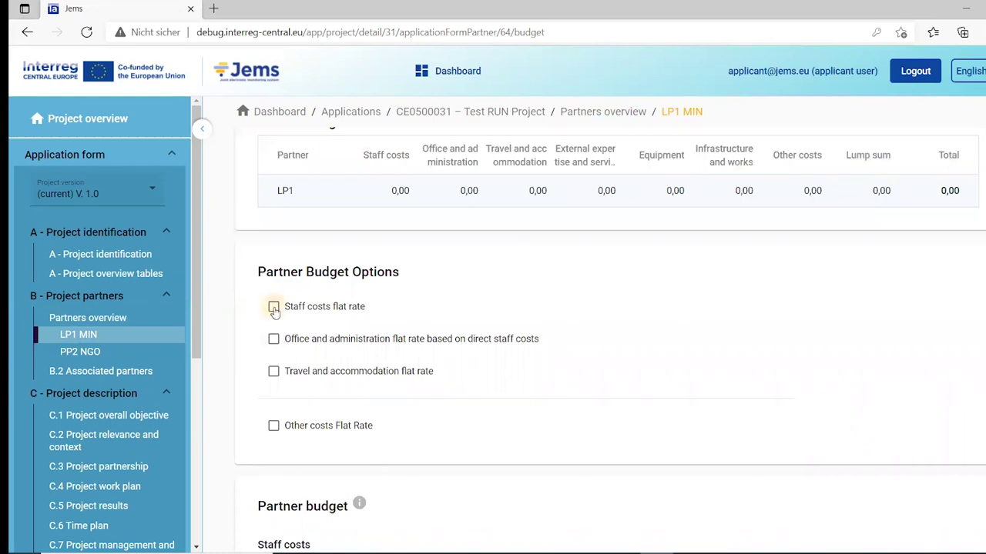
pyautogui.click(274, 308)
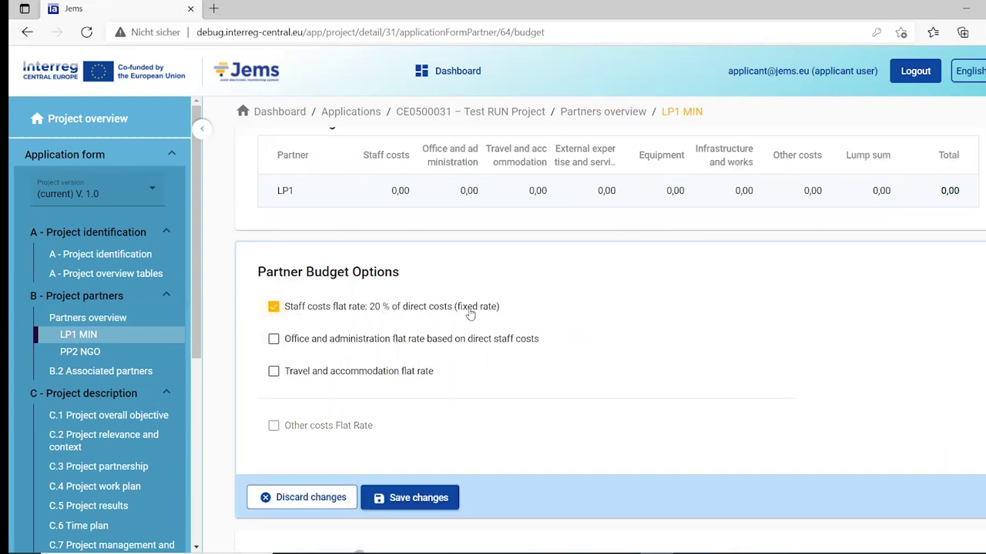
pyautogui.click(385, 310)
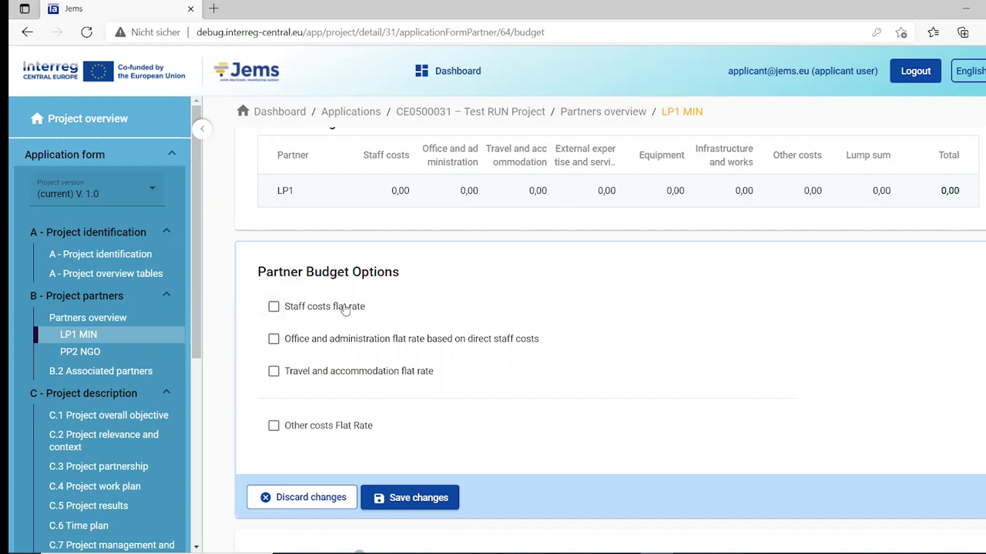
pyautogui.click(277, 307)
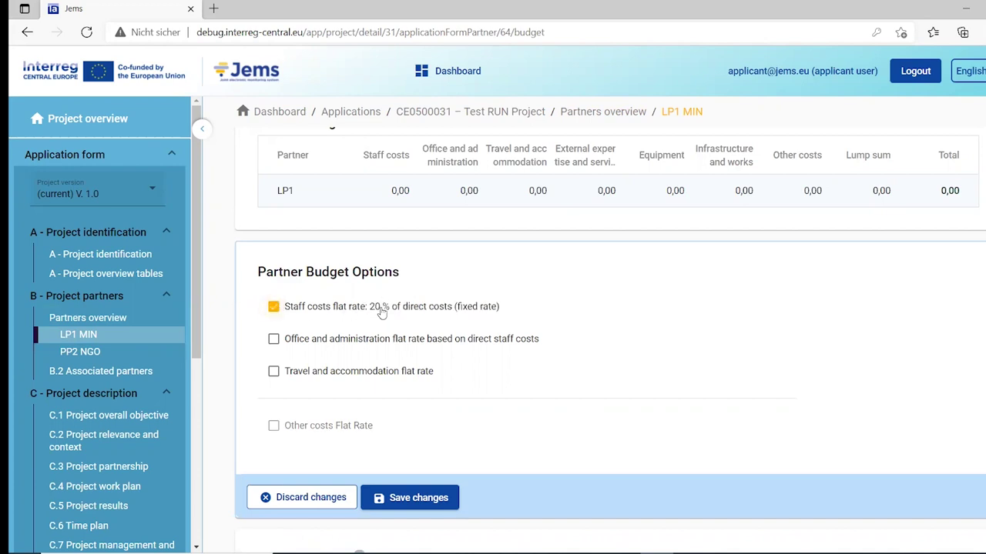
pyautogui.click(274, 308)
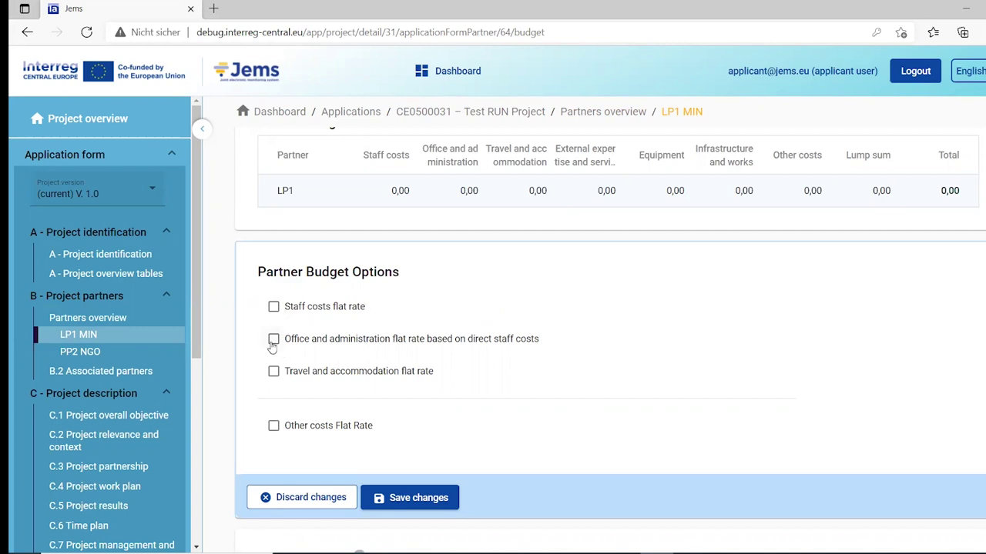
# - Apply the 15 % office and administration flat rate and a 5 % travel flat rate
pyautogui.click(273, 340)
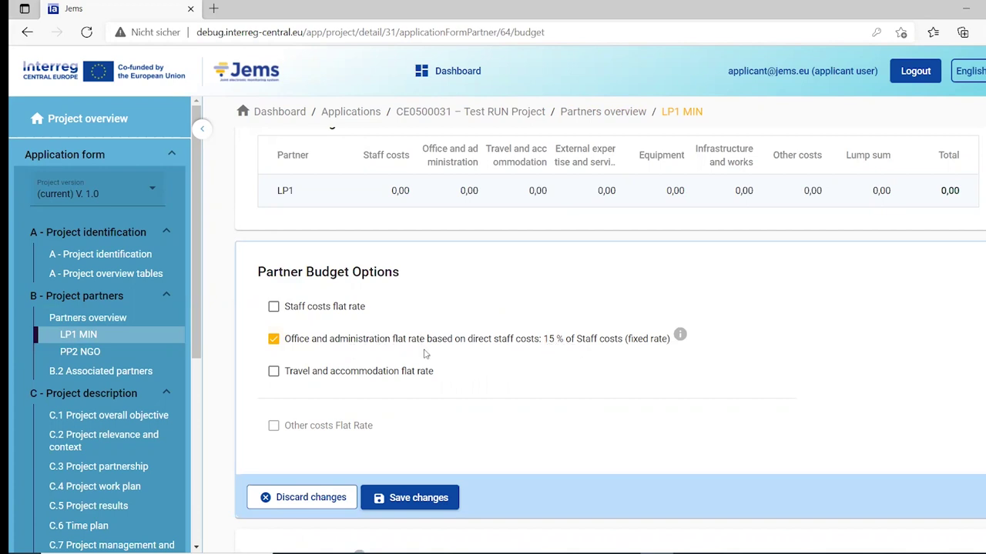
pyautogui.click(550, 341)
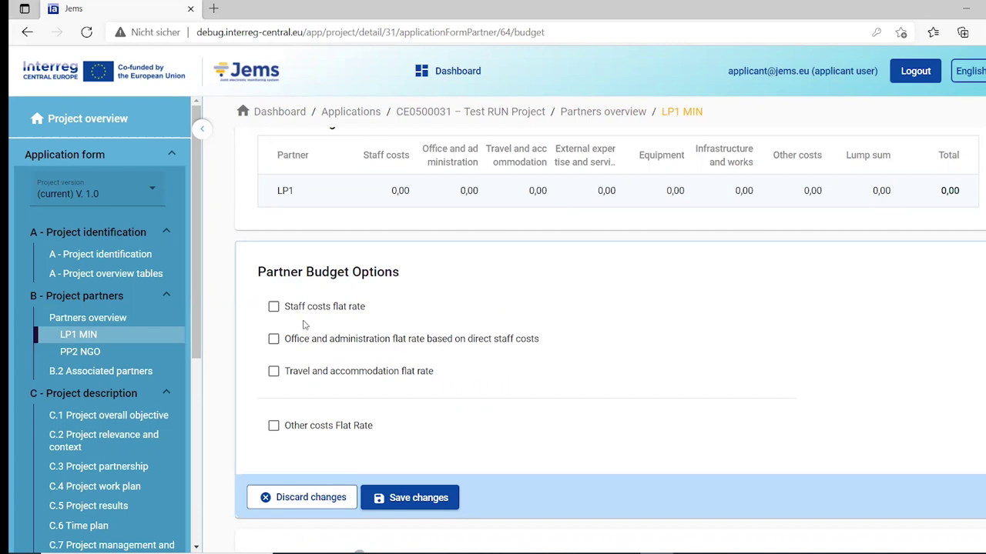
pyautogui.click(273, 339)
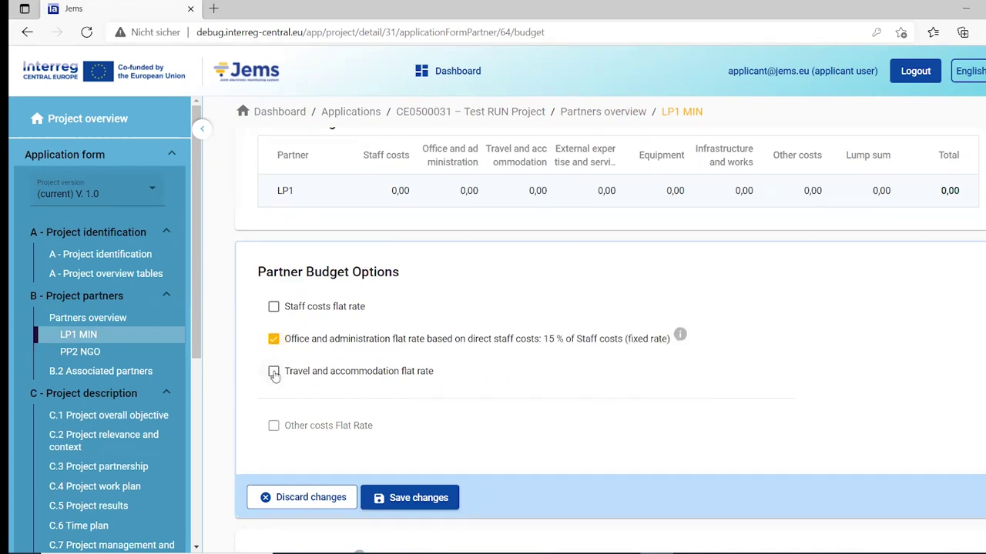
pyautogui.click(273, 372)
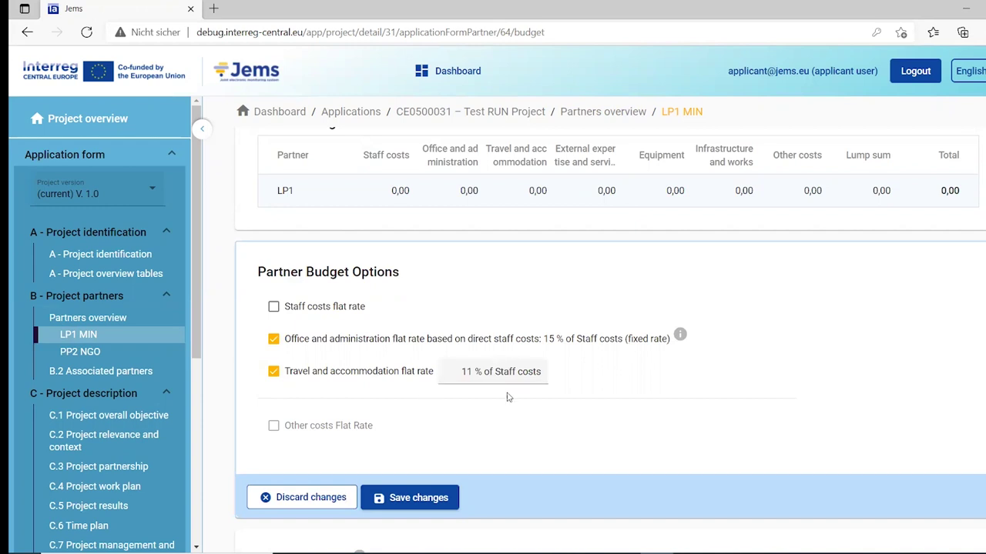
pyautogui.doubleClick(474, 373)
pyautogui.write('5')
pyautogui.click(621, 368)
# - Remove those rates, try the 40 % other costs flat rate, then clear it
pyautogui.click(275, 340)
pyautogui.click(276, 370)
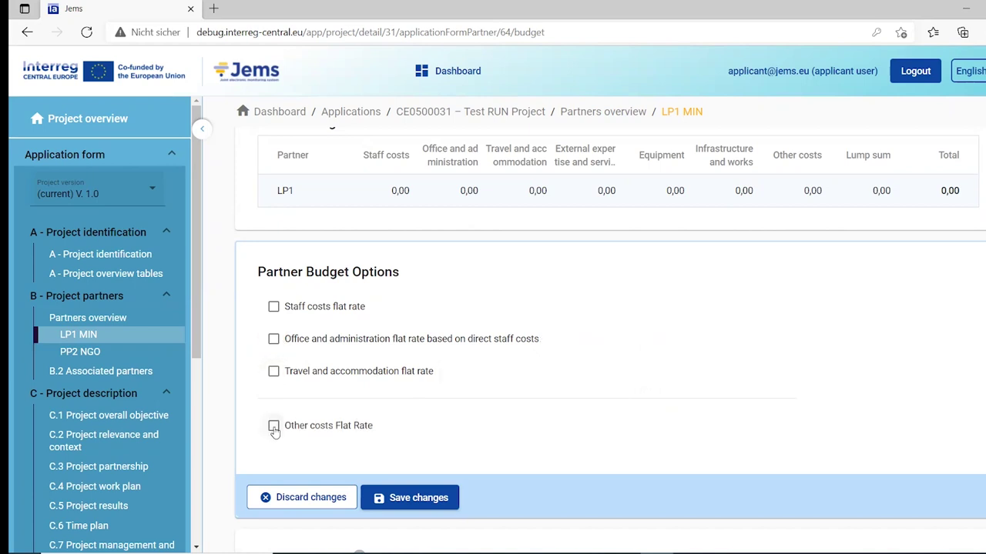
pyautogui.click(274, 428)
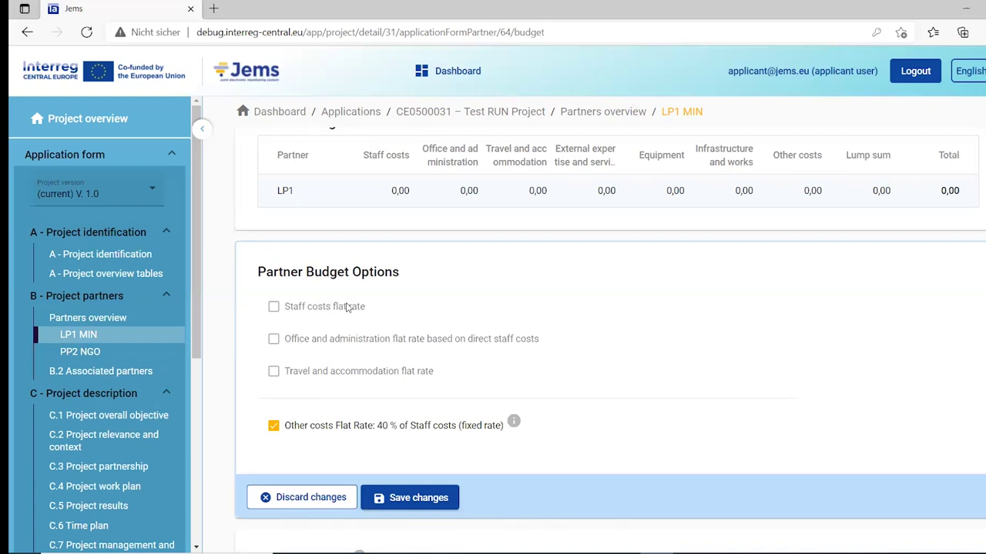
pyautogui.click(273, 427)
# - Reapply 15 % office and administration and 5 % travel flat rates and save the budget options
pyautogui.click(273, 339)
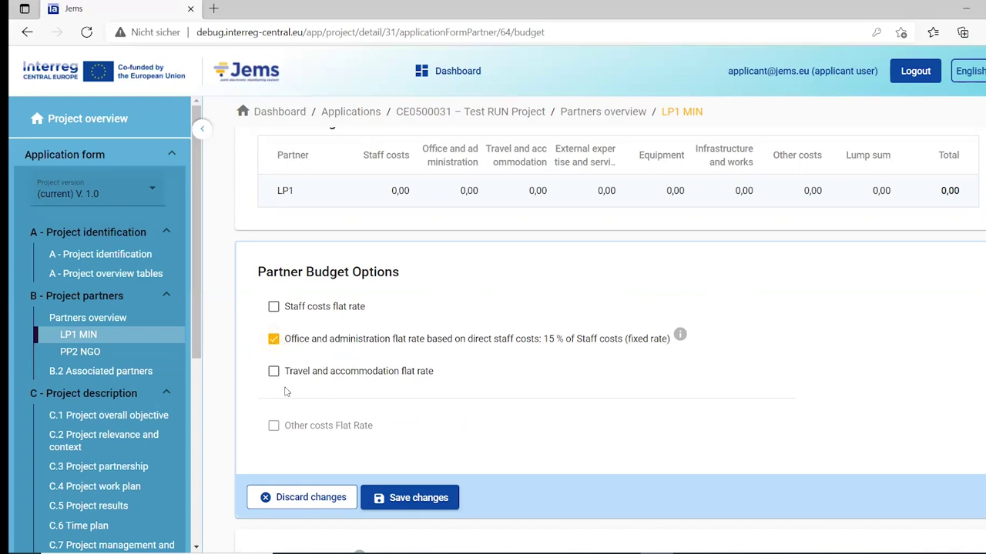
pyautogui.click(273, 371)
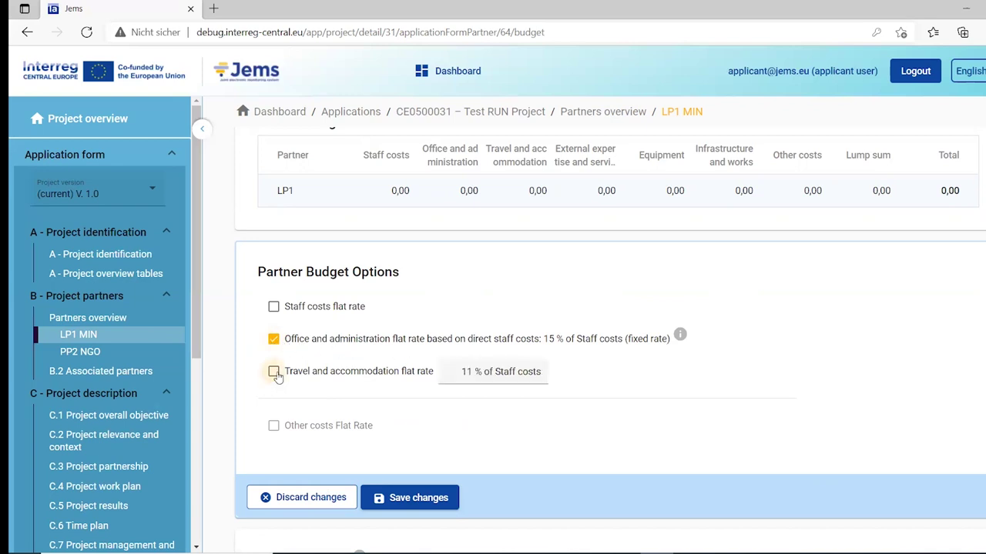
pyautogui.doubleClick(473, 372)
pyautogui.write('5')
pyautogui.click(569, 372)
pyautogui.scroll(-1, 472, 420)
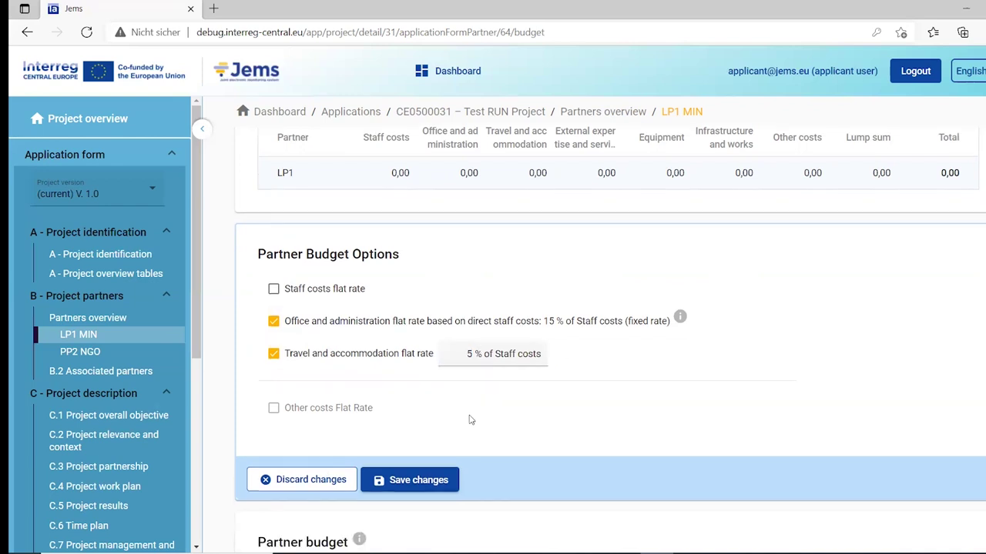
pyautogui.scroll(-1, 472, 420)
pyautogui.click(418, 435)
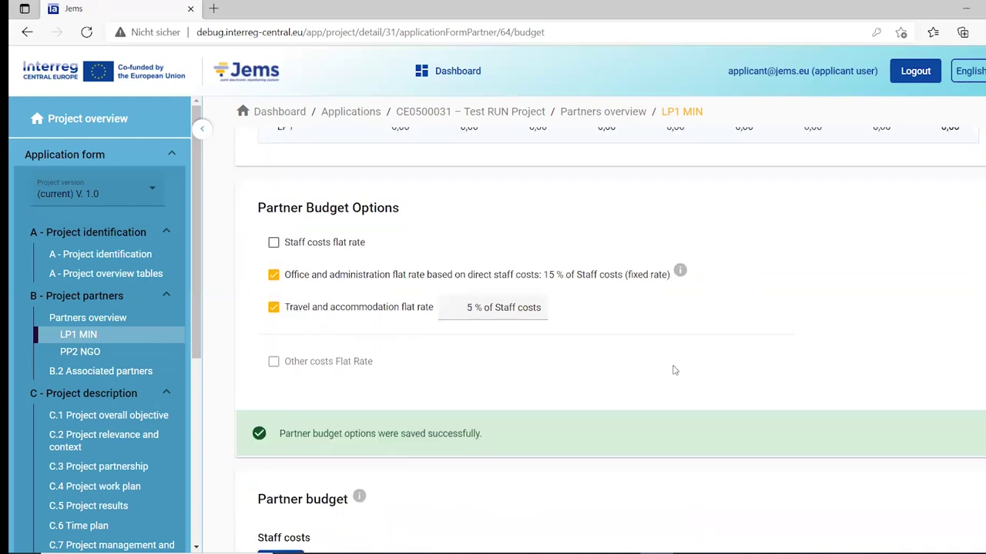
# - Scroll through MIN's budget page, then go to the A - Project identification section
pyautogui.scroll(-4, 617, 353)
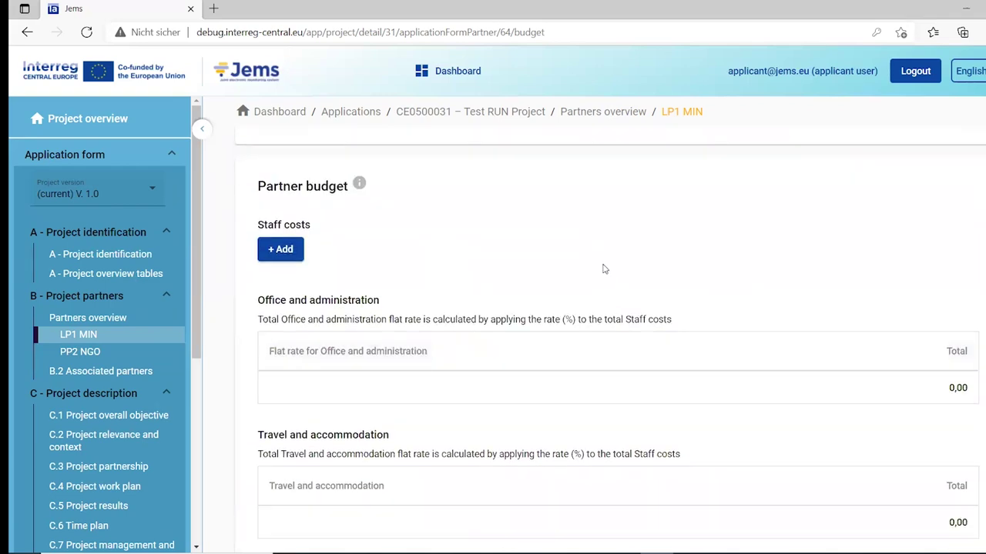
pyautogui.scroll(-5, 603, 278)
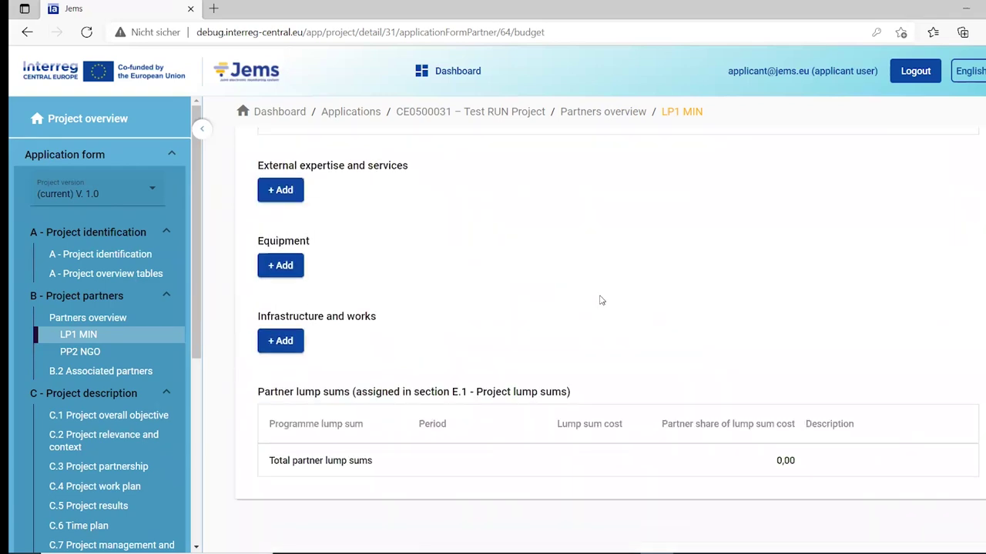
pyautogui.scroll(10, 602, 301)
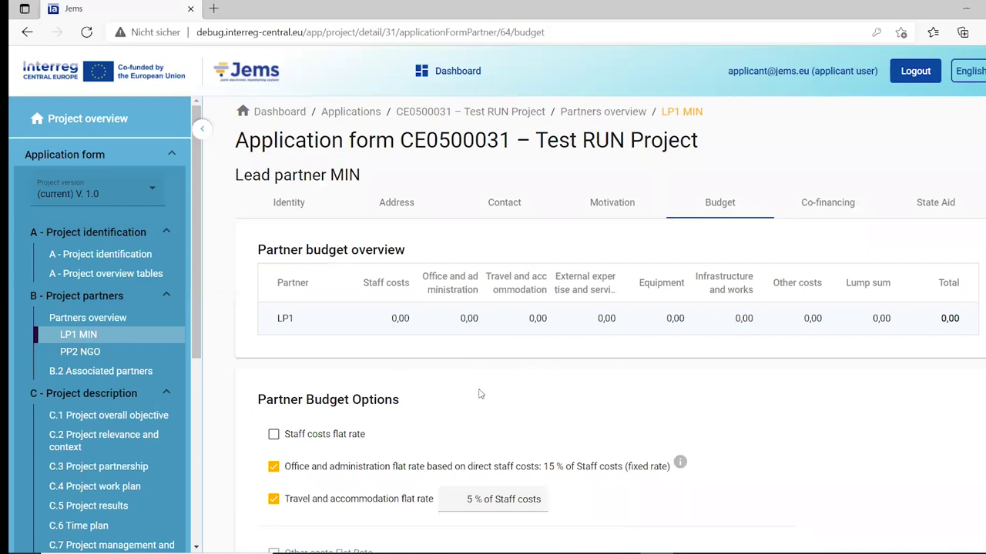
pyautogui.scroll(-3, 479, 400)
pyautogui.scroll(-1, 521, 392)
pyautogui.scroll(1, 521, 392)
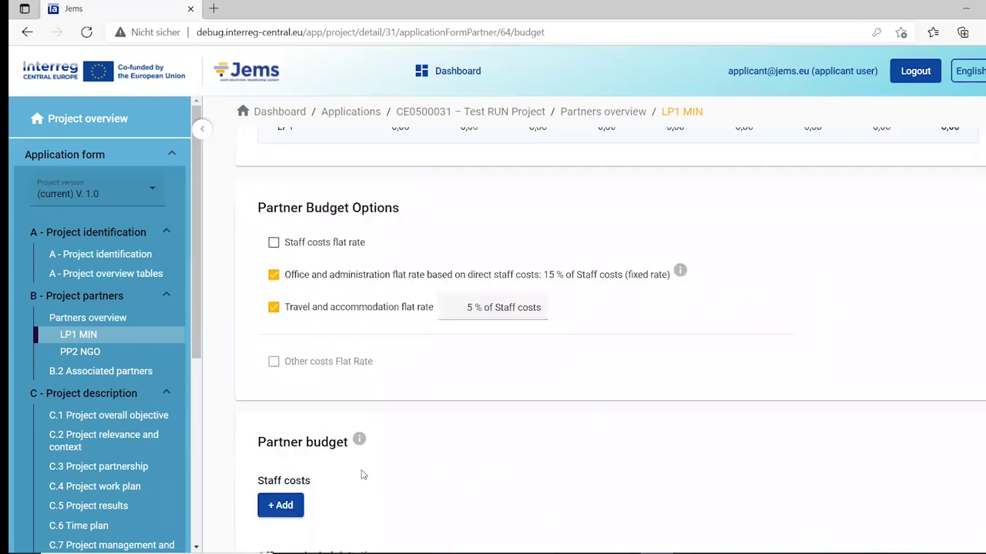
pyautogui.scroll(3, 458, 421)
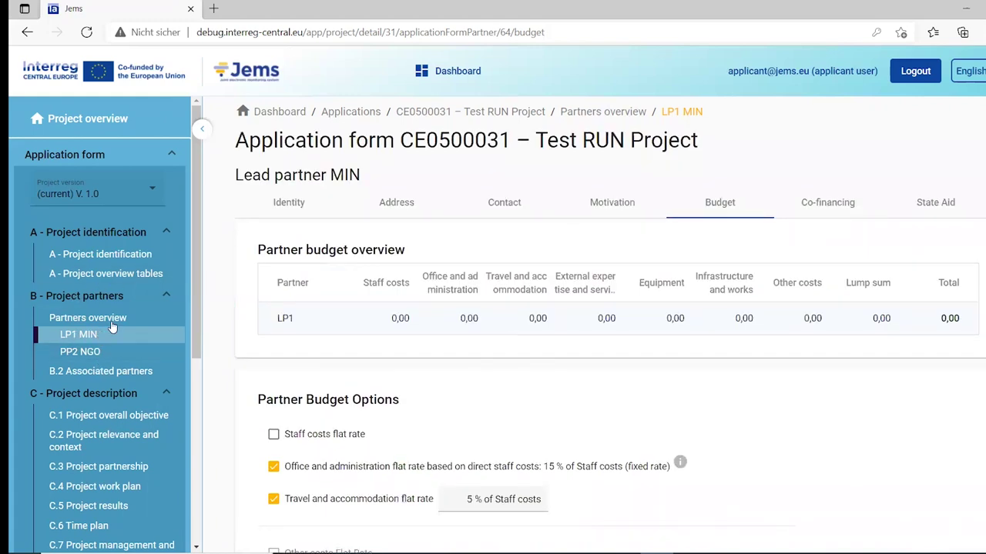
pyautogui.click(114, 260)
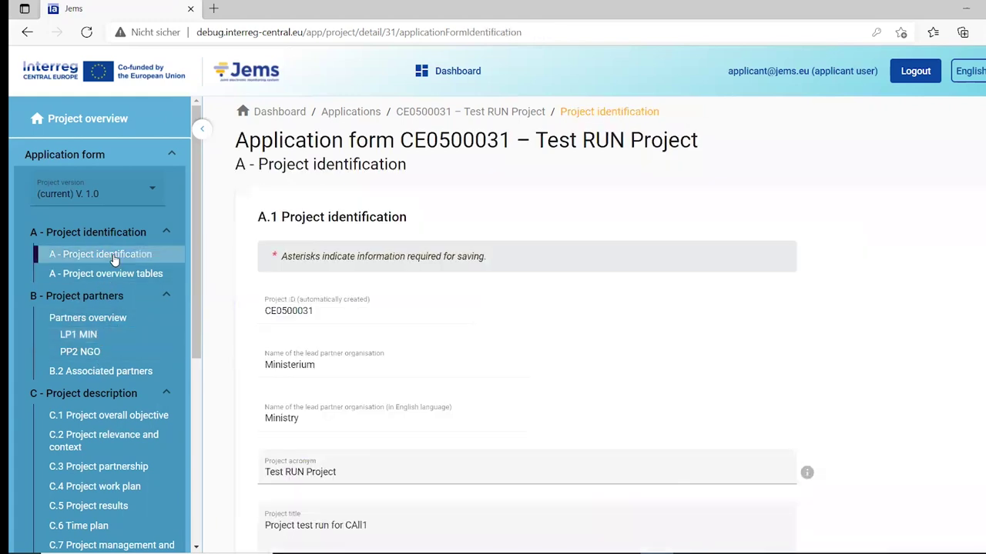
# - Return to LP1 MIN's Budget tab and scroll down to the Partner budget section
pyautogui.scroll(-2, 512, 367)
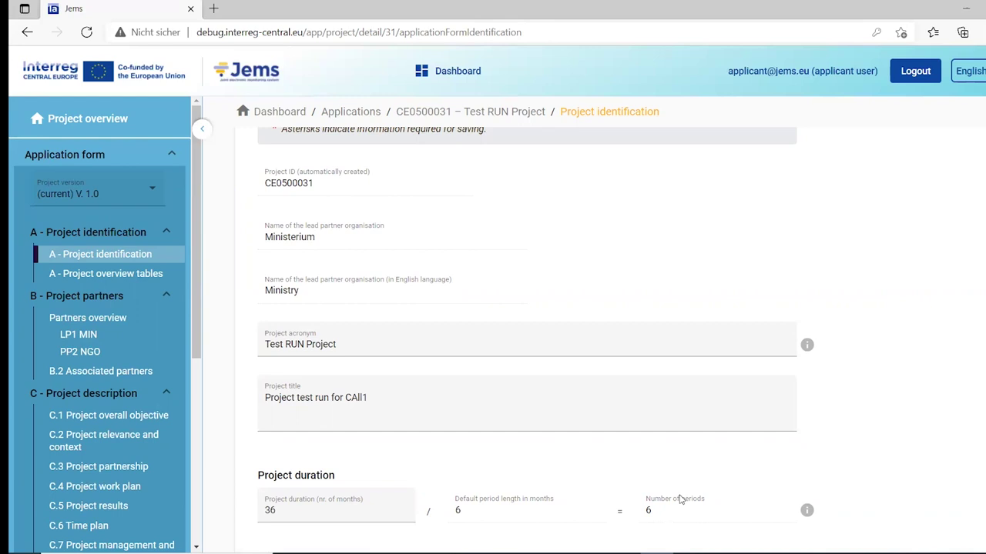
pyautogui.click(87, 339)
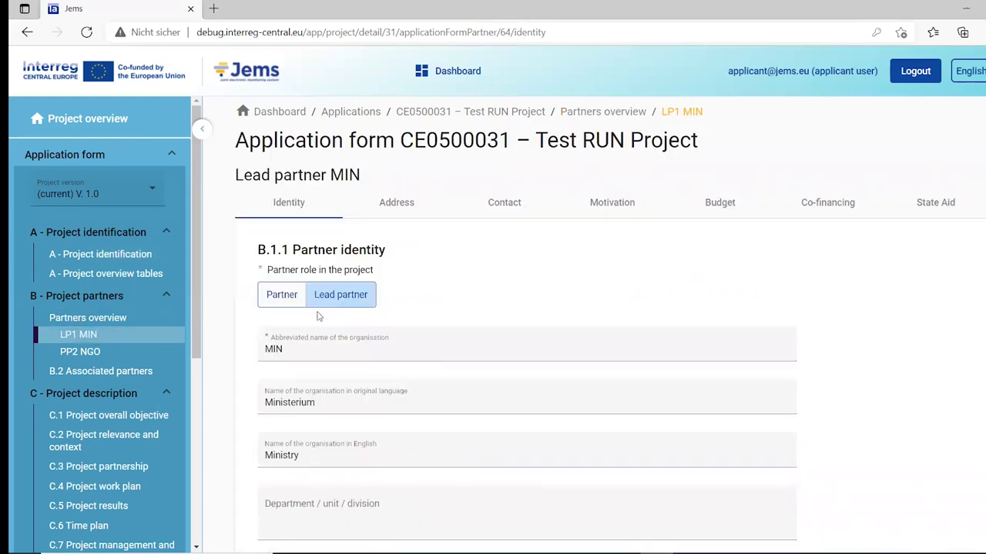
pyautogui.click(717, 205)
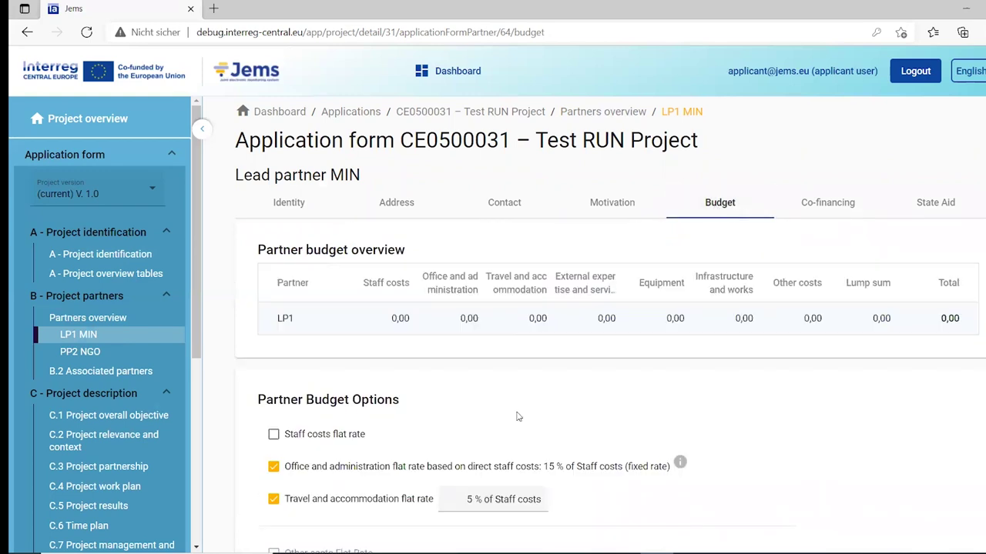
pyautogui.scroll(-3, 518, 416)
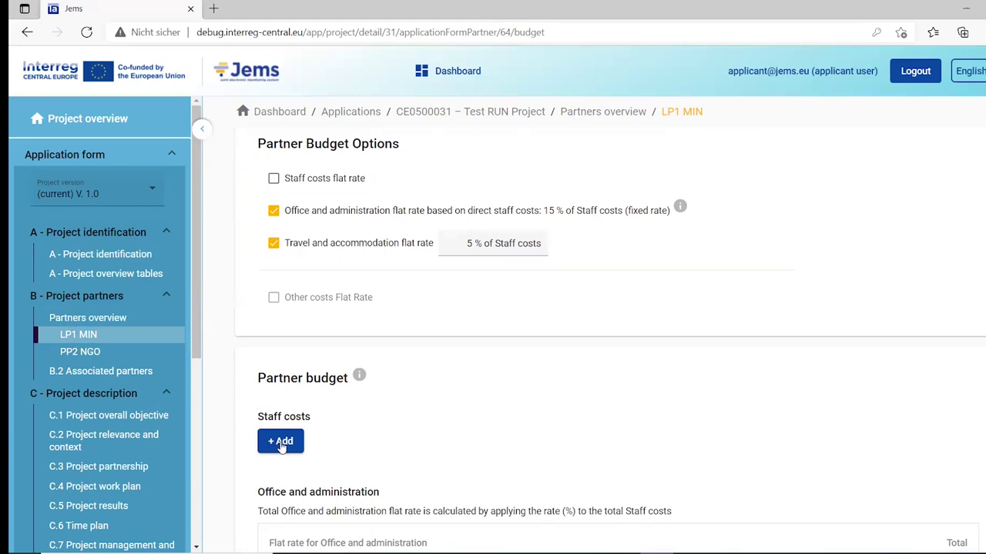
# - Add an empty staff costs line to MIN's Partner budget
pyautogui.click(284, 444)
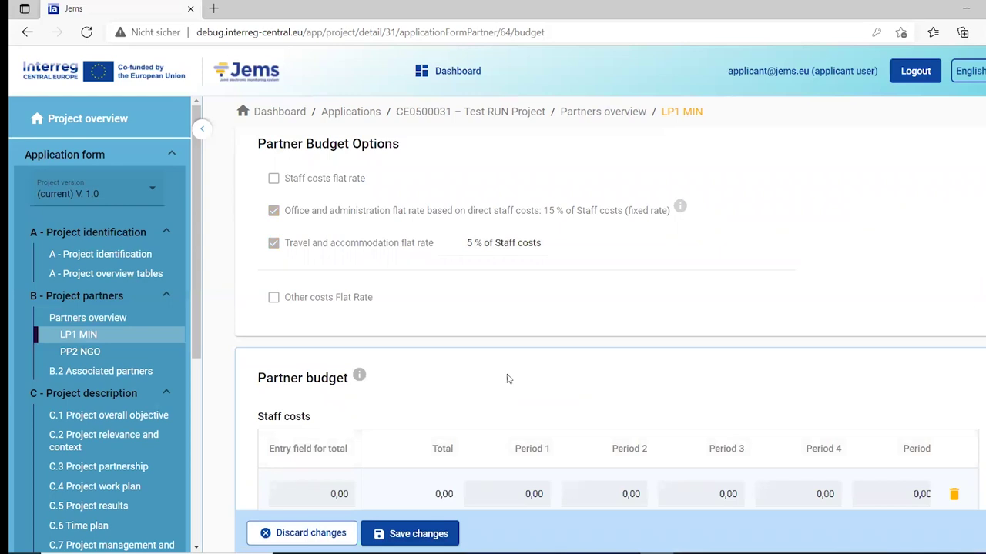
pyautogui.scroll(-3, 508, 377)
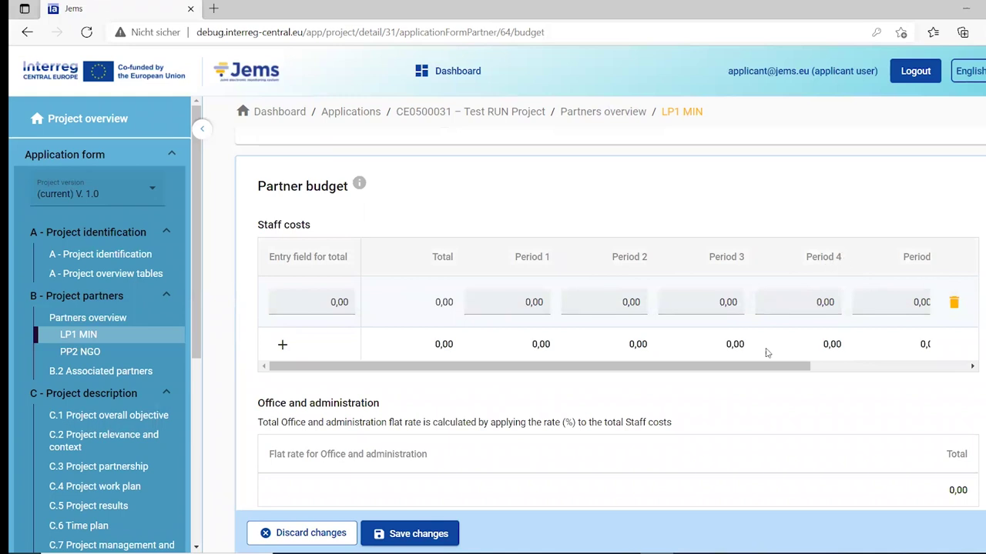
pyautogui.moveTo(779, 372); pyautogui.dragTo(924, 378)
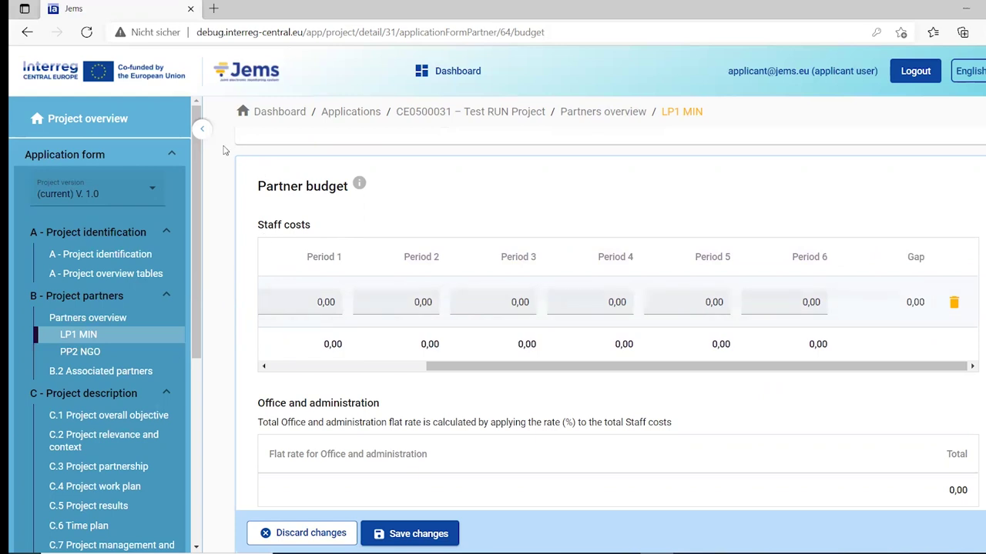
# - Collapse the application form sidebar and select the staff costs total field
pyautogui.click(202, 129)
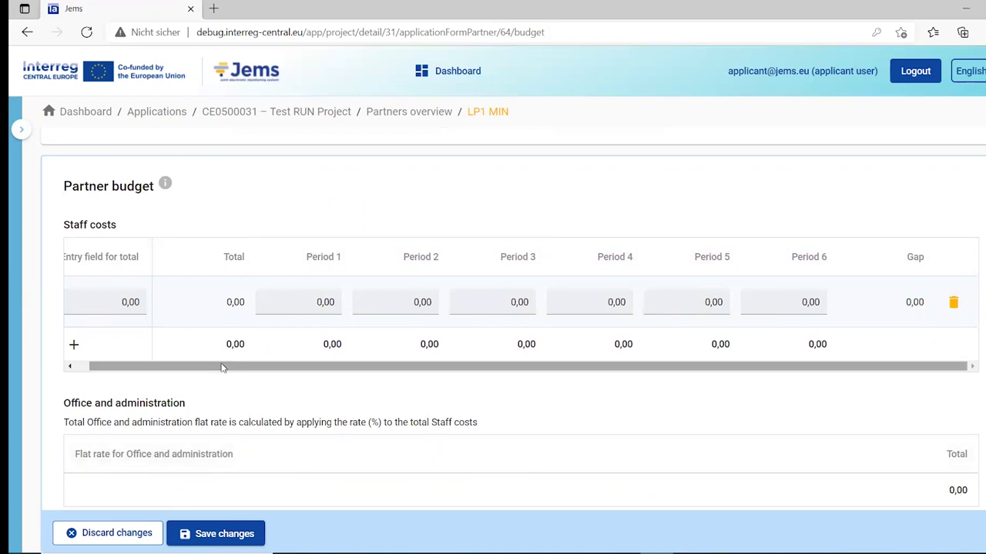
pyautogui.moveTo(220, 366); pyautogui.dragTo(146, 356)
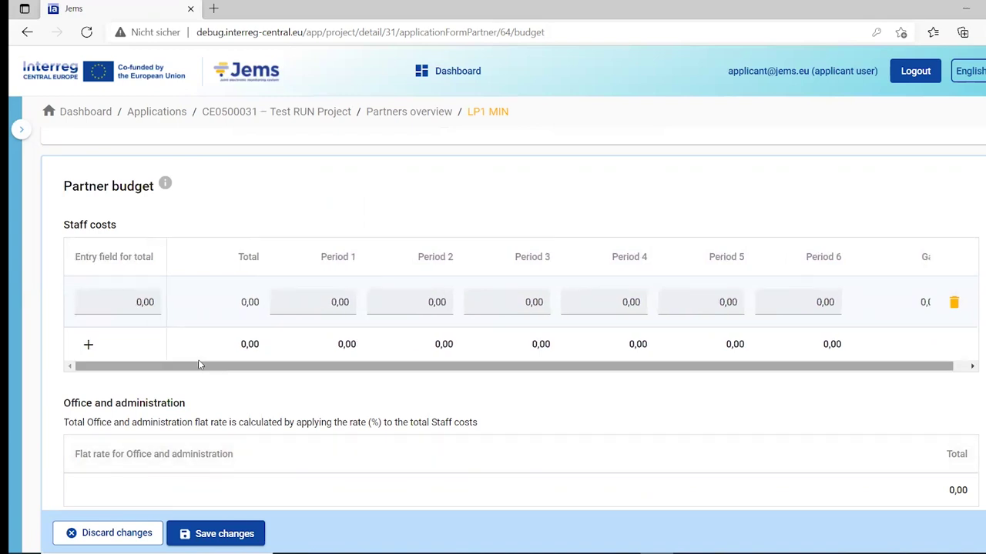
pyautogui.click(144, 301)
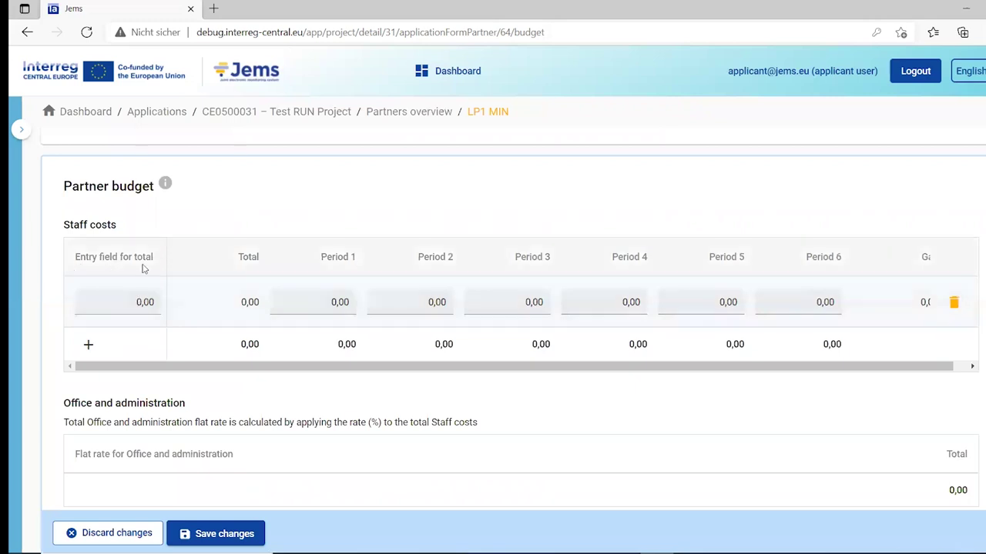
pyautogui.click(136, 303)
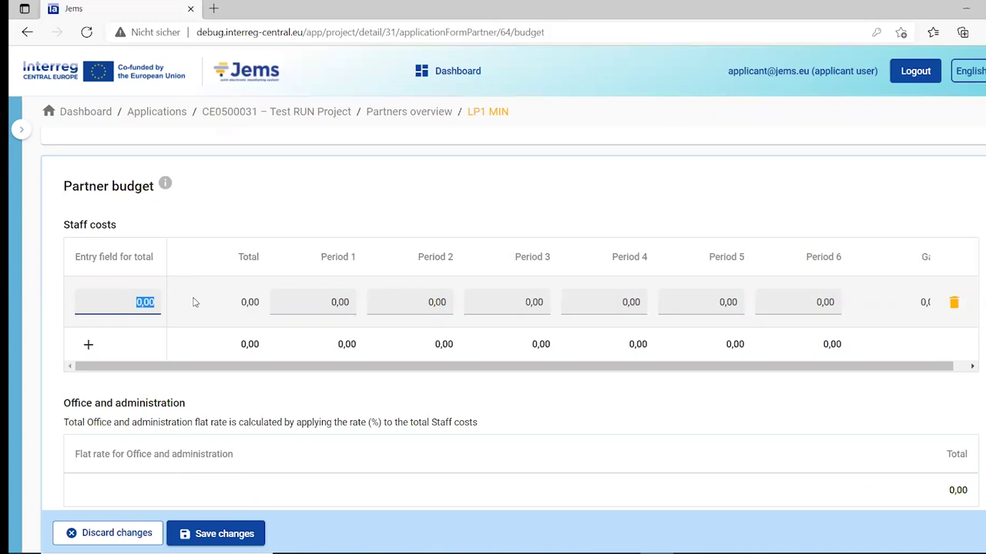
# - Enter a 60000 staff costs total with Periods 1–3 at 10.000, 20000 and 1000
pyautogui.write('60000')
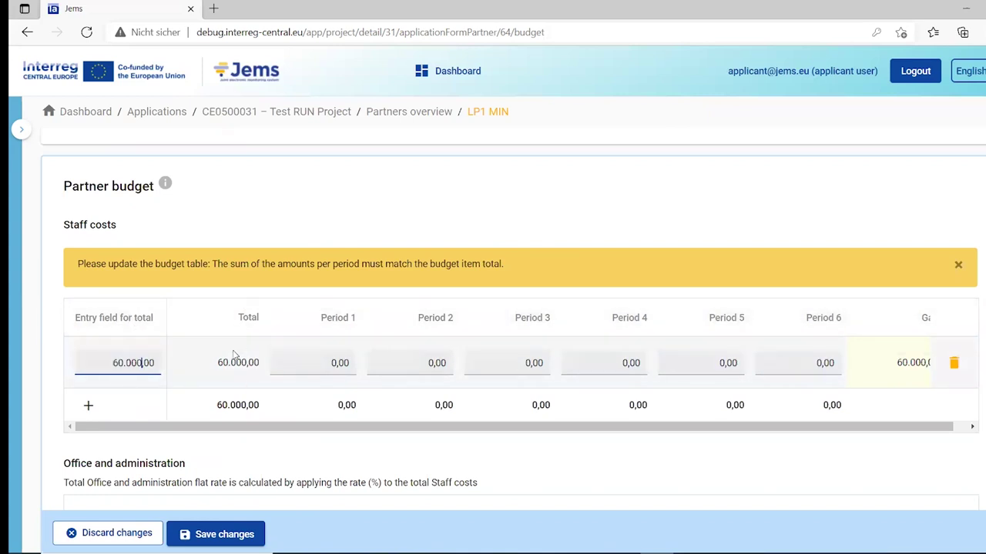
pyautogui.click(324, 363)
pyautogui.write('10.00')
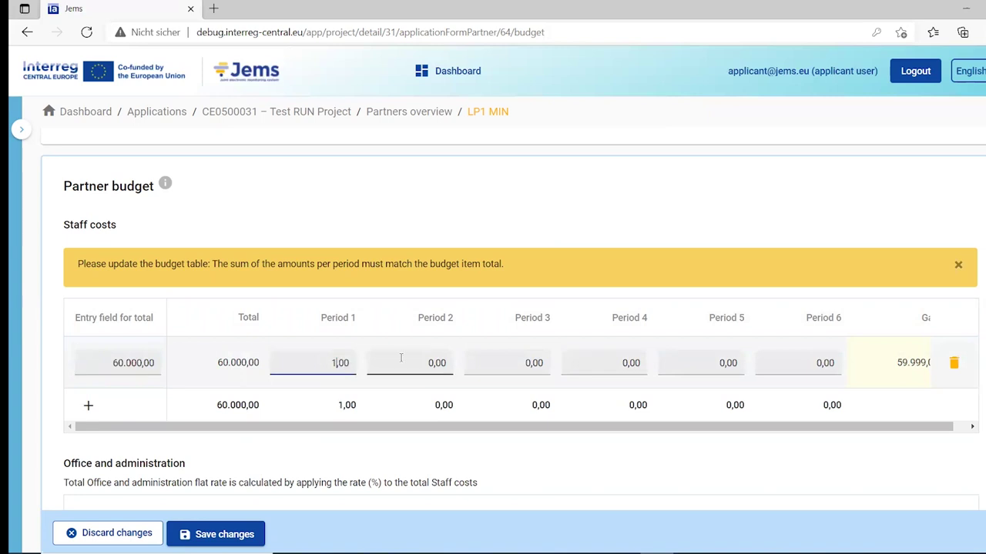
pyautogui.write('0')
pyautogui.click(412, 361)
pyautogui.write('20000')
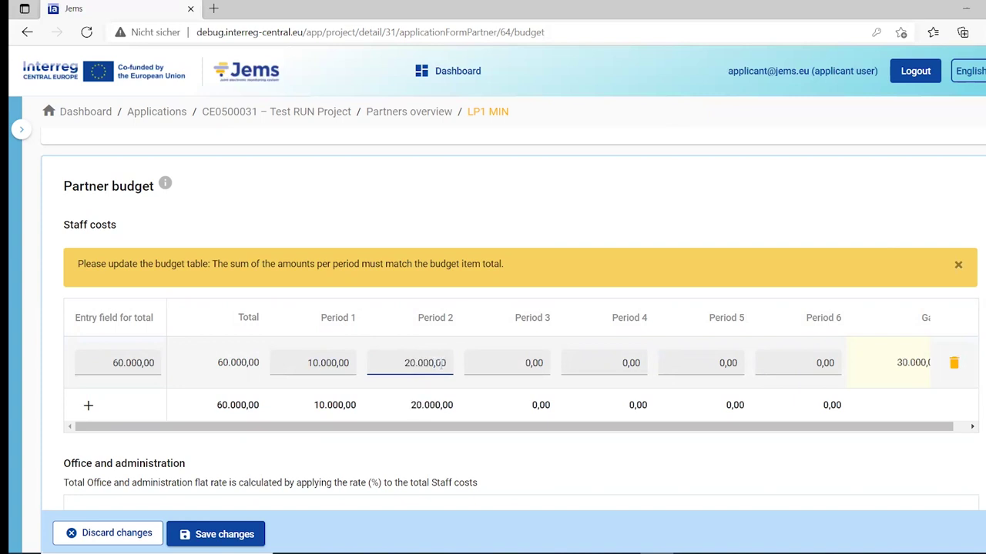
pyautogui.click(531, 362)
pyautogui.write('1000')
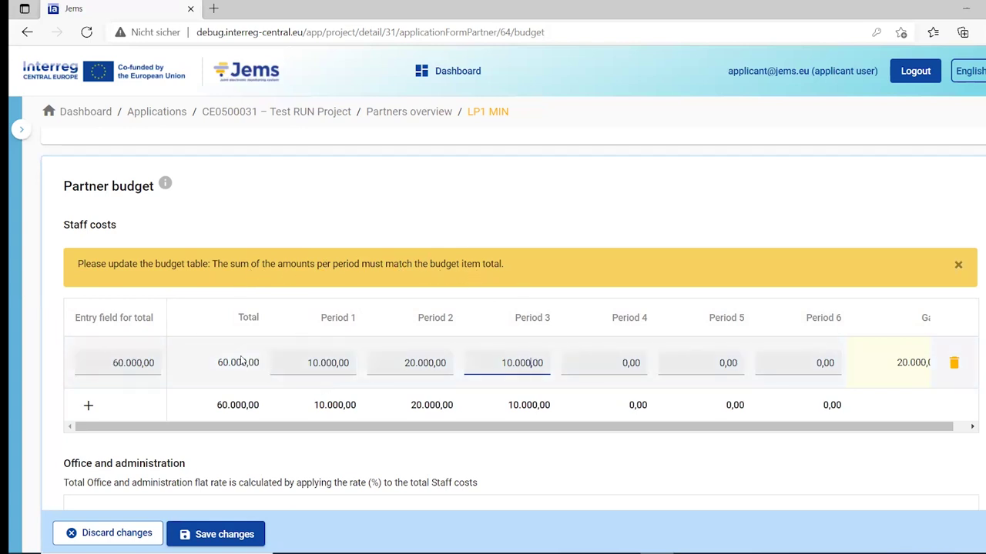
pyautogui.moveTo(531, 428); pyautogui.dragTo(555, 427)
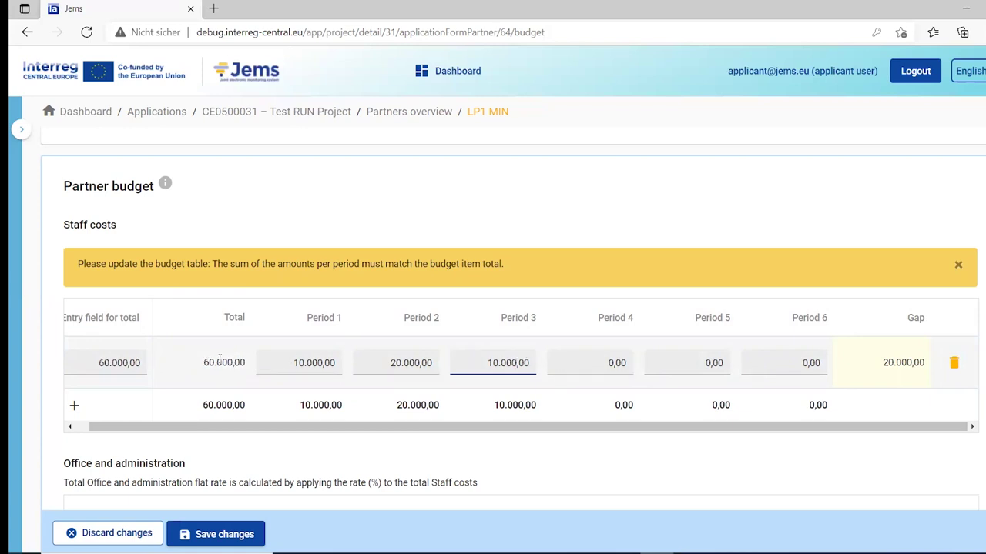
# - Allocate 20.000 to Period 5 and 10000 to Period 6 of the staff costs line
pyautogui.click(693, 365)
pyautogui.write('20.00')
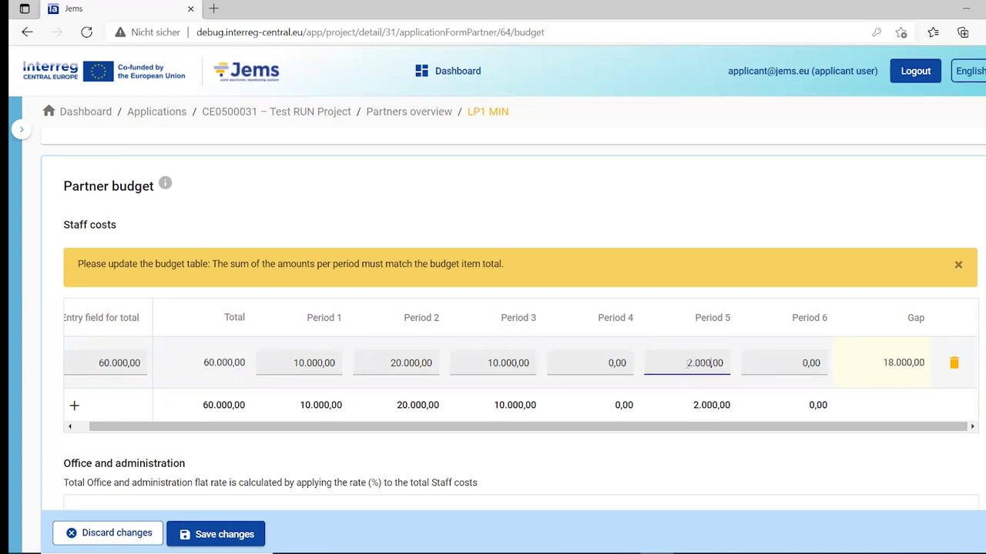
pyautogui.write('0')
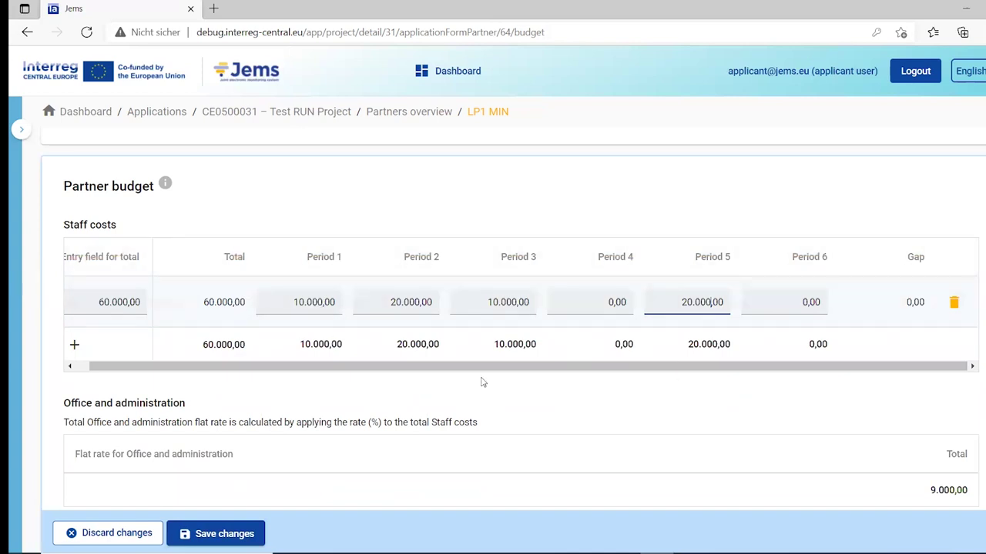
pyautogui.click(782, 299)
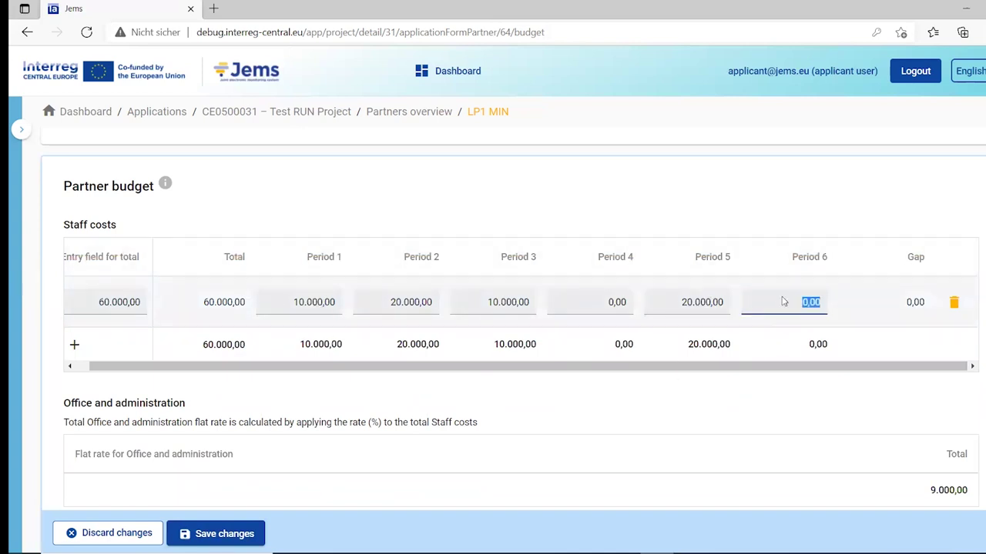
pyautogui.write('10000')
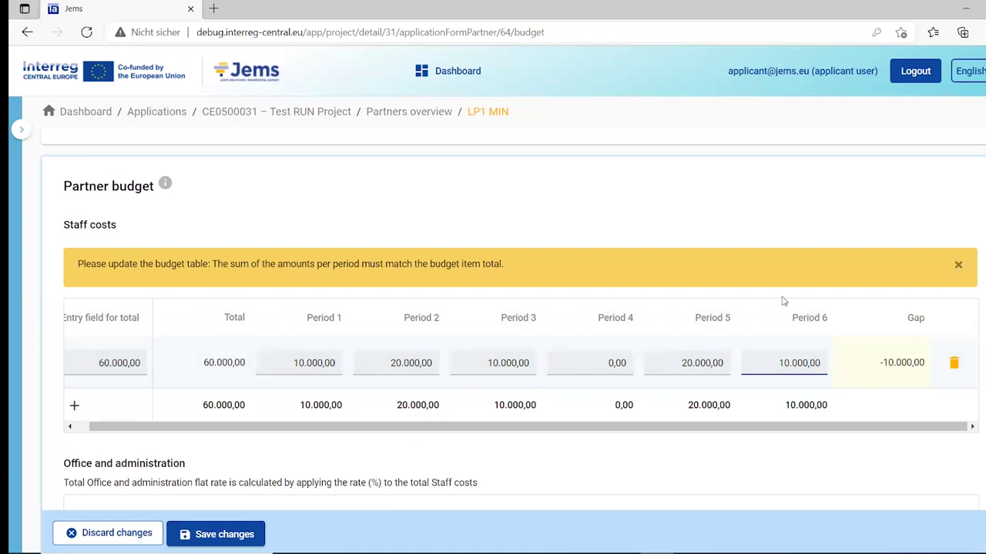
pyautogui.click(773, 471)
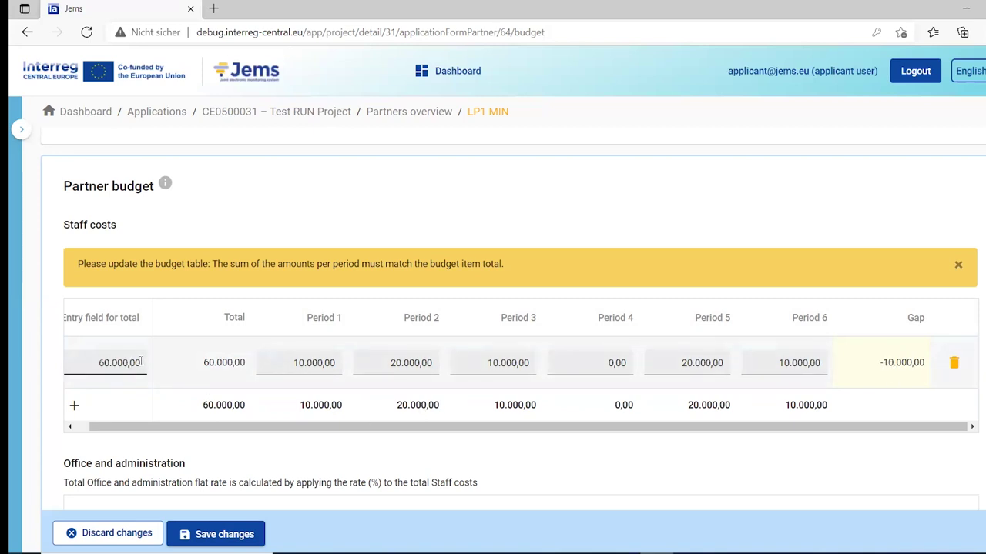
# - Raise the staff costs line's total to 70000
pyautogui.moveTo(139, 362); pyautogui.dragTo(98, 359)
pyautogui.write('70000')
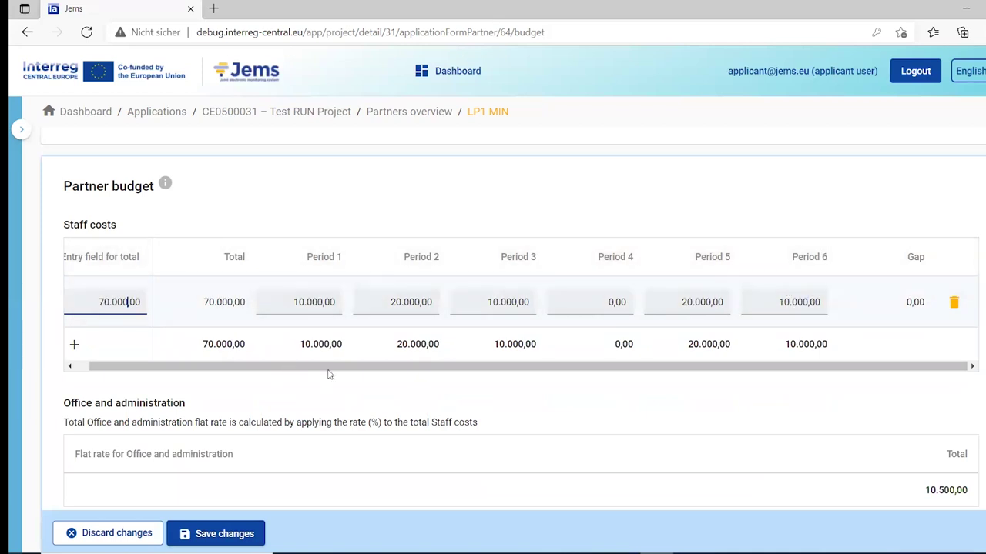
pyautogui.moveTo(324, 368); pyautogui.dragTo(208, 360)
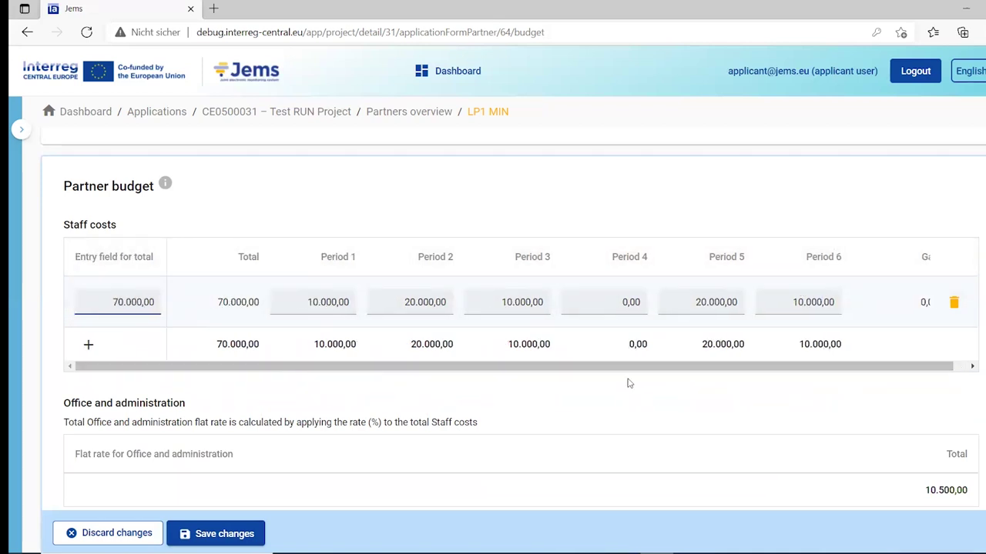
pyautogui.scroll(2, 628, 382)
pyautogui.scroll(-2, 630, 379)
pyautogui.scroll(-1, 628, 379)
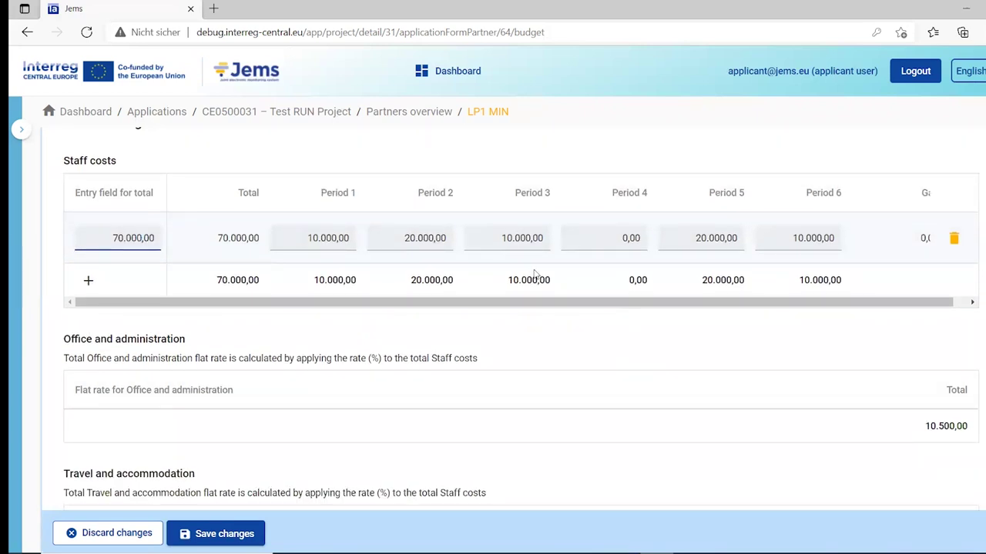
pyautogui.click(88, 280)
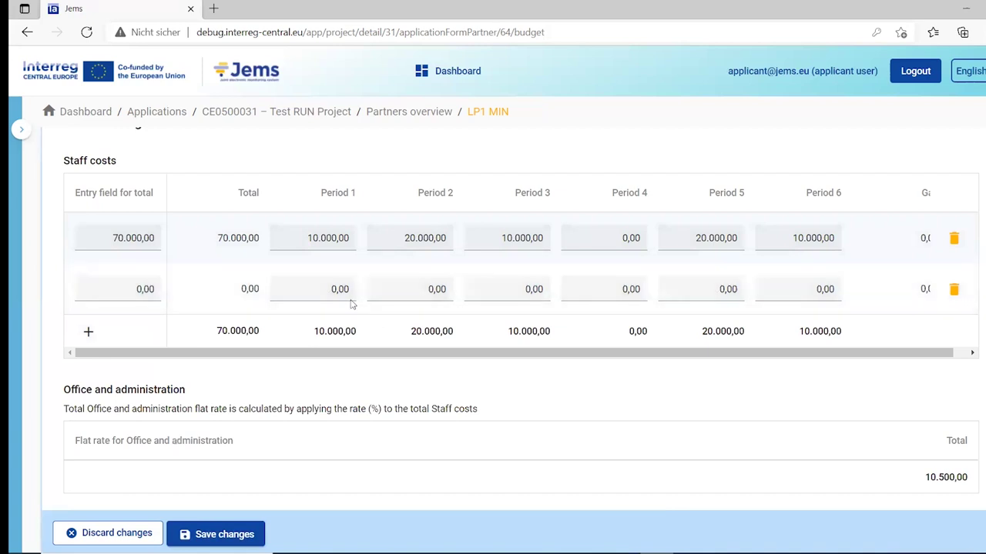
pyautogui.click(331, 286)
pyautogui.write('10000')
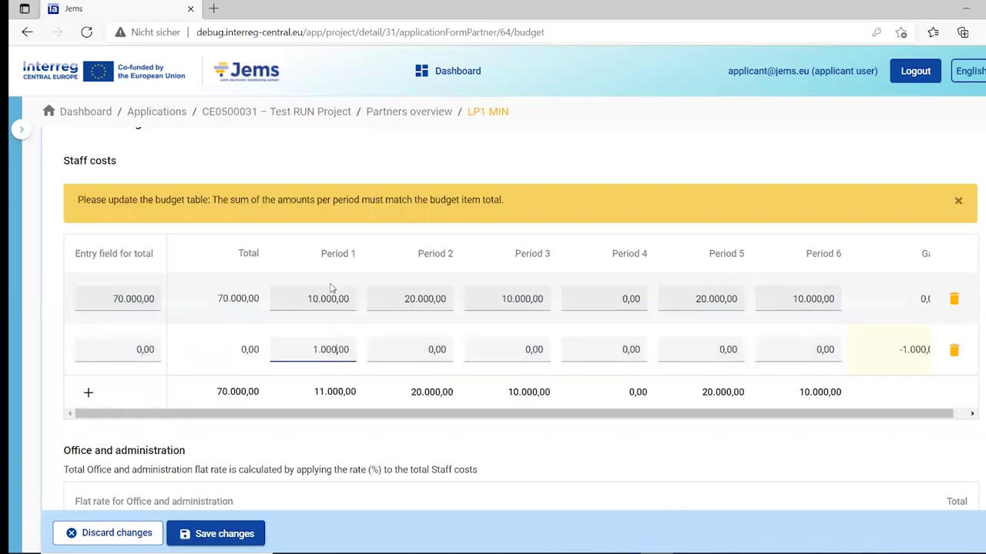
pyautogui.click(514, 352)
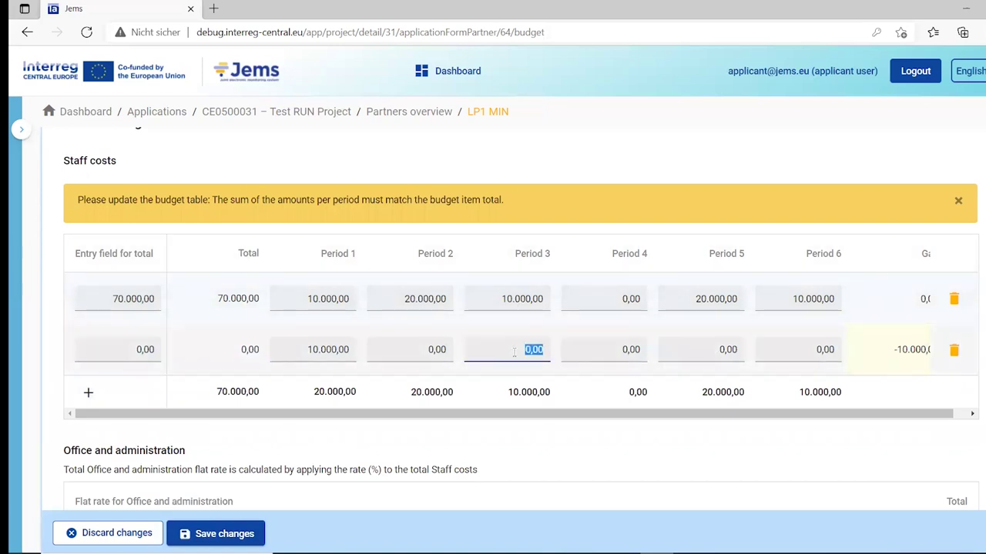
pyautogui.write('10000')
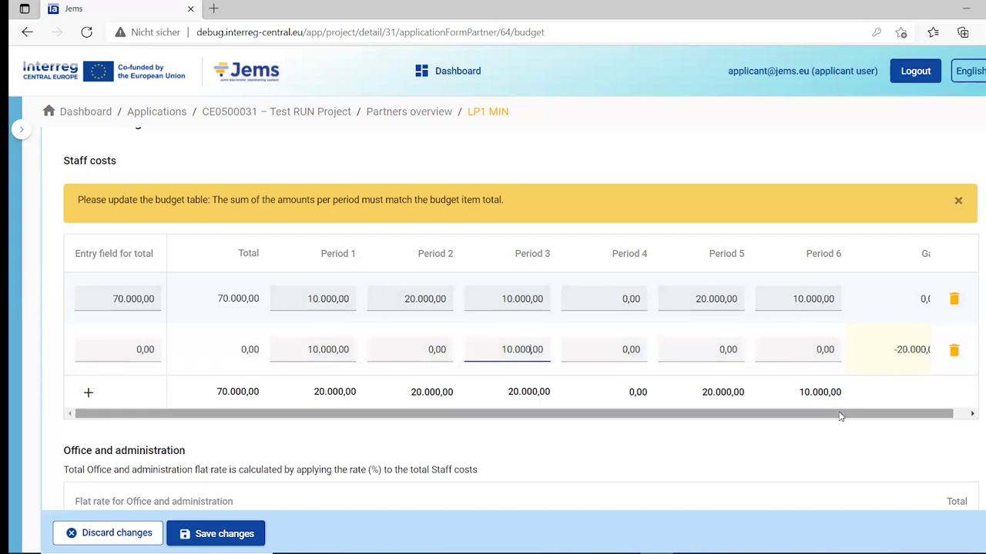
pyautogui.moveTo(836, 414); pyautogui.dragTo(850, 413)
pyautogui.click(700, 349)
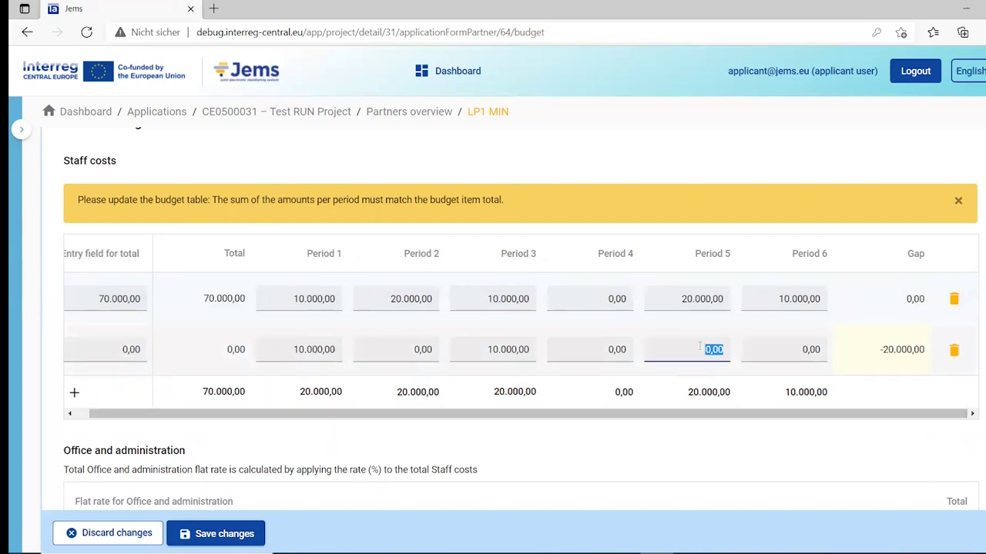
pyautogui.write('10000')
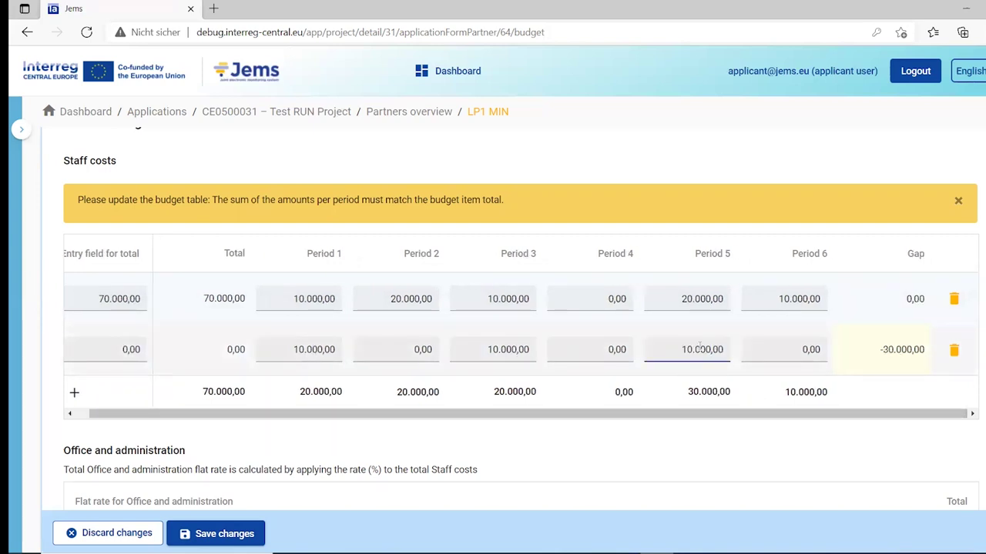
pyautogui.scroll(1, 699, 348)
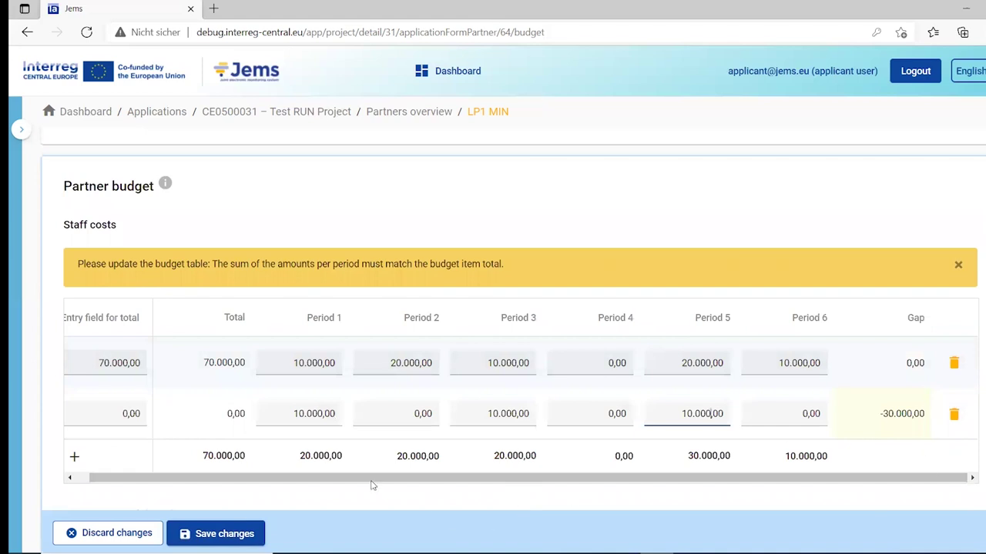
pyautogui.moveTo(356, 477); pyautogui.dragTo(343, 478)
pyautogui.click(120, 410)
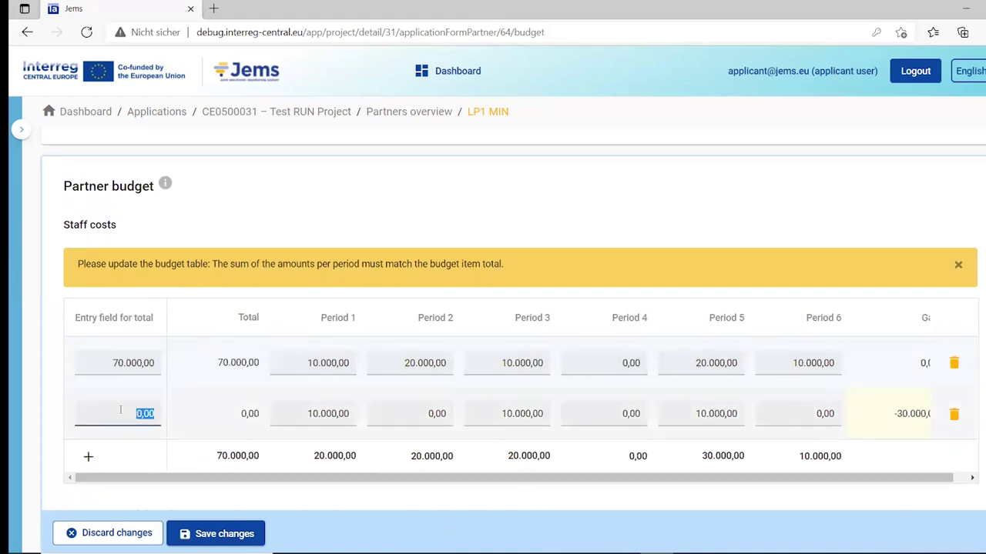
pyautogui.write('30000')
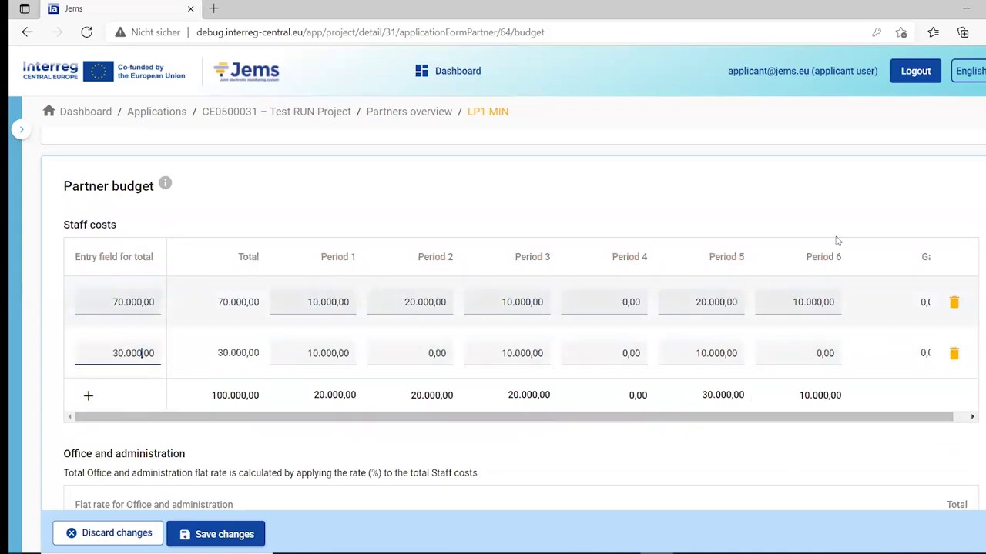
pyautogui.scroll(2, 521, 165)
pyautogui.scroll(-2, 534, 260)
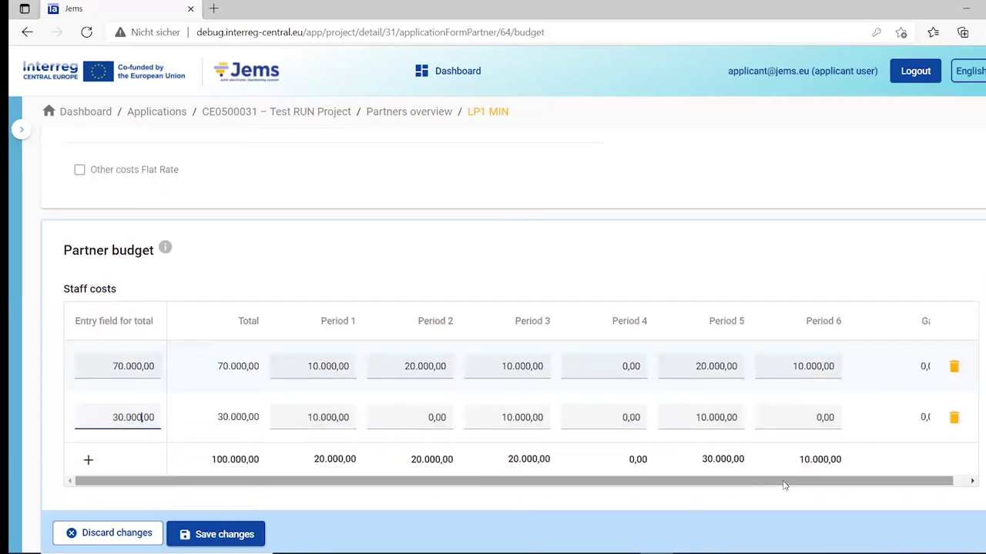
pyautogui.click(717, 451)
pyautogui.scroll(-1, 719, 450)
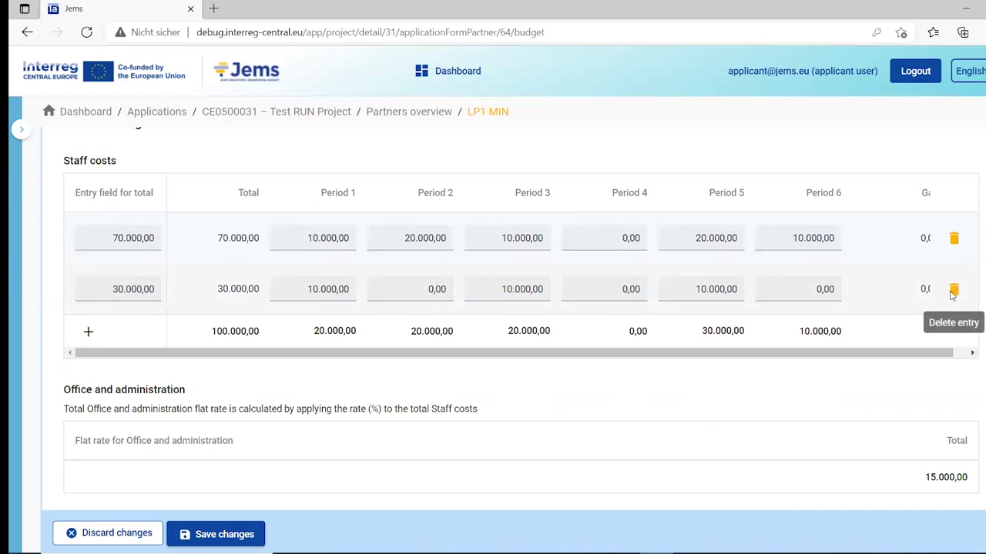
pyautogui.click(953, 290)
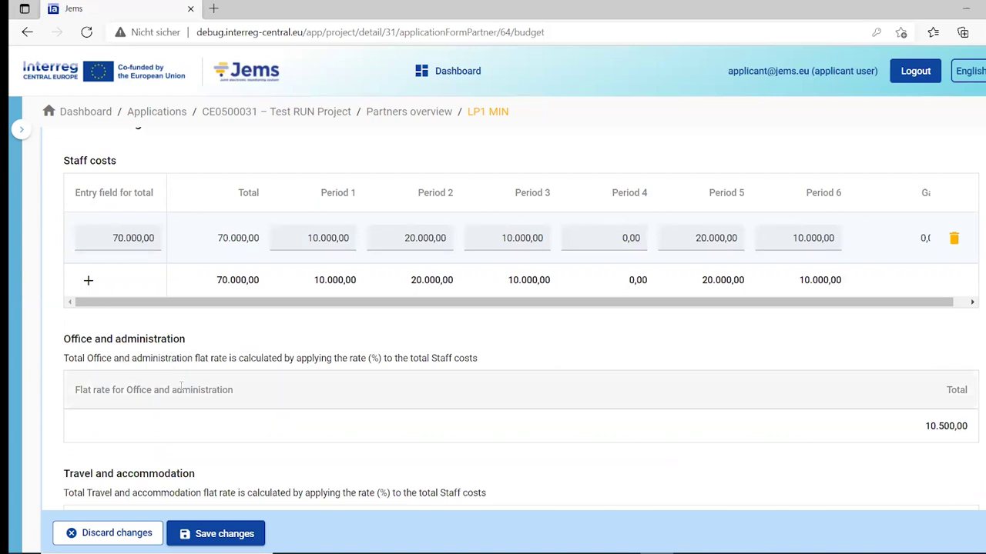
pyautogui.scroll(5, 162, 406)
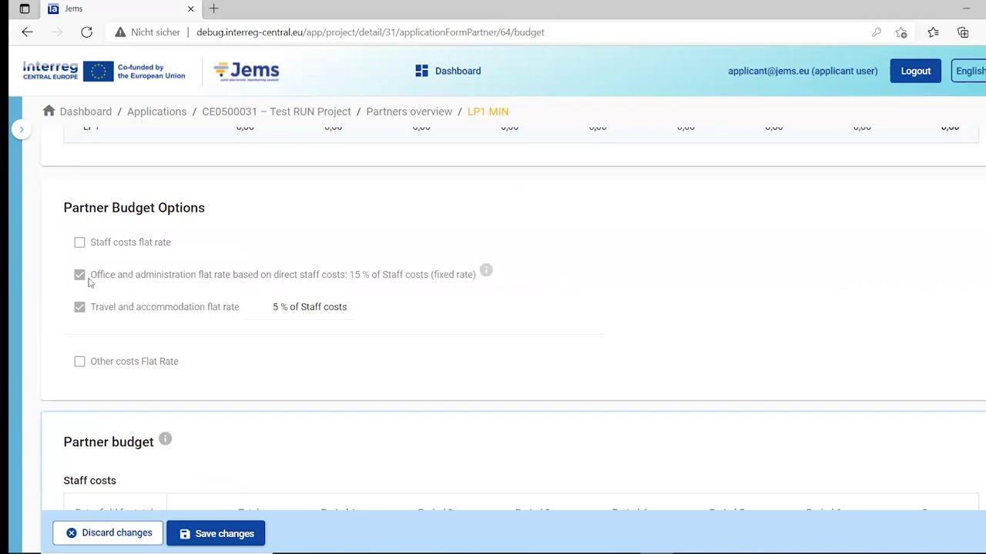
pyautogui.scroll(-5, 393, 327)
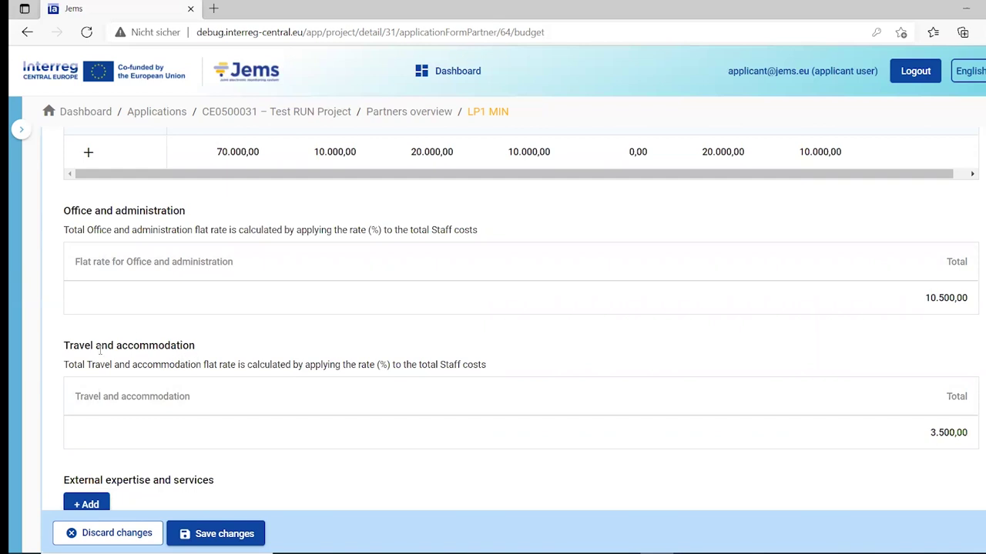
pyautogui.scroll(6, 468, 433)
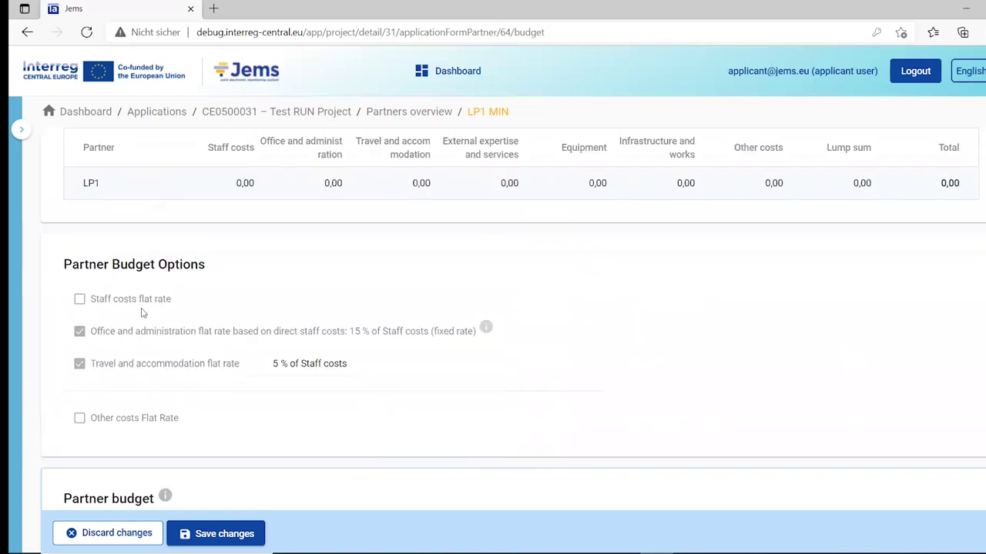
pyautogui.scroll(-5, 516, 385)
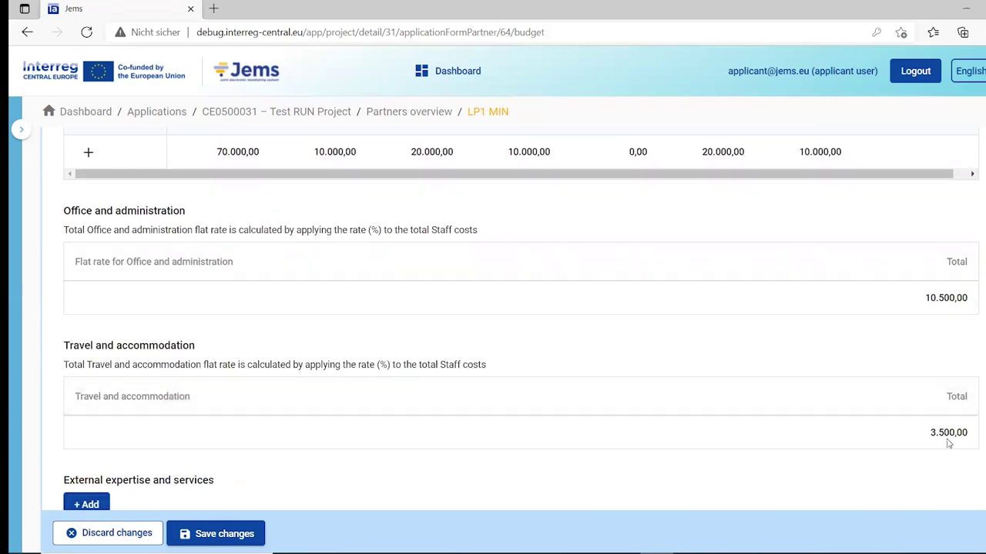
pyautogui.scroll(-3, 823, 423)
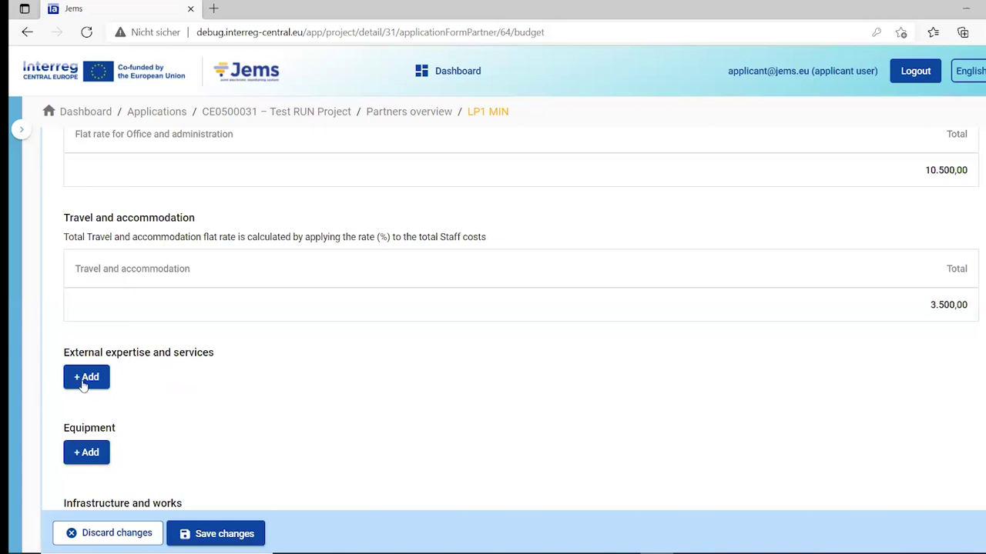
# - Add an External expertise and services item described as 'study'
pyautogui.click(86, 377)
pyautogui.scroll(-2, 160, 336)
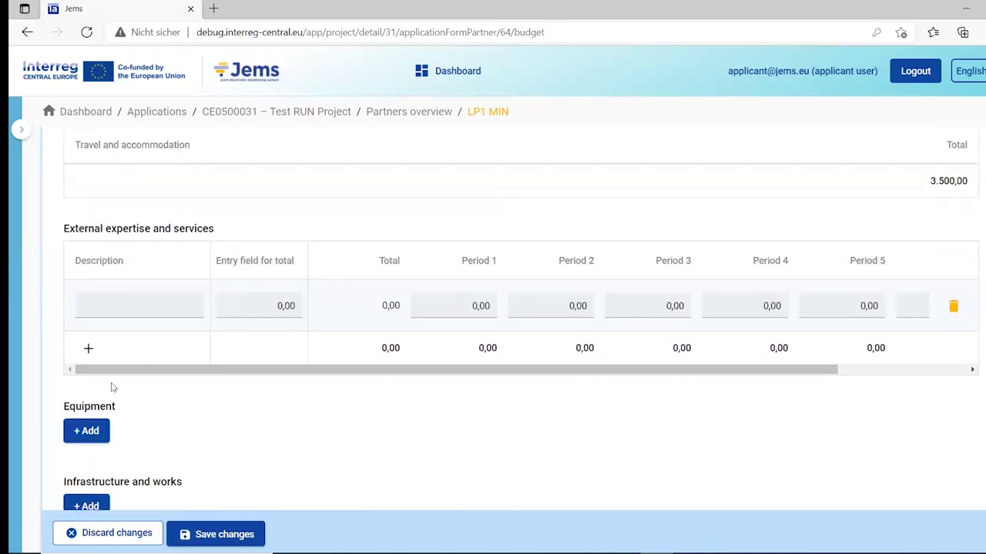
pyautogui.click(124, 302)
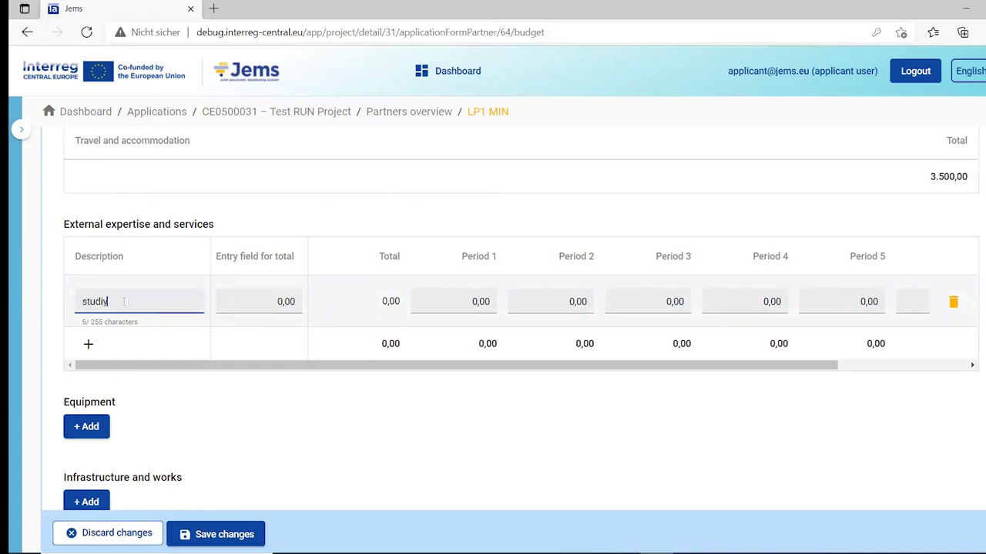
pyautogui.scroll(8, 235, 381)
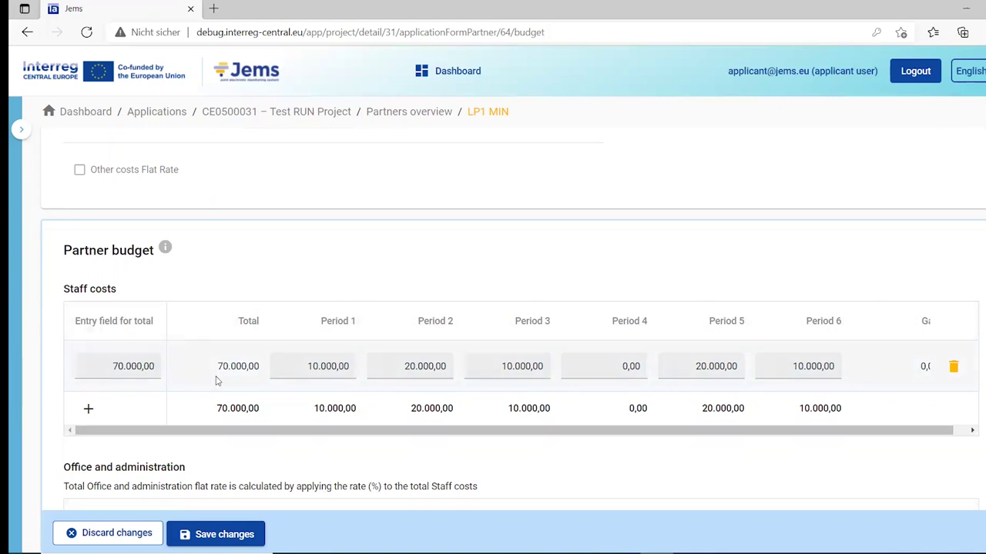
pyautogui.scroll(-4, 213, 377)
pyautogui.scroll(-2, 284, 287)
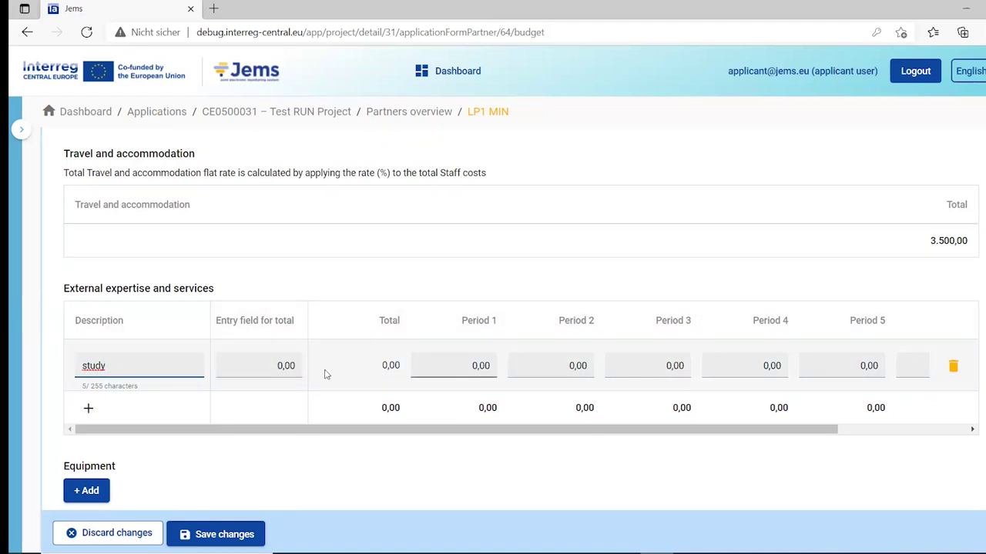
# - Enter 5000 in the study's Period 2 and total, and add an empty Equipment item
pyautogui.click(557, 366)
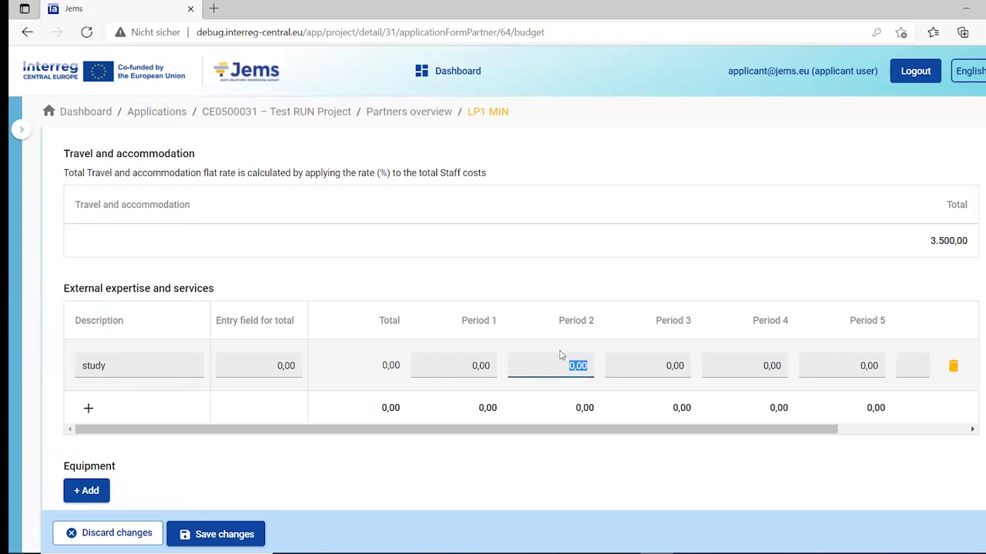
pyautogui.write('5000')
pyautogui.click(272, 422)
pyautogui.write('5000')
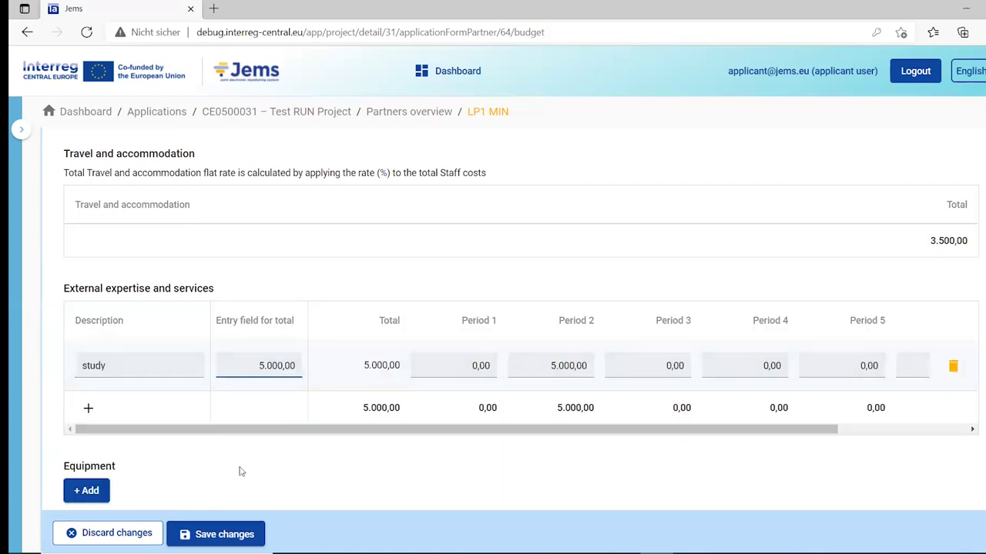
pyautogui.scroll(-2, 231, 408)
pyautogui.click(86, 362)
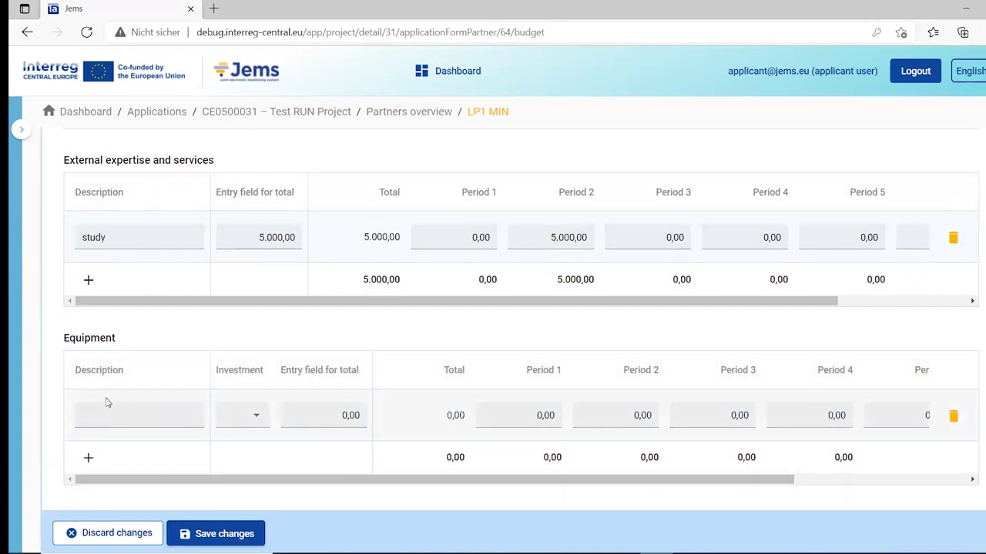
# - Check the equipment item's Investment dropdown and find no investments available
pyautogui.click(167, 413)
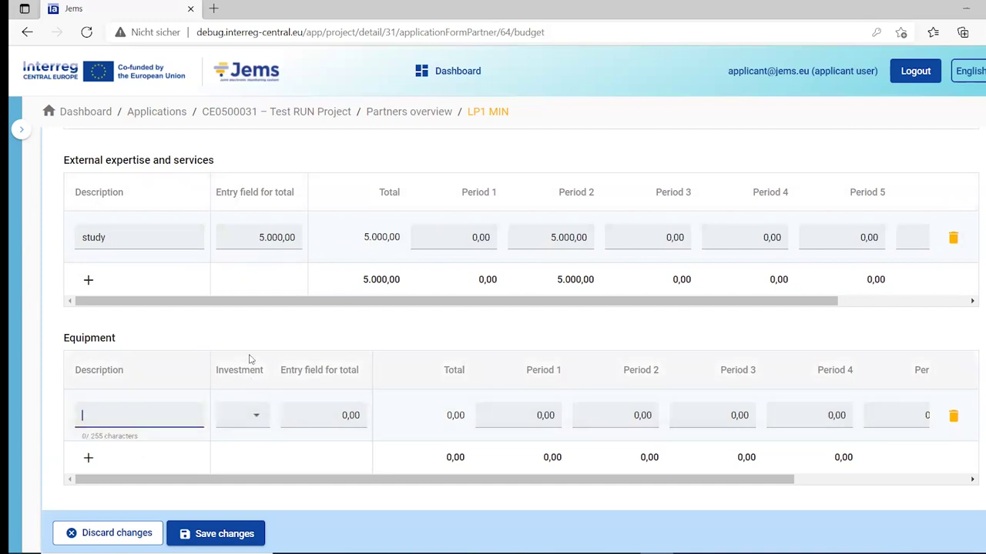
pyautogui.click(258, 423)
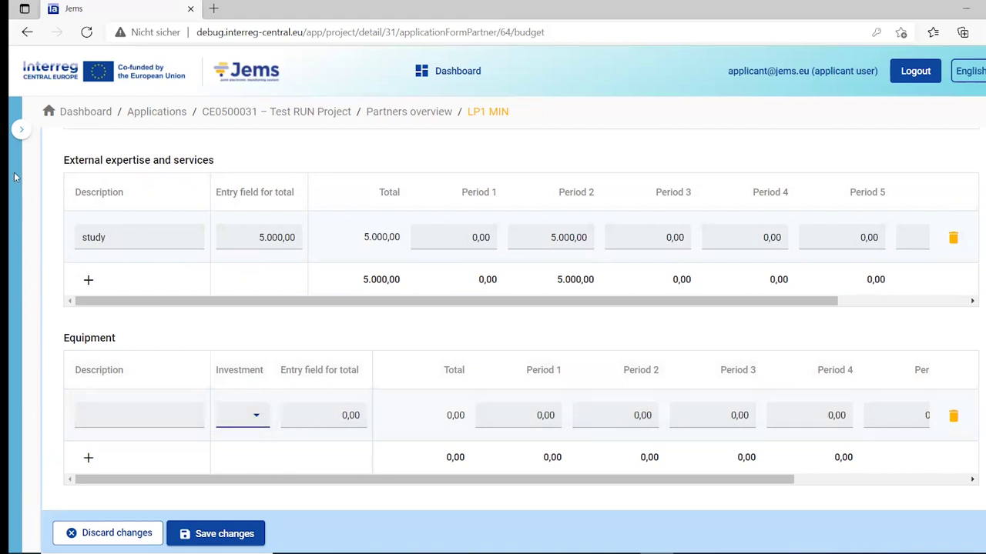
pyautogui.click(22, 129)
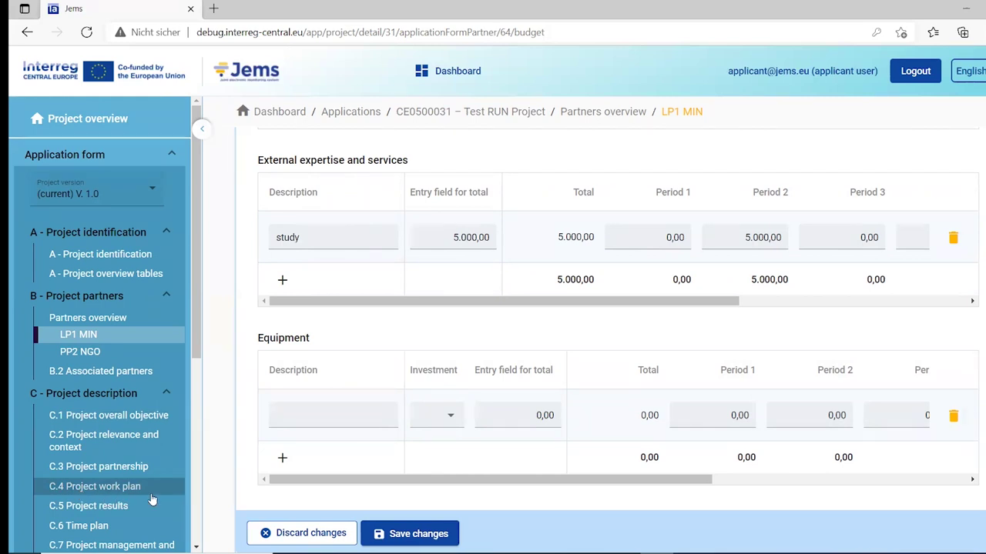
pyautogui.click(447, 419)
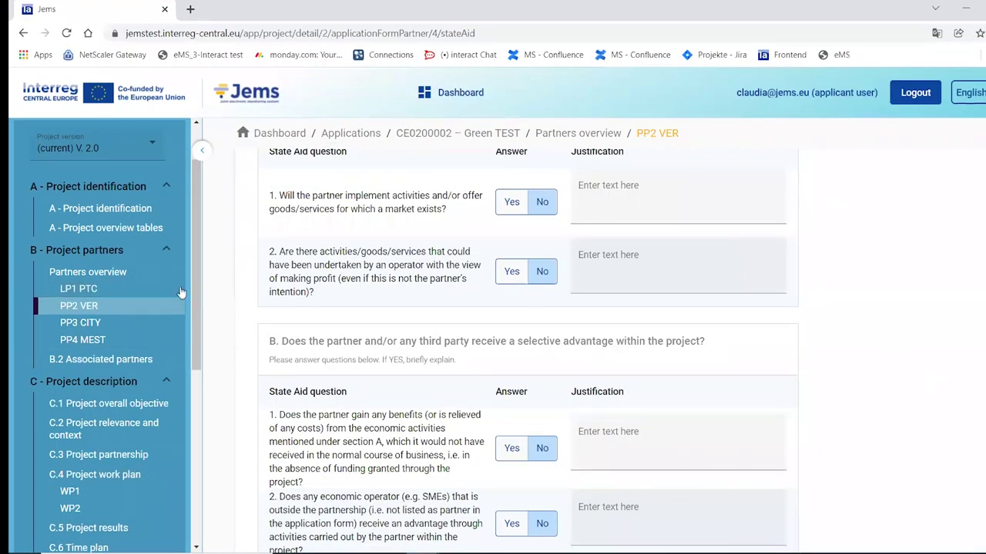
# - Open PP2 VER's budget and assign investment I1.1 to the screens equipment
pyautogui.click(93, 310)
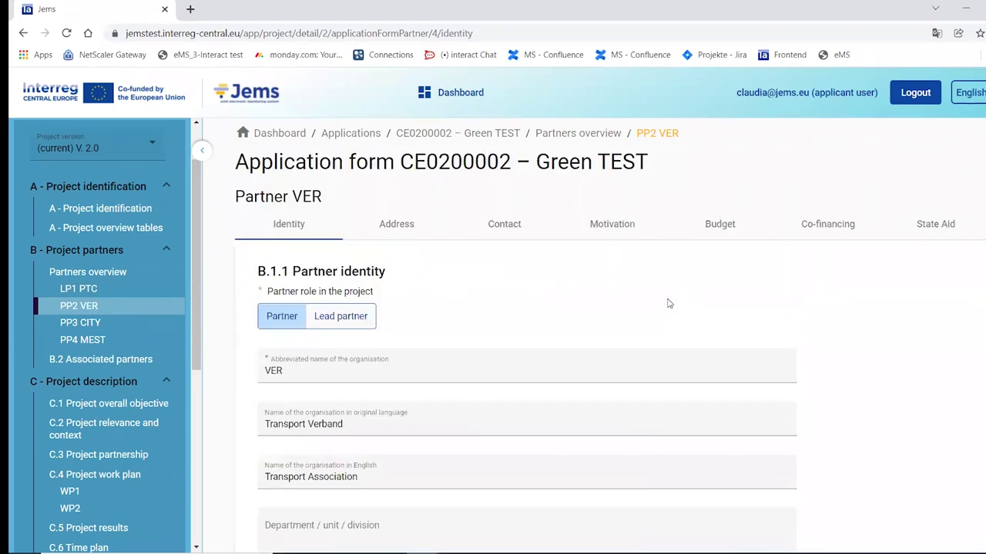
pyautogui.click(713, 230)
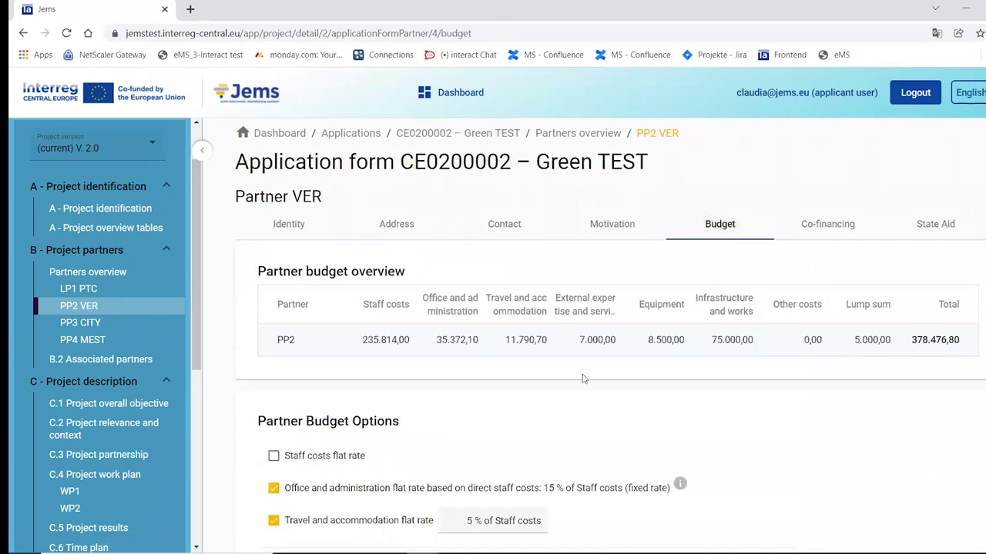
pyautogui.scroll(-10, 583, 379)
pyautogui.scroll(-5, 579, 393)
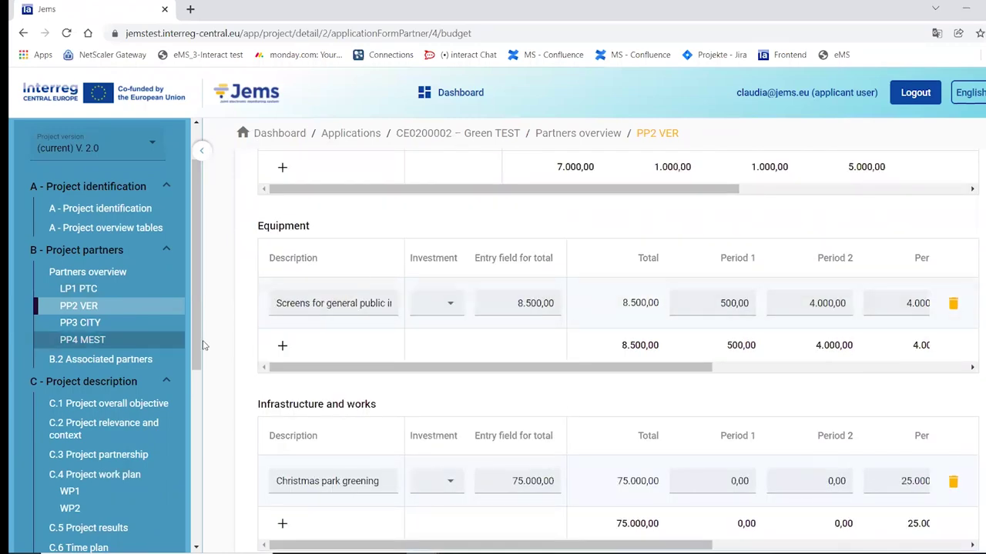
pyautogui.click(455, 308)
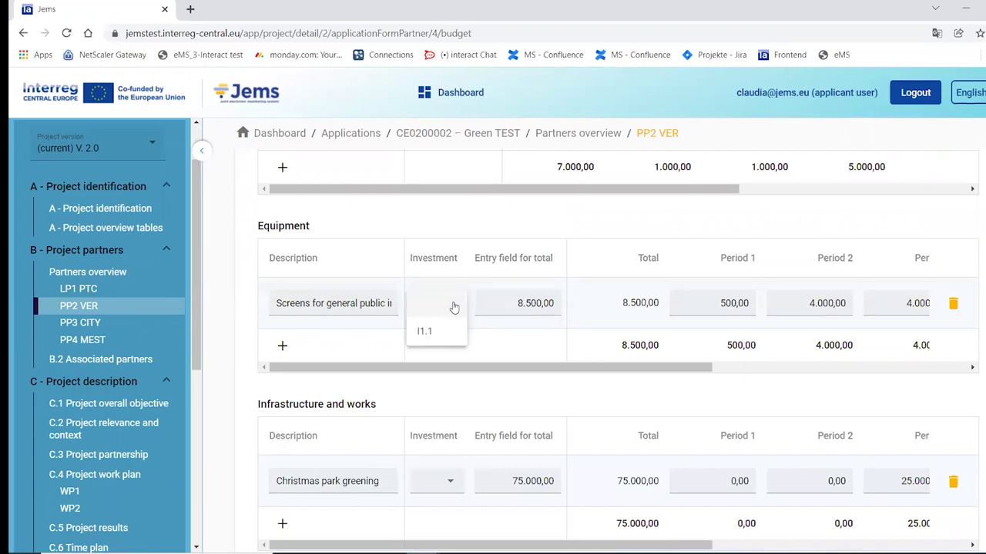
pyautogui.click(428, 337)
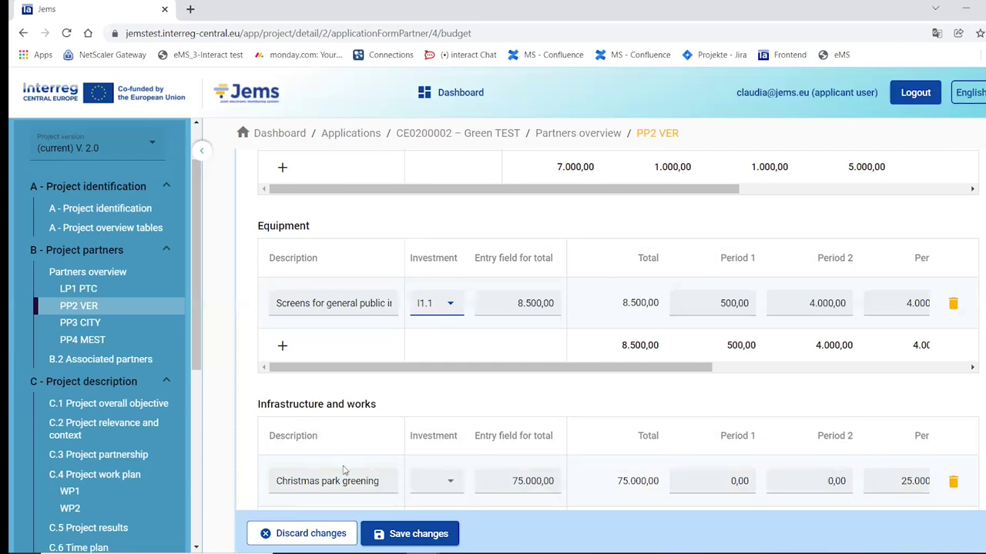
# - Assign I1.1 to Christmas park greening, then discard the unsaved investment changes
pyautogui.scroll(-1, 414, 424)
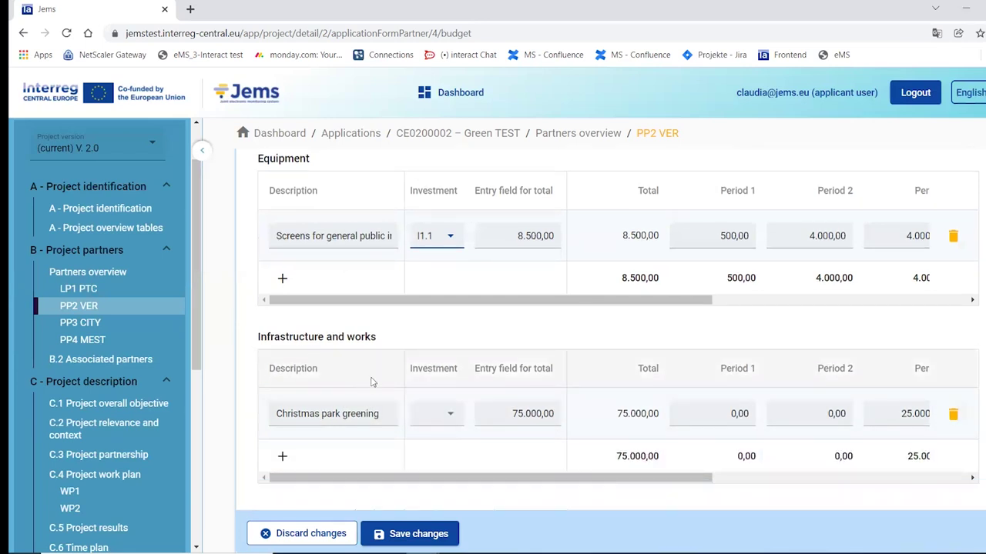
pyautogui.click(448, 414)
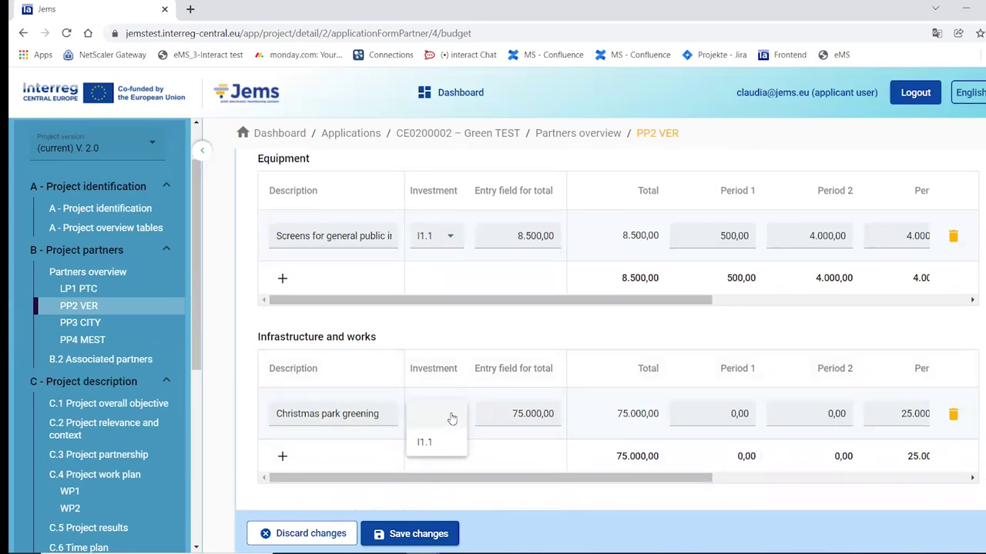
pyautogui.click(425, 446)
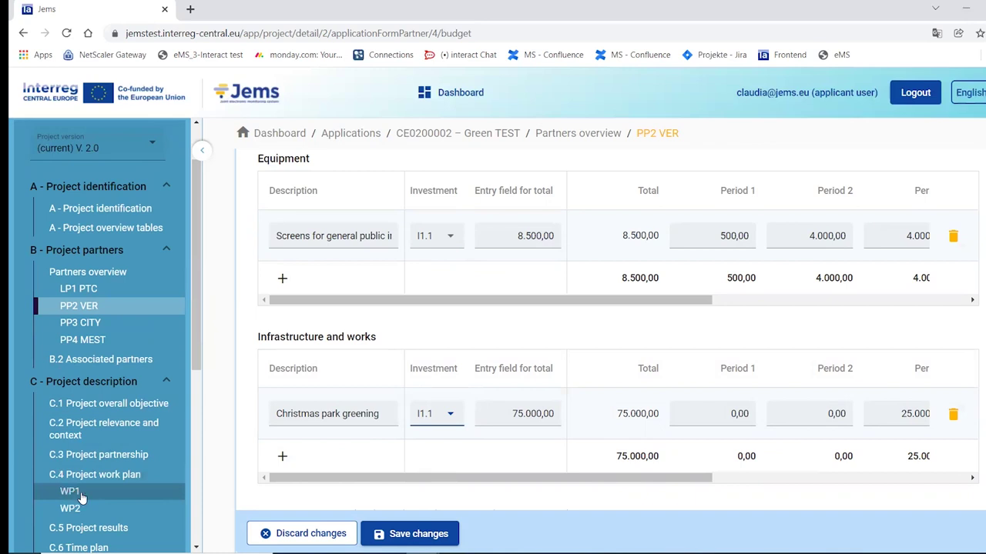
pyautogui.click(312, 533)
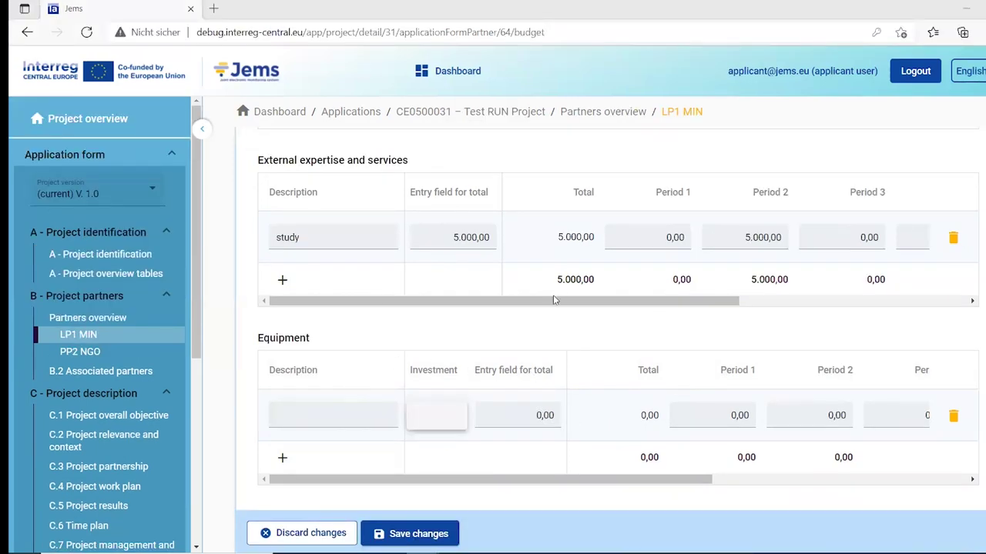
# - Add a blank Infrastructure and works row beside Equipment in LP1 MIN's budget, hiding the section list for width
pyautogui.scroll(-2, 504, 315)
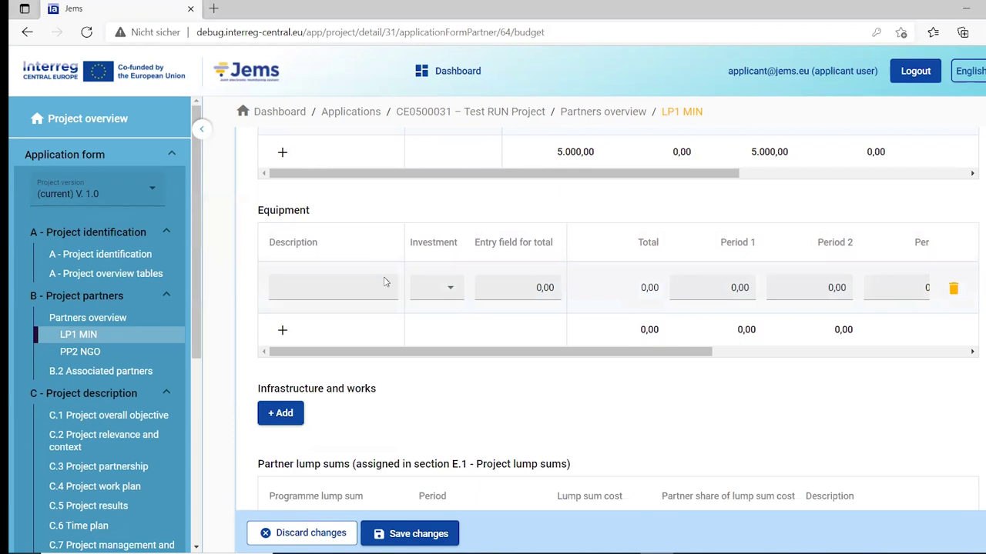
pyautogui.scroll(-1, 385, 282)
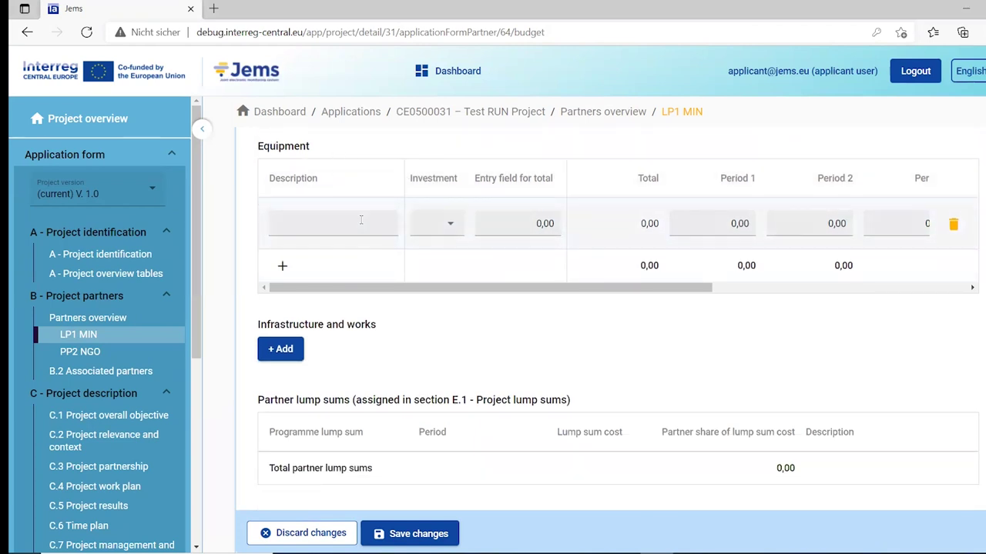
pyautogui.click(271, 352)
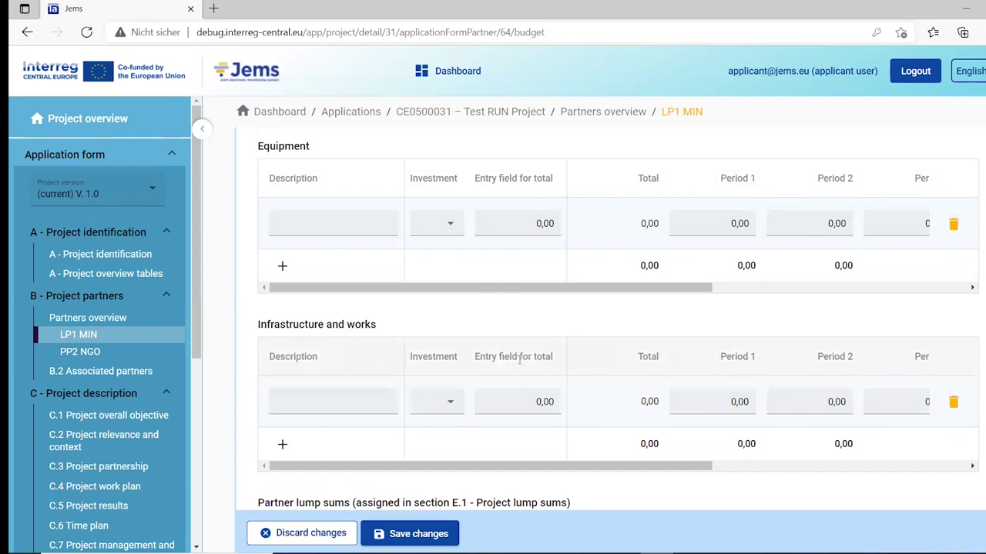
pyautogui.scroll(-1, 519, 366)
pyautogui.scroll(4, 552, 428)
pyautogui.scroll(-4, 498, 388)
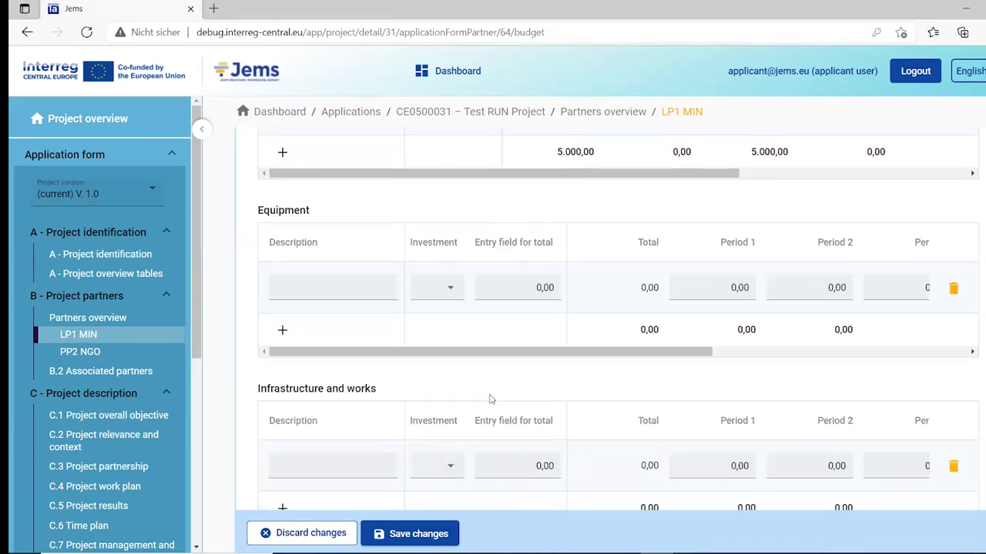
pyautogui.click(202, 130)
pyautogui.scroll(10, 618, 262)
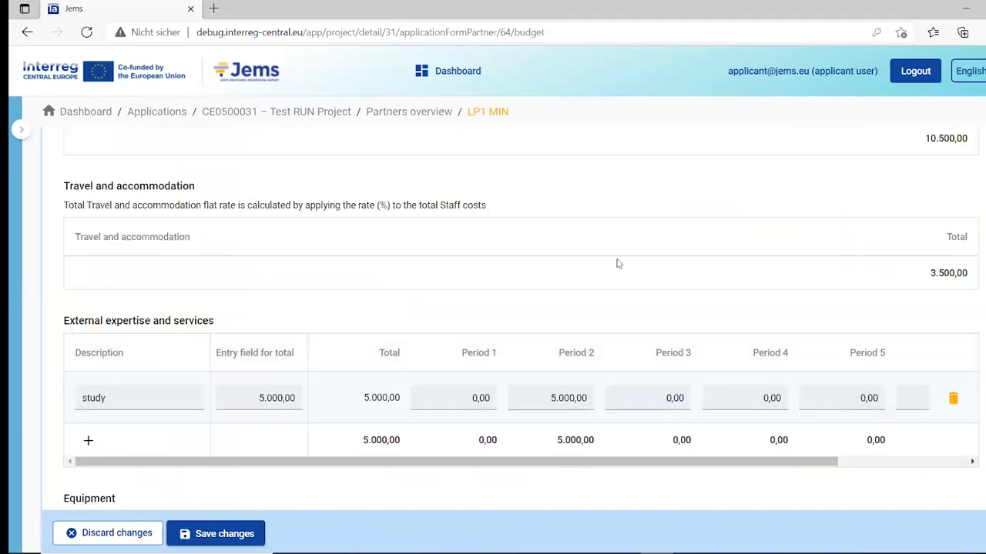
pyautogui.scroll(3, 539, 266)
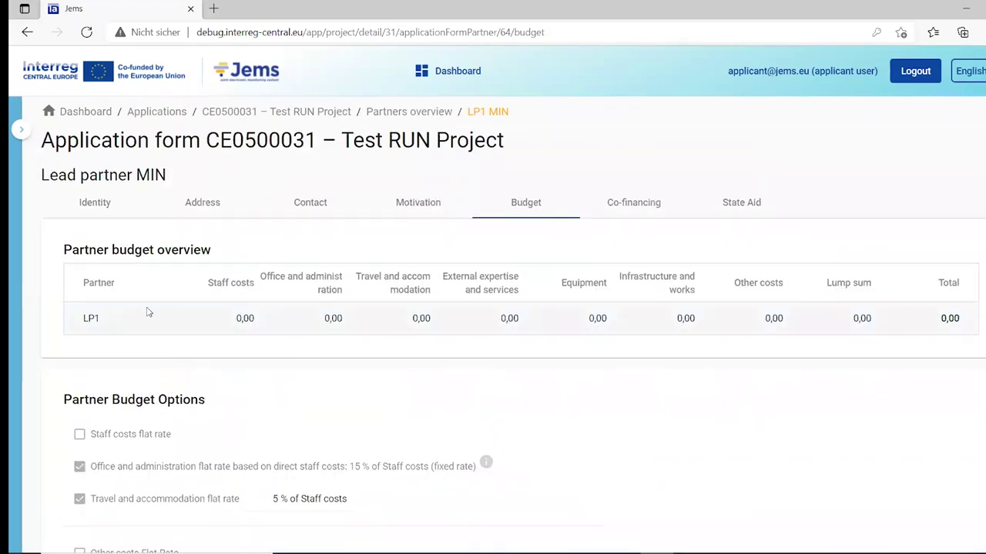
# - Check LP1 MIN's partner budget overview, which totals 89.000,00
pyautogui.scroll(-8, 394, 318)
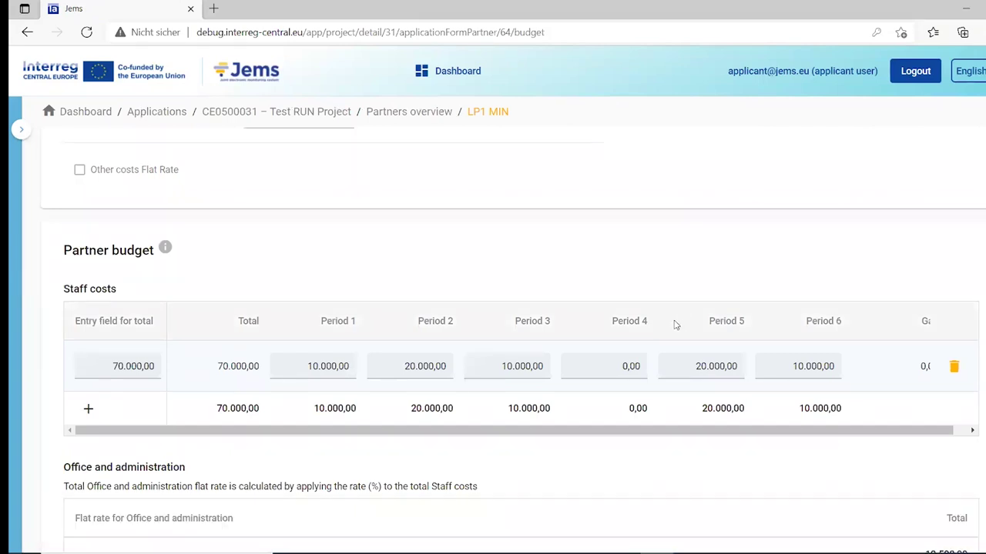
pyautogui.scroll(5, 676, 326)
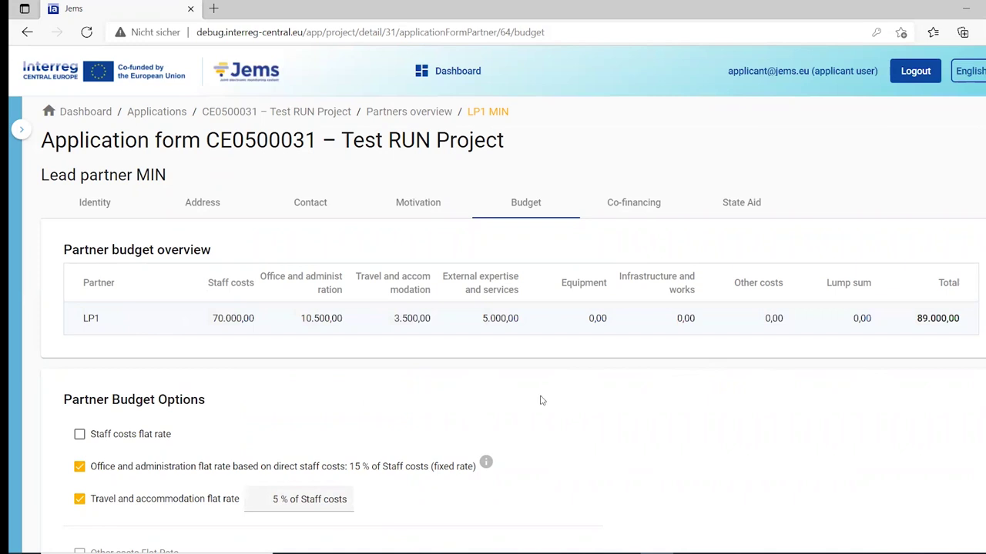
pyautogui.scroll(-1, 192, 473)
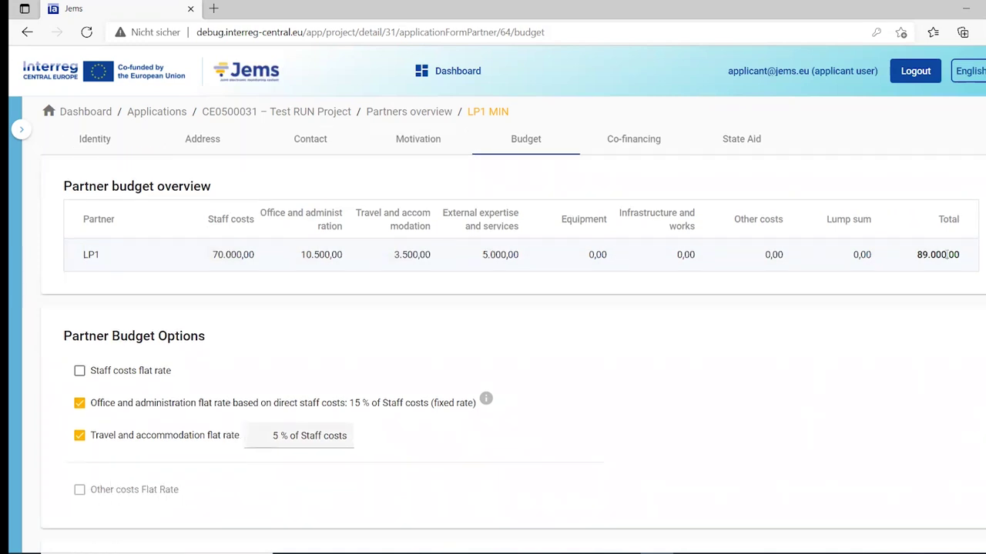
pyautogui.scroll(1, 847, 338)
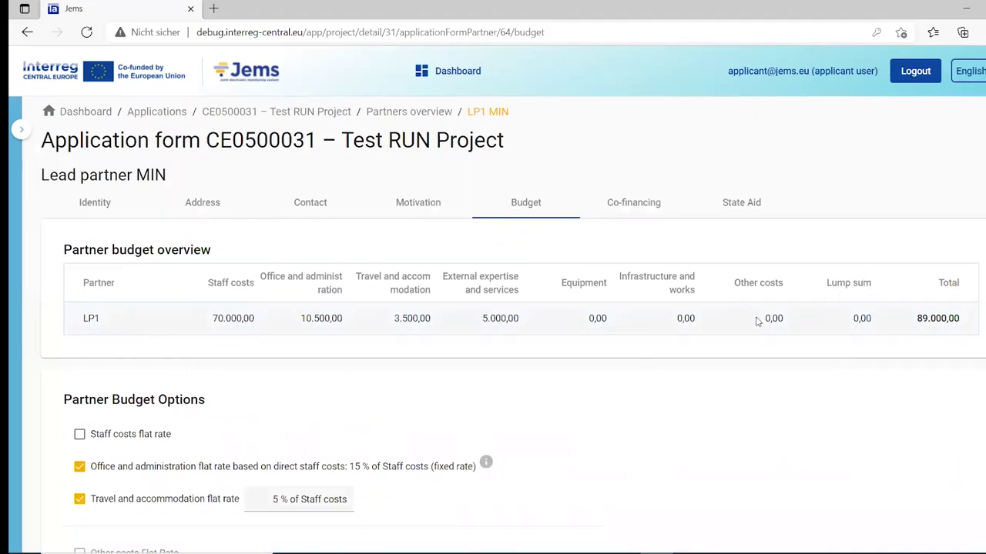
pyautogui.moveTo(736, 303); pyautogui.dragTo(746, 316)
pyautogui.click(784, 303)
pyautogui.scroll(-15, 513, 323)
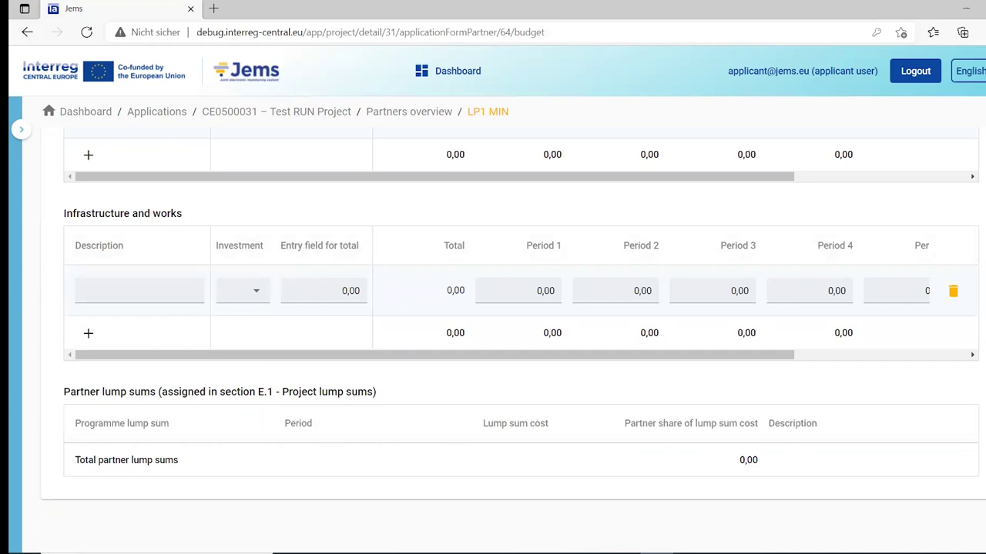
# - Switch to the maximized Green TEST window and open lead partner LP1 PTC's form
pyautogui.hotkey('alt', 'Tab')
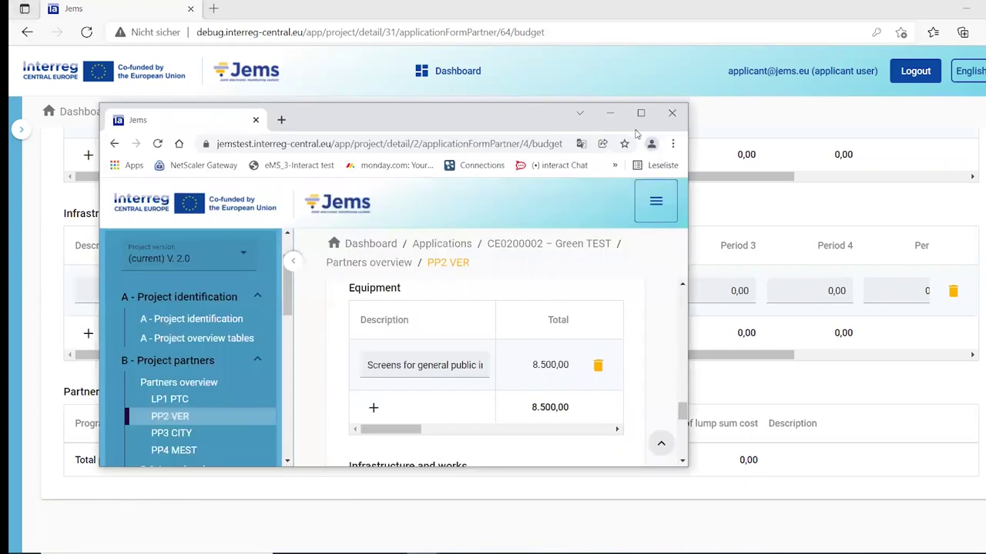
pyautogui.click(642, 113)
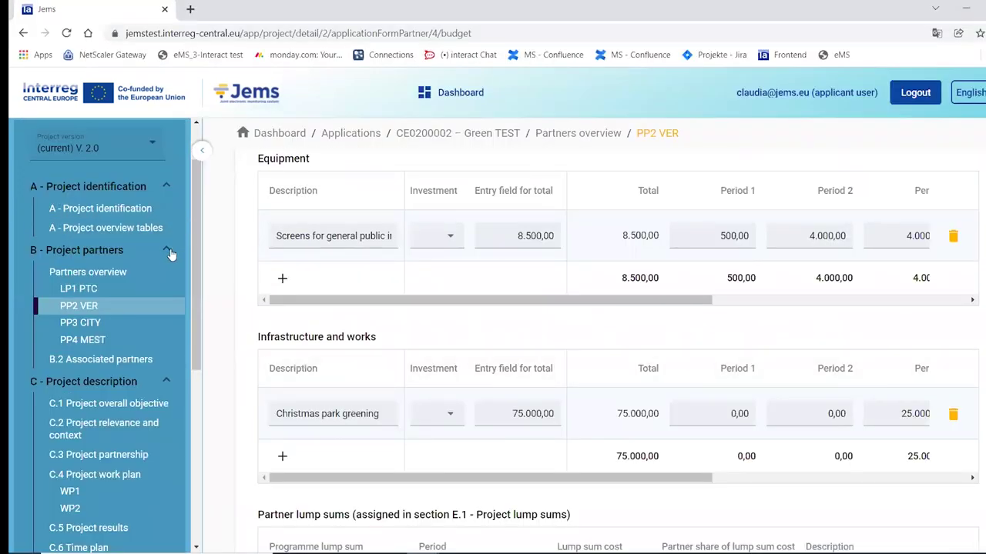
pyautogui.scroll(2, 171, 255)
pyautogui.click(96, 358)
# - Open the partner's Budget section and scroll to Partner lump sums, which total 0,00
pyautogui.scroll(7, 682, 369)
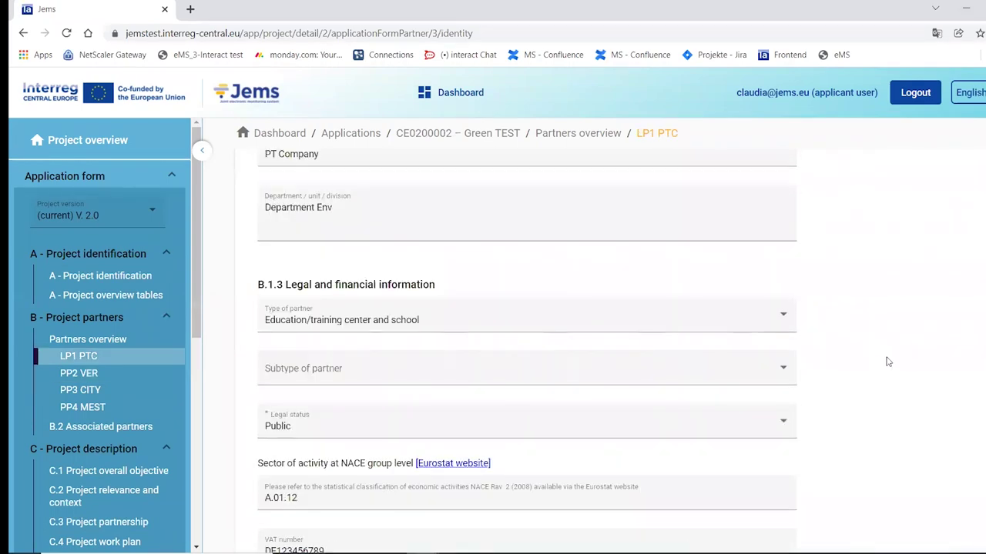
pyautogui.click(727, 171)
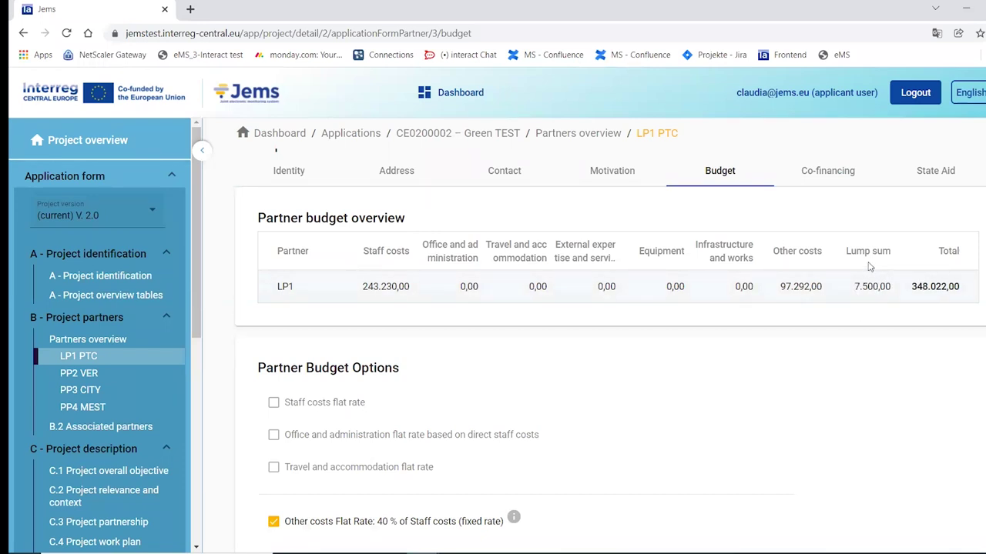
pyautogui.scroll(-10, 484, 479)
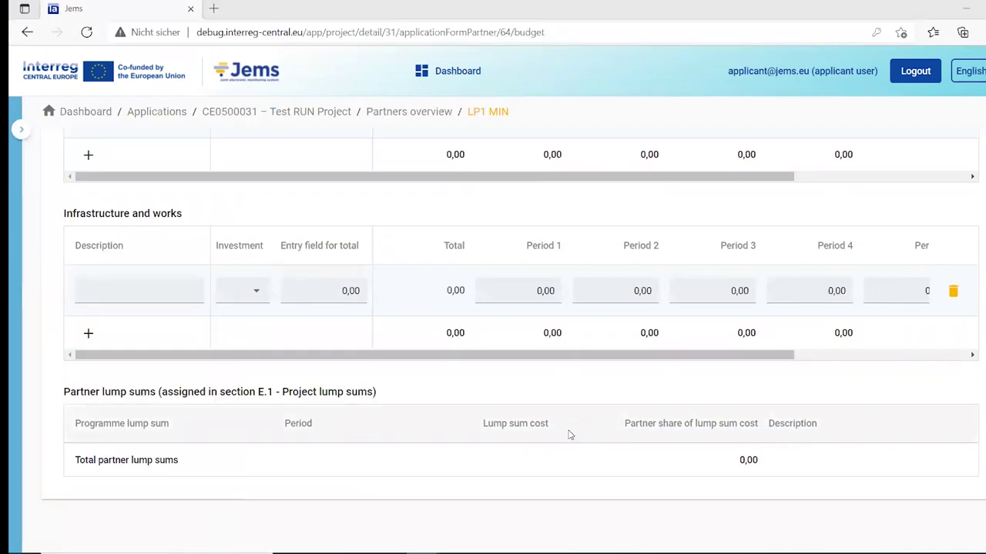
# - Check LP1 MIN's Budget tab, then go back to the project partners overview
pyautogui.scroll(5, 570, 435)
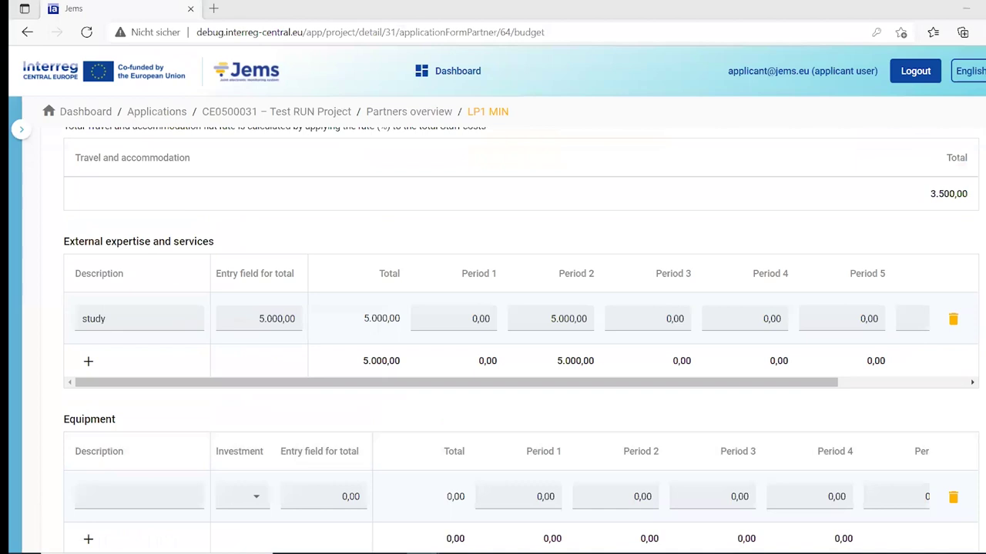
pyautogui.scroll(10, 540, 226)
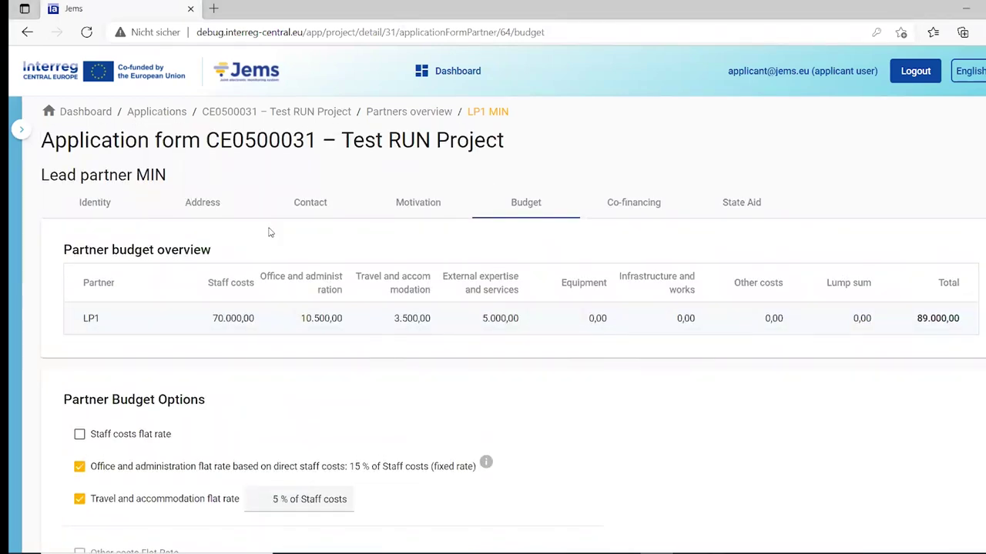
pyautogui.click(25, 132)
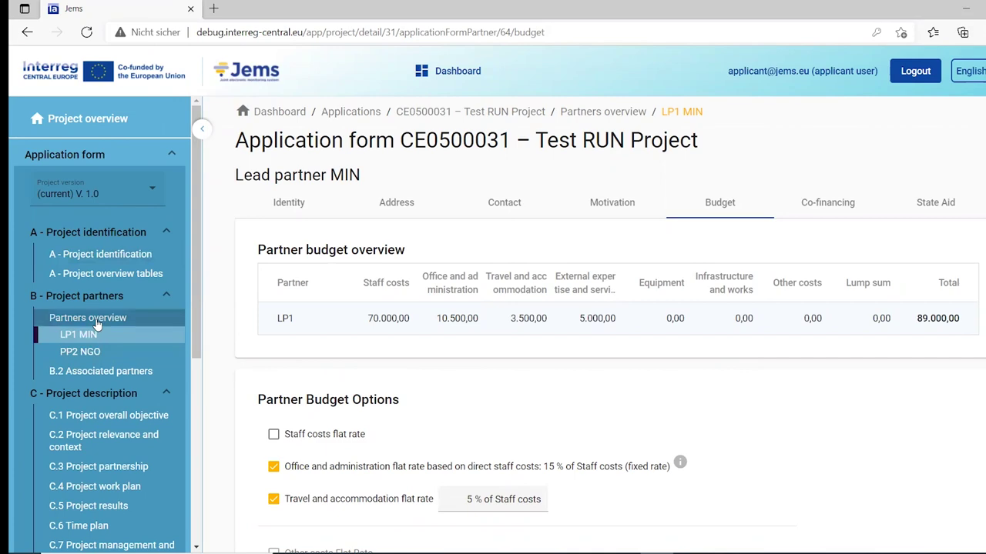
pyautogui.click(98, 324)
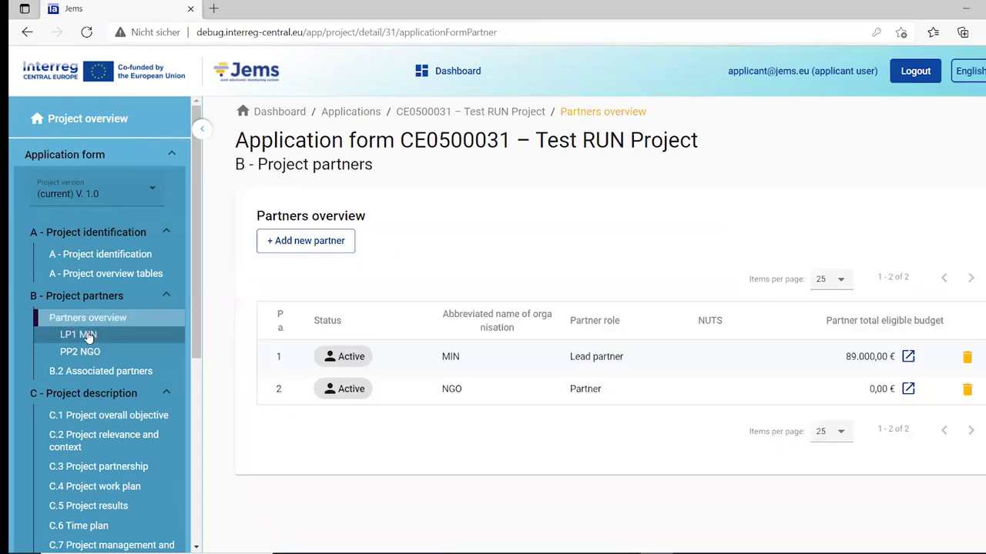
pyautogui.click(88, 336)
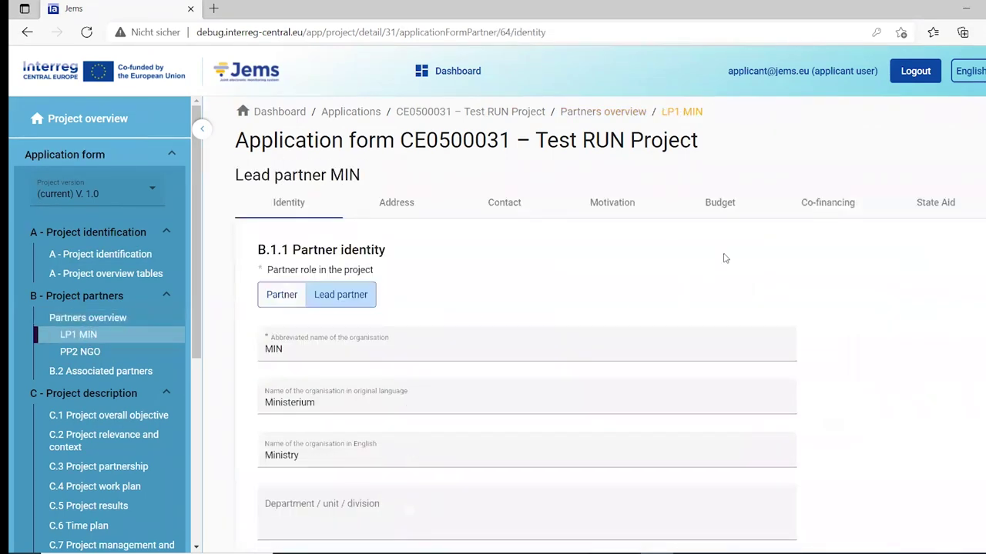
pyautogui.click(722, 206)
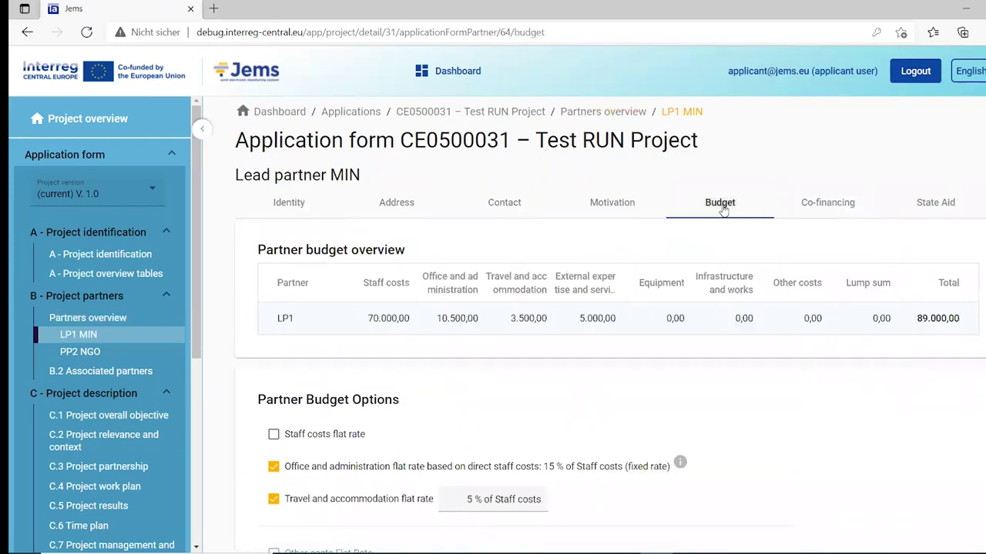
pyautogui.click(103, 322)
# - Open PP2 NGO's Co-financing tab after checking its 100.800,00 budget breakdown
pyautogui.scroll(-7, 720, 392)
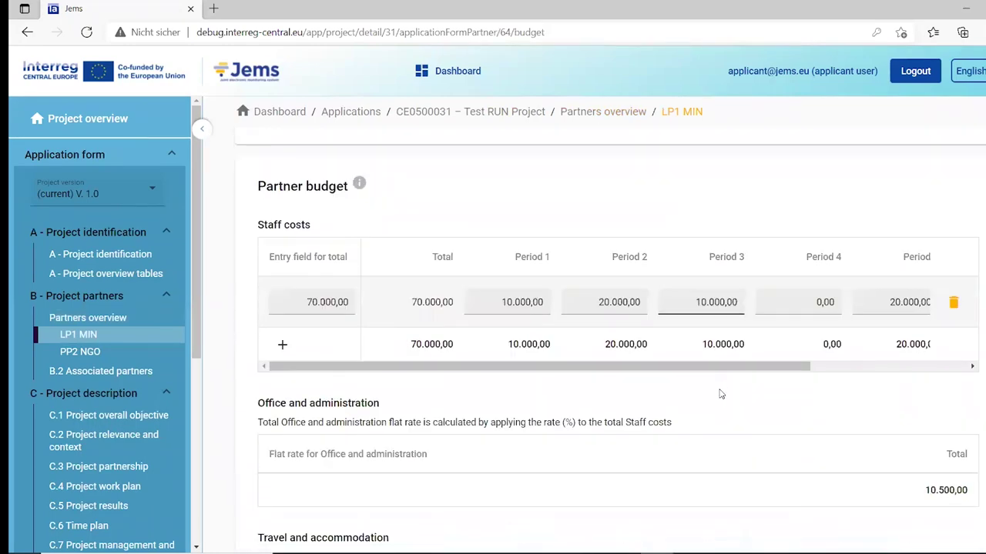
pyautogui.scroll(-3, 724, 382)
pyautogui.scroll(3, 726, 367)
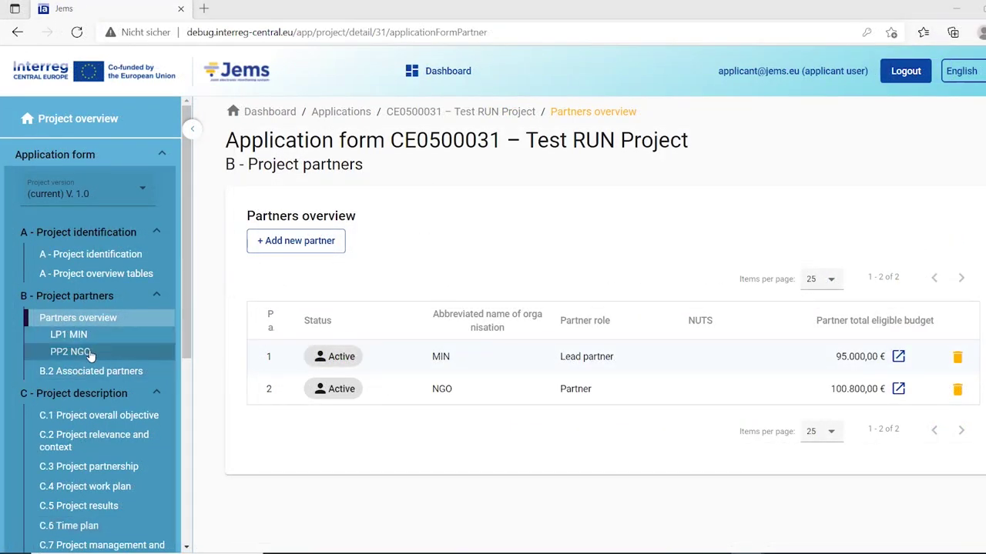
pyautogui.click(87, 354)
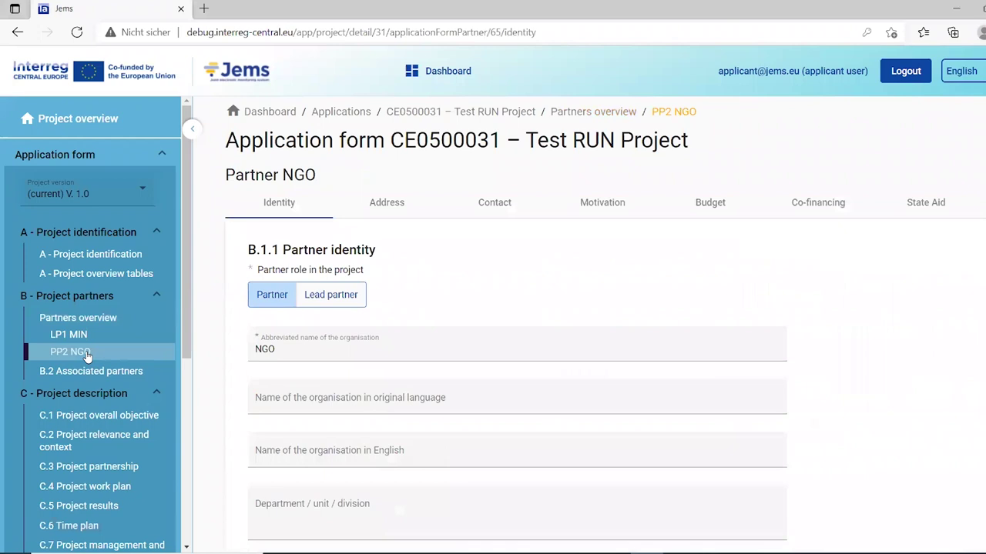
pyautogui.click(818, 204)
pyautogui.click(714, 204)
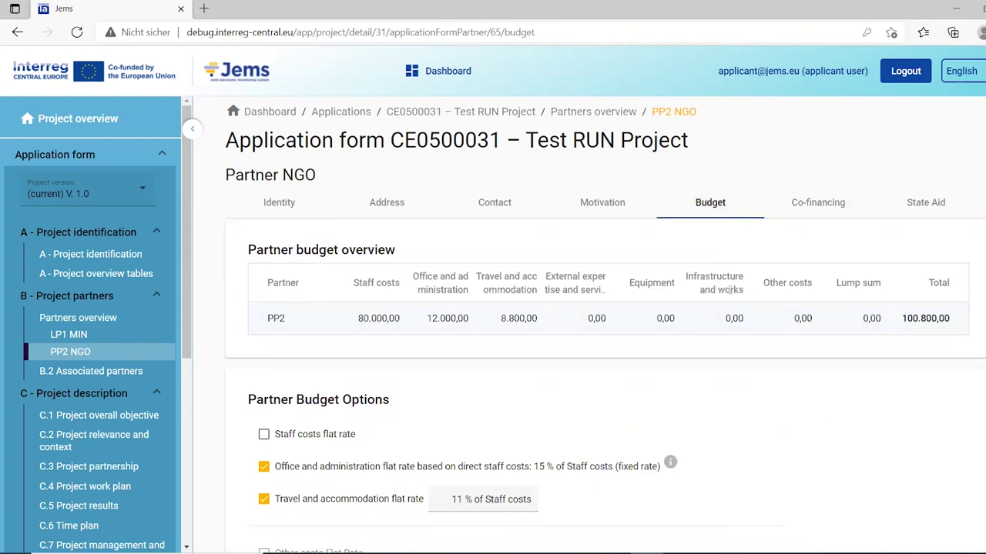
pyautogui.click(821, 206)
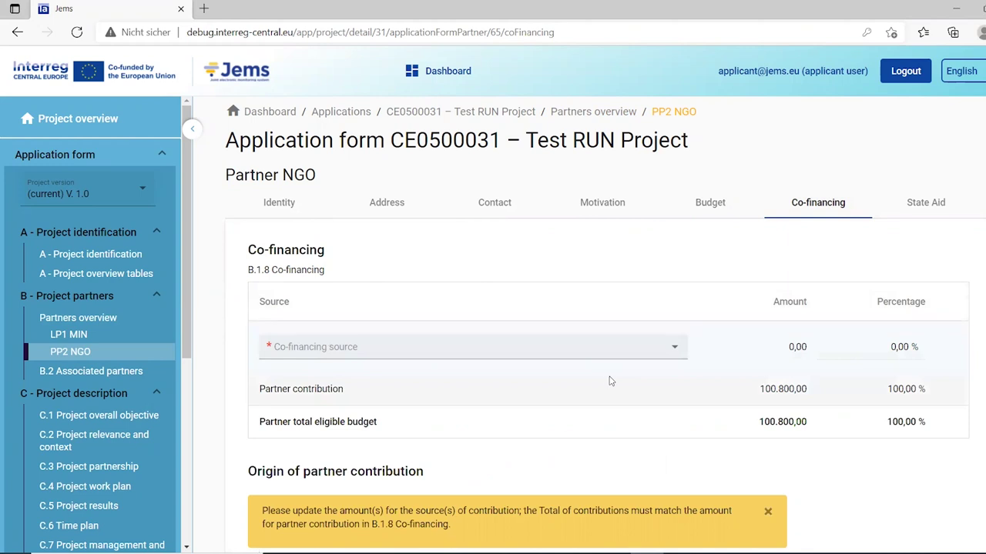
# - Review PP2 NGO's 100.800,00 total eligible budget on the Co-financing tab
pyautogui.scroll(-1, 751, 384)
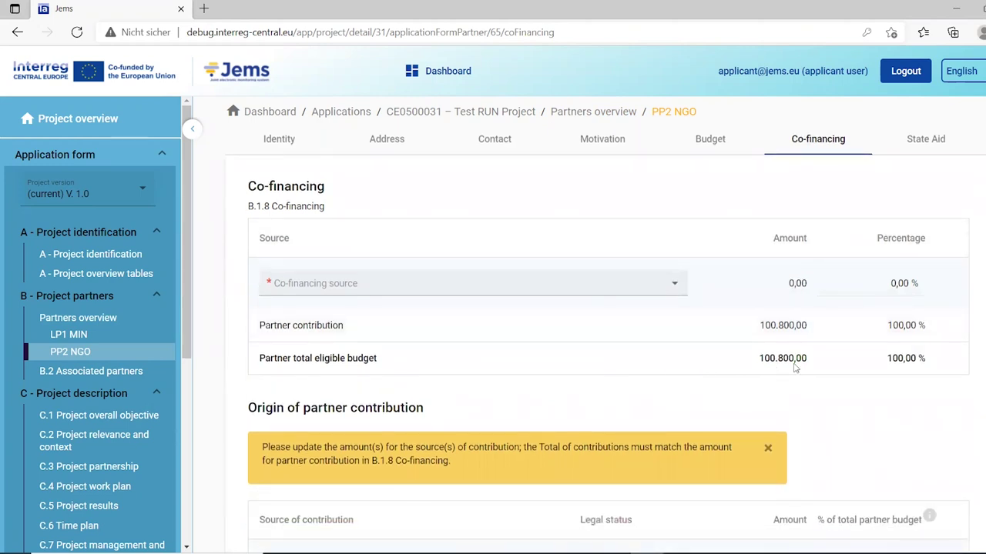
pyautogui.moveTo(757, 359); pyautogui.dragTo(809, 362)
pyautogui.click(839, 362)
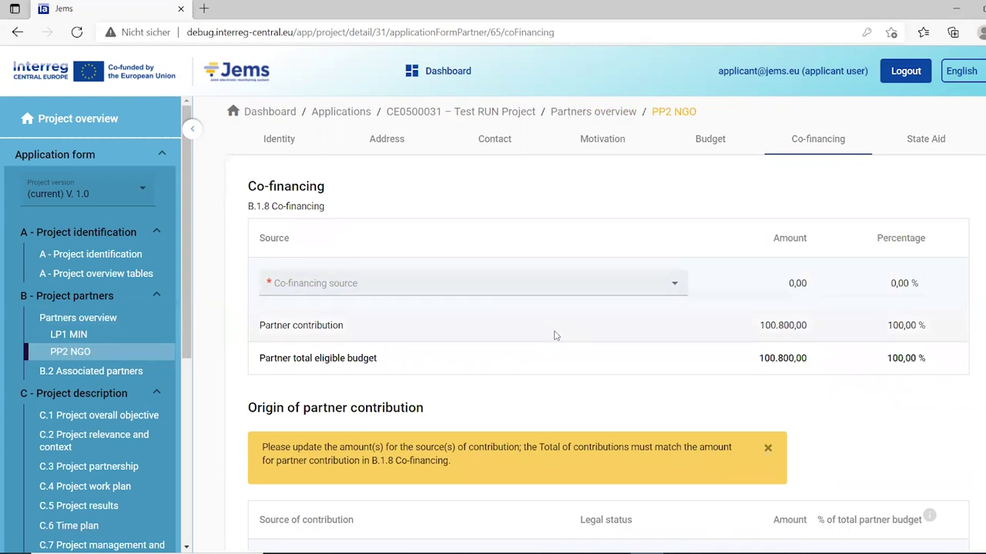
pyautogui.scroll(-1, 378, 281)
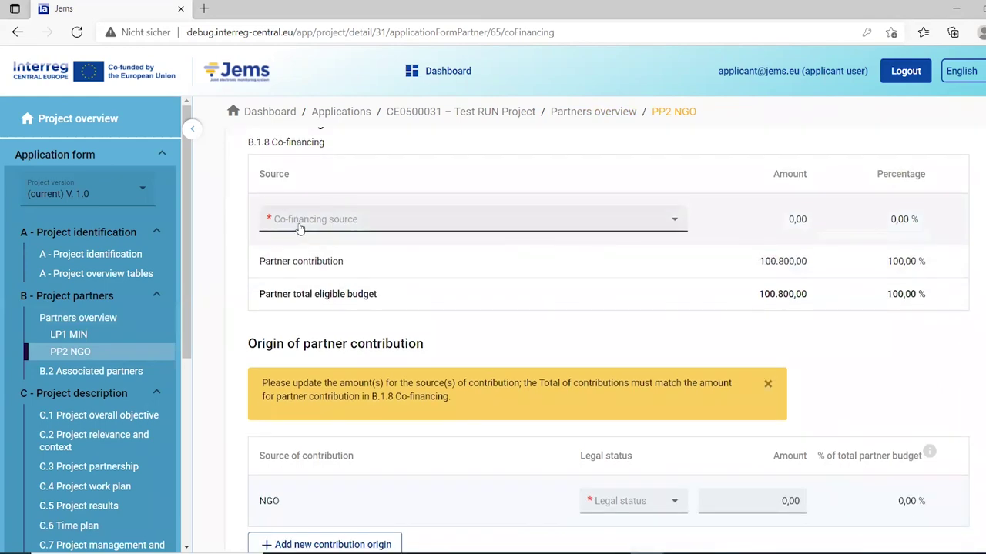
pyautogui.scroll(-3, 584, 275)
pyautogui.scroll(4, 583, 275)
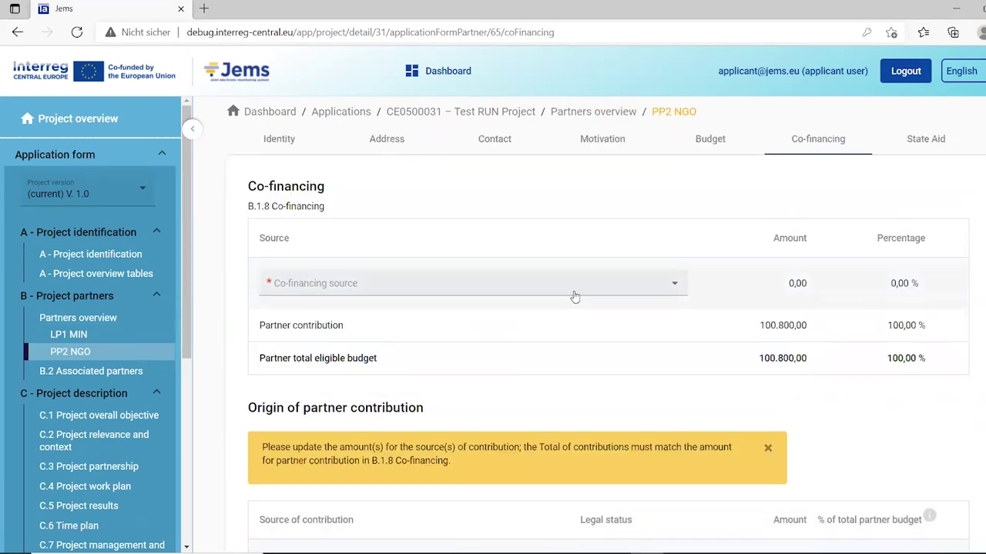
pyautogui.scroll(1, 537, 397)
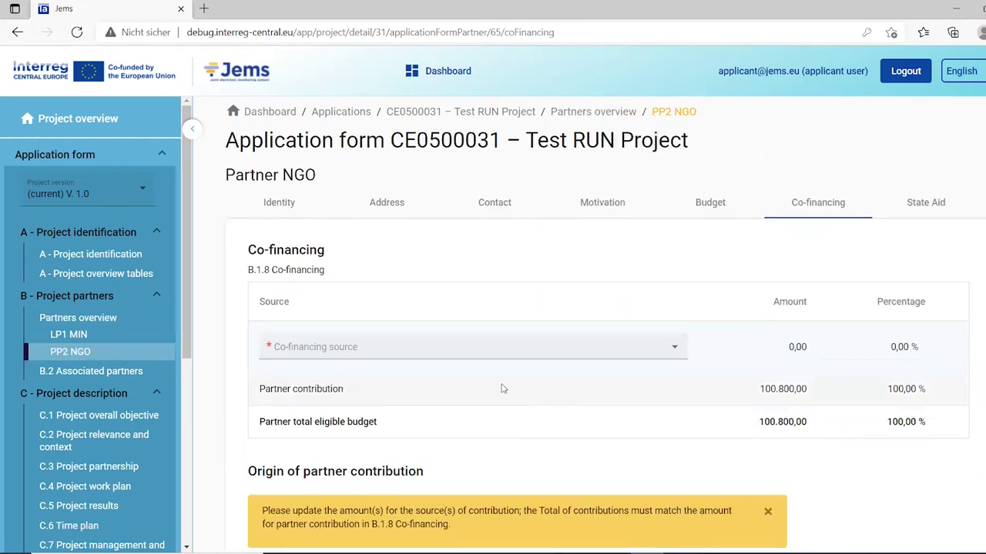
# - Select ERDF as the co-financing source, giving 80.640,00 (80 %) and a 20.160,00 contribution
pyautogui.click(675, 352)
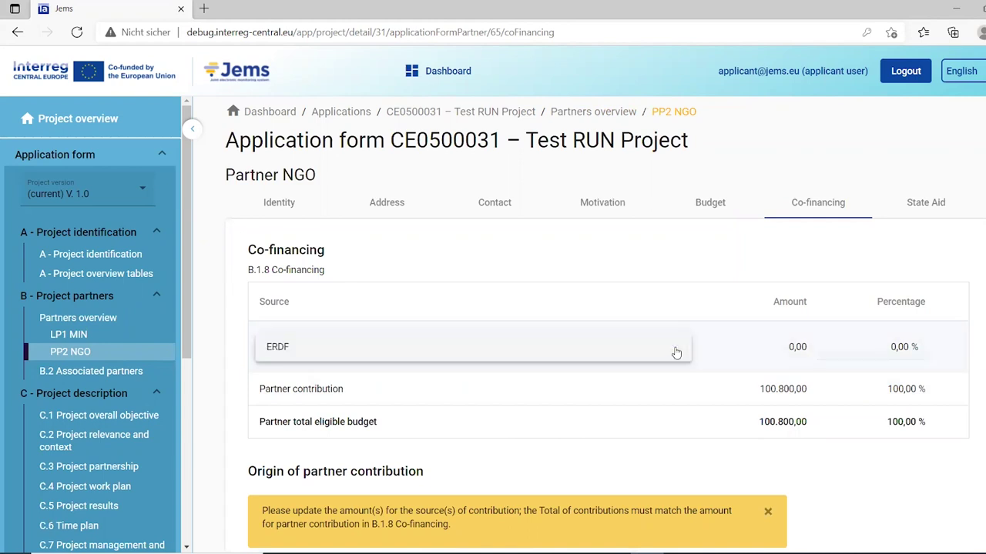
pyautogui.click(356, 351)
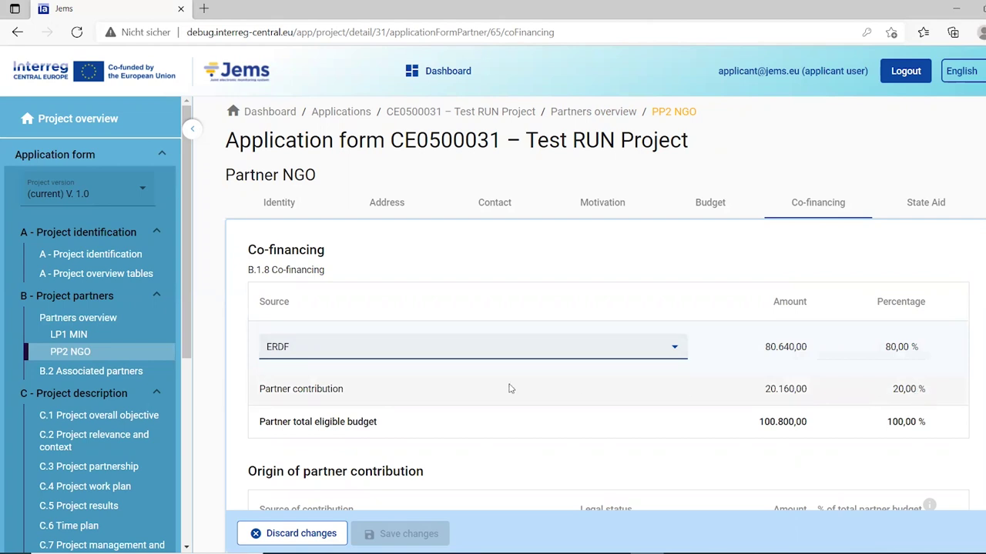
pyautogui.scroll(-1, 797, 390)
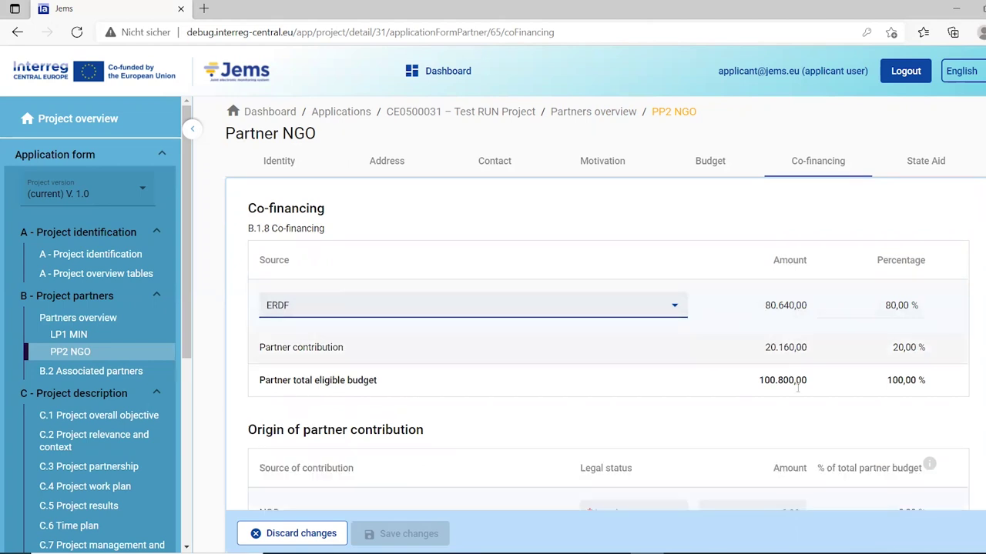
pyautogui.scroll(-1, 821, 369)
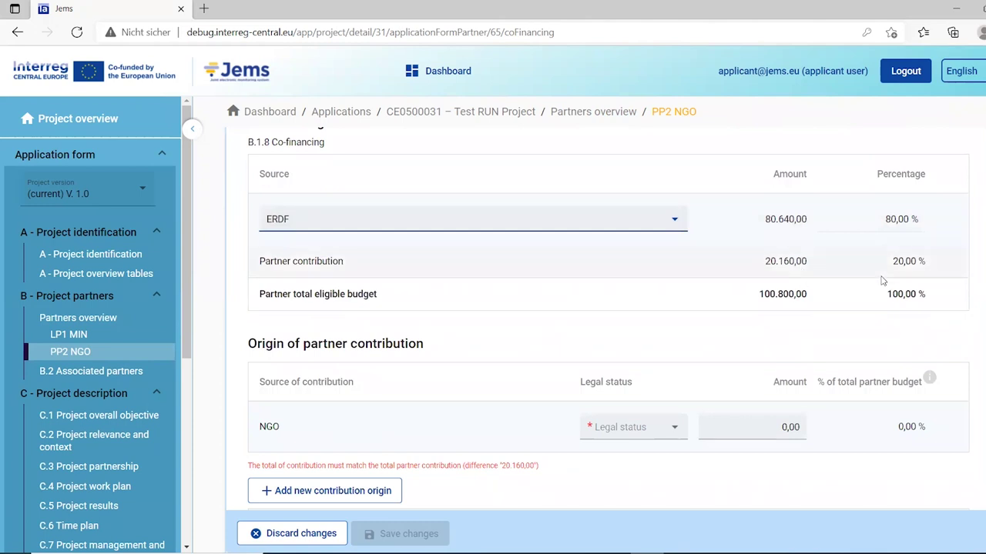
pyautogui.scroll(-1, 883, 281)
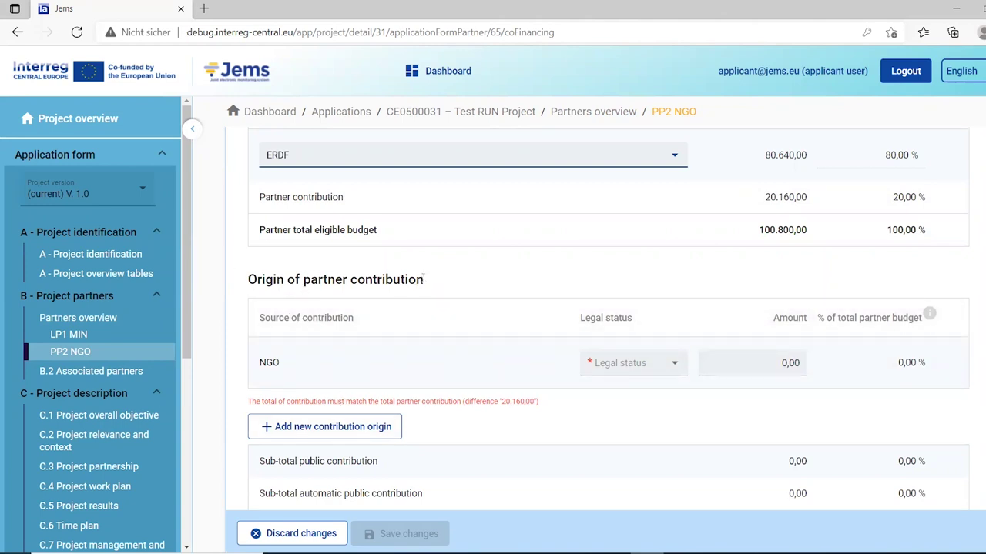
pyautogui.scroll(3, 365, 356)
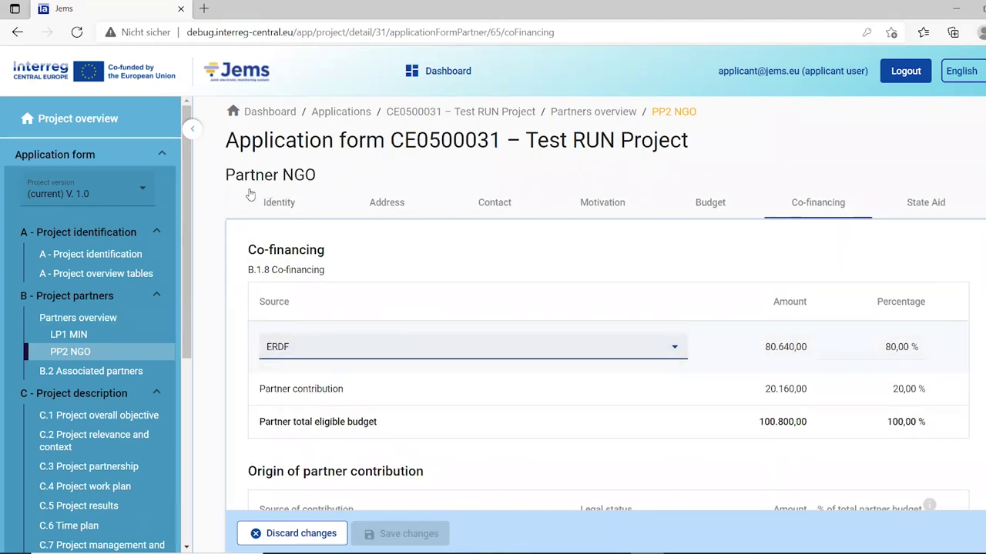
pyautogui.scroll(-3, 431, 308)
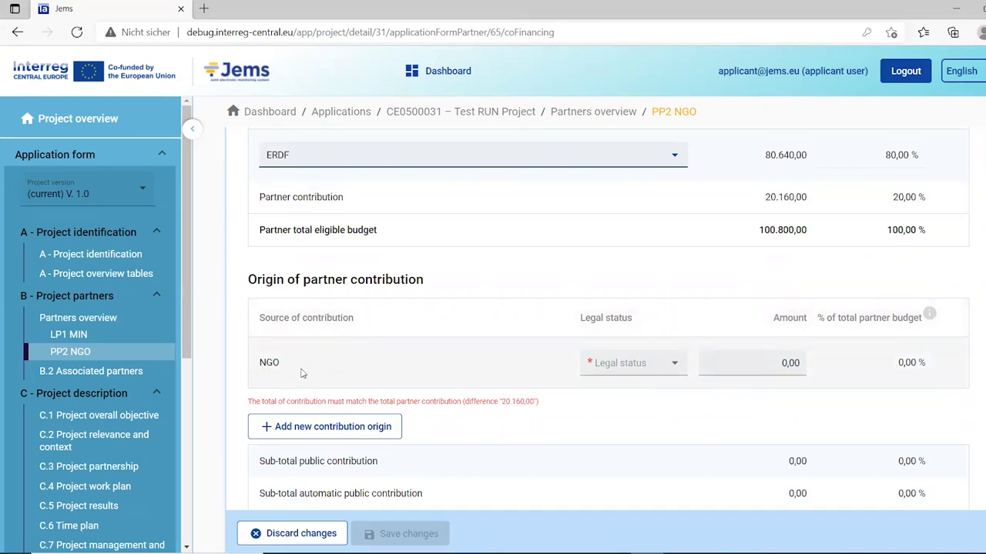
# - Set the NGO contribution origin's legal status to Private
pyautogui.click(675, 366)
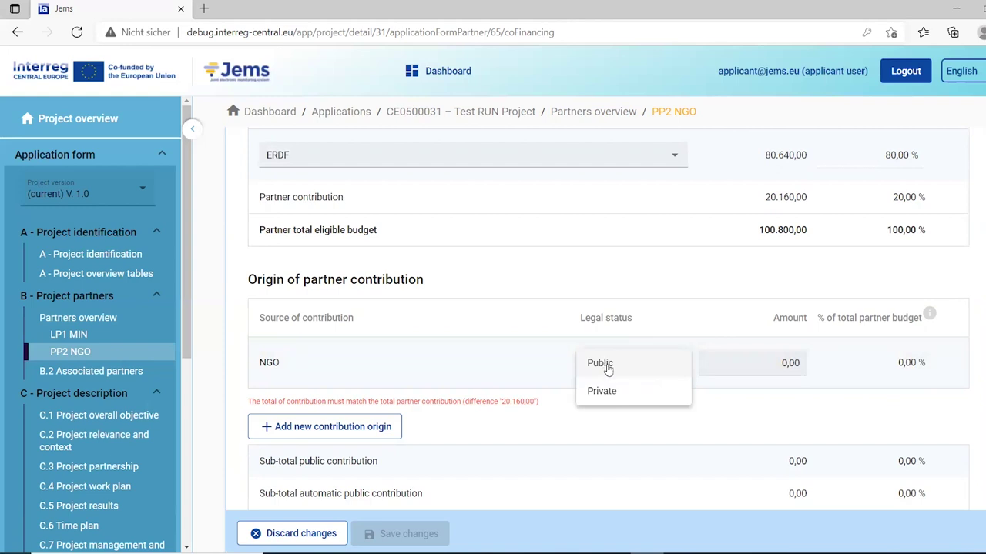
pyautogui.click(602, 392)
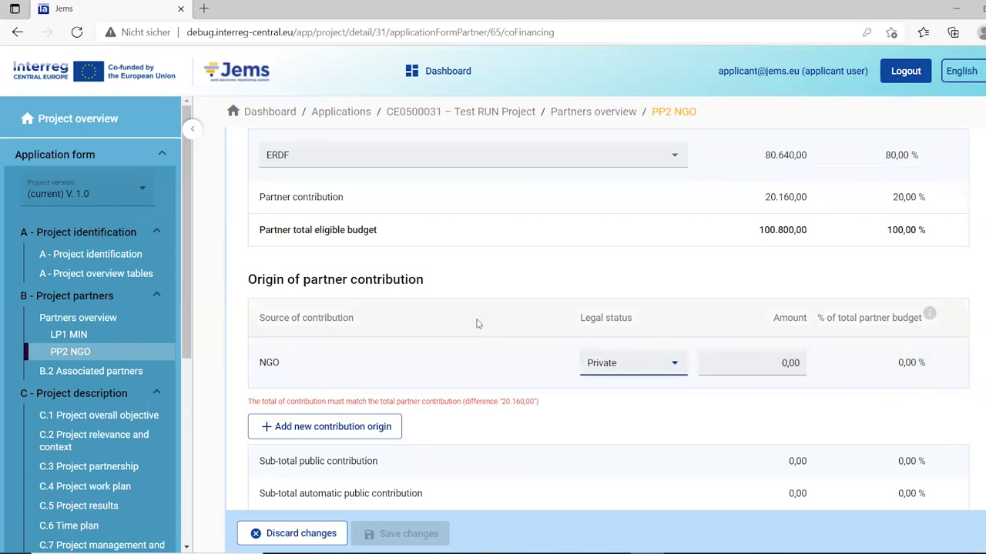
pyautogui.scroll(3, 336, 236)
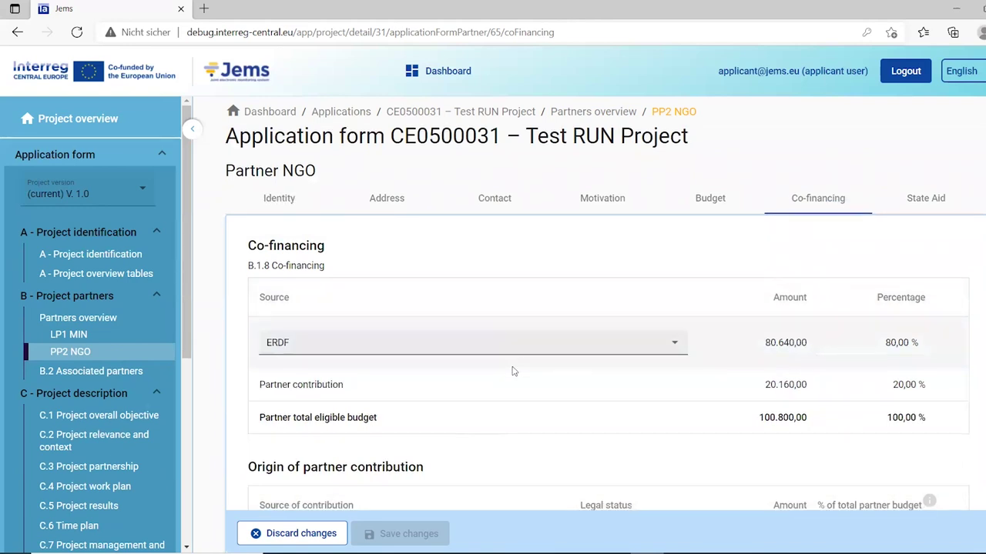
pyautogui.scroll(-2, 513, 370)
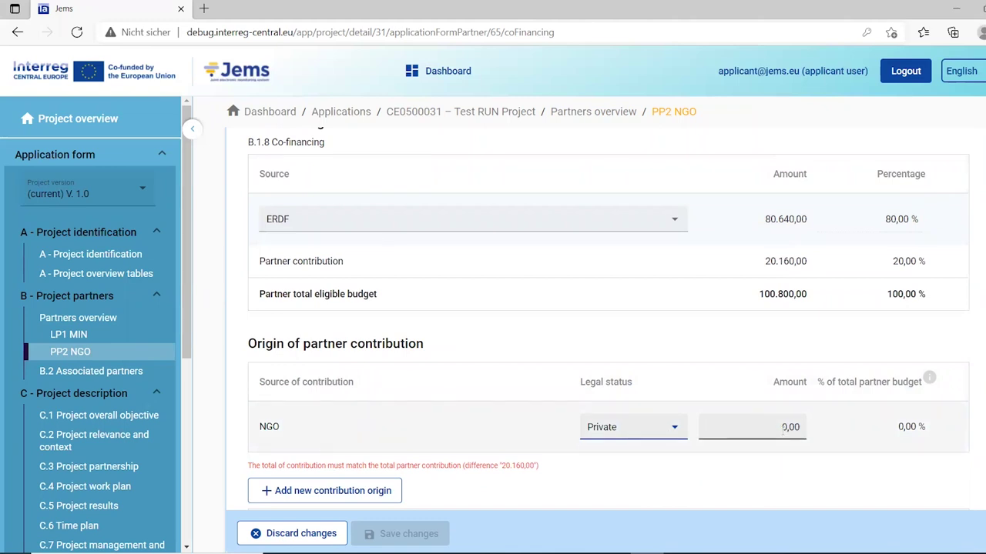
# - Copy the 20.160,00 partner contribution into the NGO amount field
pyautogui.moveTo(816, 265); pyautogui.dragTo(775, 268)
pyautogui.hotkey('ctrl', 'c')
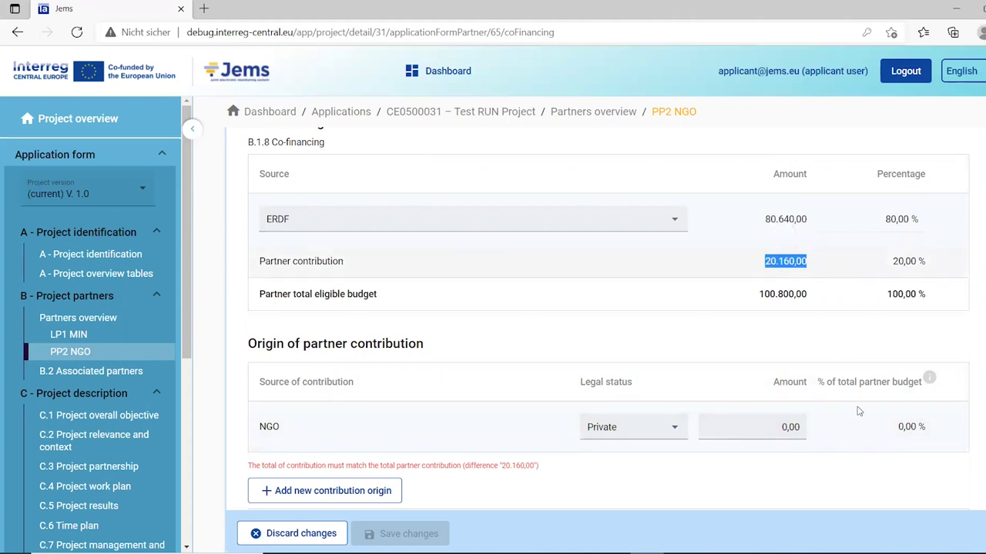
pyautogui.moveTo(804, 427); pyautogui.dragTo(780, 427)
pyautogui.hotkey('ctrl', 'v')
pyautogui.click(822, 462)
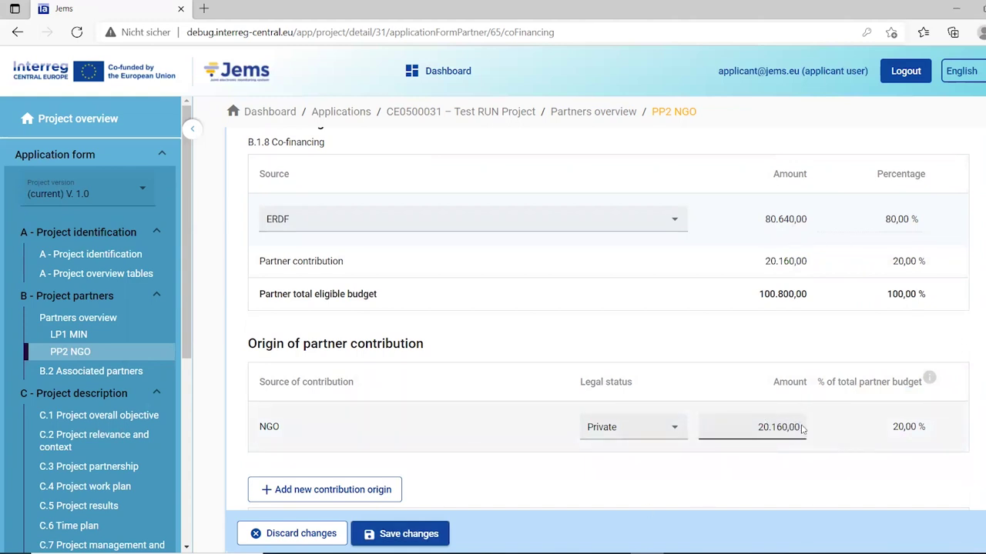
pyautogui.click(763, 426)
pyautogui.press('BackSpace')
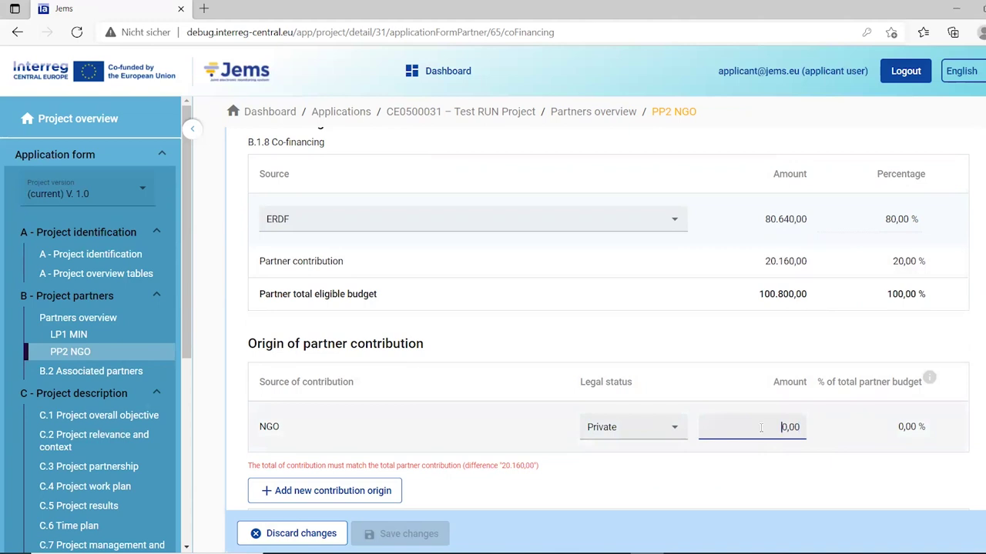
pyautogui.write('20.160.000,00')
pyautogui.click(777, 472)
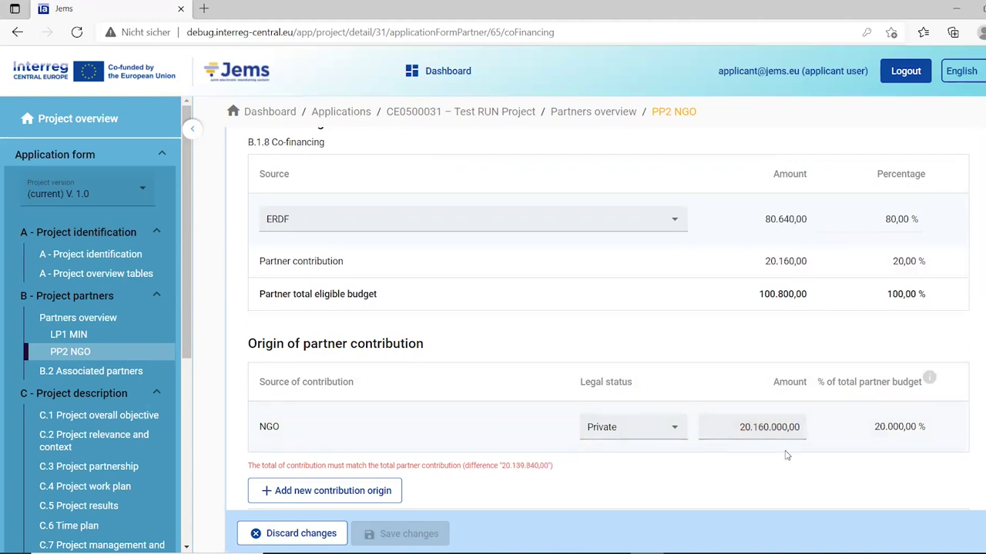
# - Trim the extra zeros so the NGO amount reads 20.160,00
pyautogui.click(798, 427)
pyautogui.hotkey('ctrl', 'a')
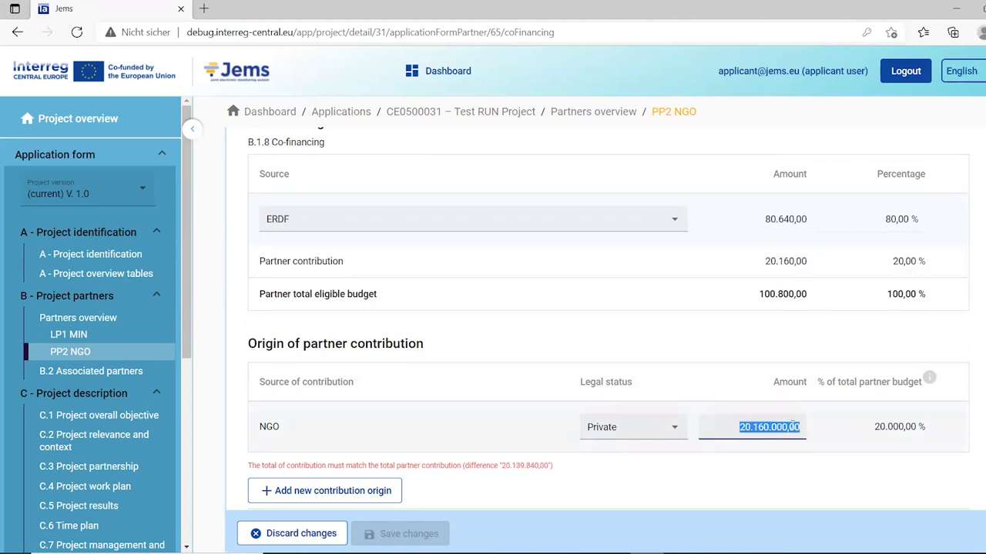
pyautogui.click(798, 427)
pyautogui.press('BackSpace')
pyautogui.press('BackSpace')
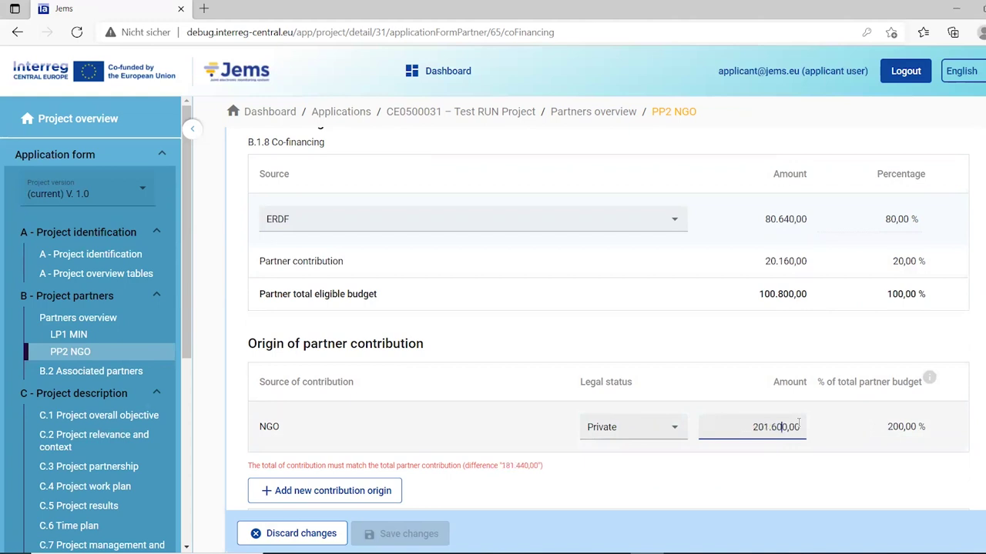
pyautogui.doubleClick(789, 428)
pyautogui.click(782, 428)
pyautogui.press('BackSpace')
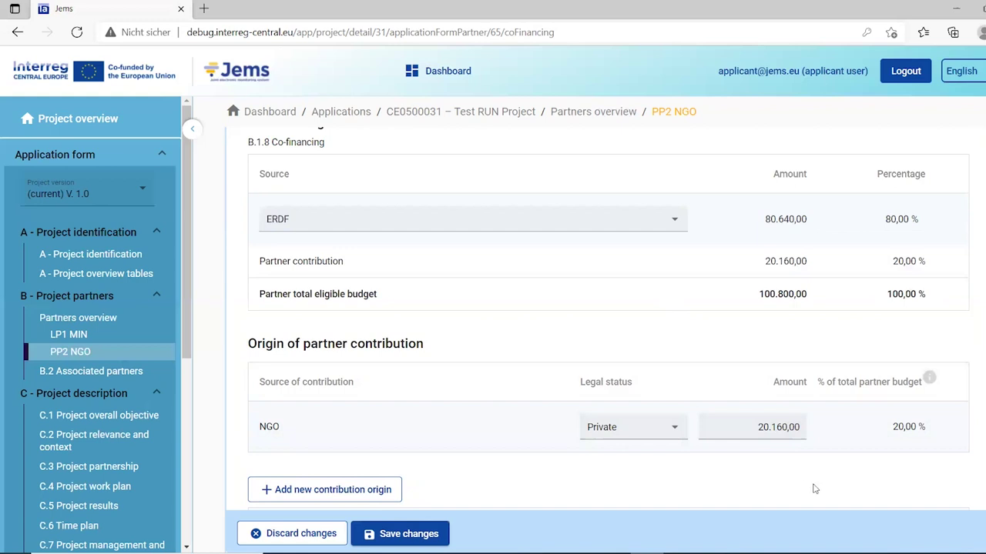
pyautogui.scroll(1, 500, 398)
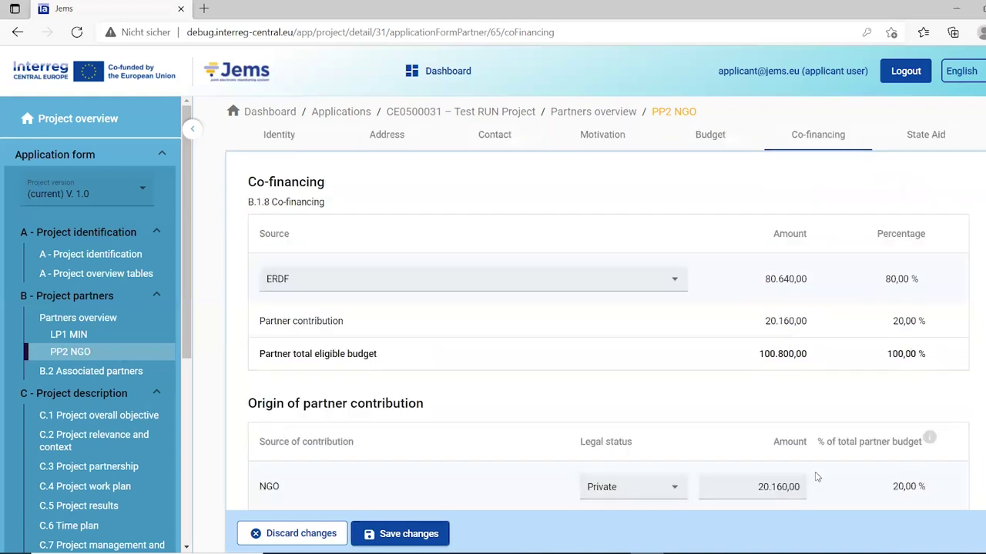
# - Add a Public 'national fund' contribution origin of 10.000,00
pyautogui.scroll(-2, 505, 404)
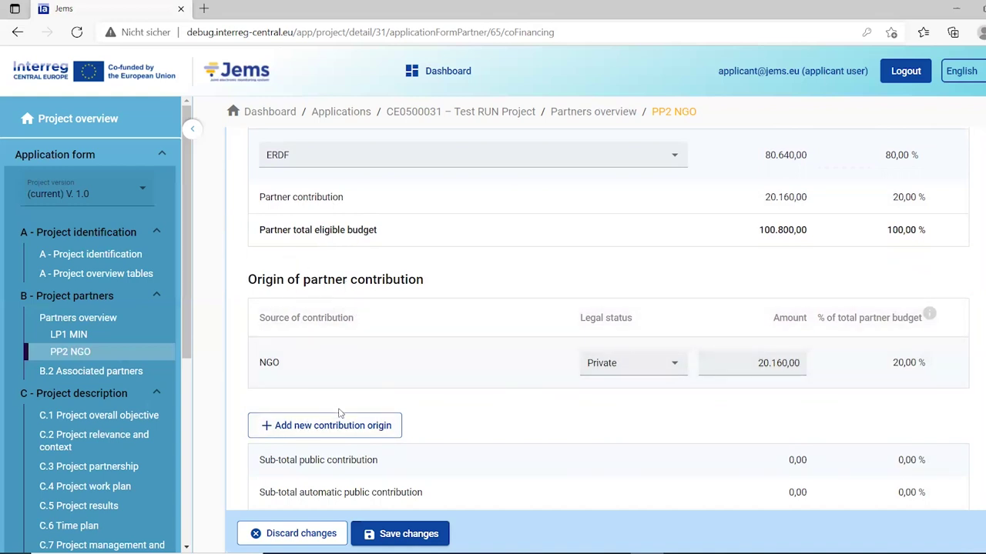
pyautogui.click(296, 430)
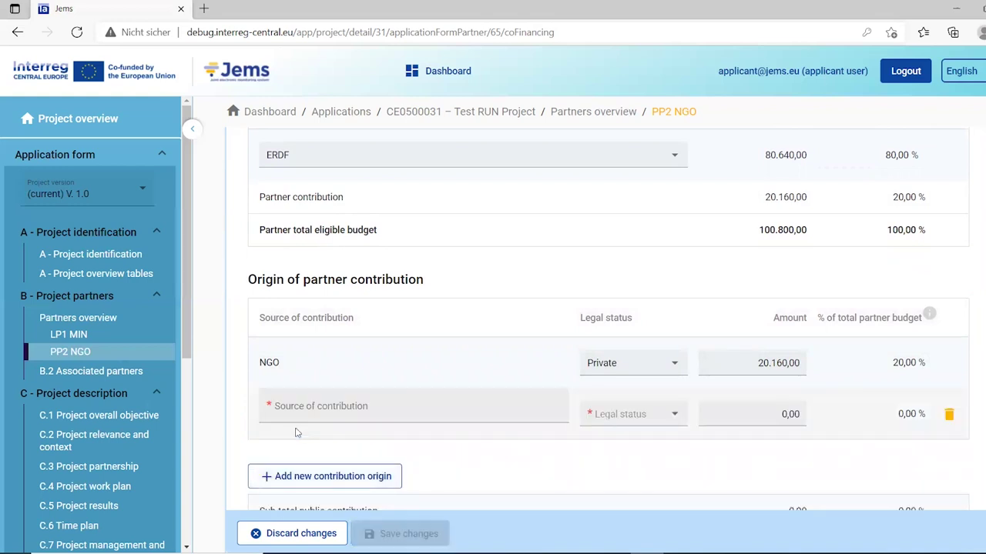
pyautogui.click(359, 410)
pyautogui.write('national fund')
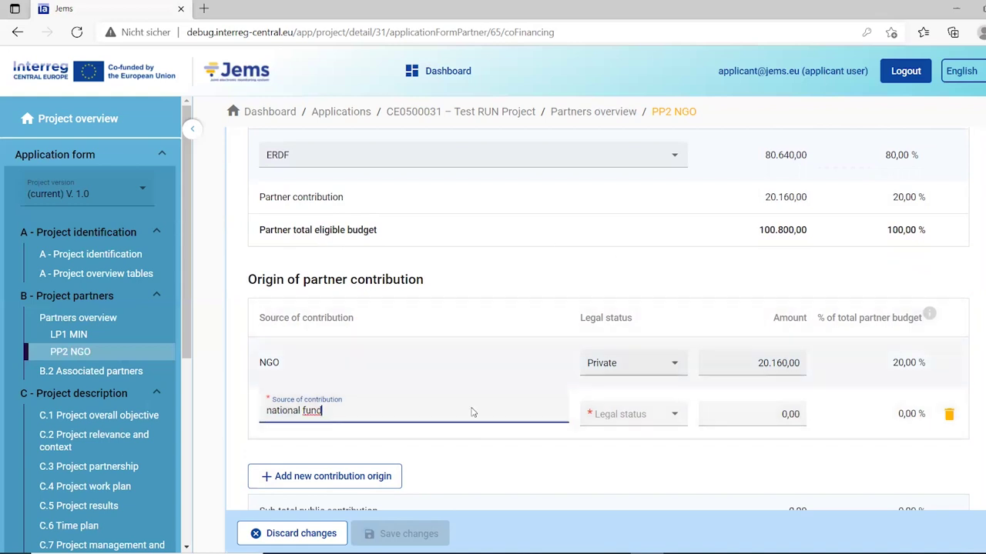
pyautogui.click(675, 417)
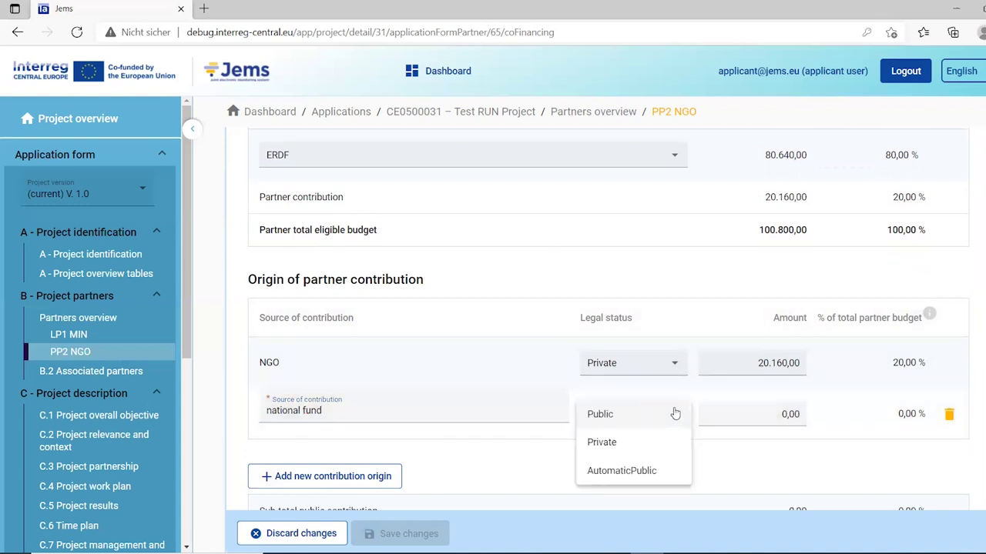
pyautogui.click(605, 416)
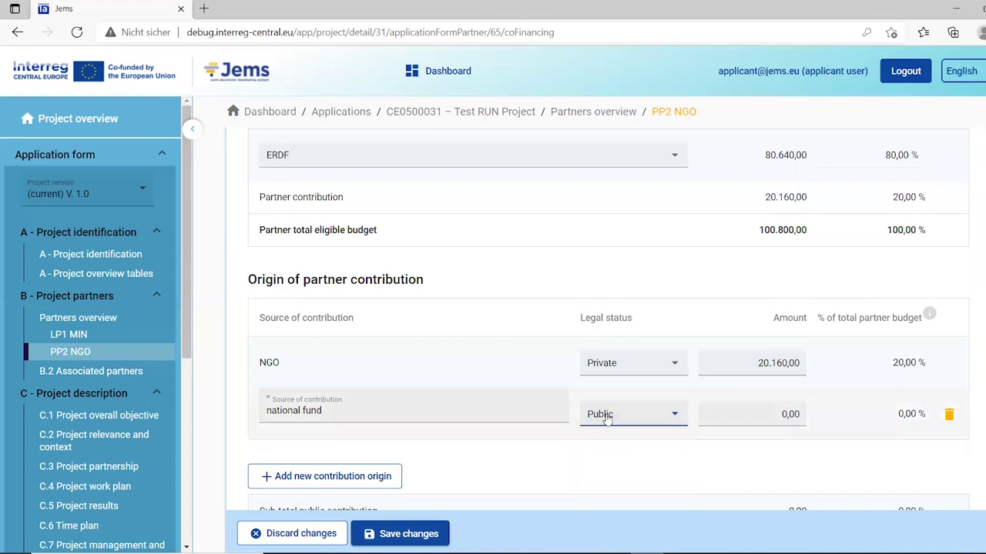
pyautogui.click(778, 414)
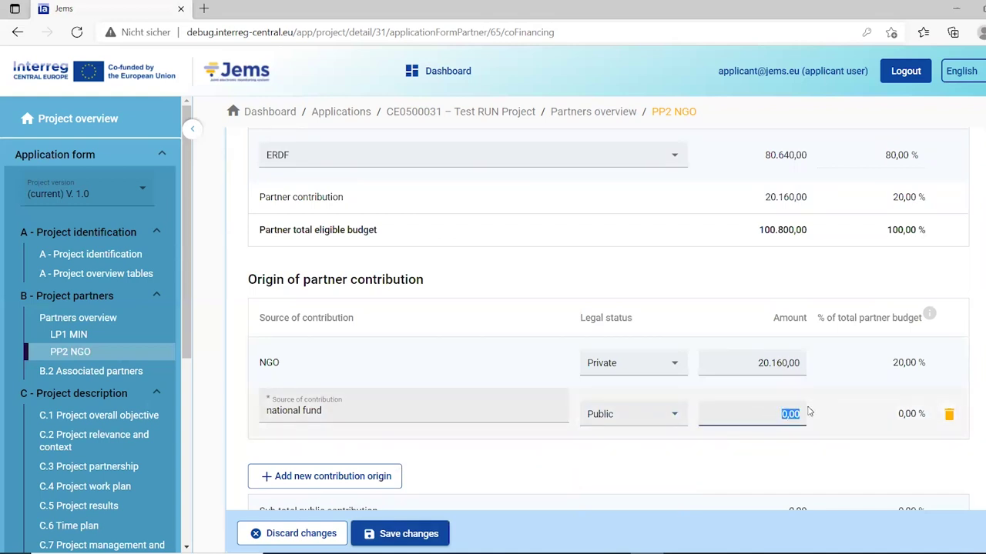
pyautogui.write('10000')
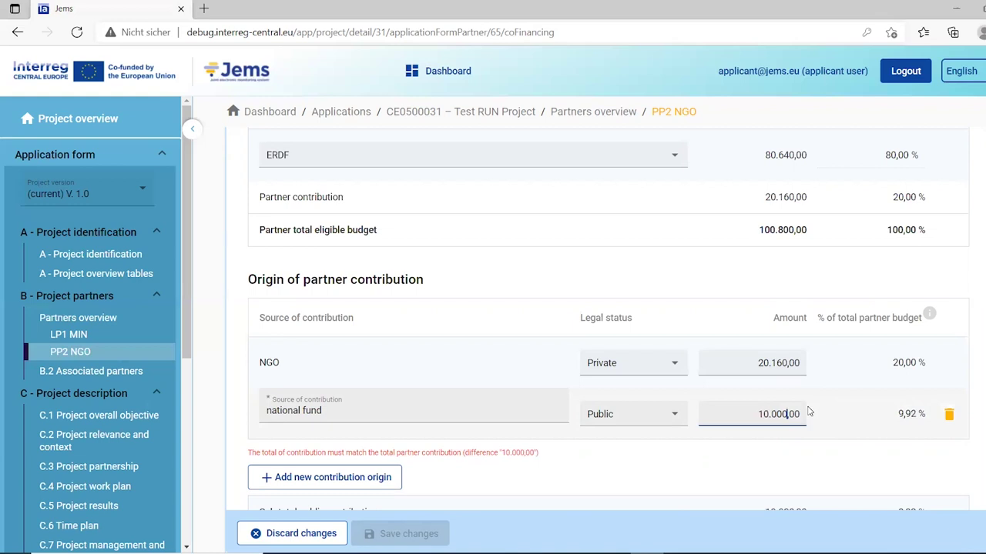
pyautogui.click(768, 396)
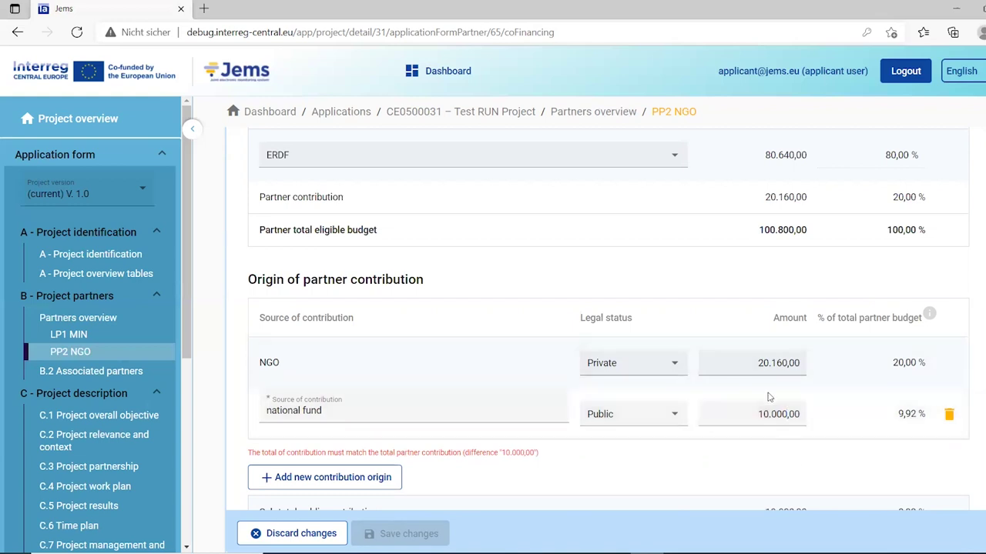
# - Reduce the NGO amount to 10.160,00 and save the contributions
pyautogui.click(760, 363)
pyautogui.click(771, 363)
pyautogui.press('BackSpace')
pyautogui.press('BackSpace')
pyautogui.write('10')
pyautogui.click(647, 467)
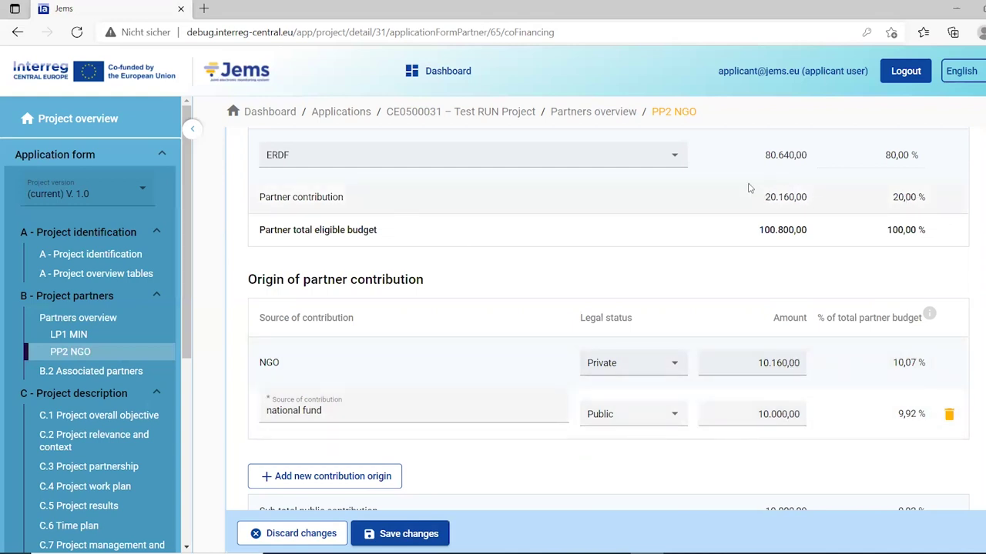
pyautogui.click(434, 536)
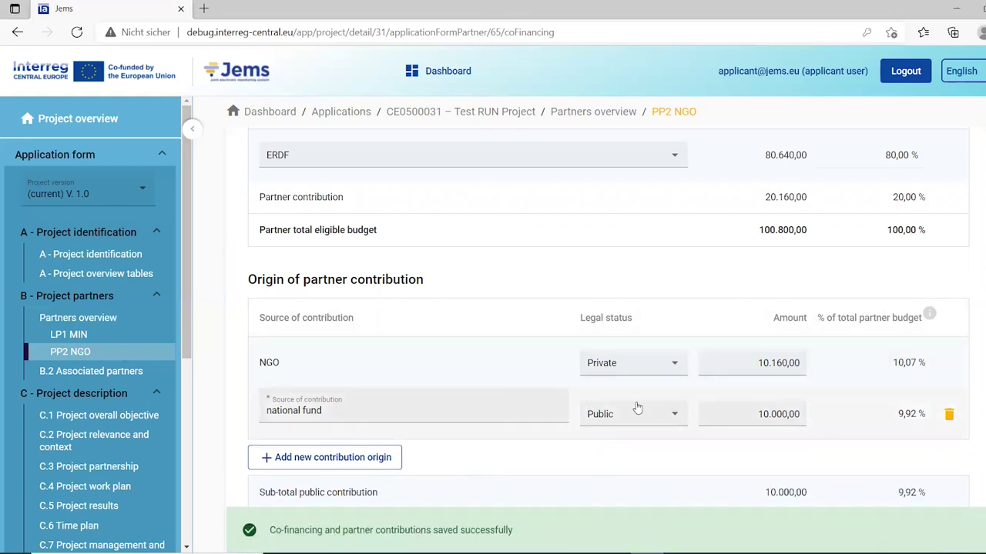
# - Confirm NGO stays Private and national fund stays Public in their legal status lists
pyautogui.click(675, 364)
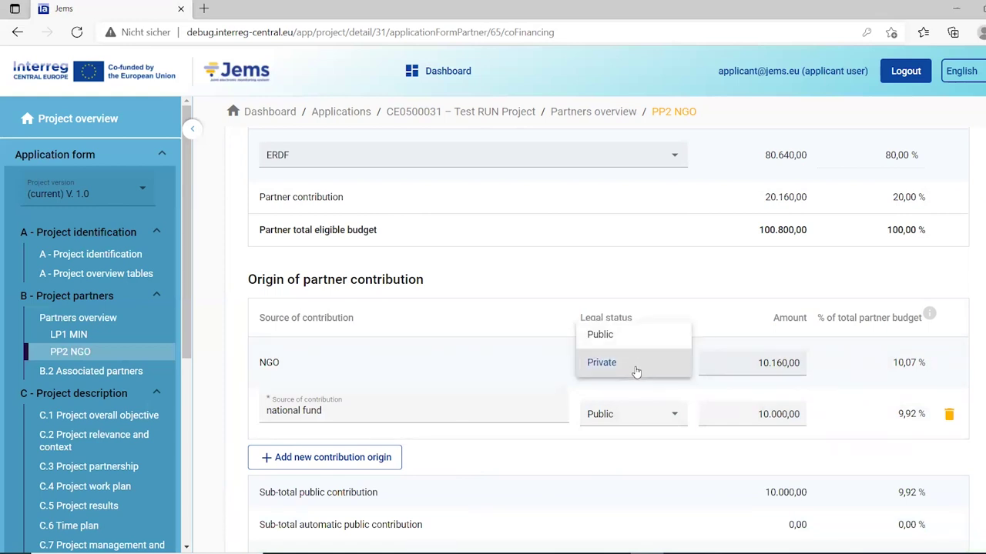
pyautogui.click(364, 362)
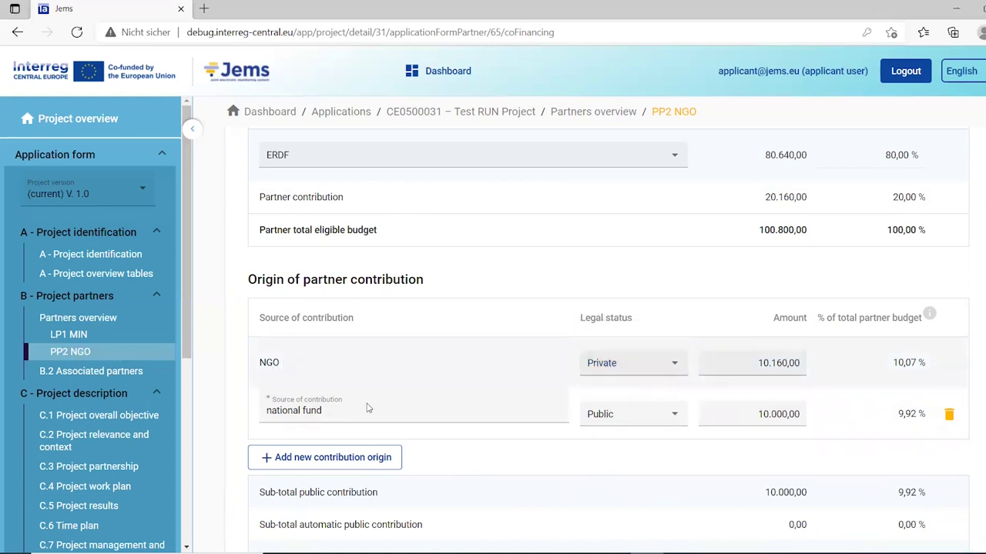
pyautogui.click(674, 418)
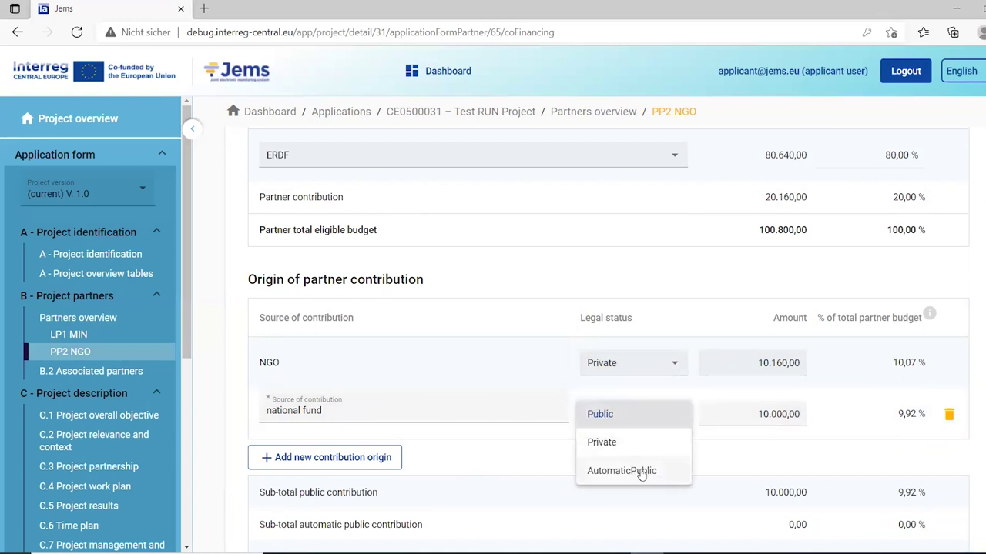
pyautogui.click(553, 446)
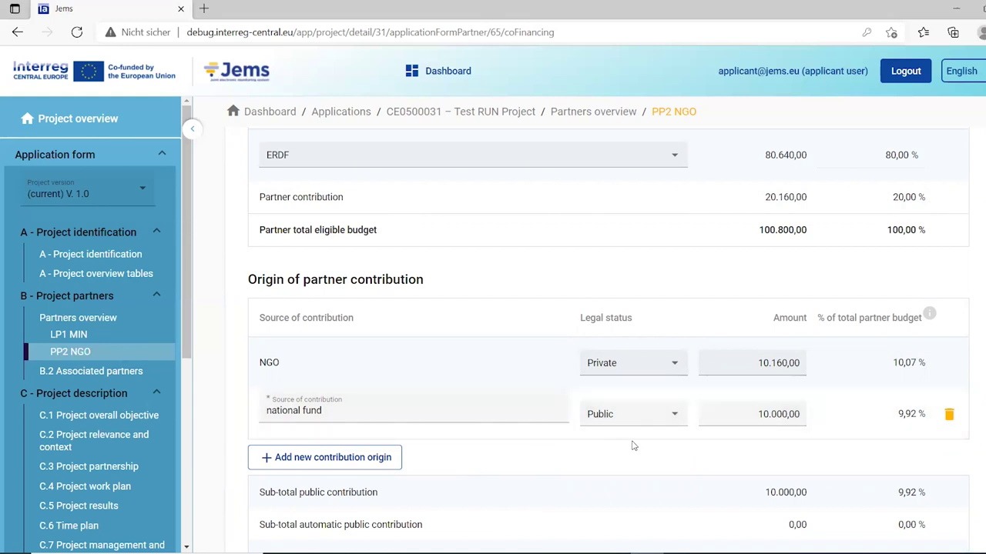
# - Review the contribution sub-totals totalling 20.160,00, then open PP2 NGO's Budget tab
pyautogui.scroll(-1, 639, 426)
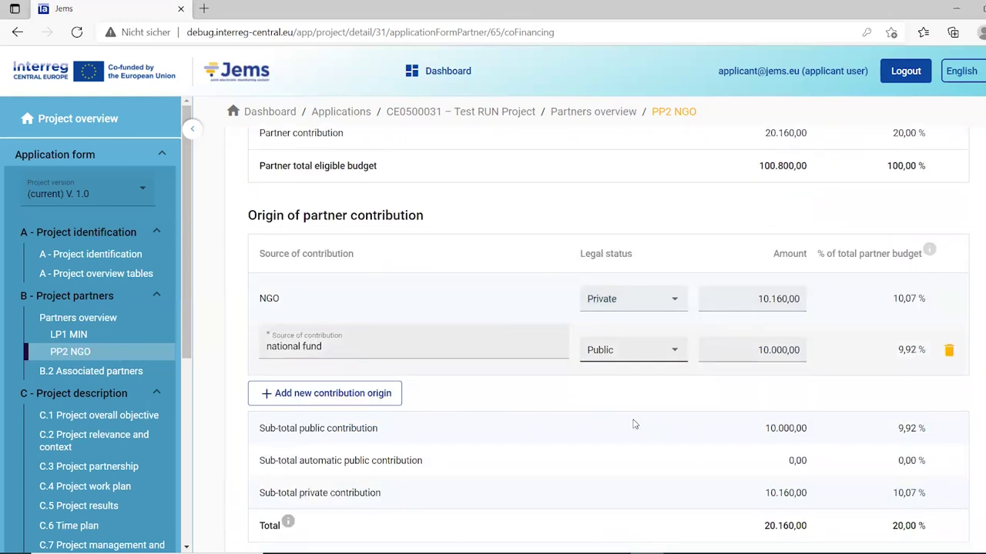
pyautogui.scroll(-1, 567, 417)
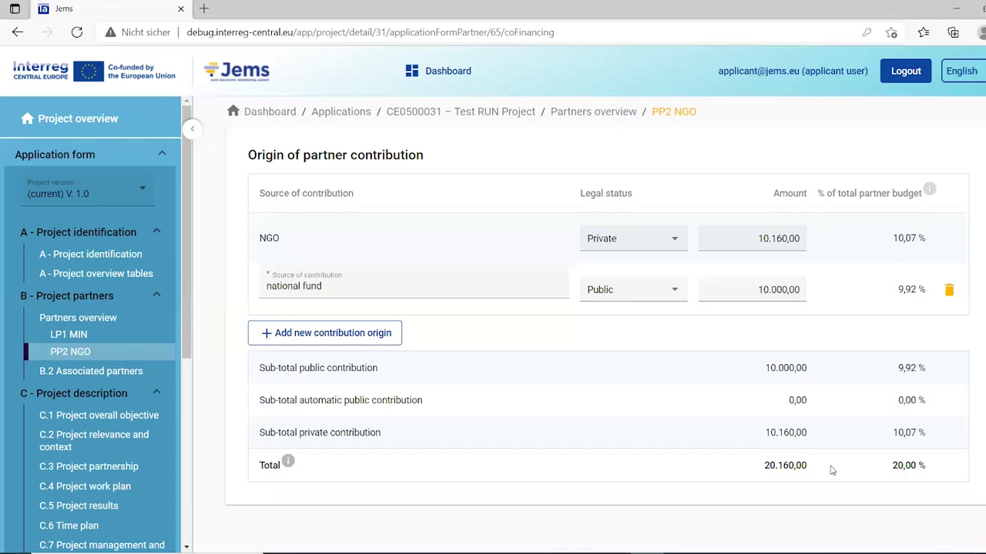
pyautogui.scroll(4, 830, 468)
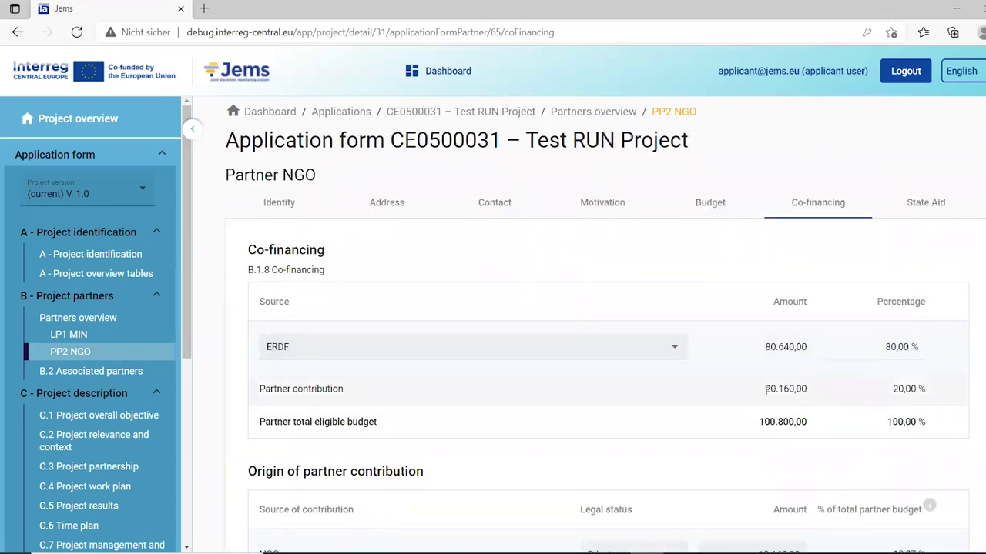
pyautogui.scroll(-4, 586, 458)
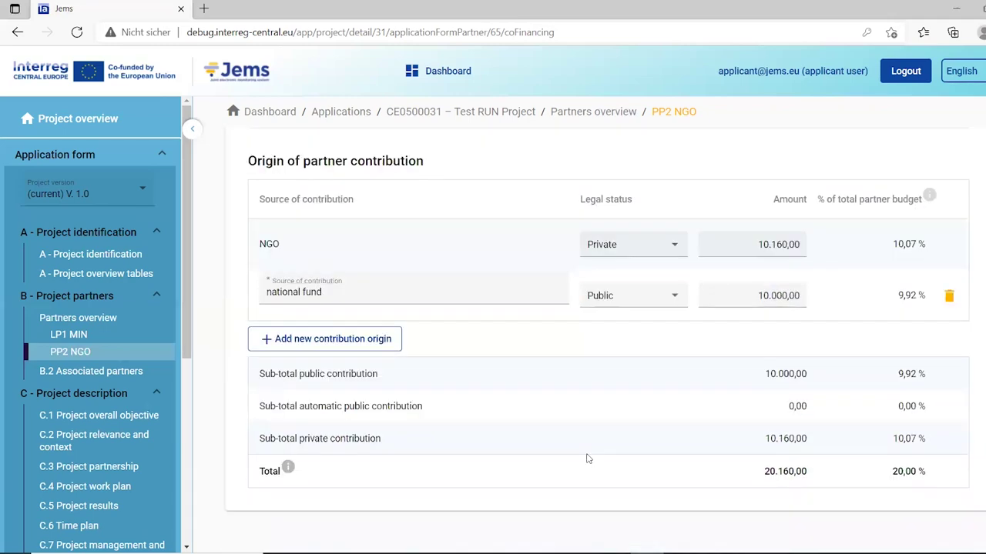
pyautogui.scroll(4, 473, 372)
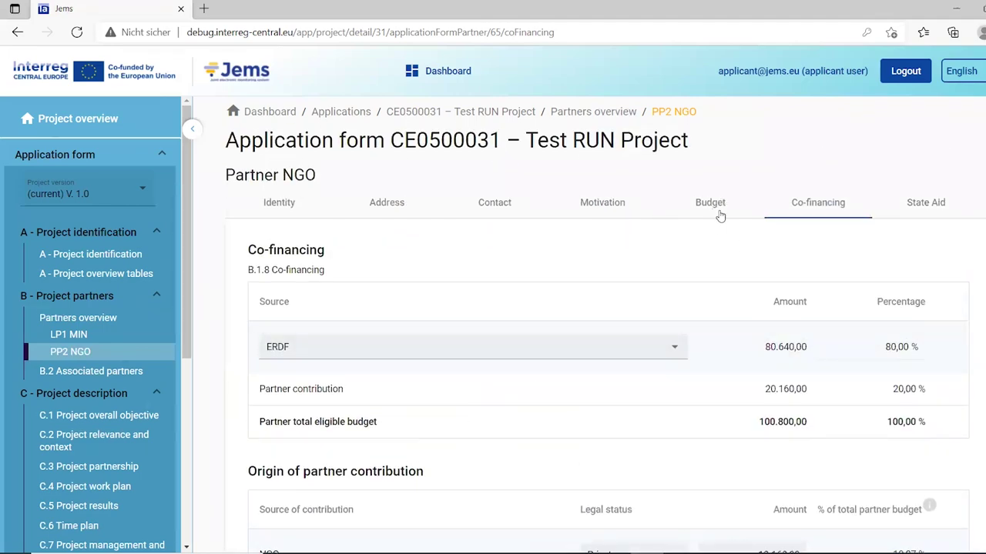
pyautogui.click(710, 204)
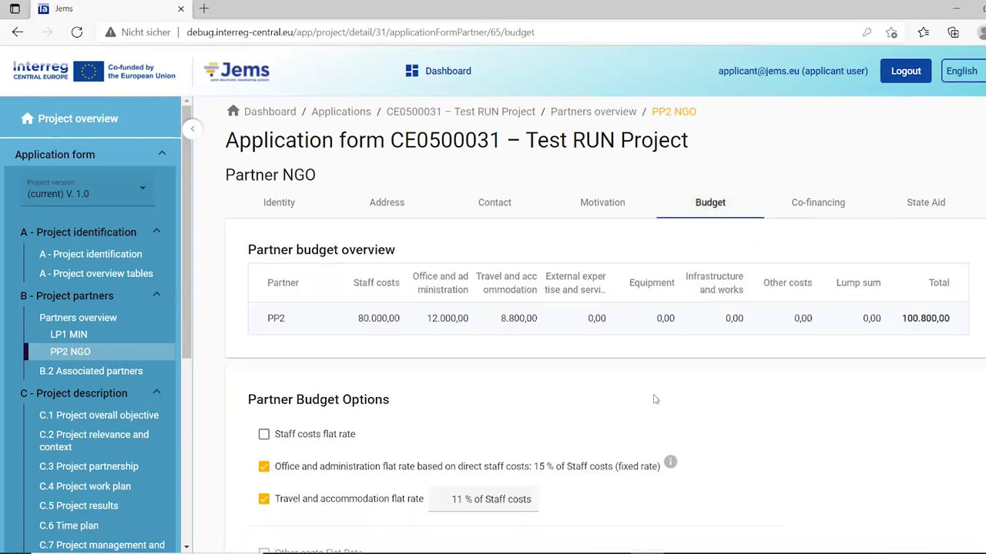
# - Add an external expertise and services item described as 'tool'
pyautogui.scroll(-5, 656, 400)
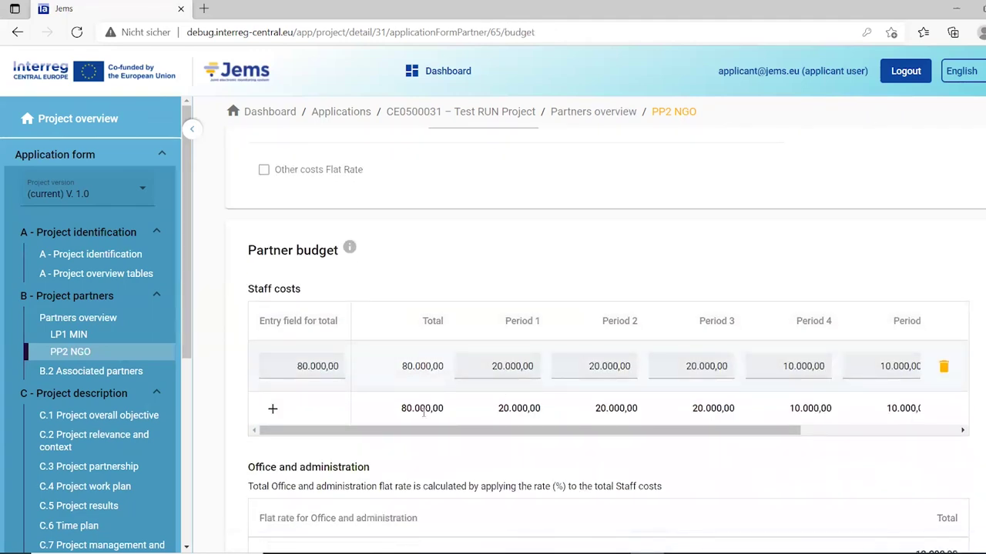
pyautogui.scroll(-4, 443, 466)
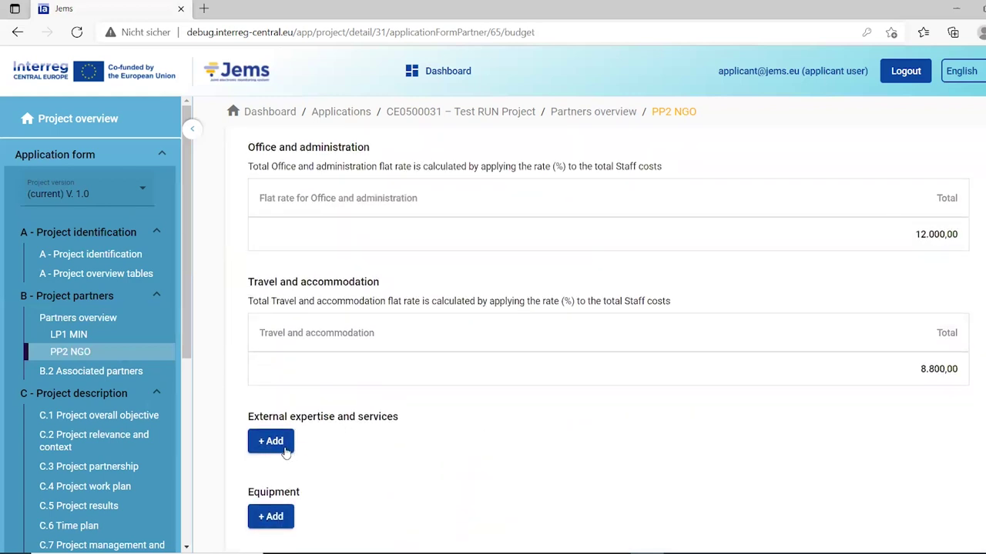
pyautogui.click(283, 450)
pyautogui.scroll(-2, 315, 414)
pyautogui.click(327, 370)
pyautogui.write('tool')
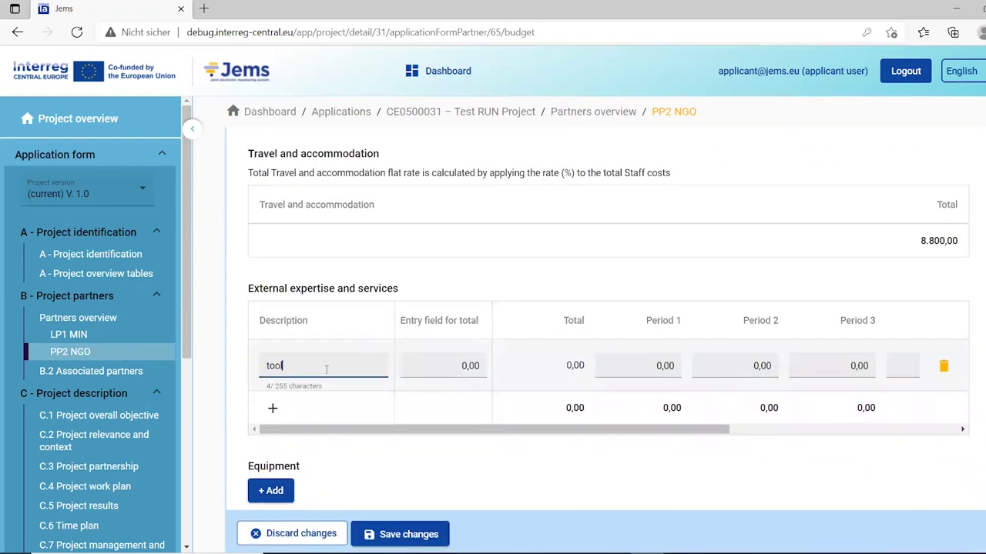
# - Give the item 3.000,00 total in Period 3 and save, raising the budget to 103.800,00
pyautogui.click(454, 365)
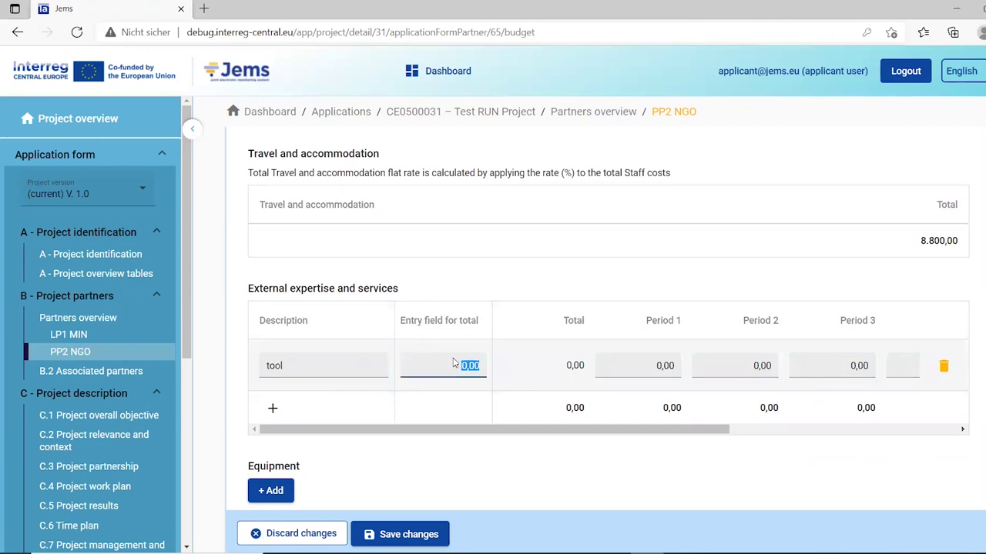
pyautogui.write('3000')
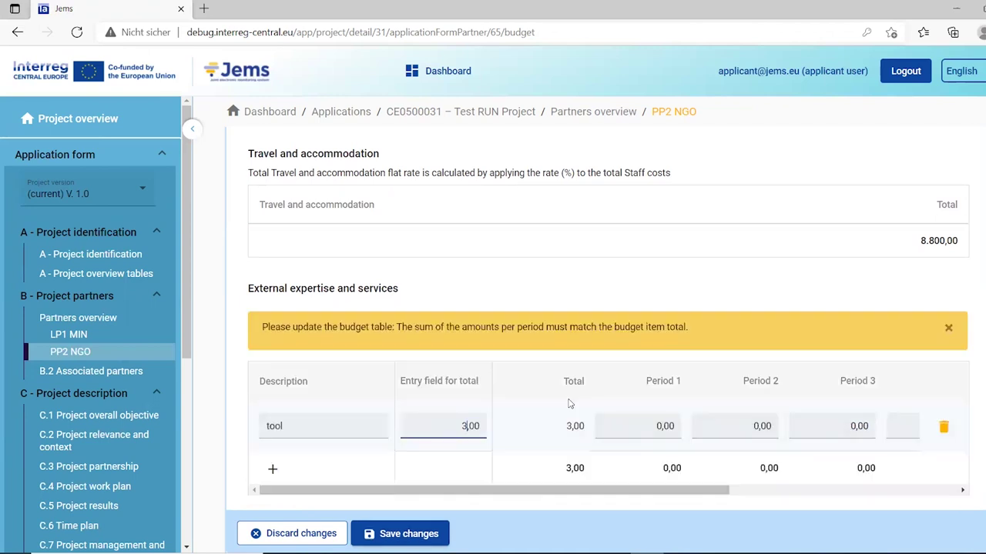
pyautogui.click(824, 436)
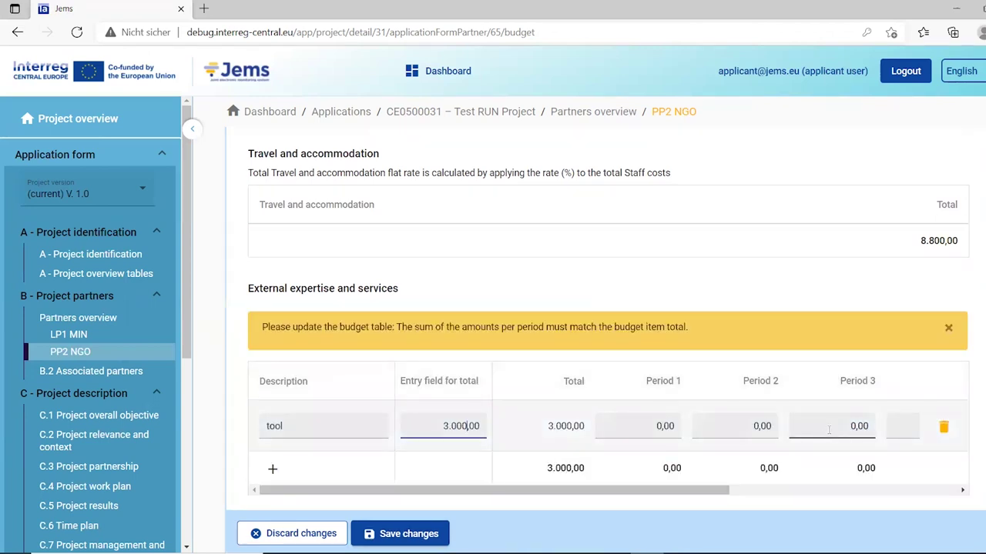
pyautogui.write('3000')
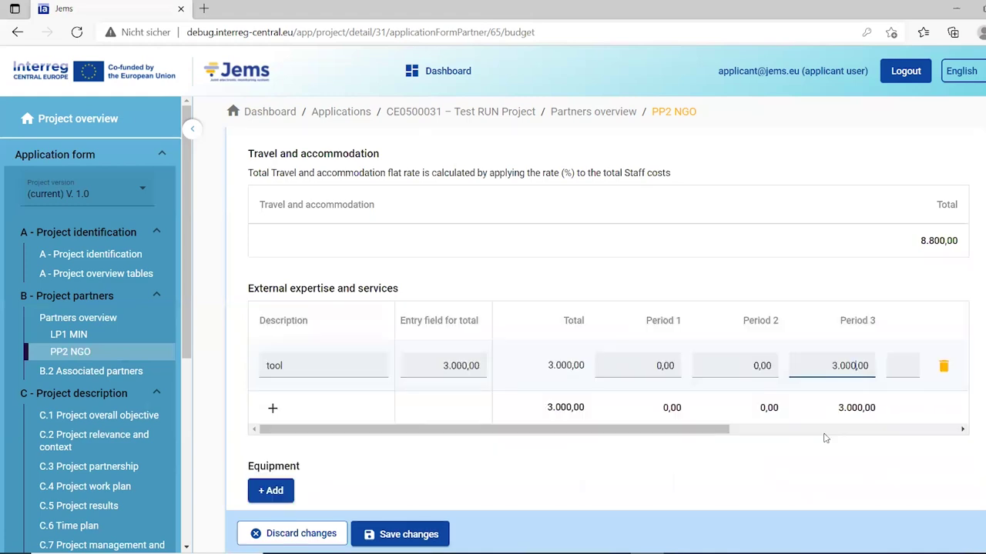
pyautogui.click(407, 533)
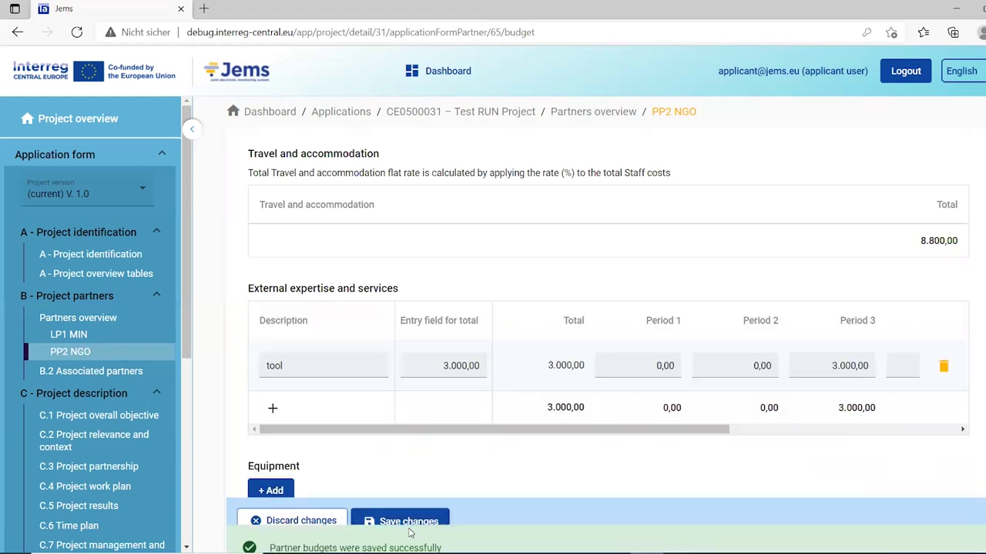
pyautogui.scroll(2, 804, 367)
pyautogui.scroll(10, 805, 368)
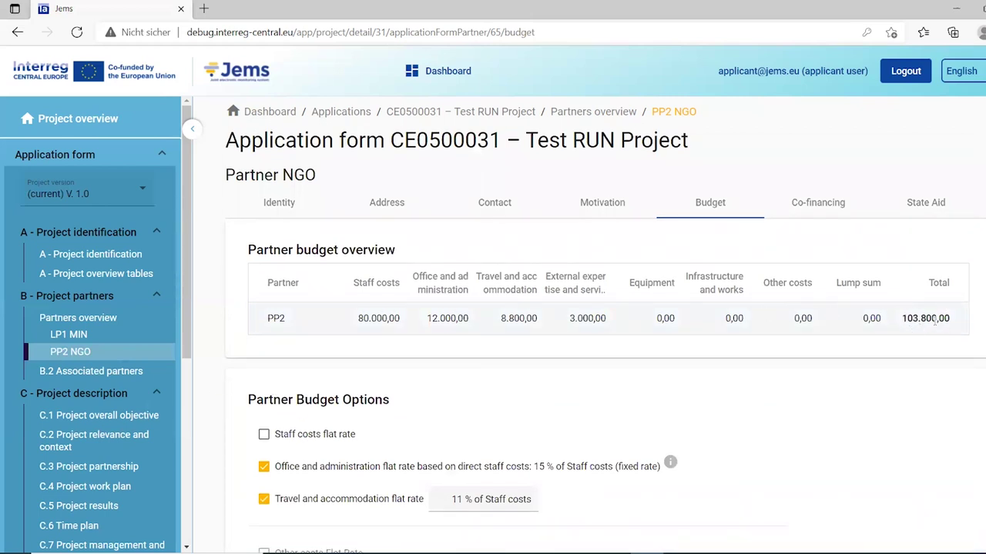
# - Review PP2 NGO's co-financing (ERDF 83.040,00, contribution 20.760,00), then return to the partners overview
pyautogui.click(821, 207)
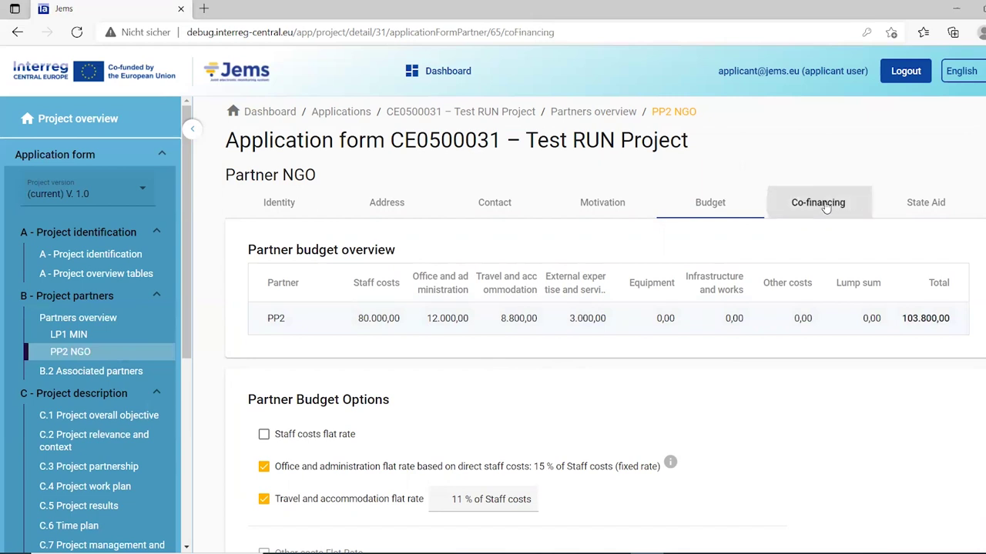
pyautogui.scroll(-2, 782, 478)
pyautogui.scroll(2, 755, 293)
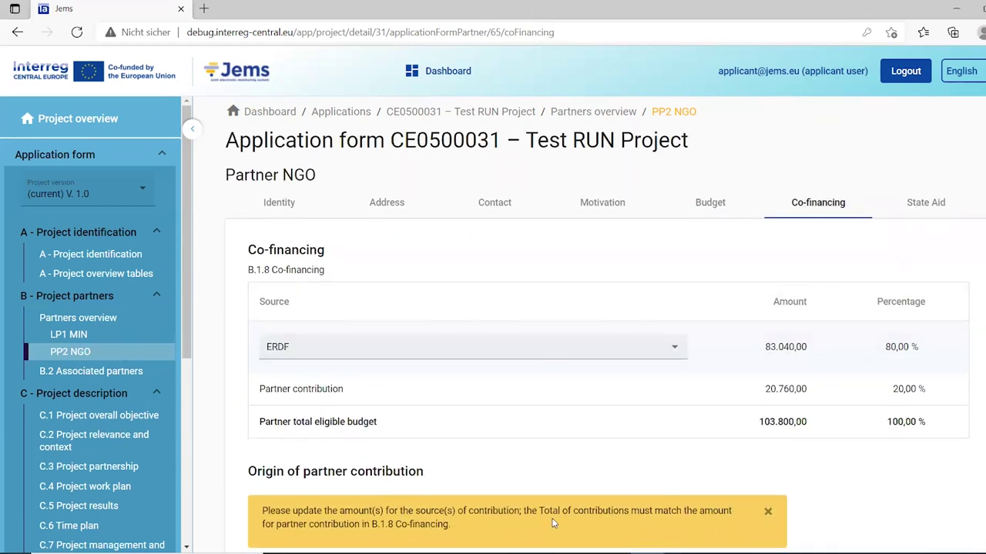
pyautogui.scroll(-1, 552, 521)
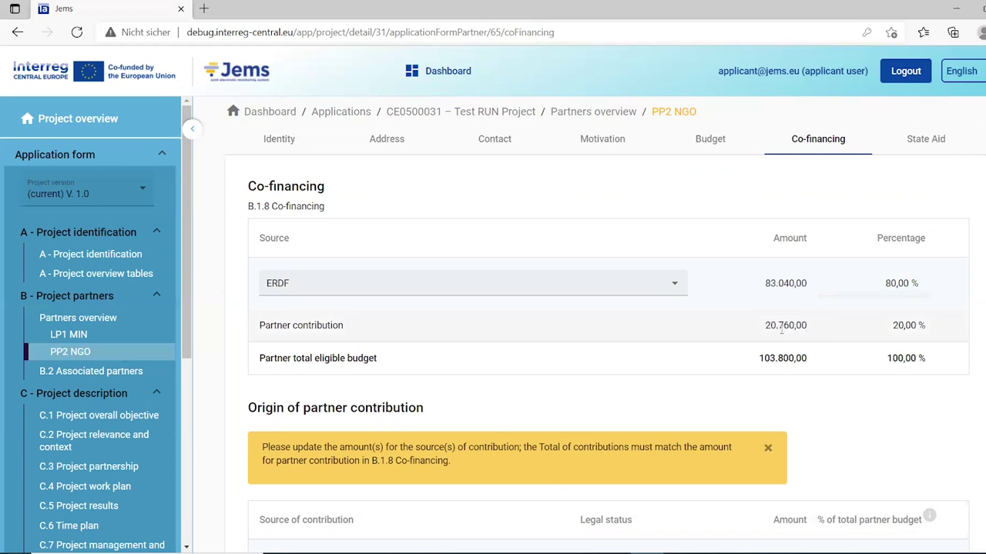
pyautogui.scroll(-2, 811, 329)
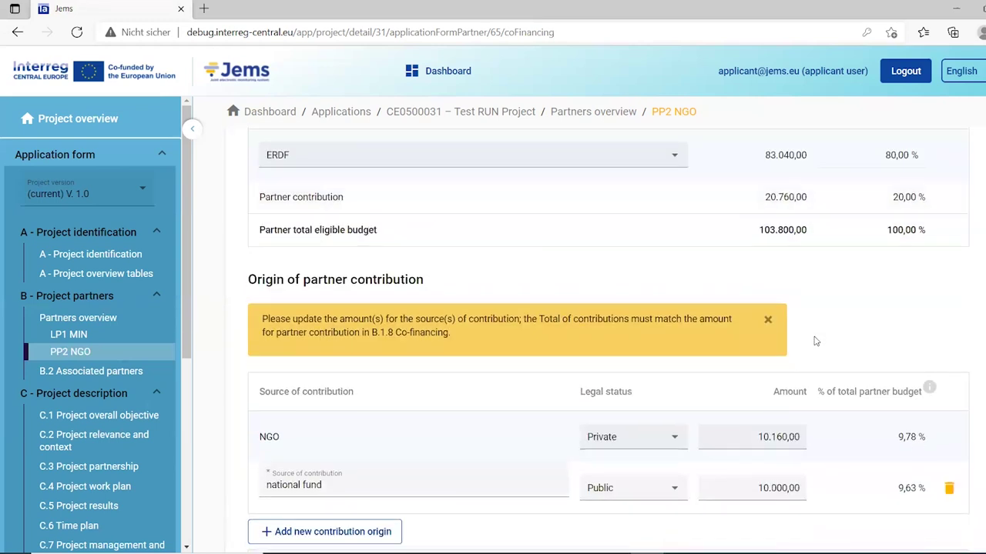
pyautogui.scroll(-1, 798, 477)
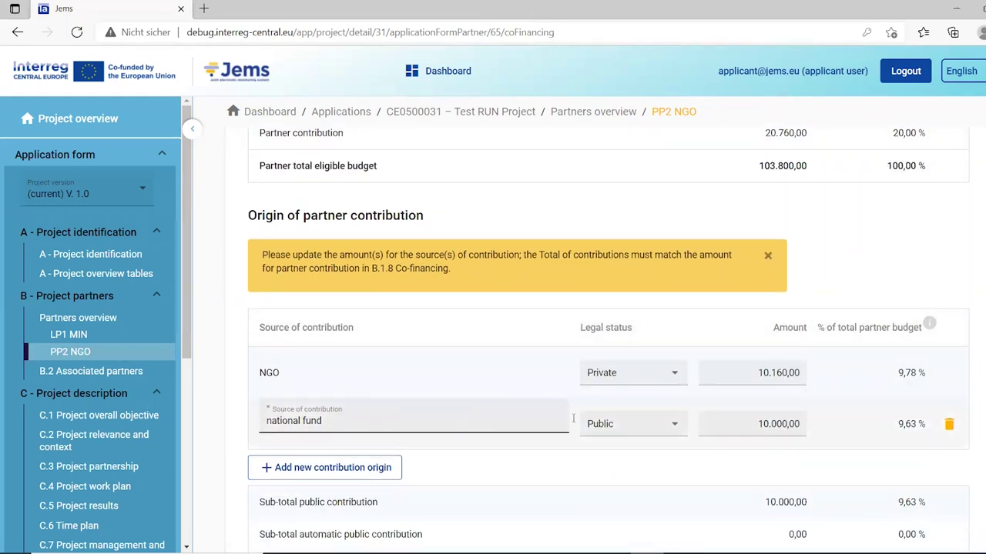
pyautogui.scroll(1, 812, 252)
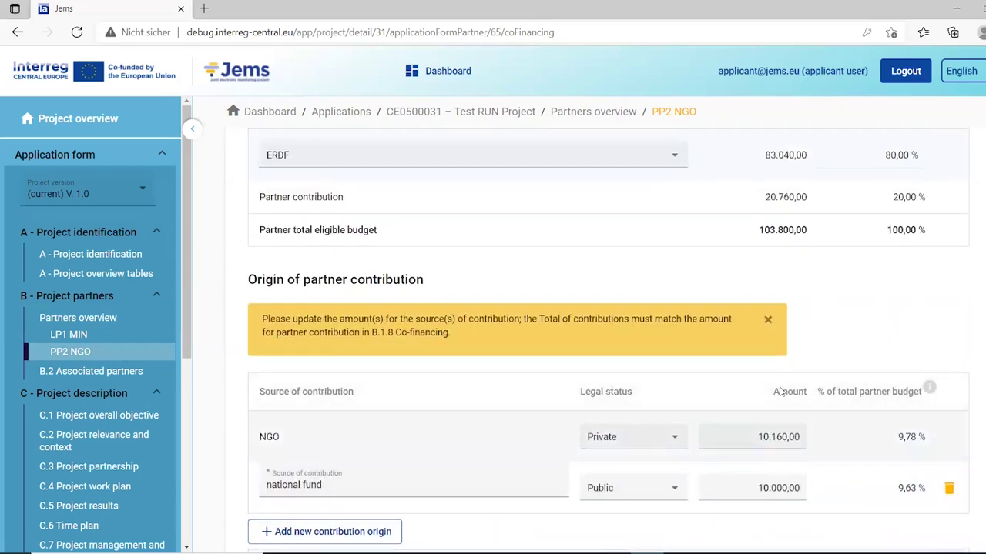
pyautogui.scroll(-1, 767, 465)
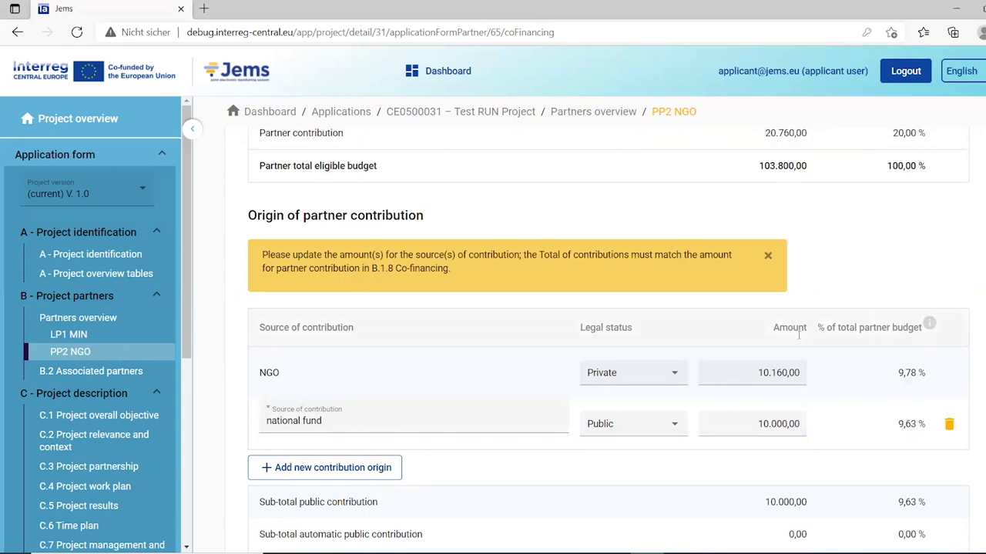
pyautogui.scroll(-2, 796, 377)
pyautogui.scroll(6, 699, 436)
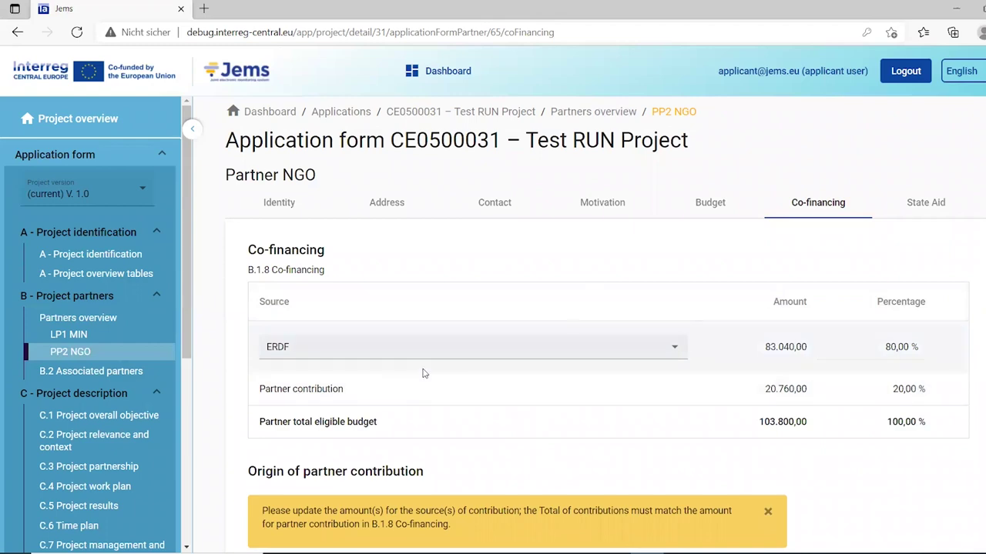
pyautogui.scroll(-1, 601, 408)
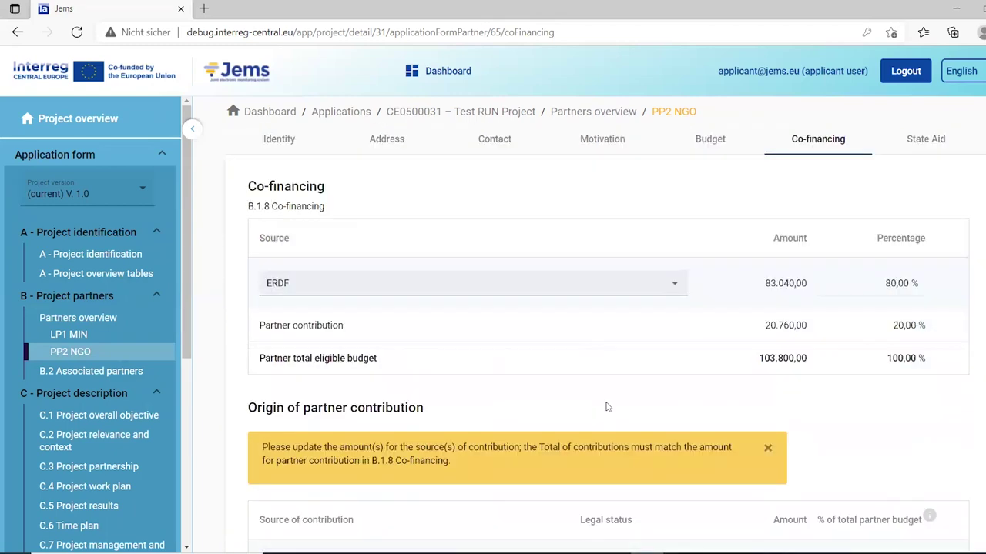
pyautogui.click(78, 317)
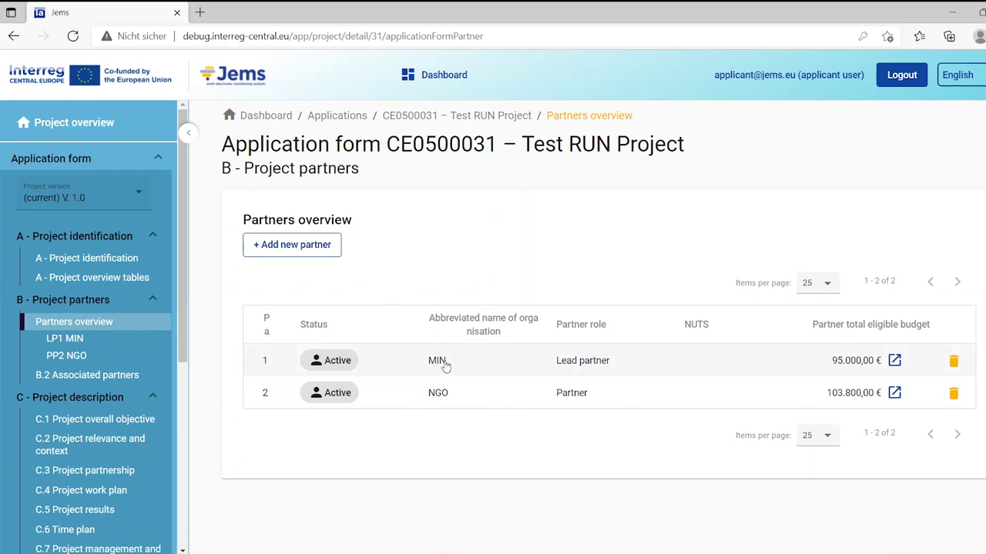
# - Open lead partner MIN's State Aid section and look over its questions
pyautogui.click(544, 372)
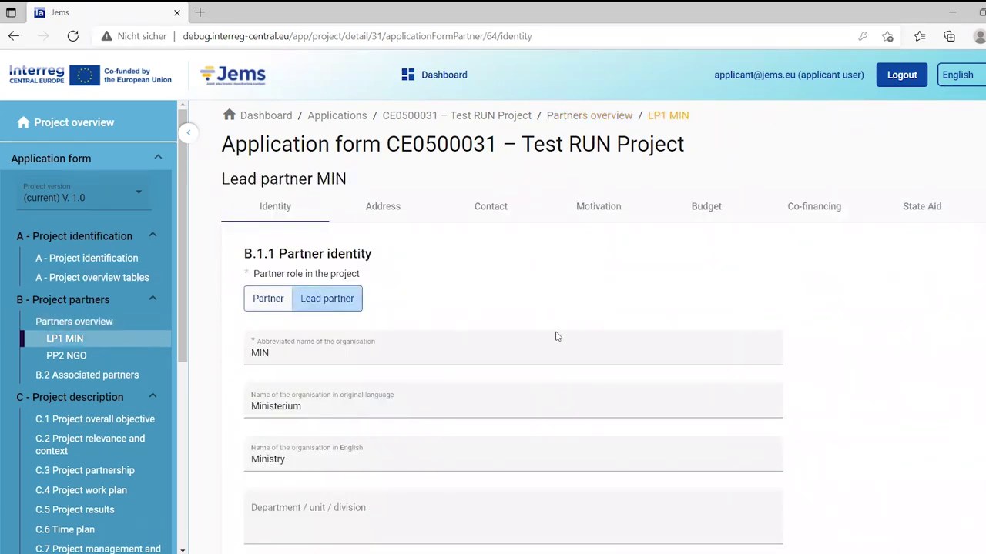
pyautogui.click(918, 211)
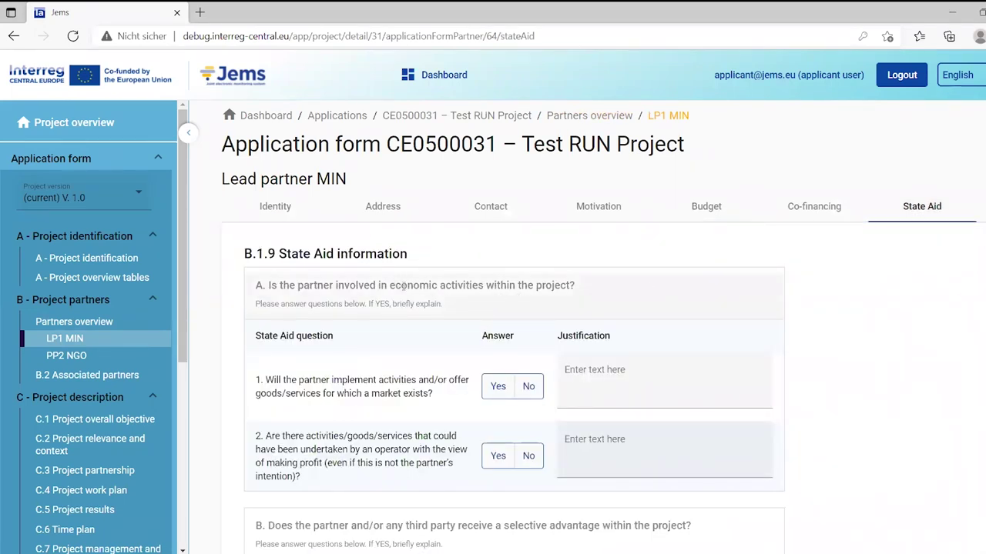
pyautogui.scroll(-1, 435, 287)
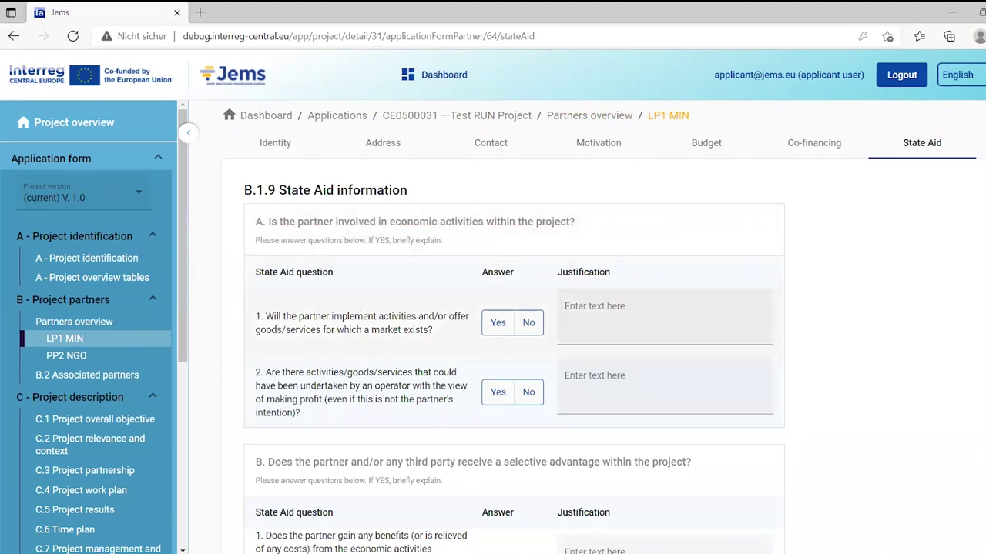
pyautogui.scroll(-3, 363, 254)
pyautogui.scroll(2, 363, 335)
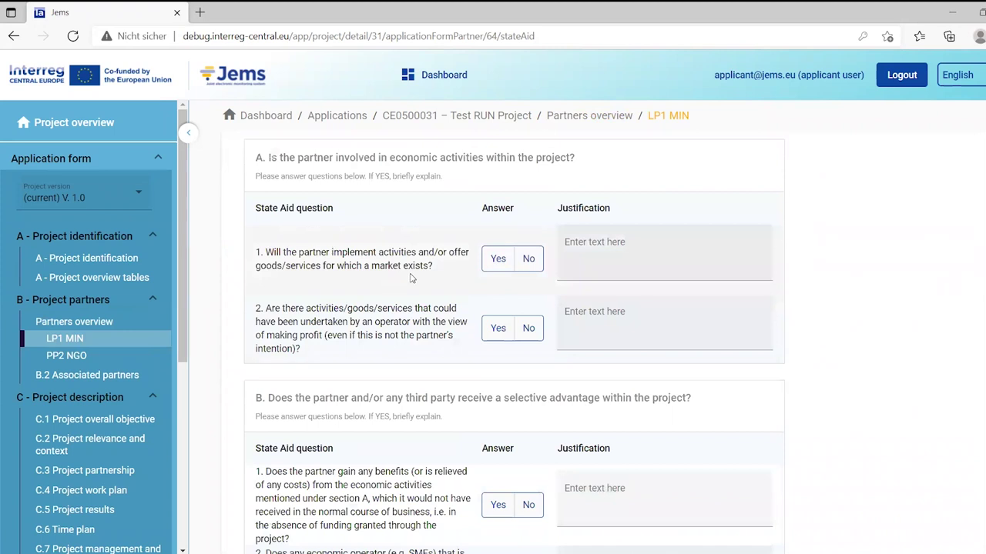
# - Answer Yes to market activities A1 with justification 'lk ölköl k', and No to profit-making A2
pyautogui.click(500, 263)
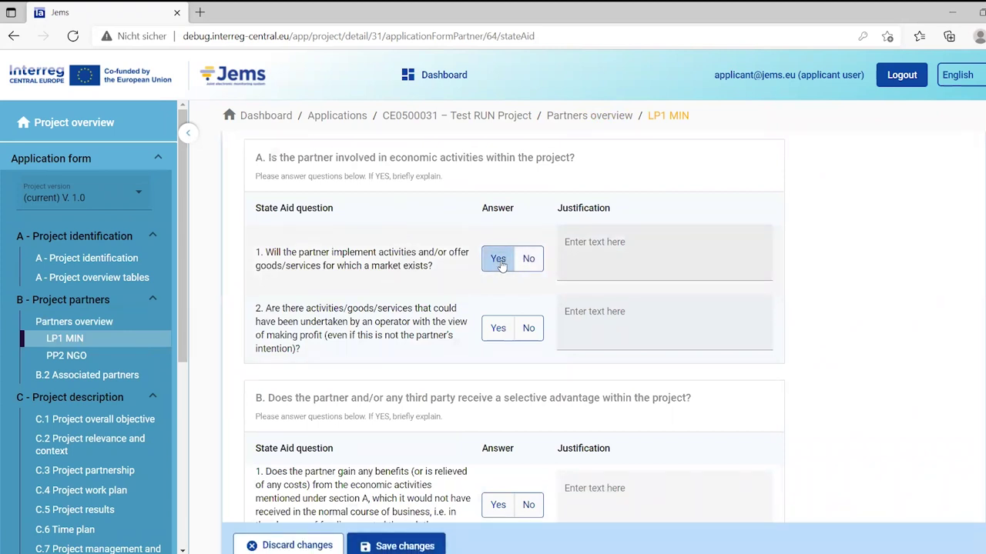
pyautogui.click(631, 260)
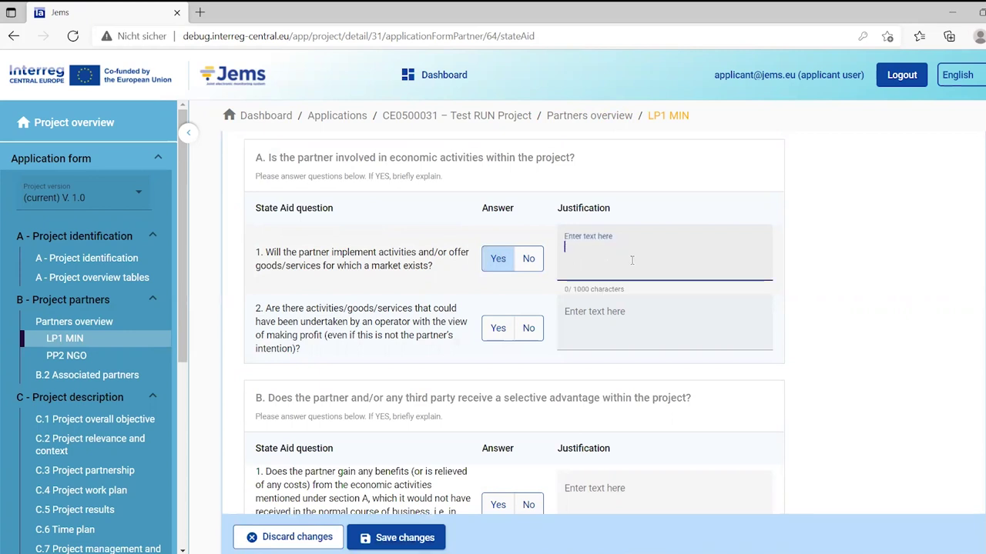
pyautogui.write('lk ölköl ky')
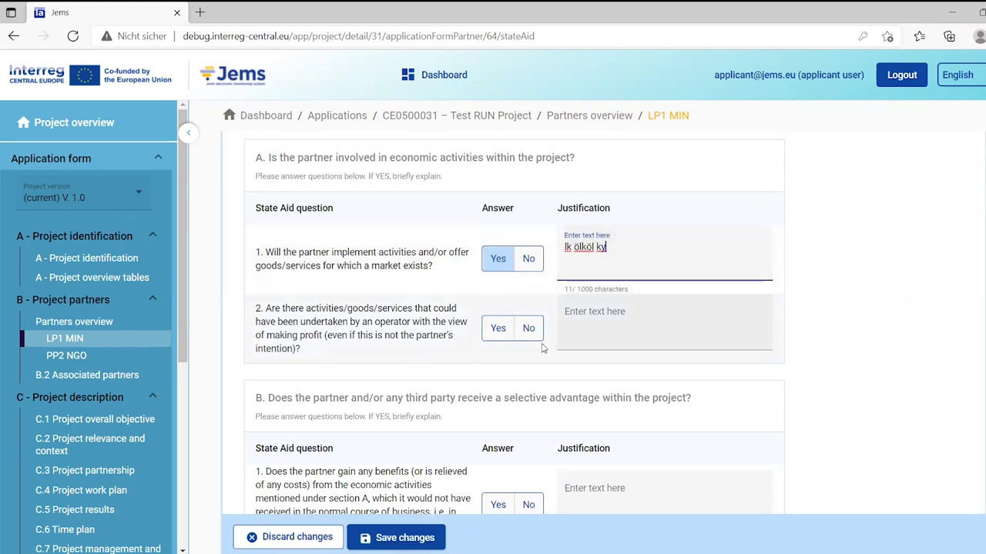
pyautogui.click(528, 331)
# - Answer No to selective advantage B1 and Yes to third-party advantage B2 with justification 'adsfadsf'
pyautogui.scroll(-3, 553, 373)
pyautogui.click(528, 312)
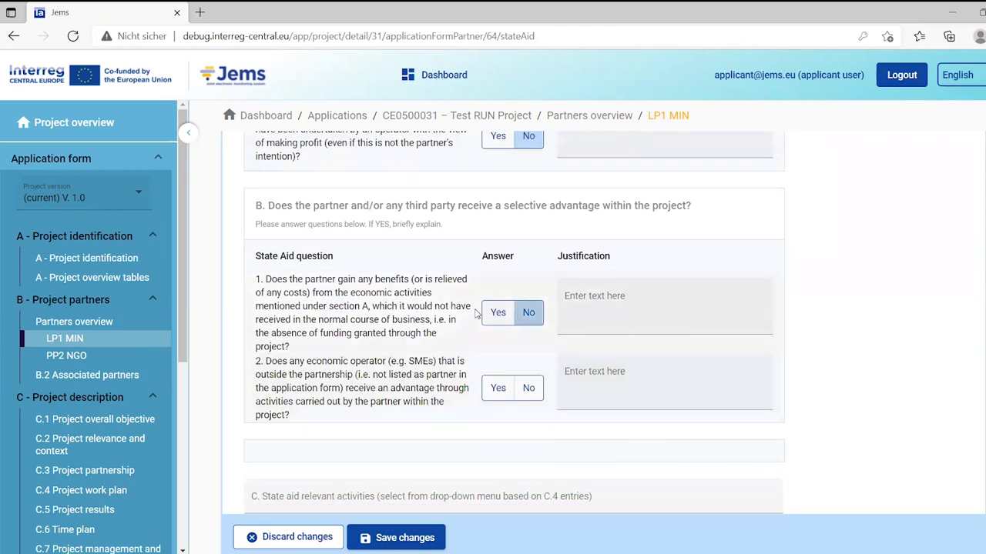
pyautogui.click(497, 387)
pyautogui.click(669, 396)
pyautogui.write('adsfadsf')
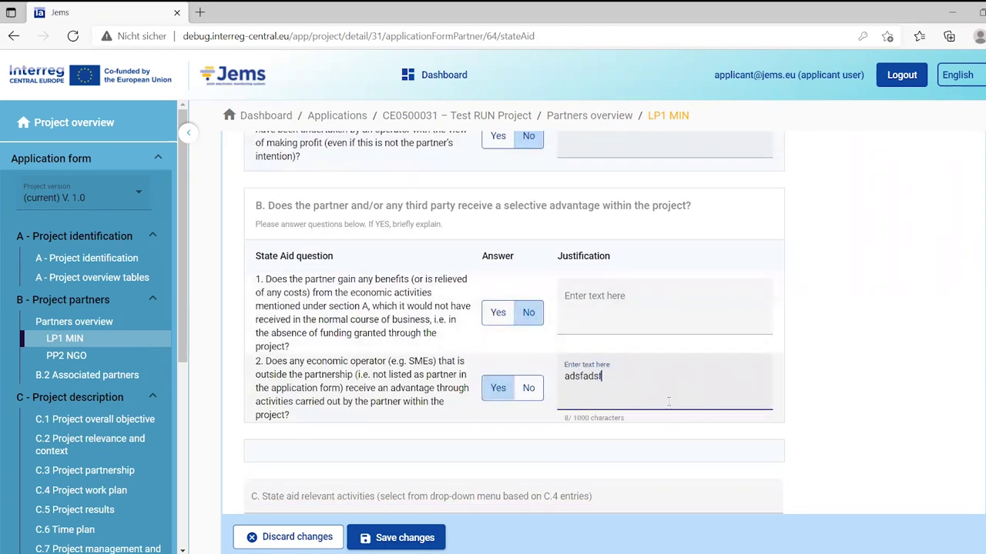
pyautogui.scroll(-2, 741, 244)
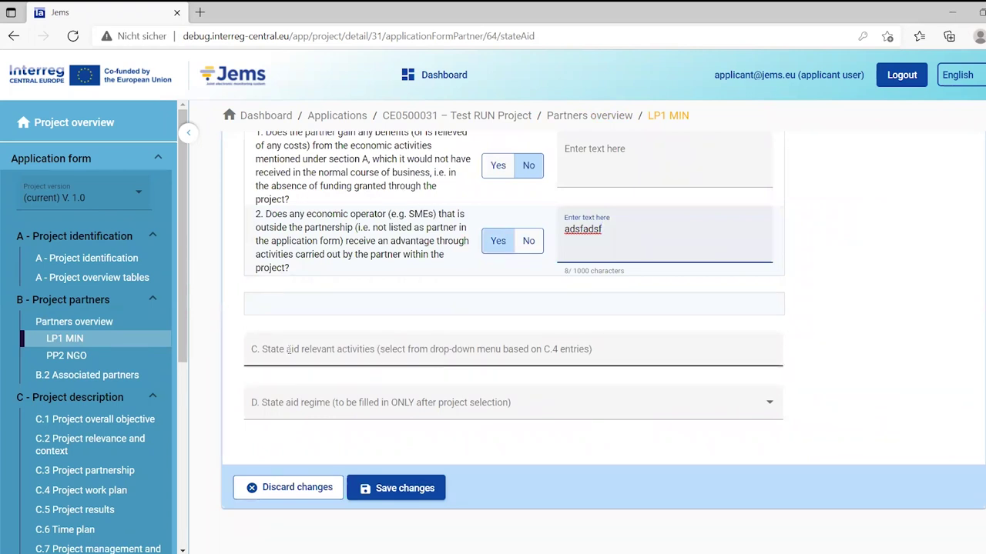
pyautogui.click(288, 350)
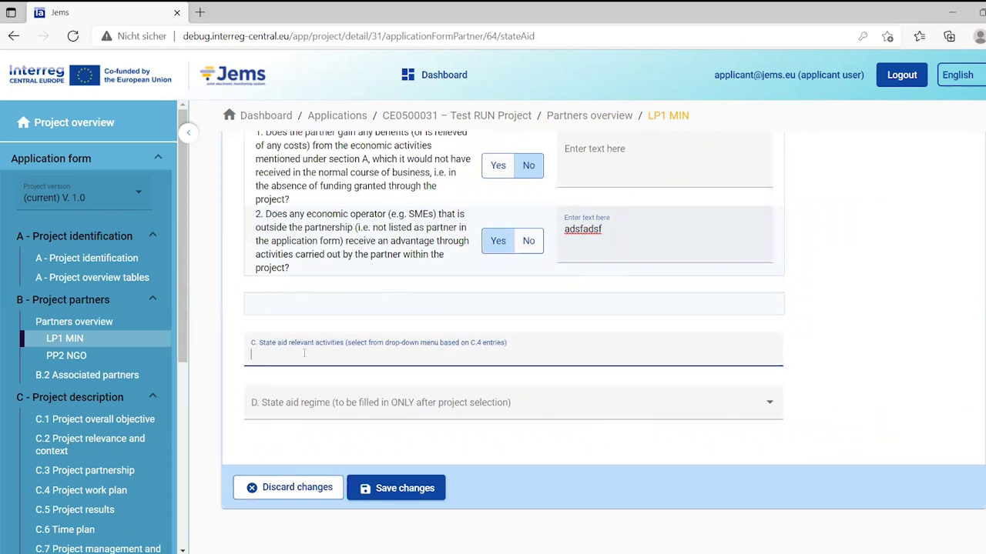
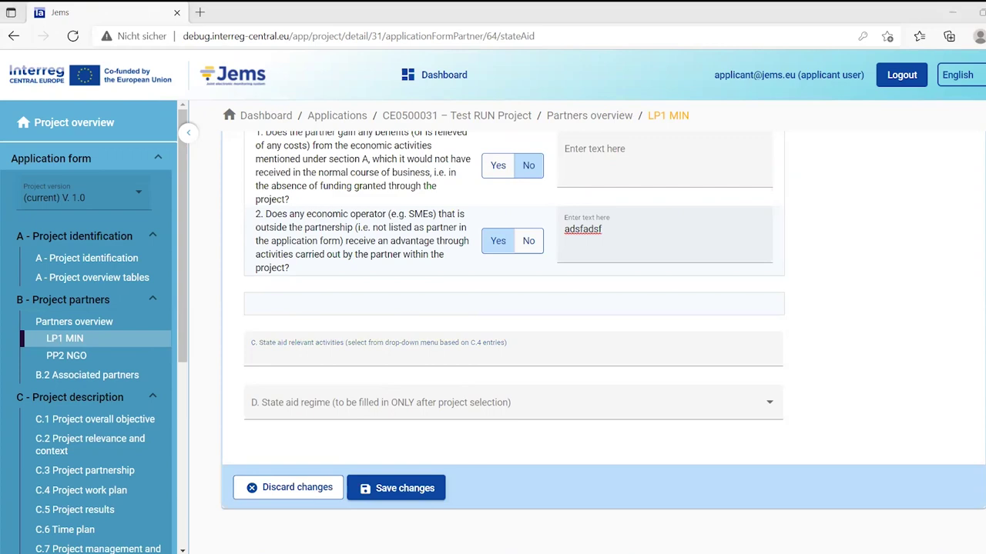
# - In Green TEST, set LP1 PTC's state aid relevant activities to ACTIVITY 1.1 and ACTIVITY 2.1
pyautogui.click(718, 106)
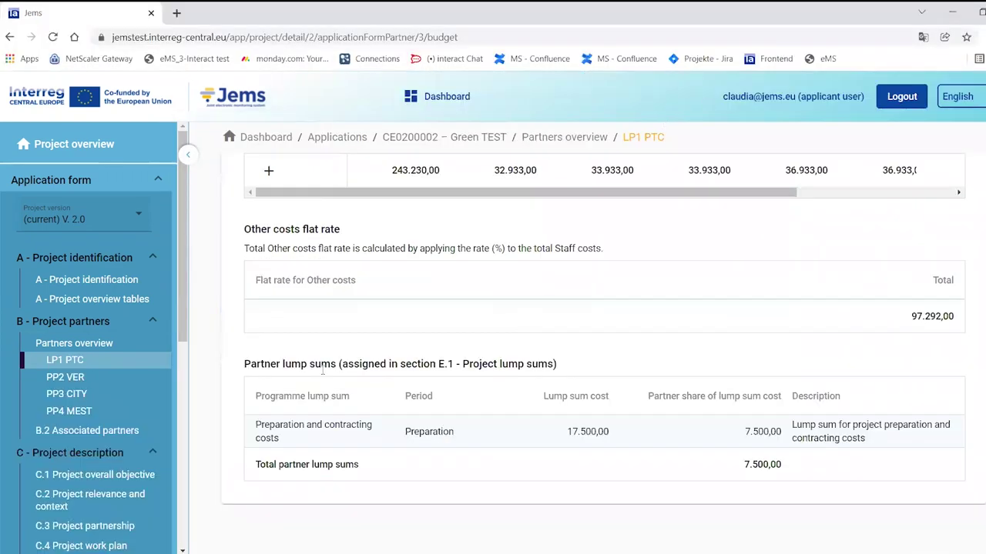
pyautogui.scroll(-1, 88, 375)
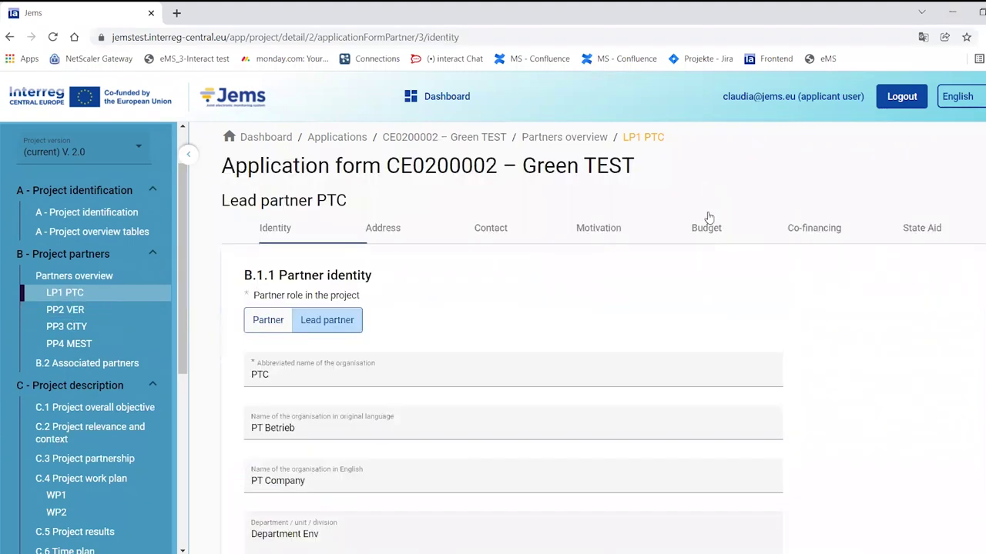
pyautogui.click(922, 230)
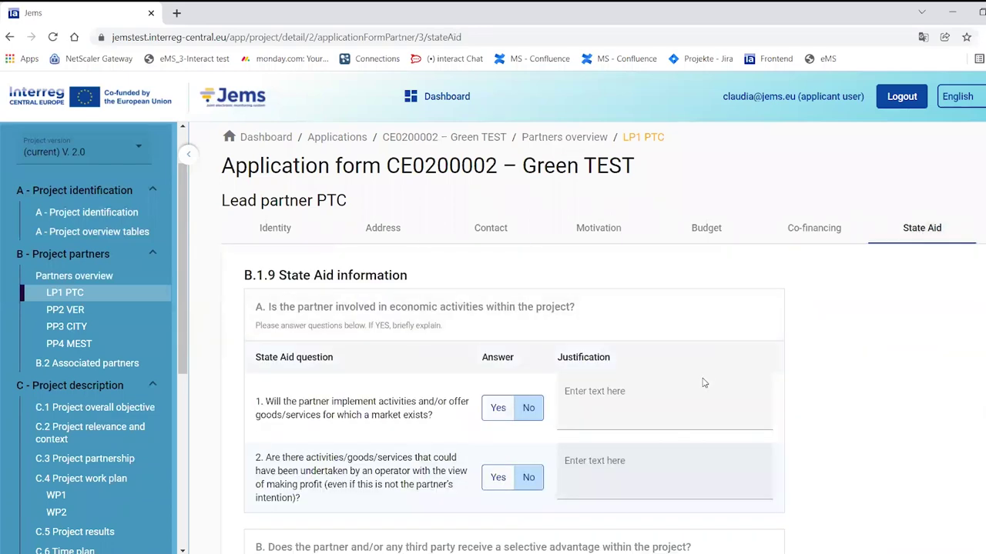
pyautogui.scroll(-6, 678, 396)
pyautogui.click(406, 401)
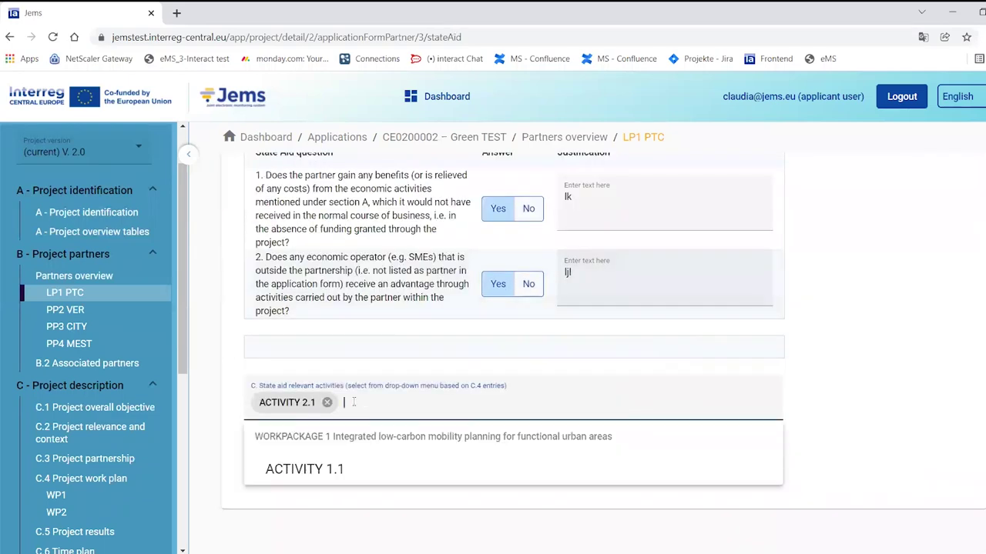
pyautogui.click(327, 402)
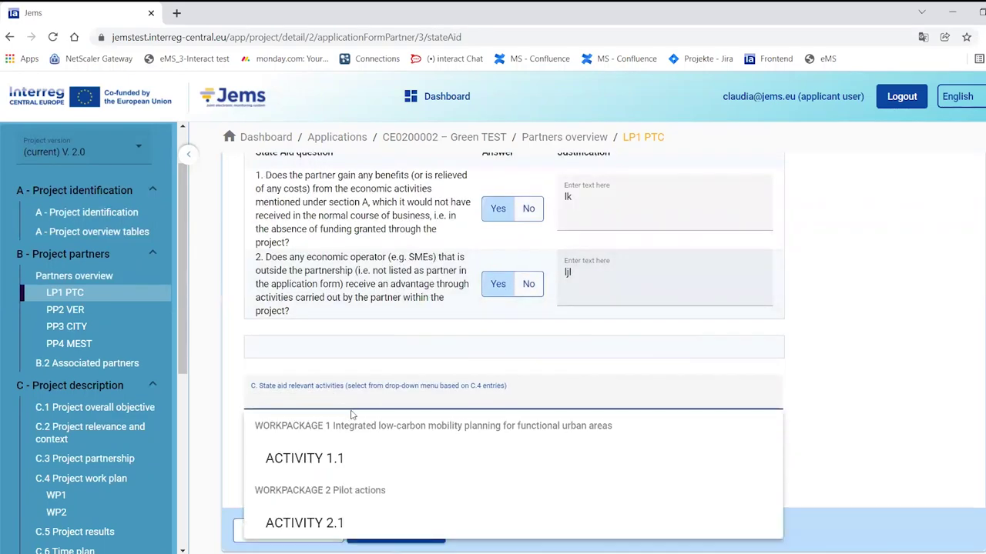
pyautogui.click(316, 462)
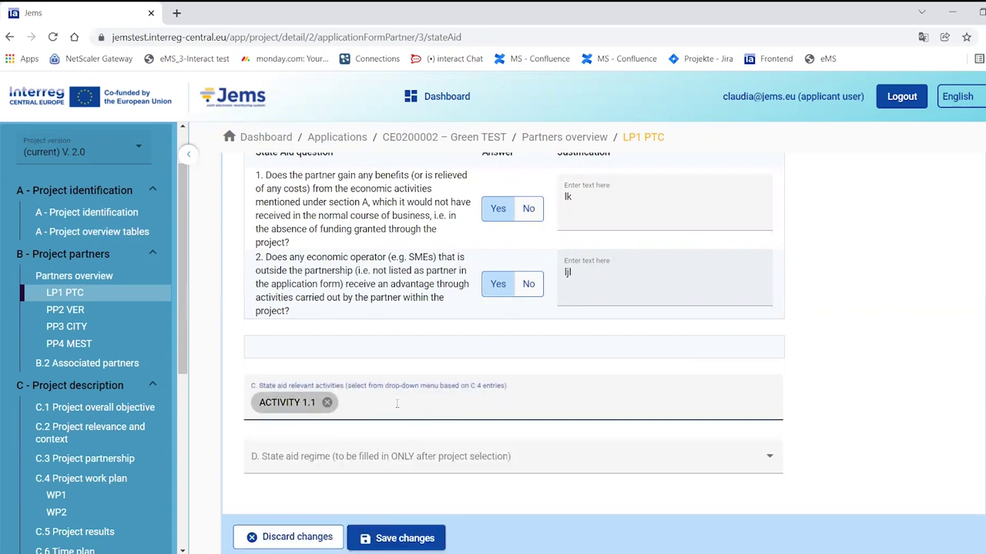
pyautogui.click(397, 403)
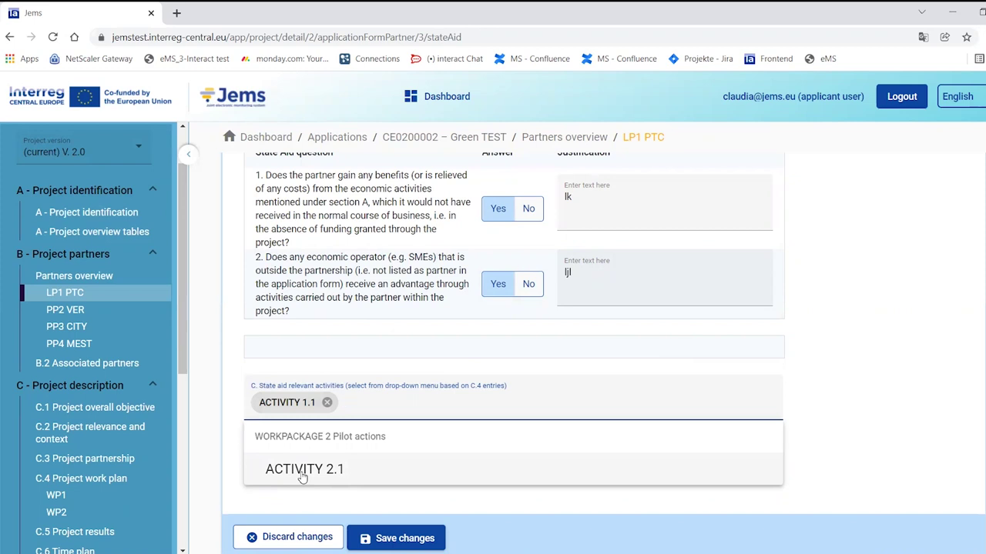
pyautogui.click(306, 473)
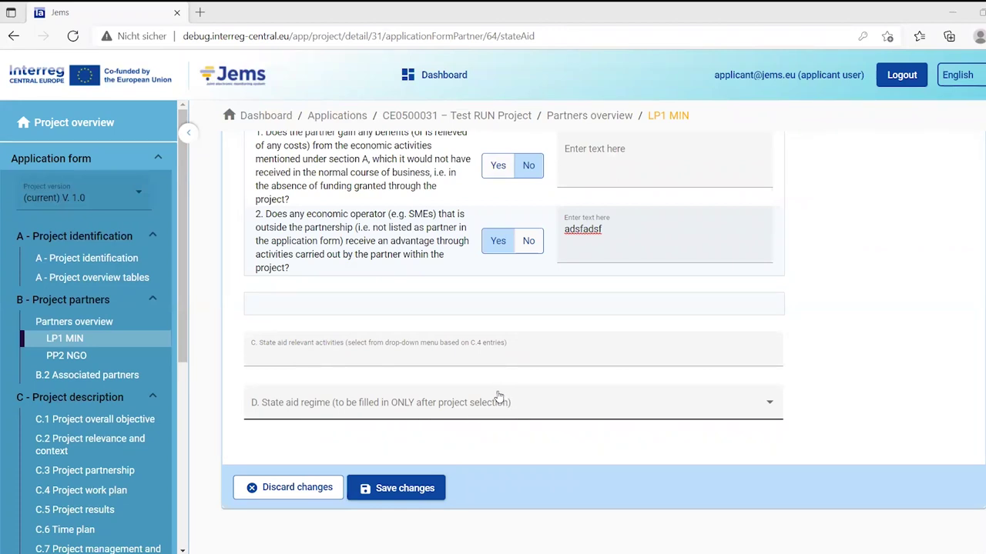
# - Save LP1 MIN's state aid answers and bring up the empty B.2 associated partners list
pyautogui.click(407, 494)
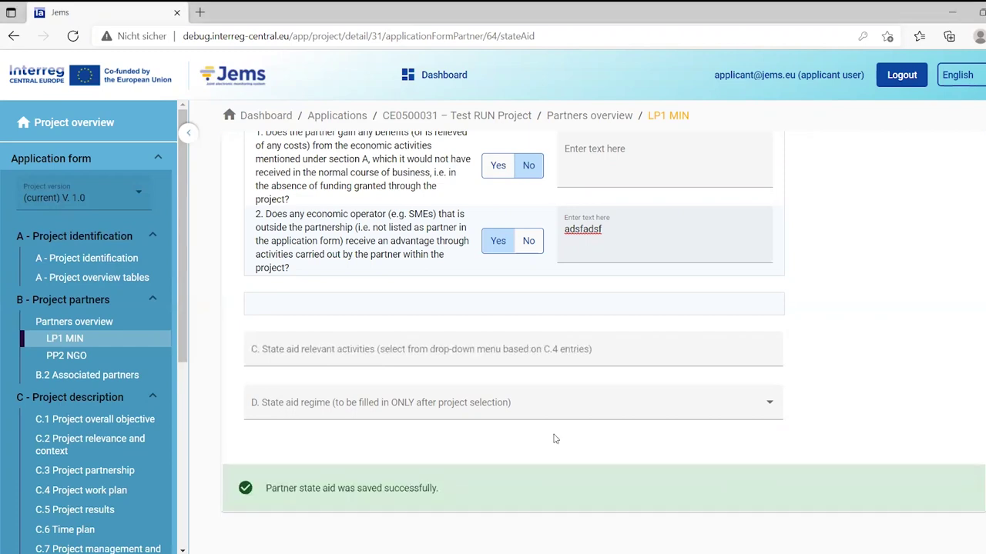
pyautogui.click(138, 323)
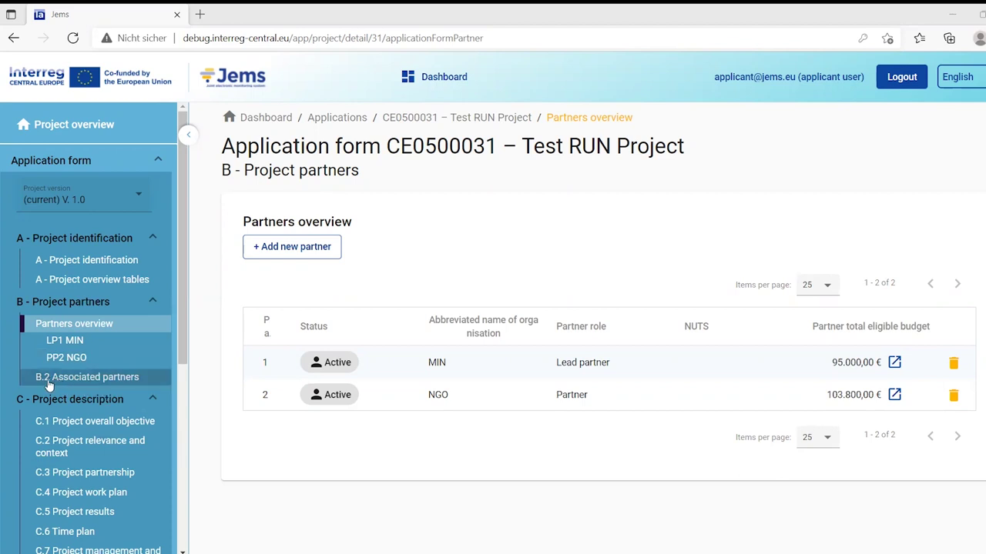
pyautogui.click(108, 387)
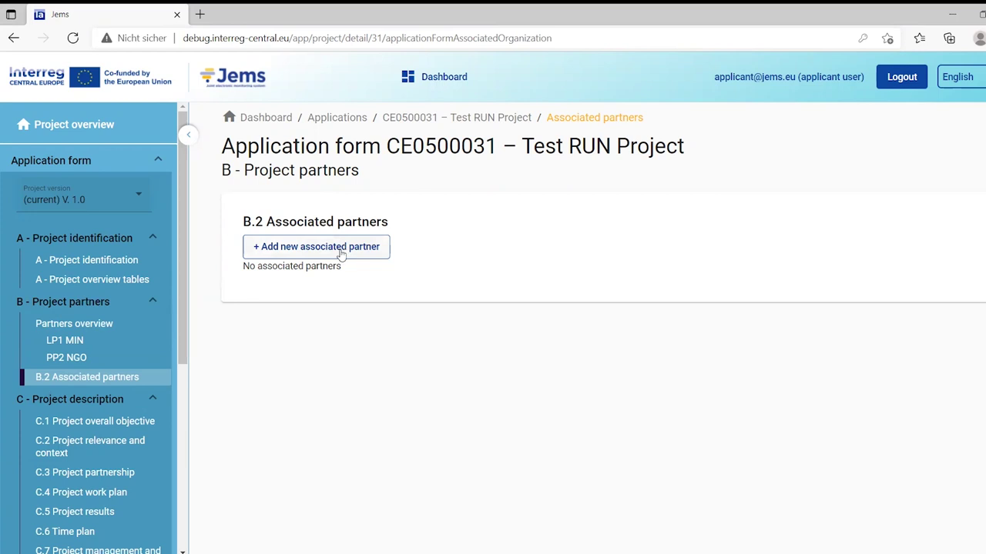
pyautogui.click(267, 252)
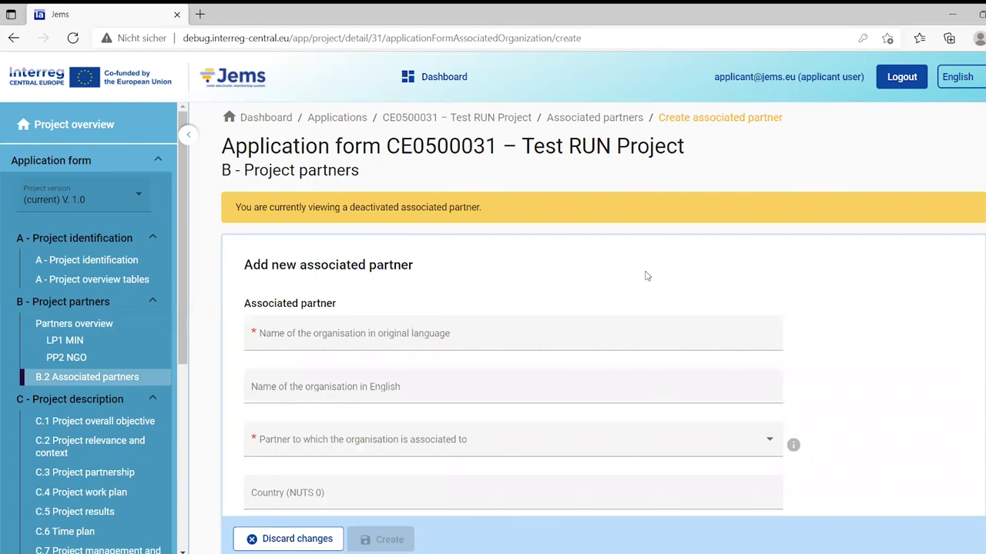
# - Create associated partner Socius, linked to LP1 MIN
pyautogui.scroll(-1, 646, 277)
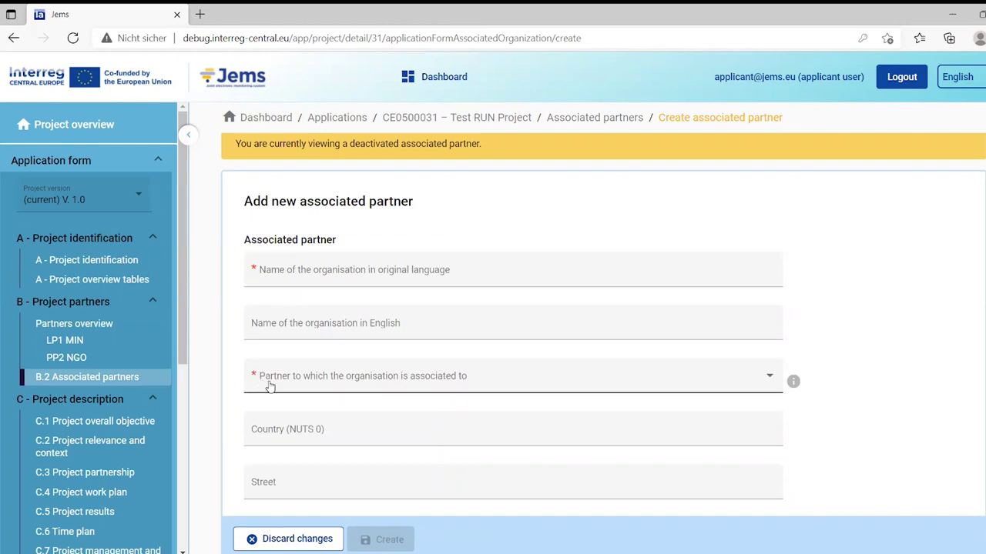
pyautogui.click(312, 273)
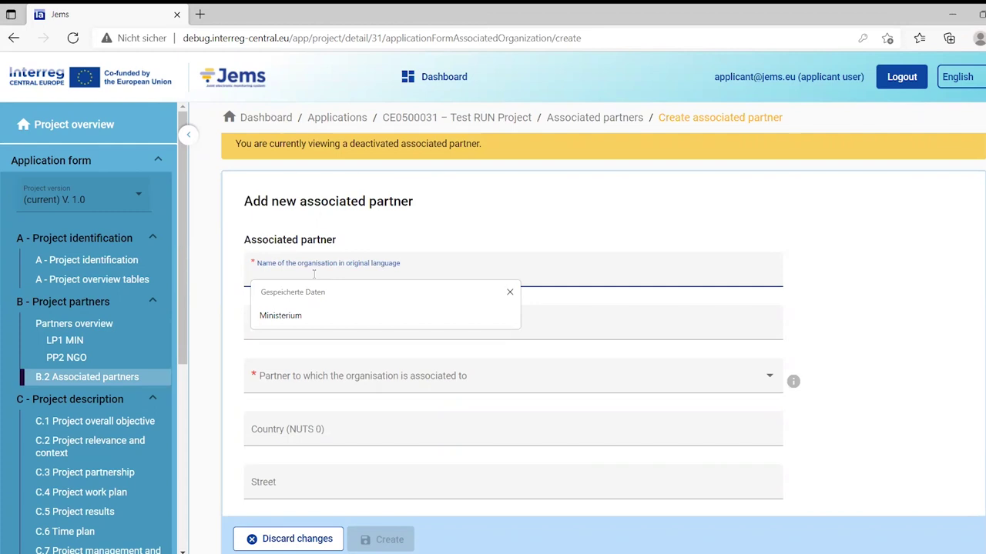
pyautogui.write('Socius')
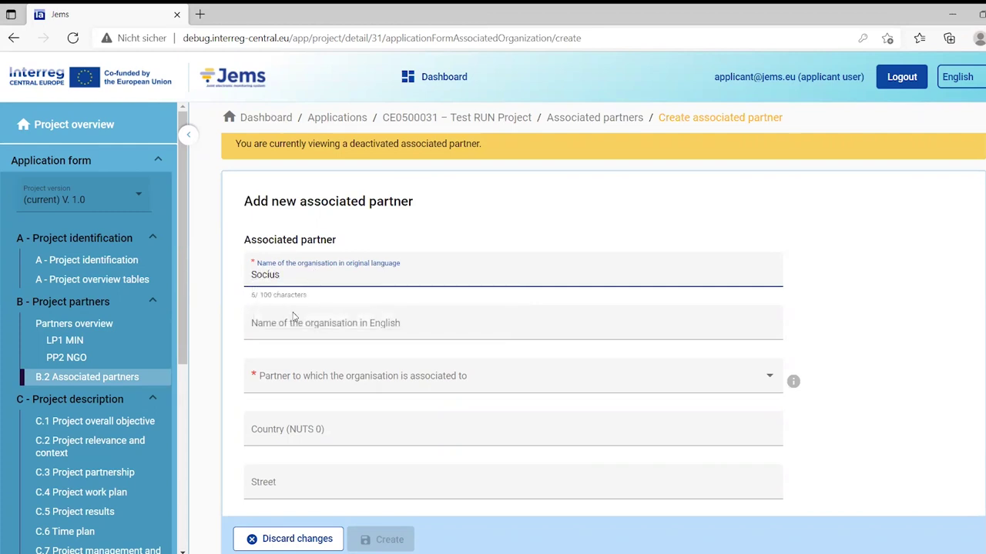
pyautogui.click(293, 379)
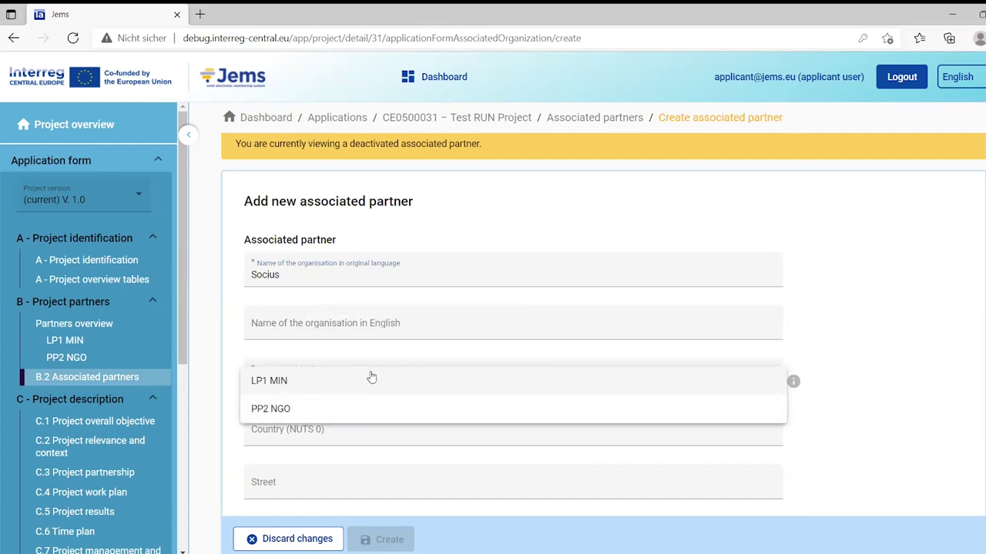
pyautogui.click(282, 387)
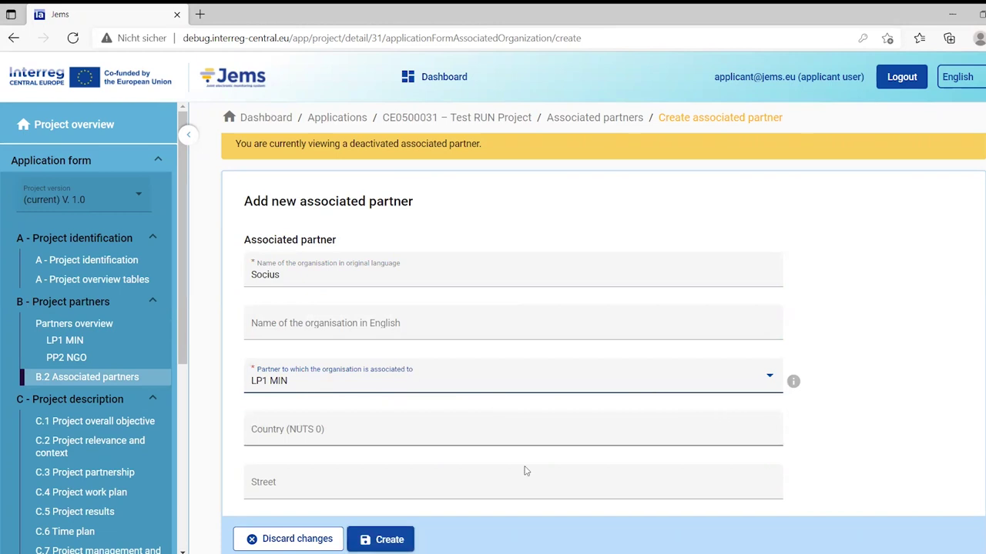
pyautogui.click(383, 536)
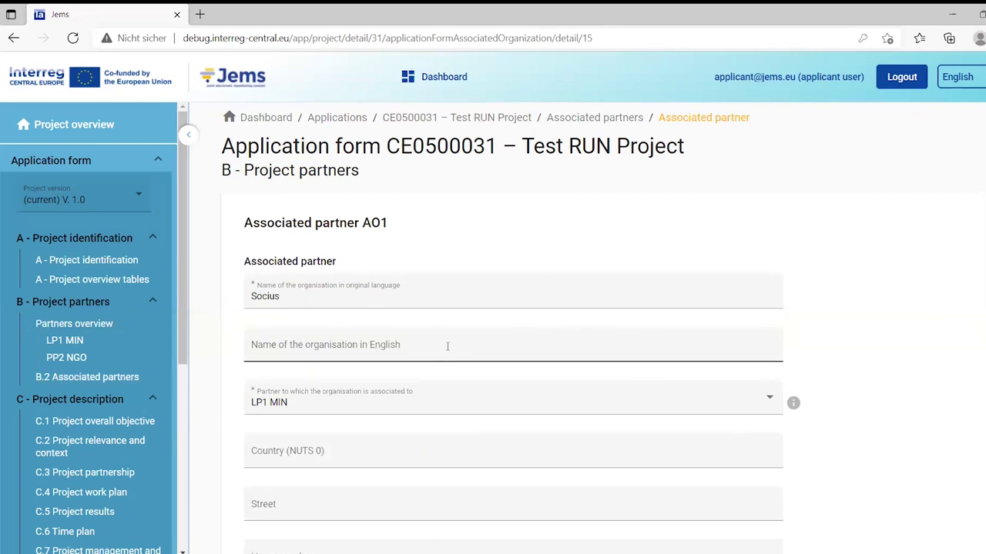
# - Set Socius's country to Deutschland (DE) and region to Stuttgart (DE11)
pyautogui.scroll(-2, 447, 346)
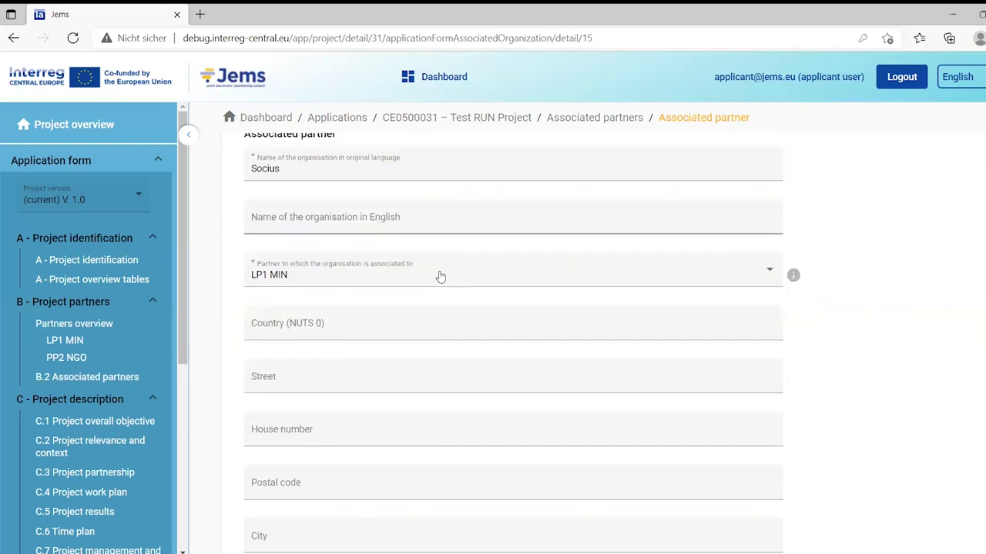
pyautogui.click(388, 331)
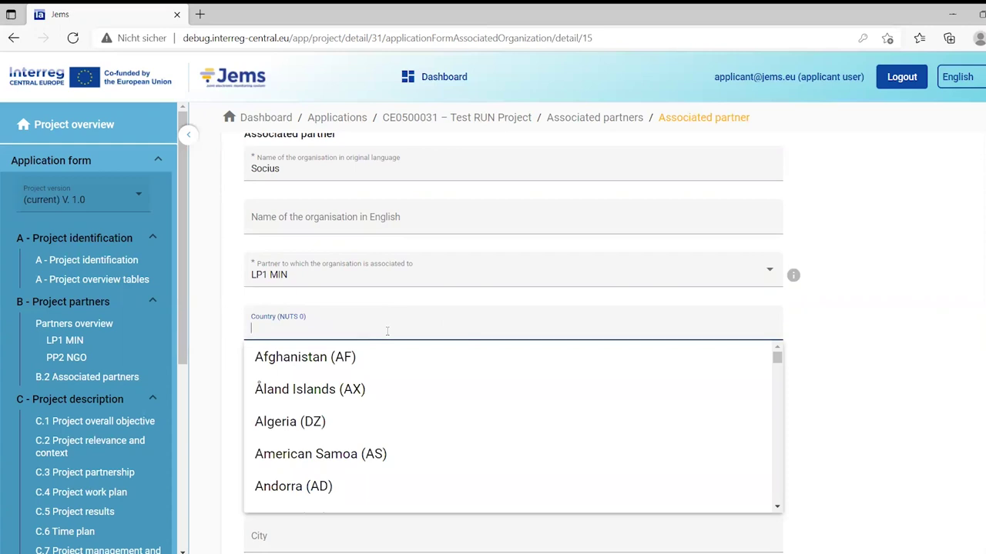
pyautogui.write('deu')
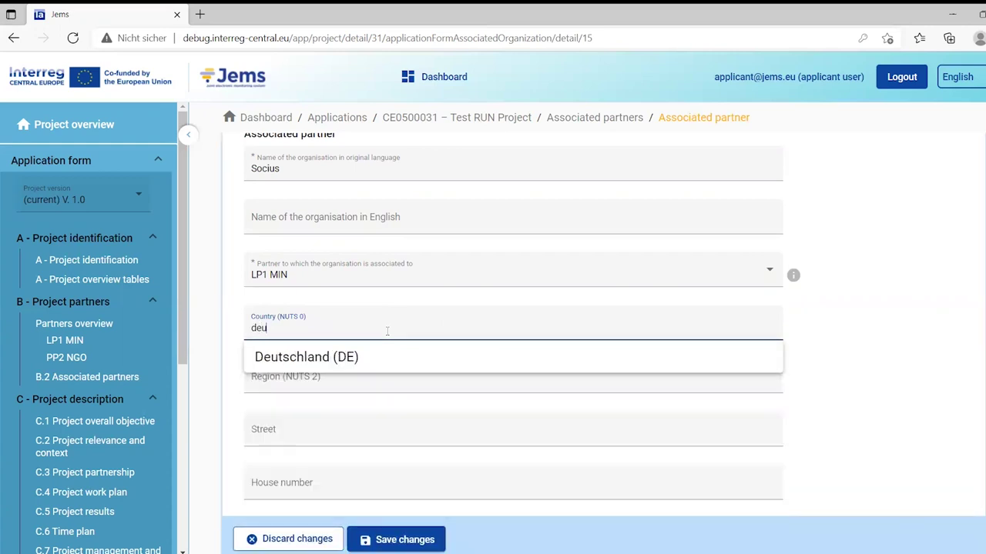
pyautogui.click(342, 362)
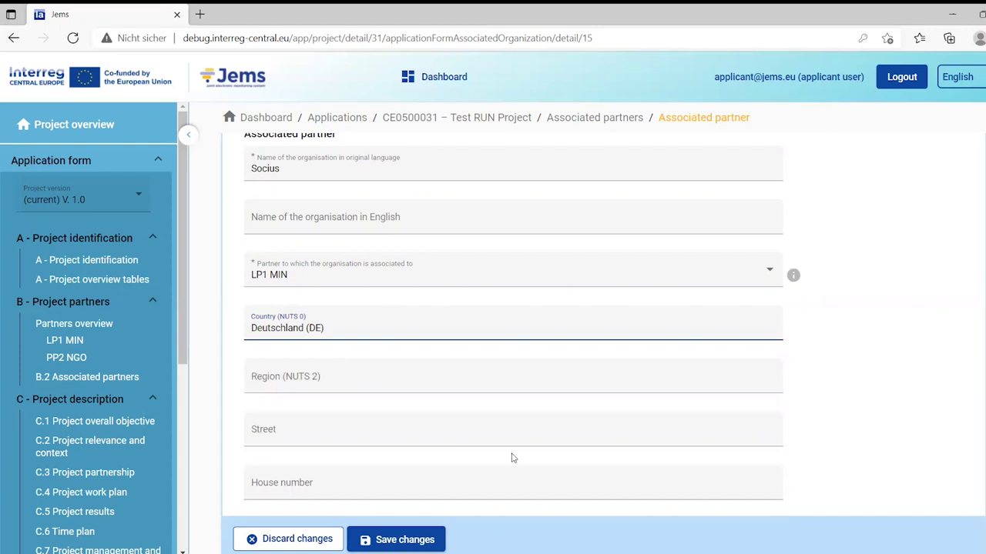
pyautogui.click(348, 382)
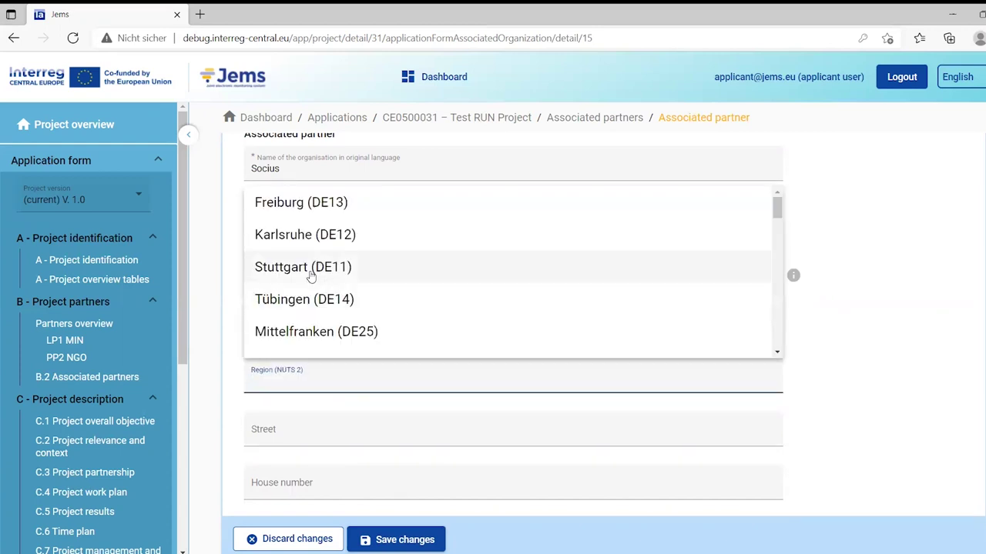
pyautogui.click(313, 270)
# - Save Socius's details and return to the B.2 associated partners list
pyautogui.scroll(-1, 520, 353)
pyautogui.scroll(-3, 520, 354)
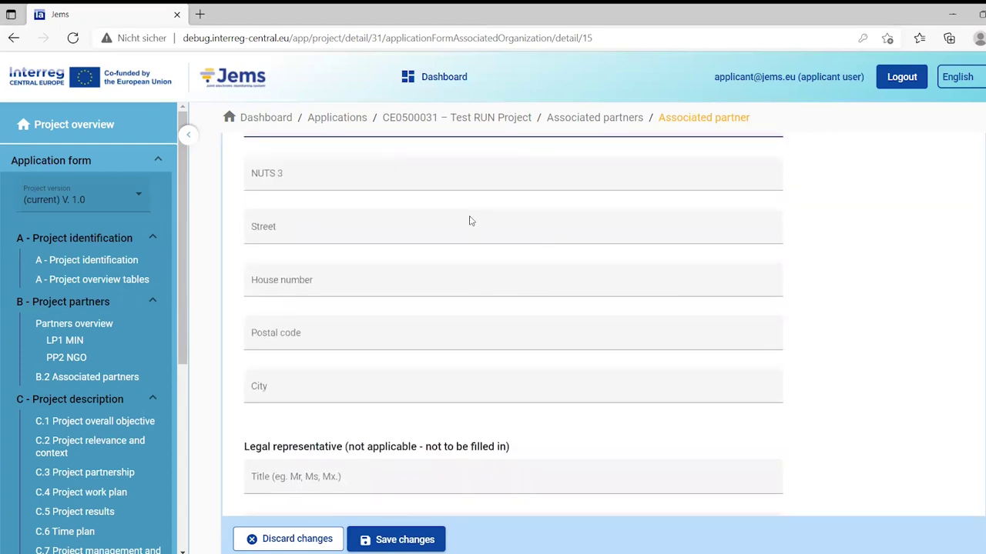
pyautogui.scroll(-4, 438, 231)
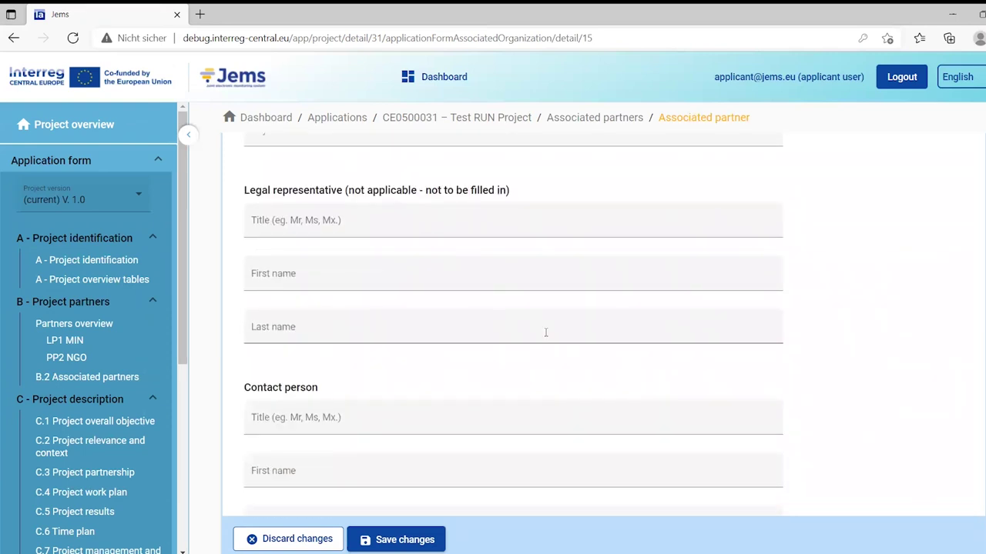
pyautogui.scroll(-3, 390, 258)
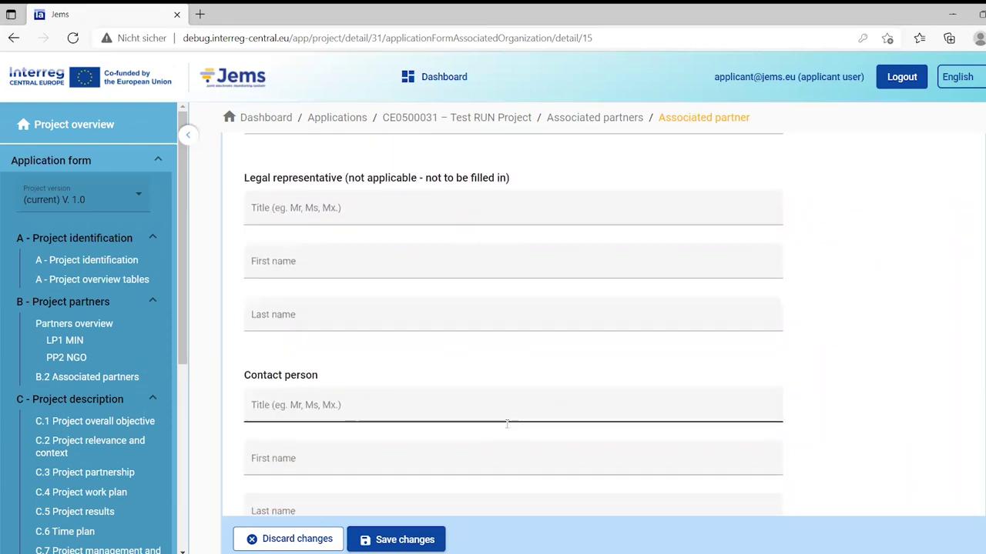
pyautogui.scroll(-1, 395, 299)
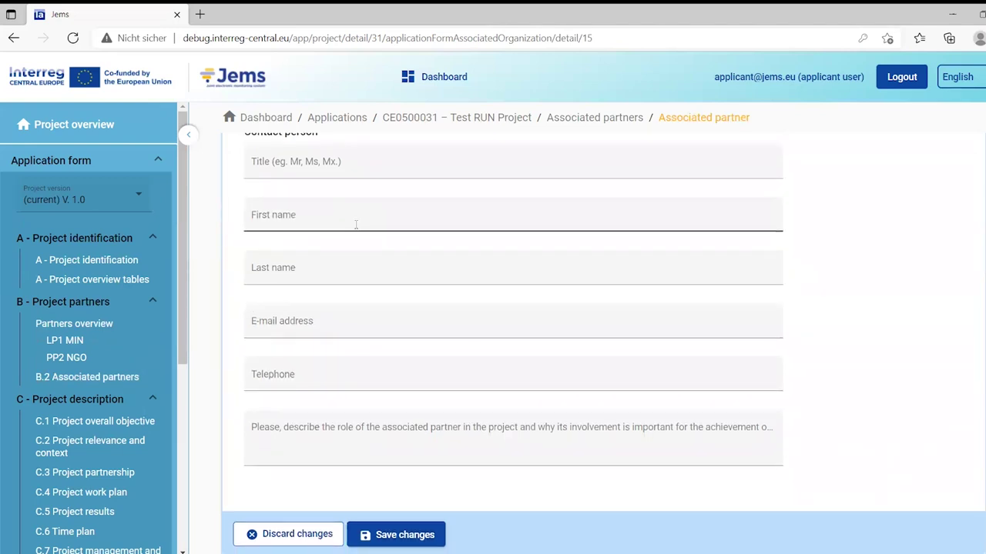
pyautogui.scroll(-1, 370, 267)
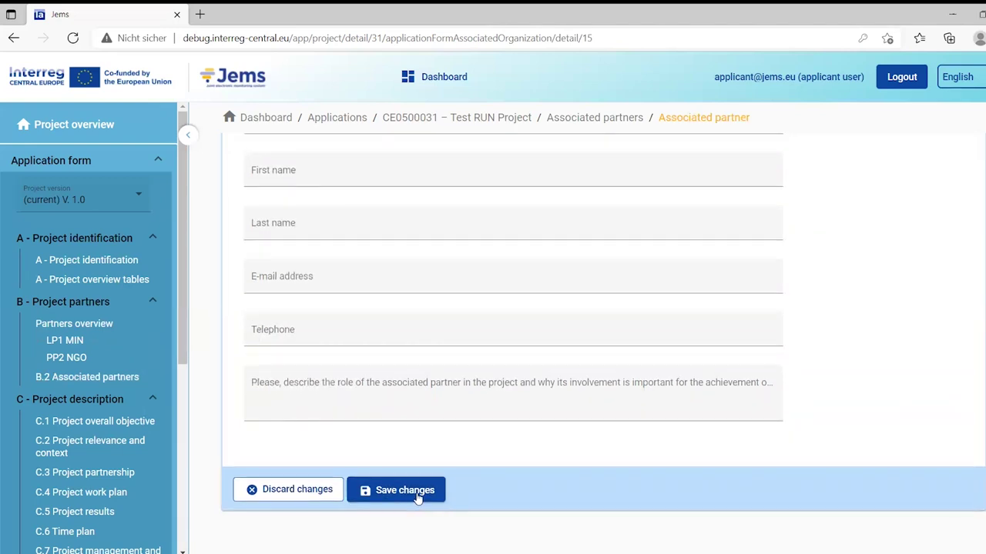
pyautogui.click(416, 497)
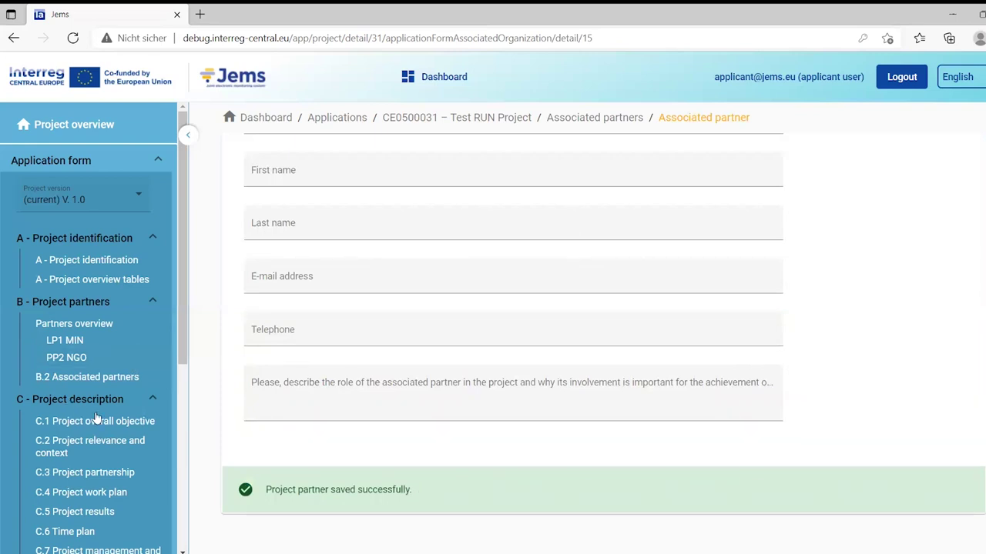
pyautogui.click(119, 379)
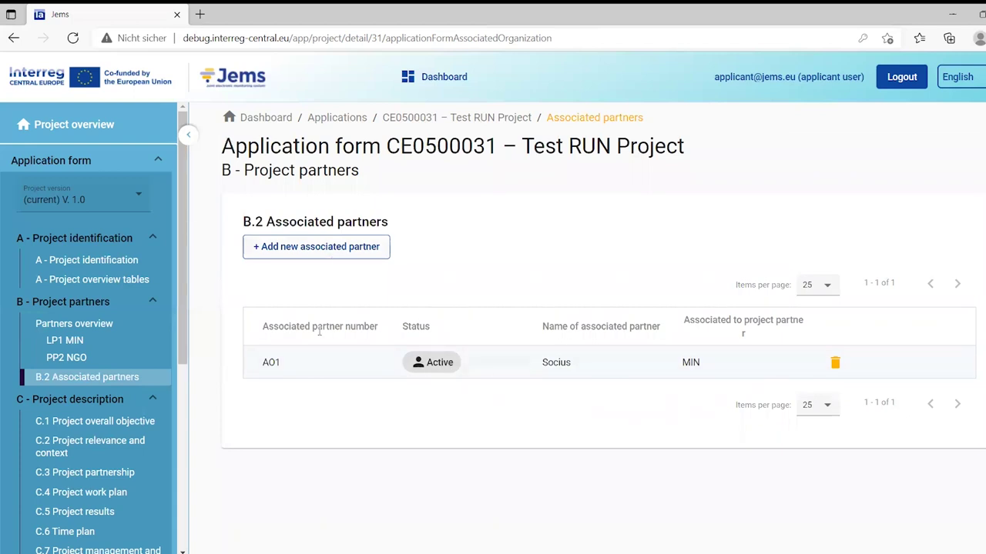
# - Create associated partner Organi linked to PP2 NGO, then return to the partners list
pyautogui.click(342, 250)
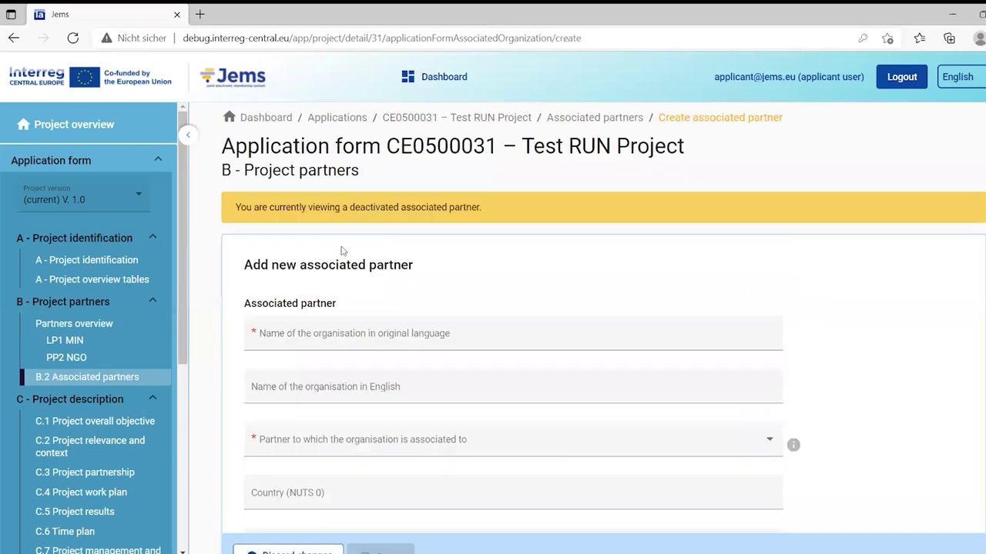
pyautogui.click(330, 335)
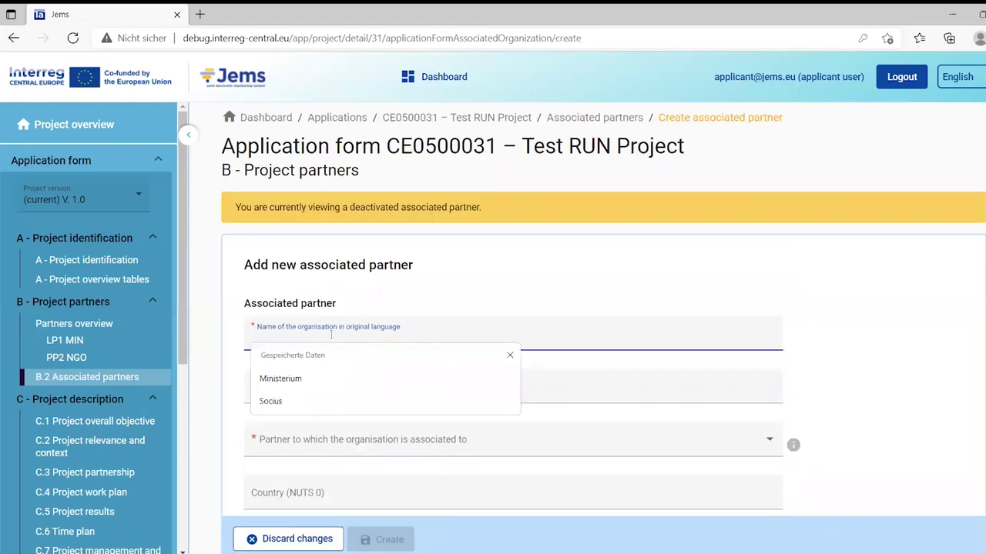
pyautogui.write('Organi')
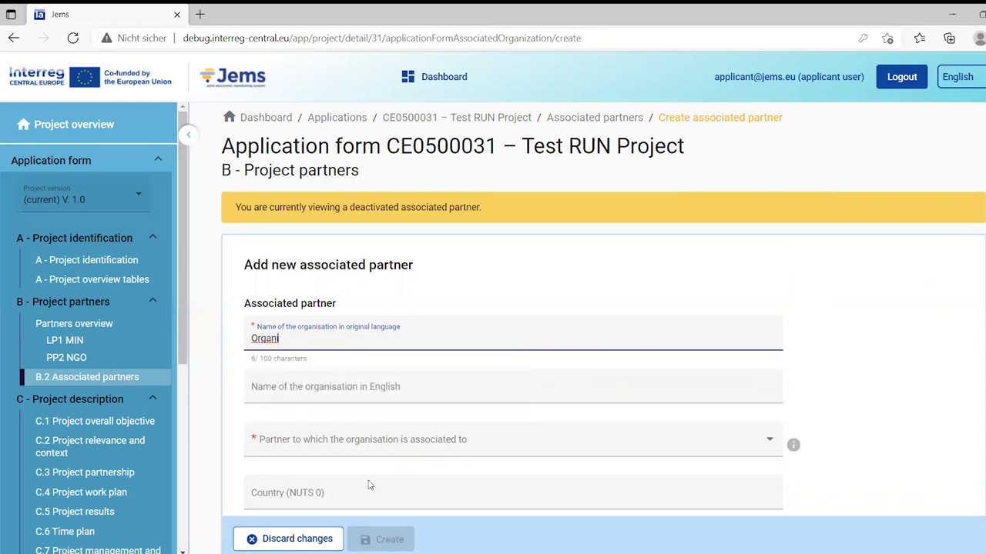
pyautogui.click(381, 440)
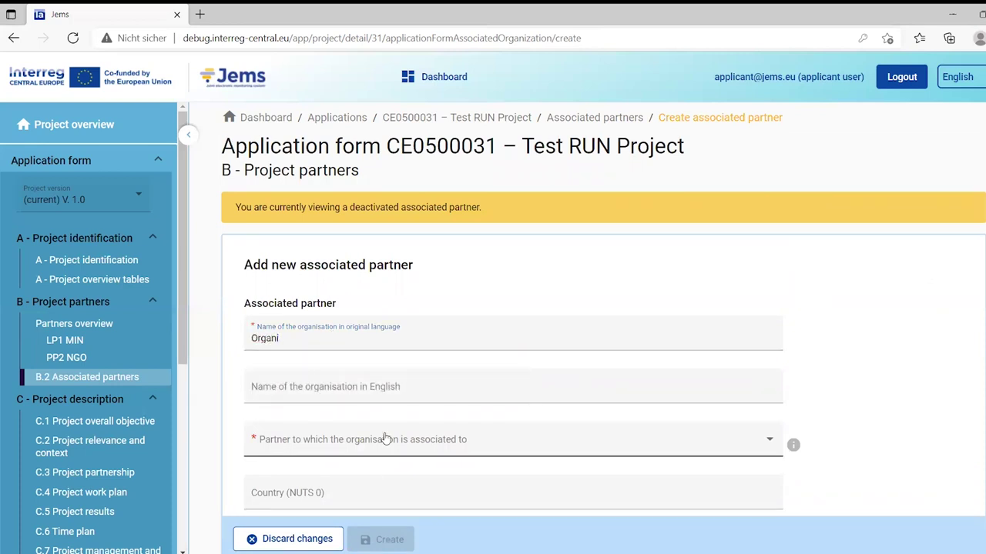
pyautogui.click(314, 473)
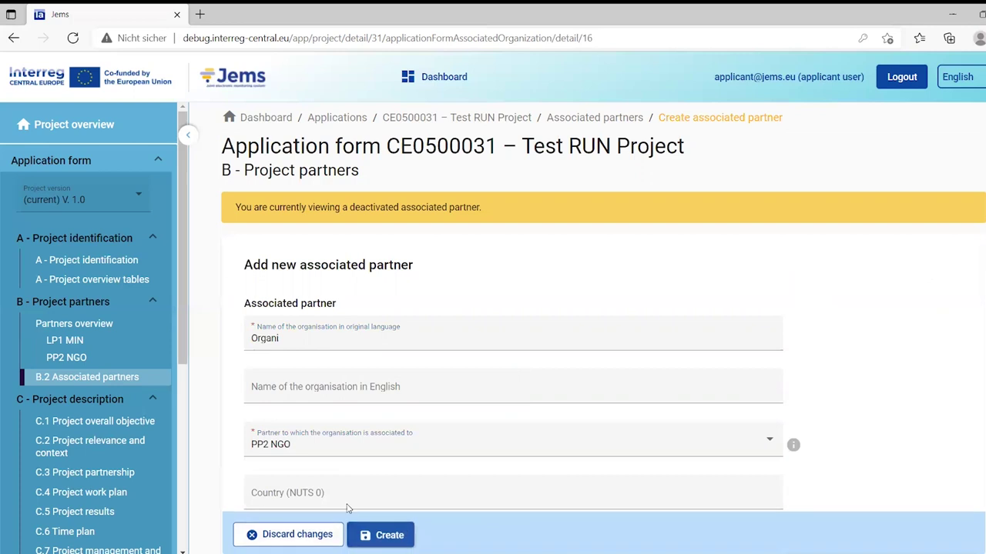
pyautogui.click(385, 539)
pyautogui.click(105, 377)
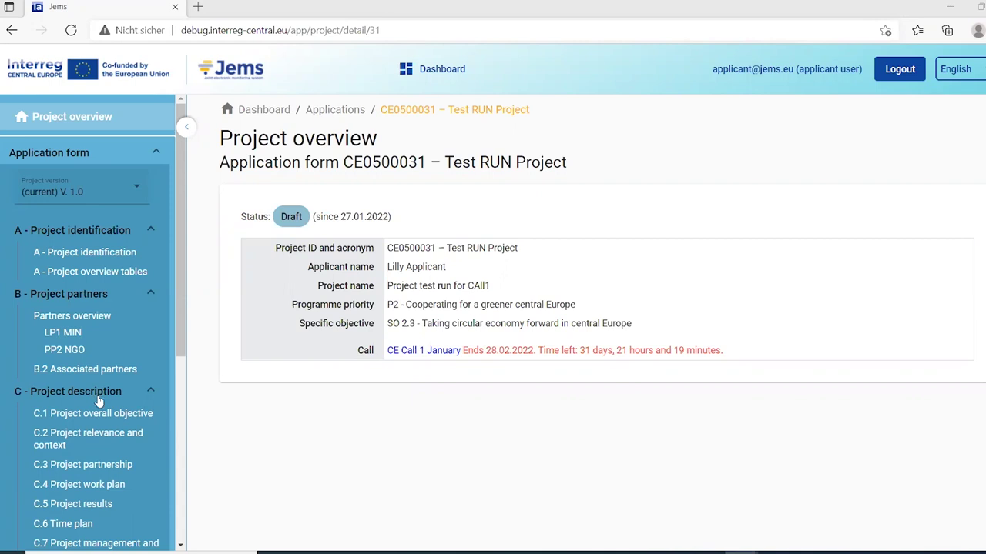
# - Check the SO 2.3 specific objective in project identification, then go to C.1 Project overall objective
pyautogui.click(108, 416)
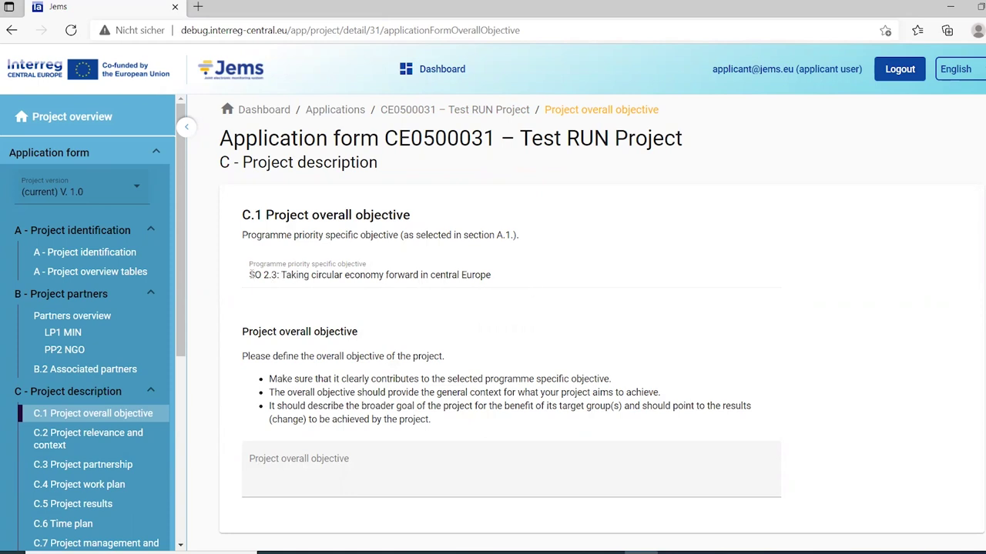
pyautogui.click(88, 259)
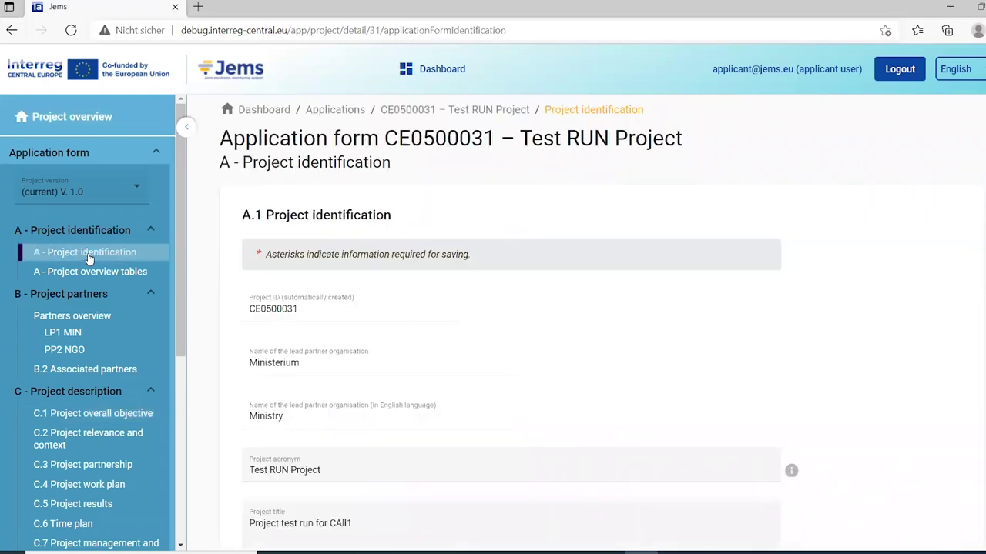
pyautogui.scroll(-3, 492, 385)
pyautogui.scroll(-3, 493, 402)
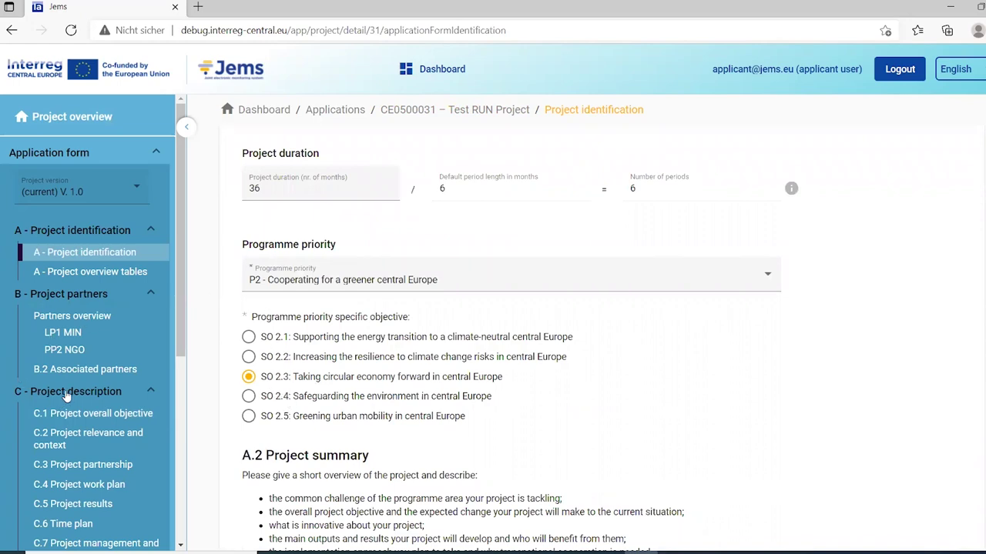
pyautogui.click(77, 415)
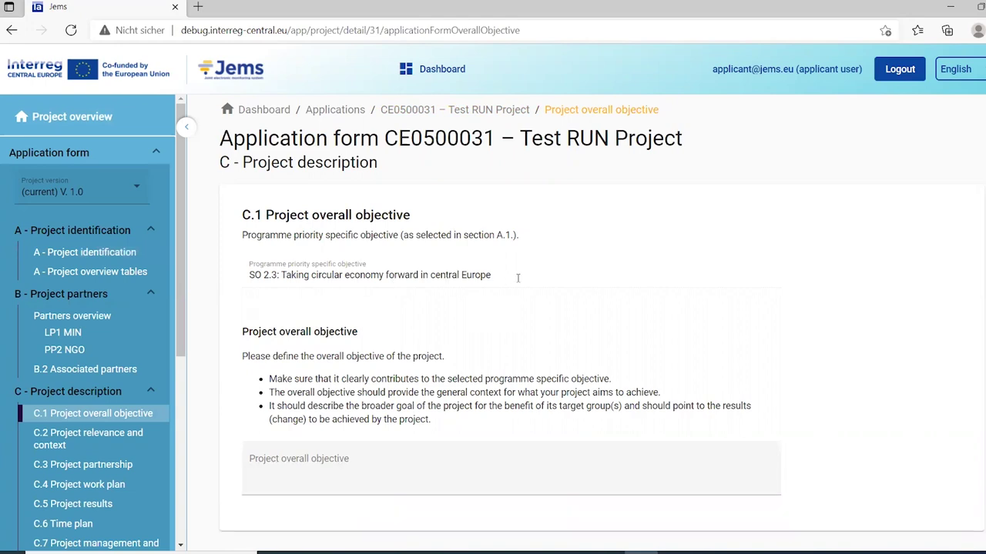
pyautogui.scroll(-1, 518, 278)
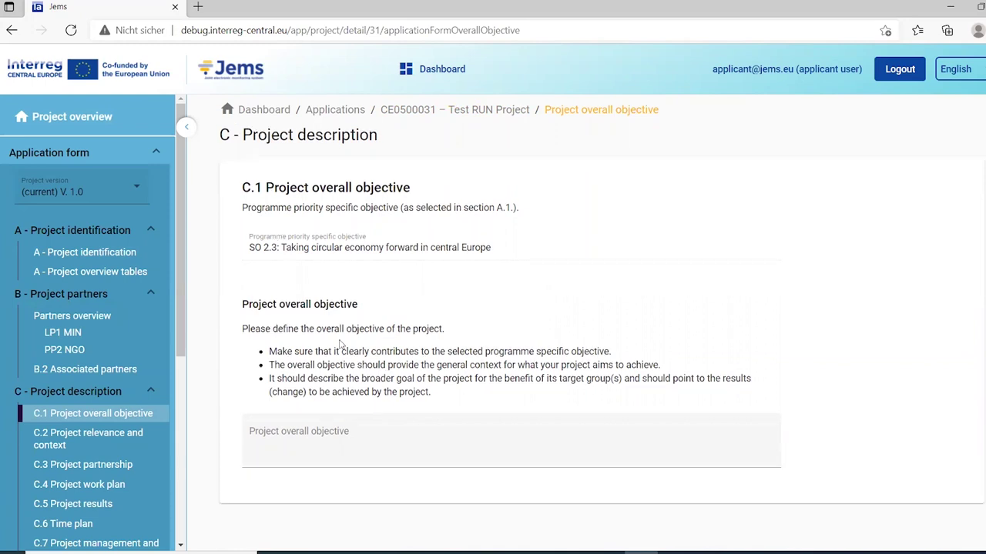
# - Save 'dsfds' as the project overall objective and go to C.2 Project relevance and context
pyautogui.click(339, 441)
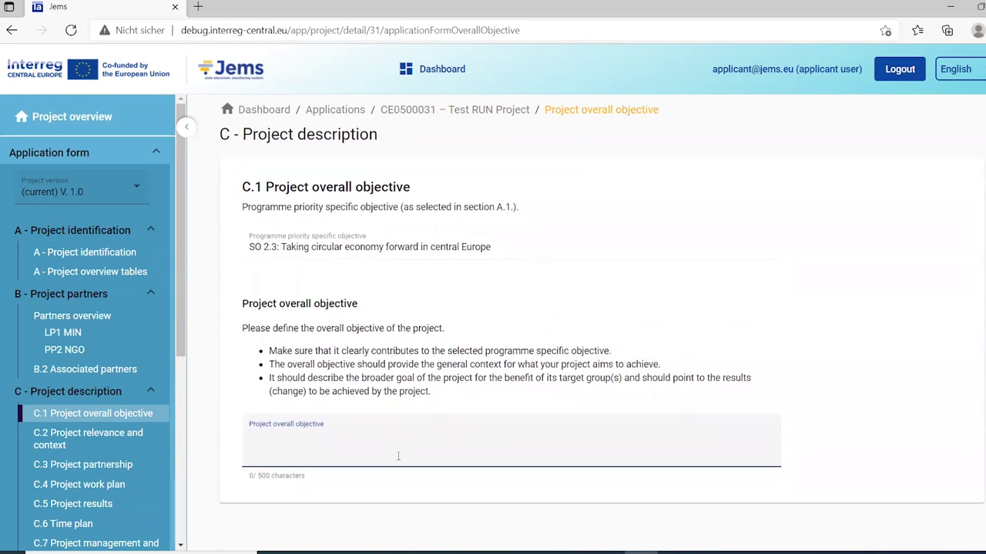
pyautogui.write('dsfds')
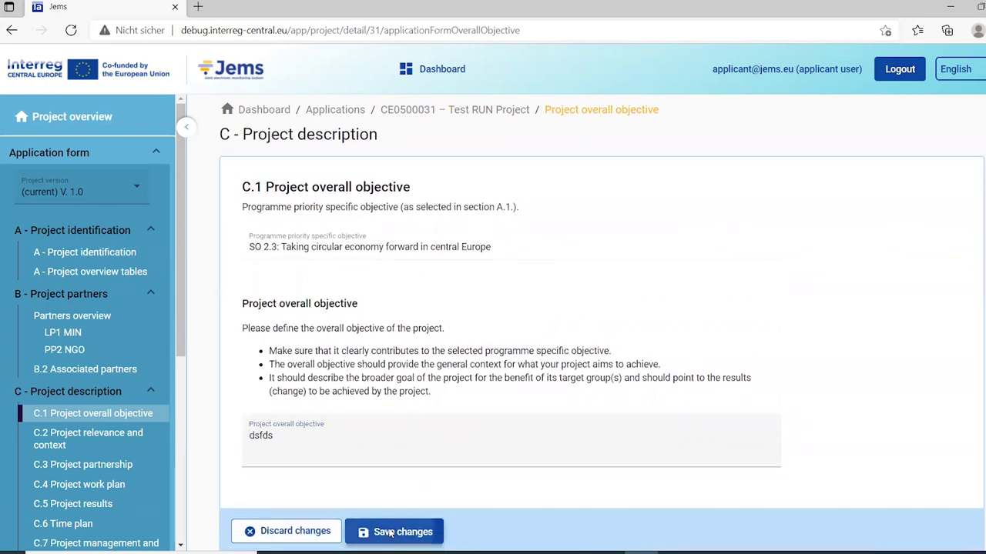
pyautogui.click(398, 531)
pyautogui.click(96, 436)
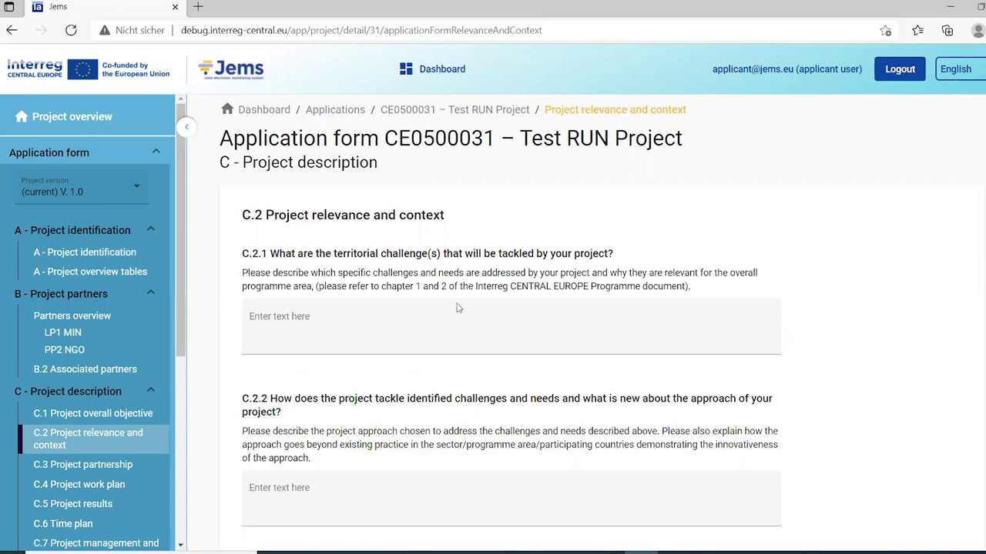
# - Answer the C.2.1 territorial challenges question with 'sdf'
pyautogui.click(425, 331)
pyautogui.write('sdf')
pyautogui.scroll(-2, 387, 317)
pyautogui.click(387, 317)
pyautogui.scroll(-3, 393, 308)
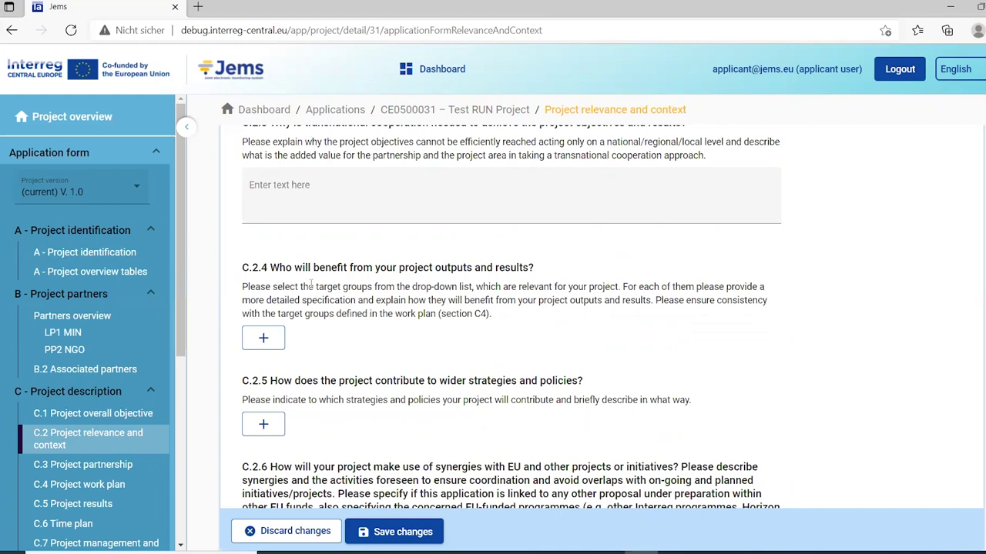
# - Add C.2.4 target groups National and Regional public authority with specifications, dropping the Infrastructure row
pyautogui.click(264, 340)
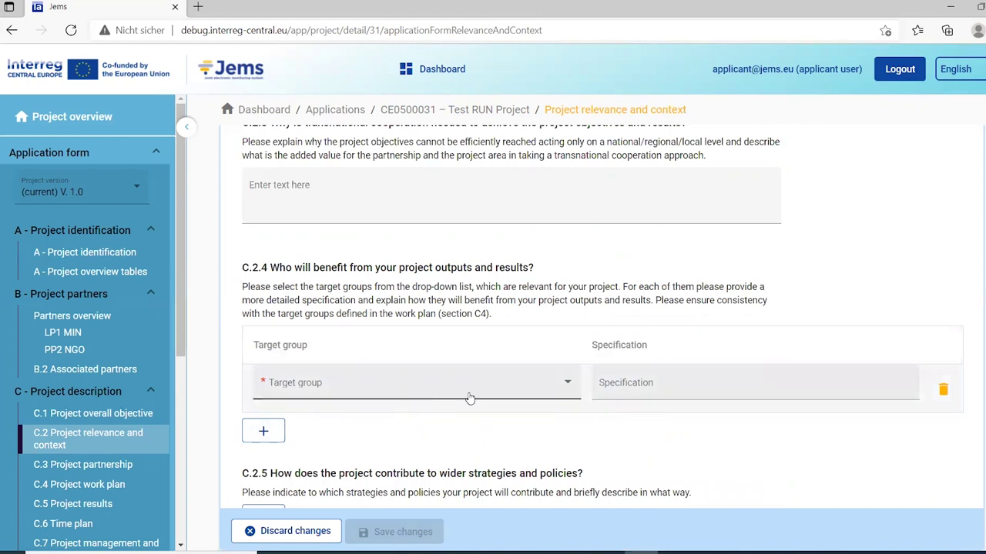
pyautogui.click(568, 389)
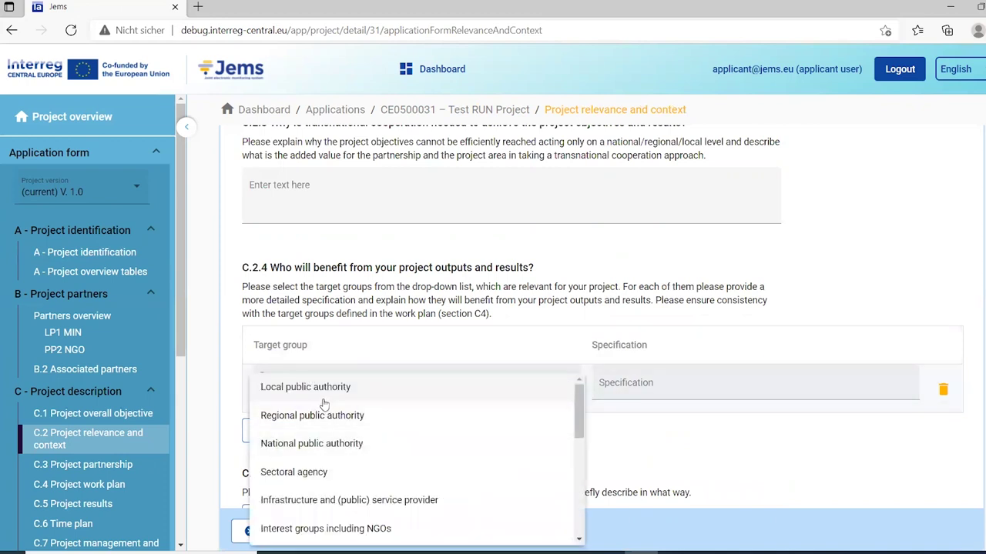
pyautogui.click(315, 445)
pyautogui.click(628, 389)
pyautogui.write('sdasdf')
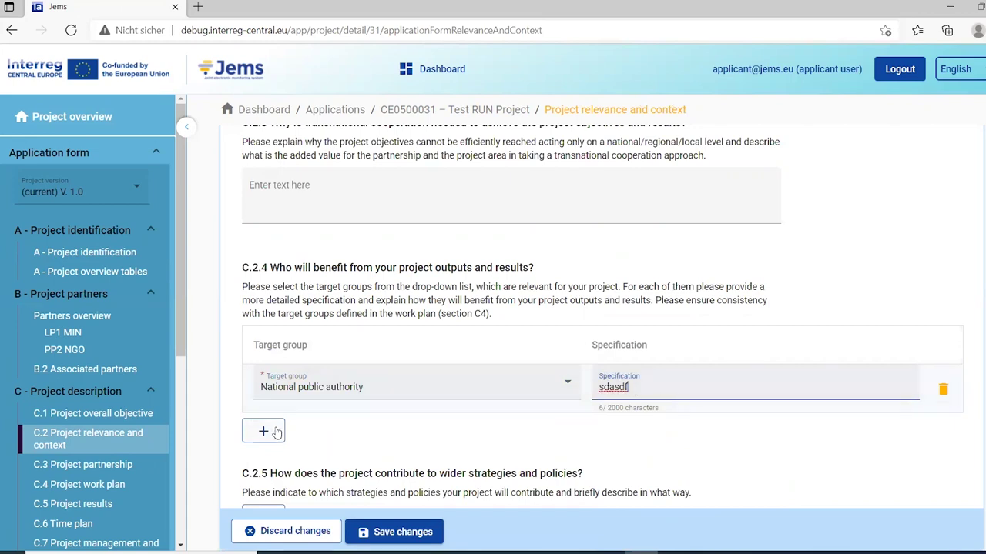
pyautogui.click(264, 431)
pyautogui.click(285, 437)
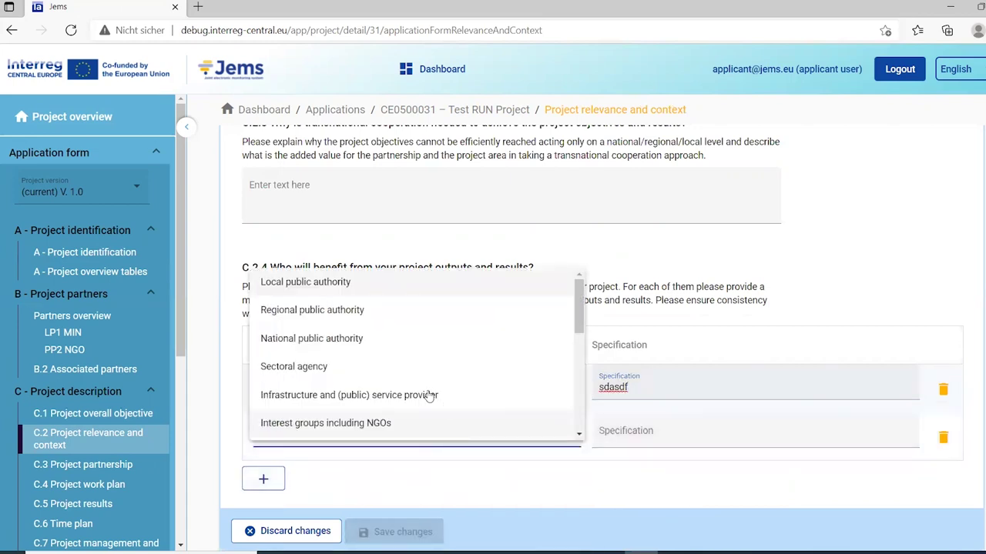
pyautogui.click(302, 401)
pyautogui.click(653, 439)
pyautogui.write('sdfsadf')
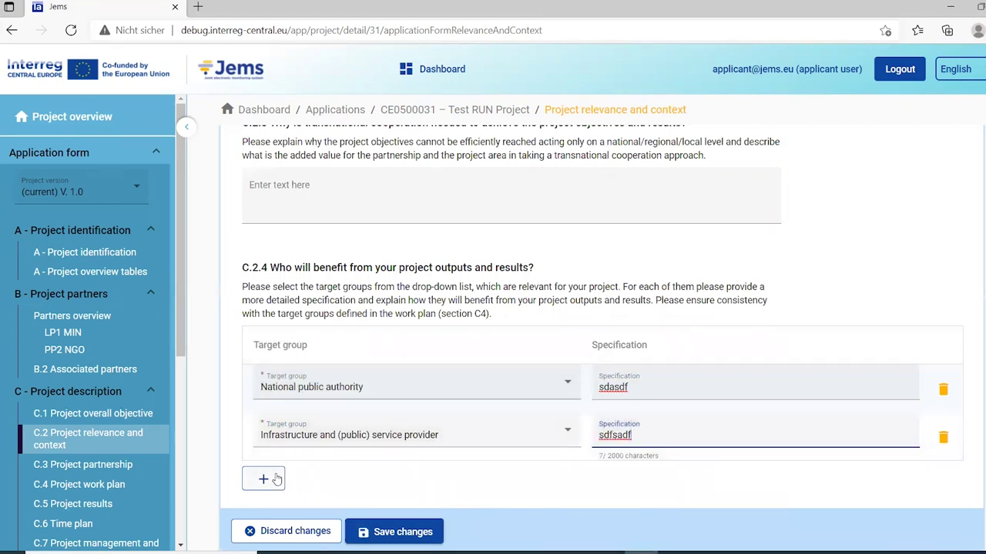
pyautogui.click(264, 479)
pyautogui.click(308, 476)
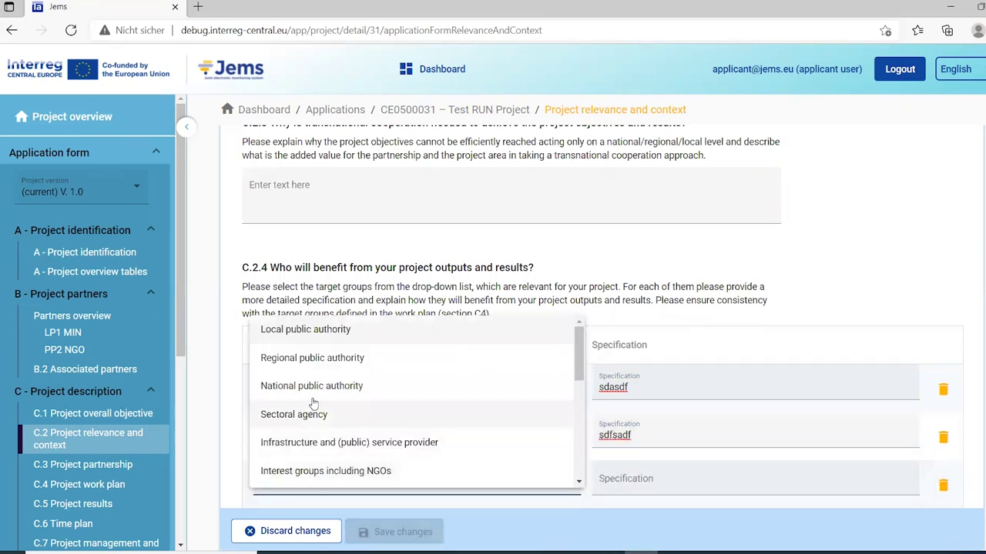
pyautogui.click(312, 358)
pyautogui.click(621, 483)
pyautogui.write('asdf')
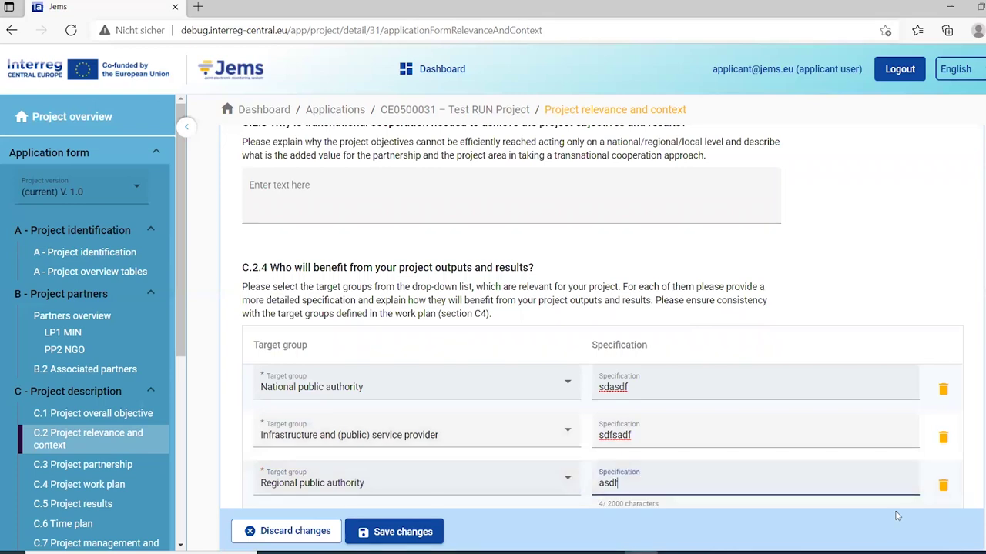
pyautogui.click(944, 438)
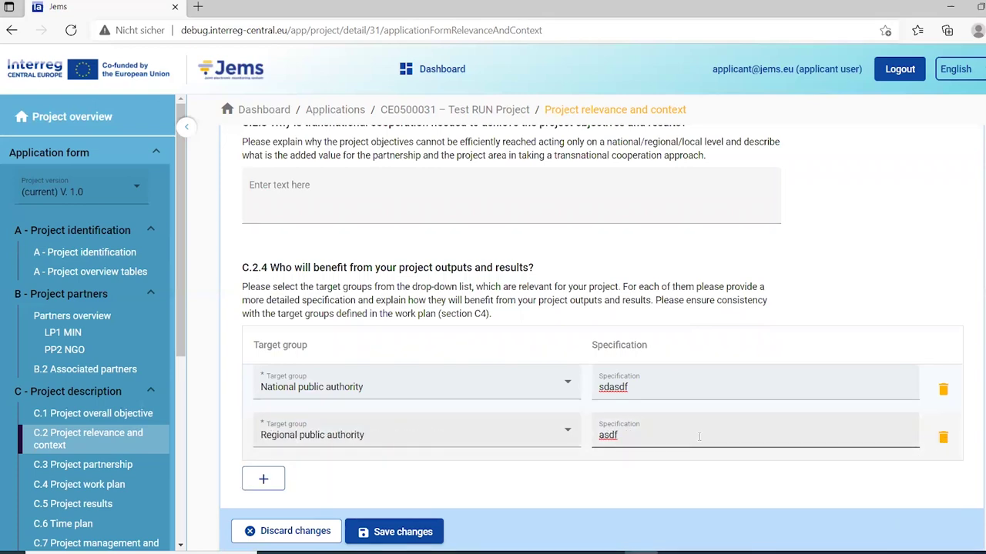
pyautogui.scroll(-2, 420, 456)
pyautogui.scroll(-1, 404, 409)
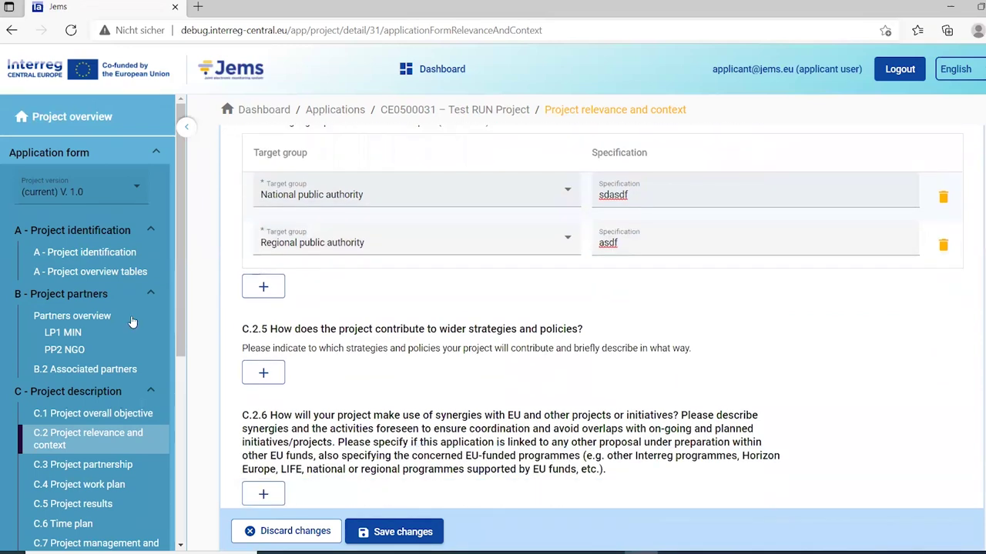
# - In C.2.5, add EU Strategy for the Danube Region with contribution 'asdff', removing the Alpine row
pyautogui.click(264, 373)
pyautogui.scroll(-2, 381, 377)
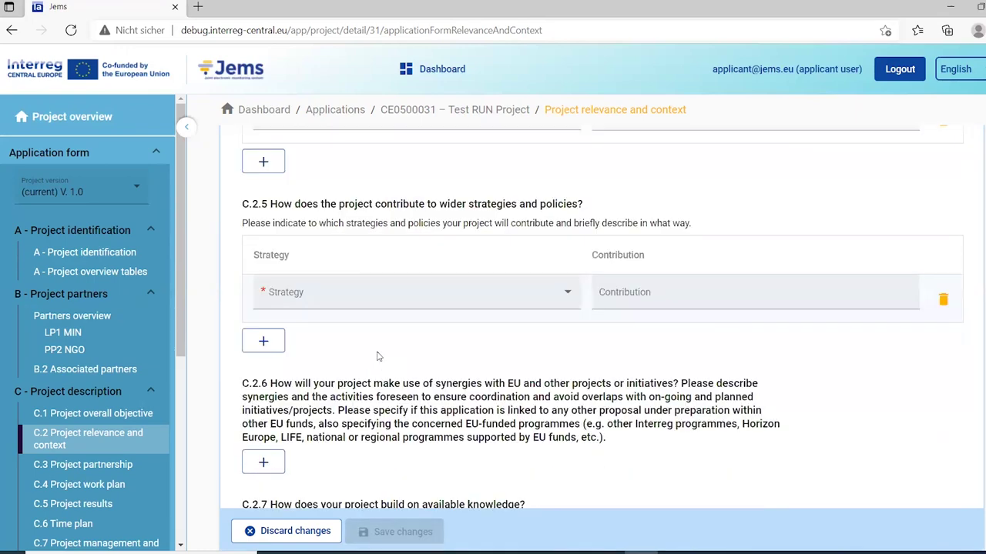
pyautogui.click(521, 293)
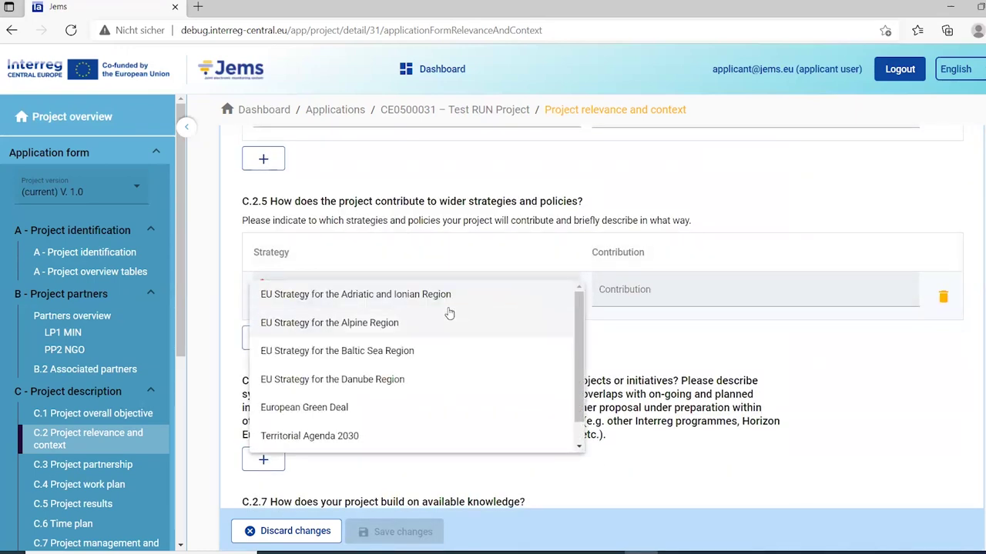
pyautogui.click(380, 323)
pyautogui.click(660, 290)
pyautogui.write('sdfsadf')
pyautogui.click(263, 338)
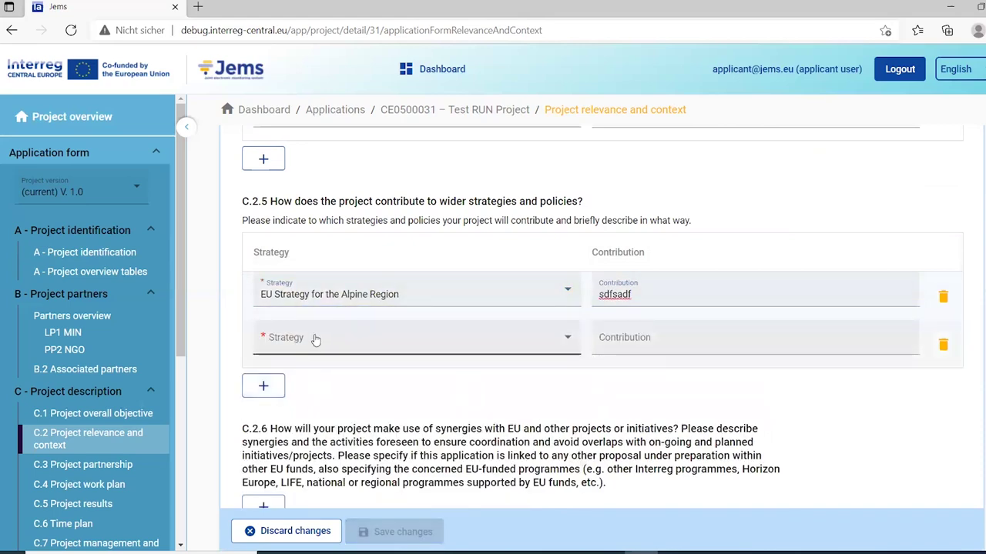
pyautogui.click(316, 340)
pyautogui.click(472, 425)
pyautogui.click(669, 353)
pyautogui.write('asdff')
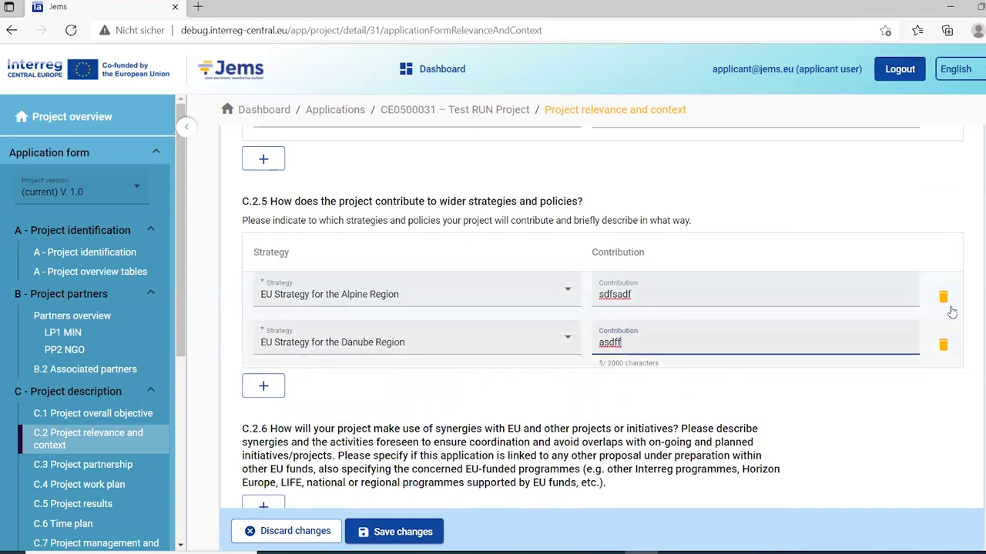
pyautogui.click(945, 298)
pyautogui.scroll(-1, 266, 342)
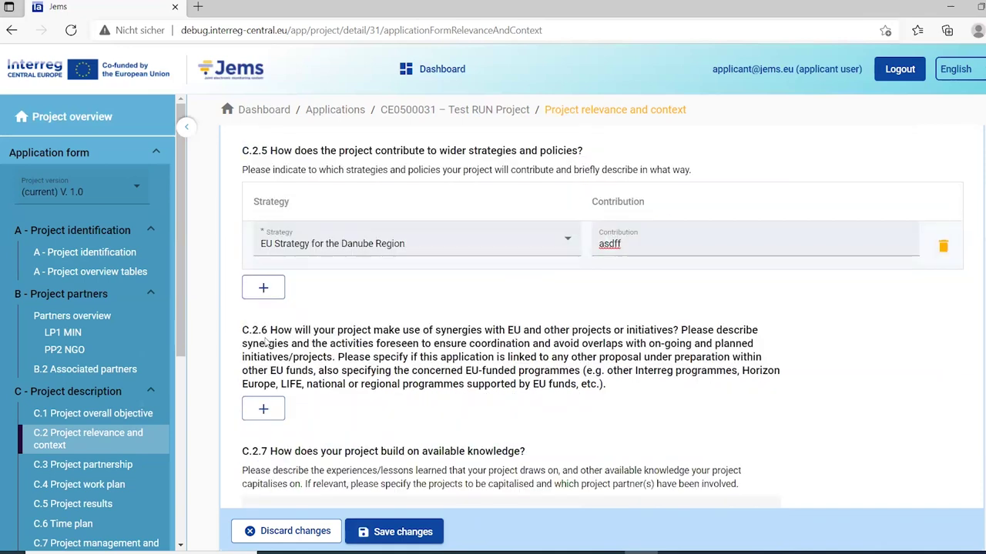
pyautogui.scroll(-1, 267, 342)
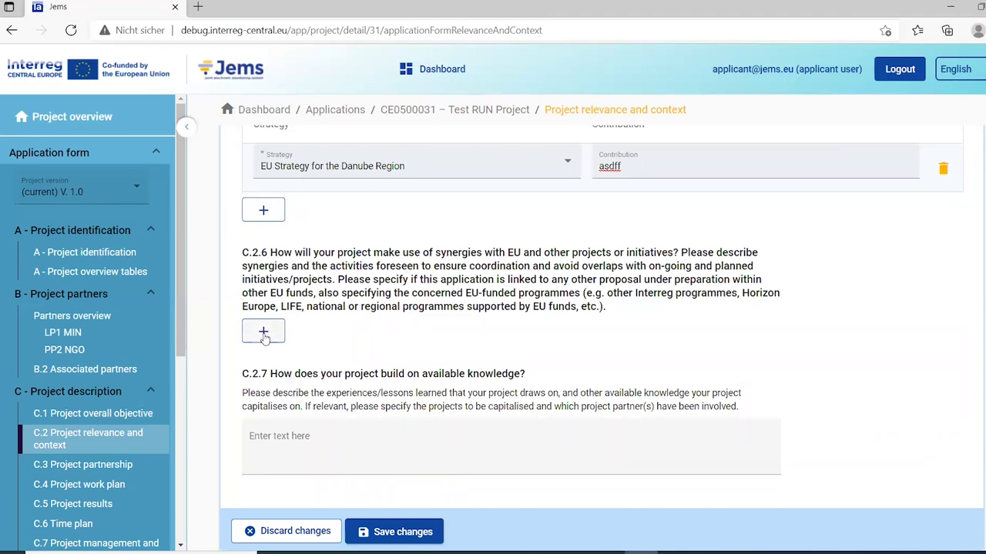
# - Fill three C.2.6 synergy rows (dfasfdfasf, asdf, asdfasdf) and delete the second one
pyautogui.click(264, 333)
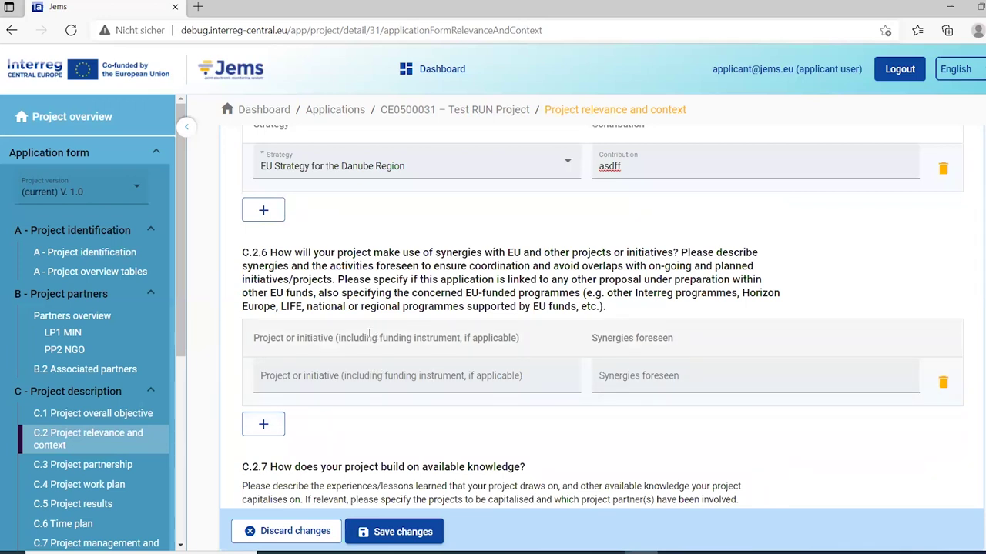
pyautogui.click(343, 374)
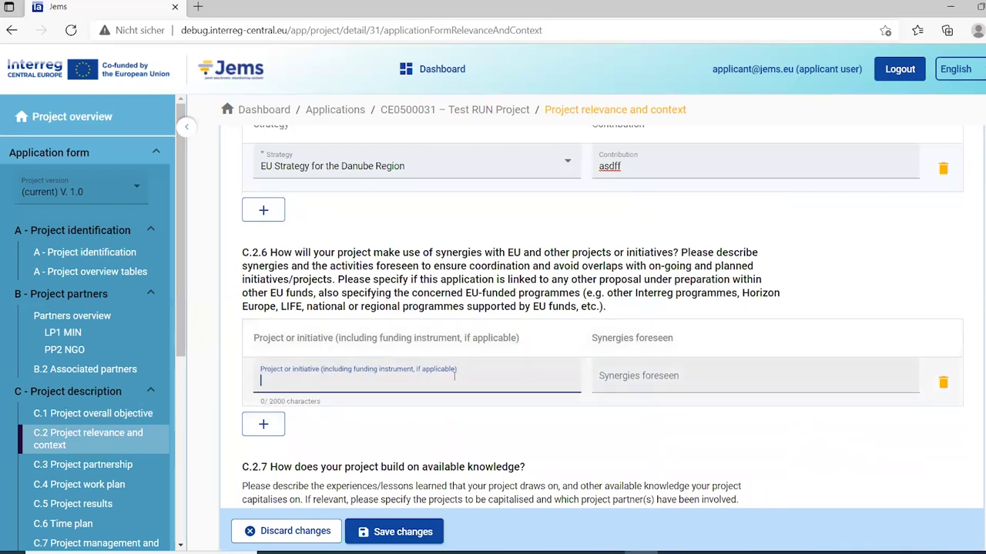
pyautogui.write('dfasfdfasf')
pyautogui.click(643, 377)
pyautogui.write('asdfasdfasd')
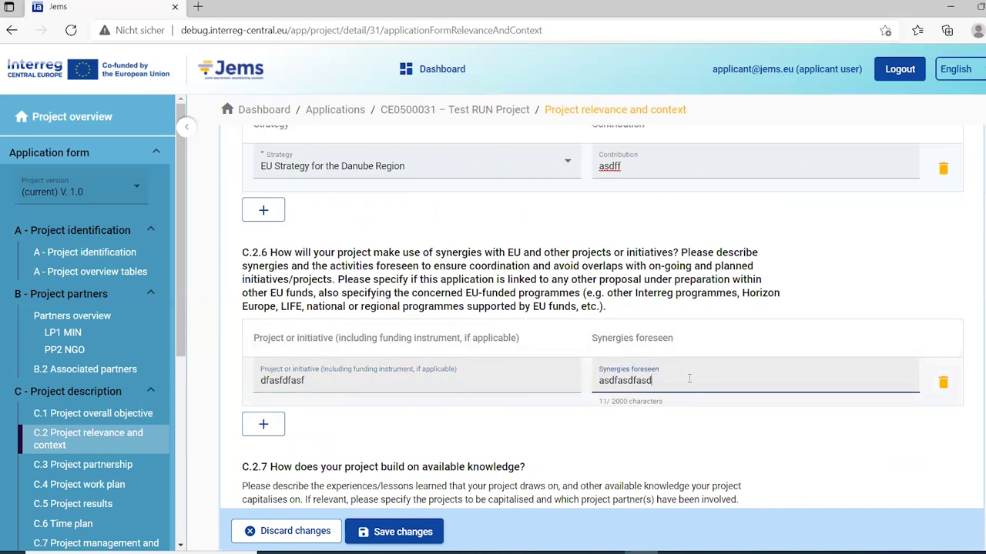
pyautogui.click(263, 424)
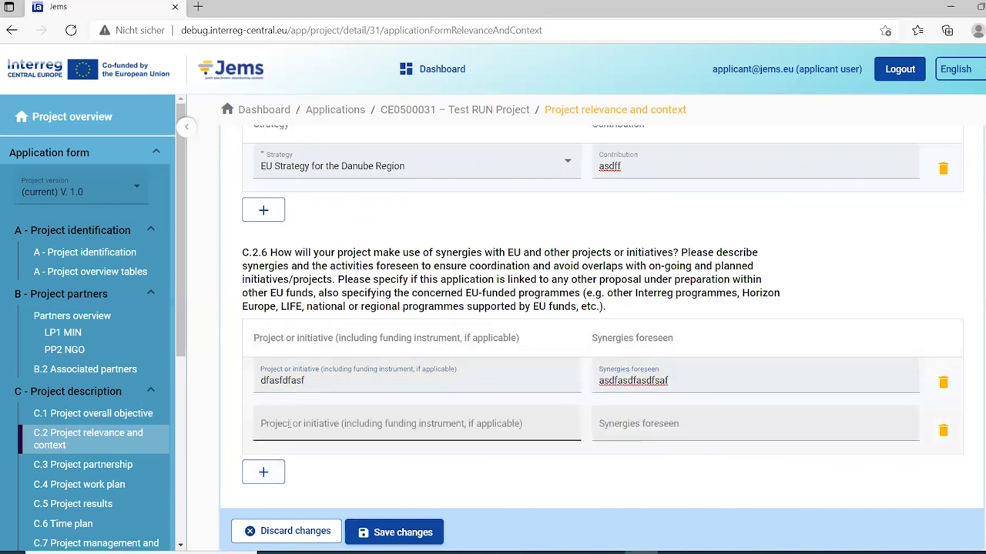
pyautogui.click(262, 435)
pyautogui.write('asdf')
pyautogui.press('Tab')
pyautogui.write('sdfasf')
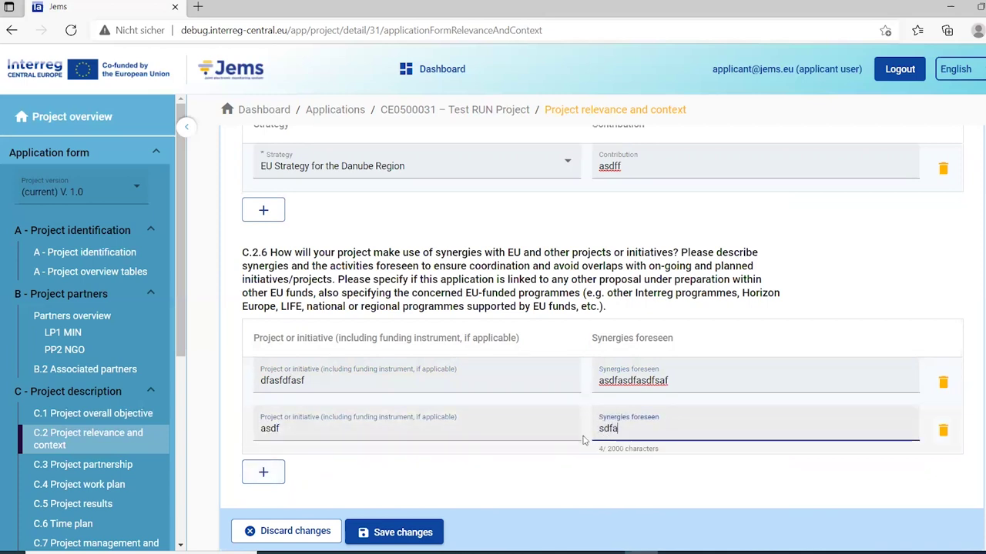
pyautogui.click(263, 472)
pyautogui.click(294, 470)
pyautogui.write('asdfasdf')
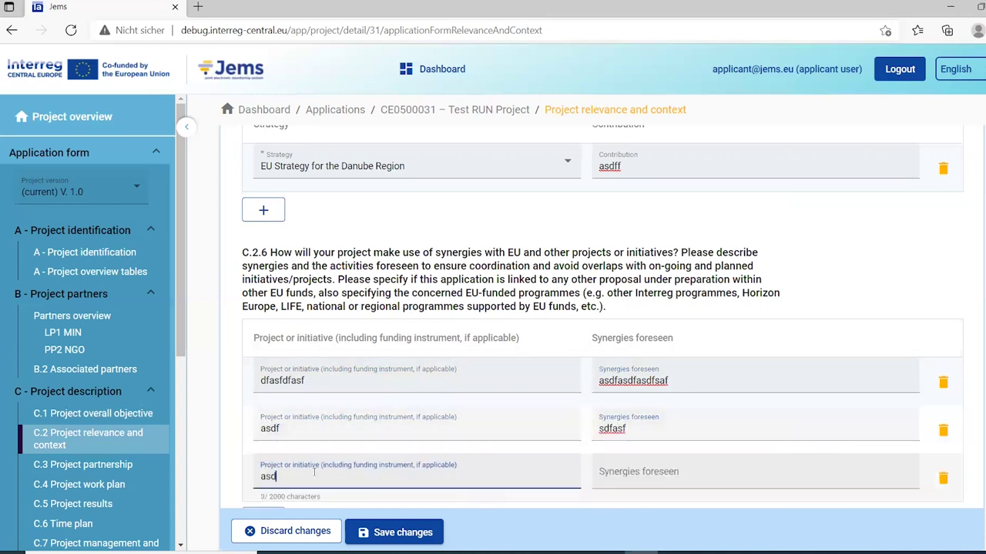
pyautogui.click(675, 471)
pyautogui.write('afdasfd')
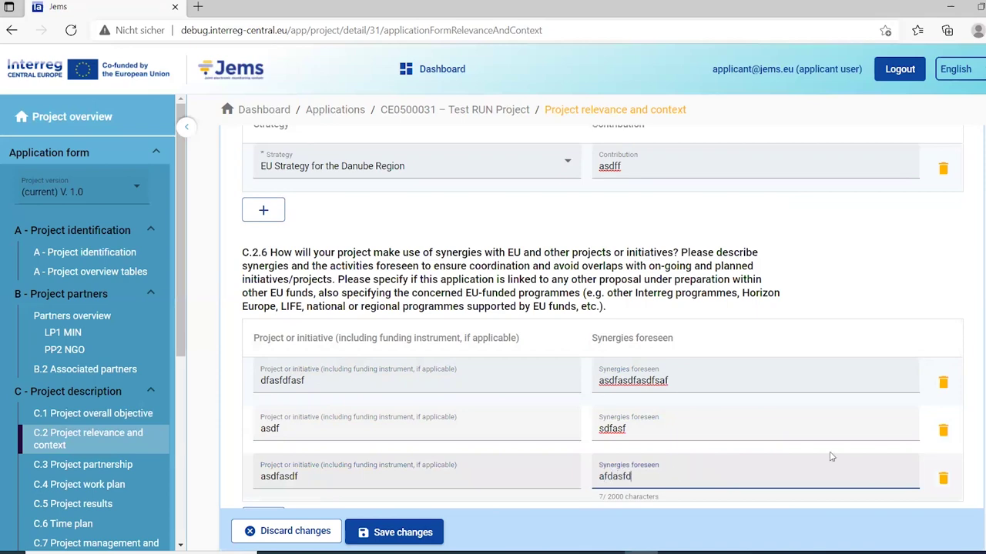
pyautogui.click(943, 430)
pyautogui.scroll(-2, 546, 376)
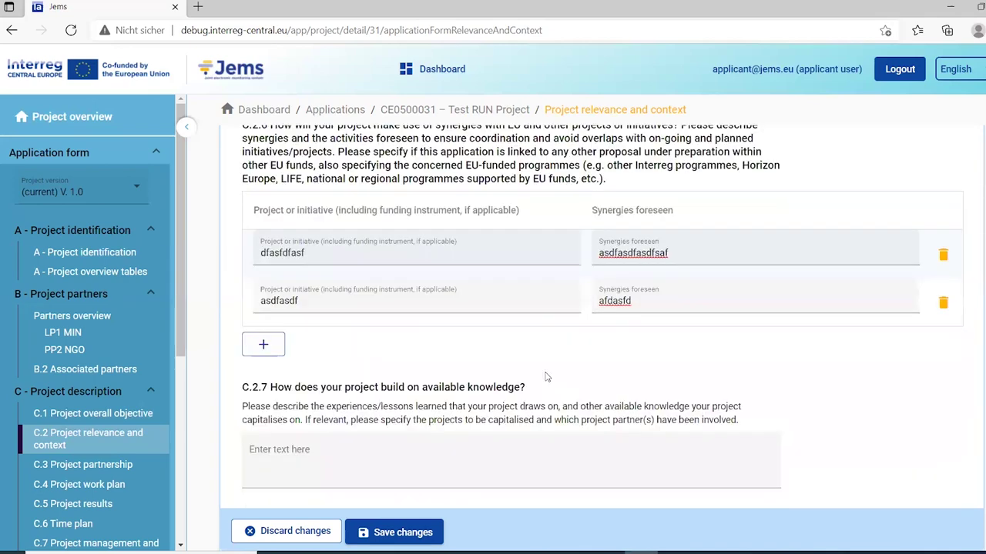
pyautogui.scroll(-2, 545, 377)
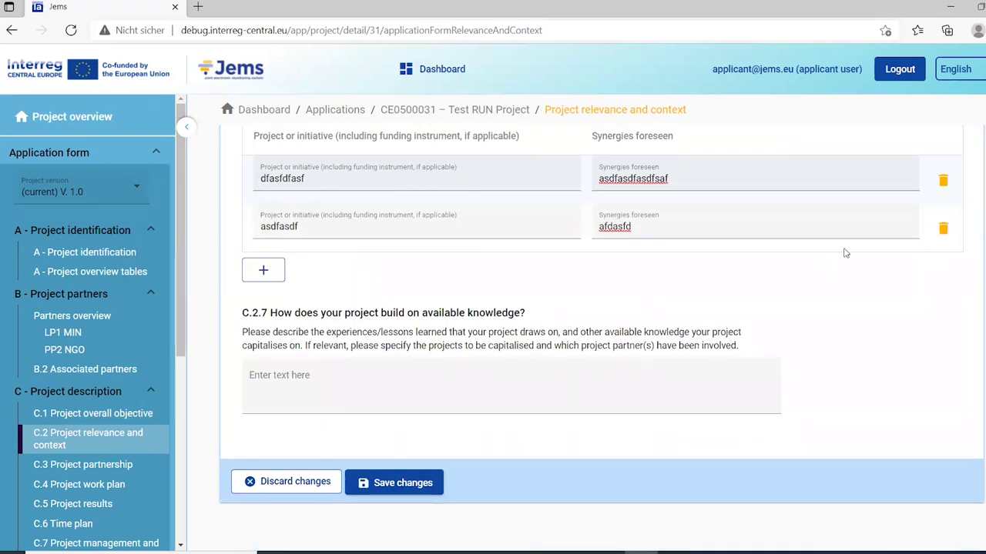
# - Save the C.2 project relevance and context answers, then go to C.3 Project partnership
pyautogui.click(416, 484)
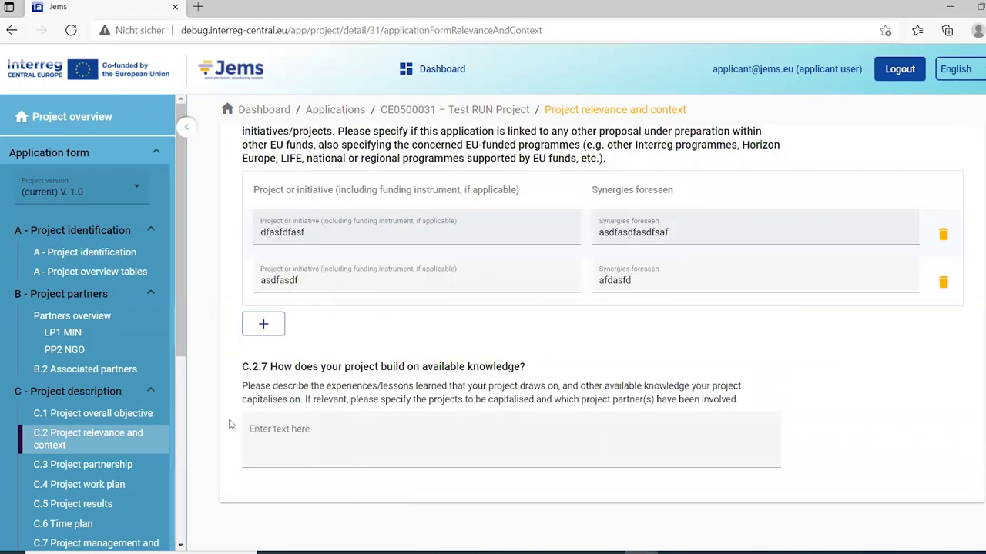
pyautogui.scroll(10, 435, 392)
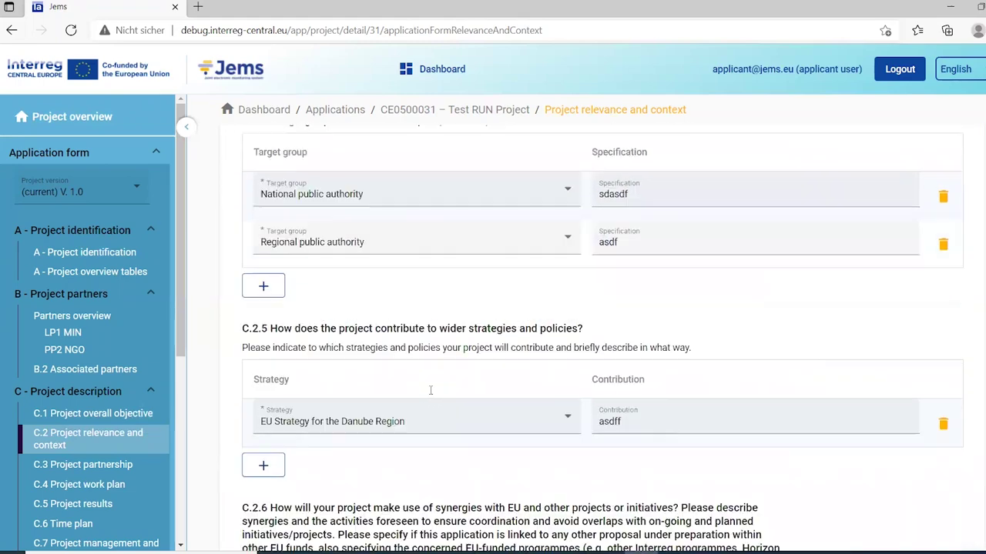
pyautogui.scroll(5, 428, 393)
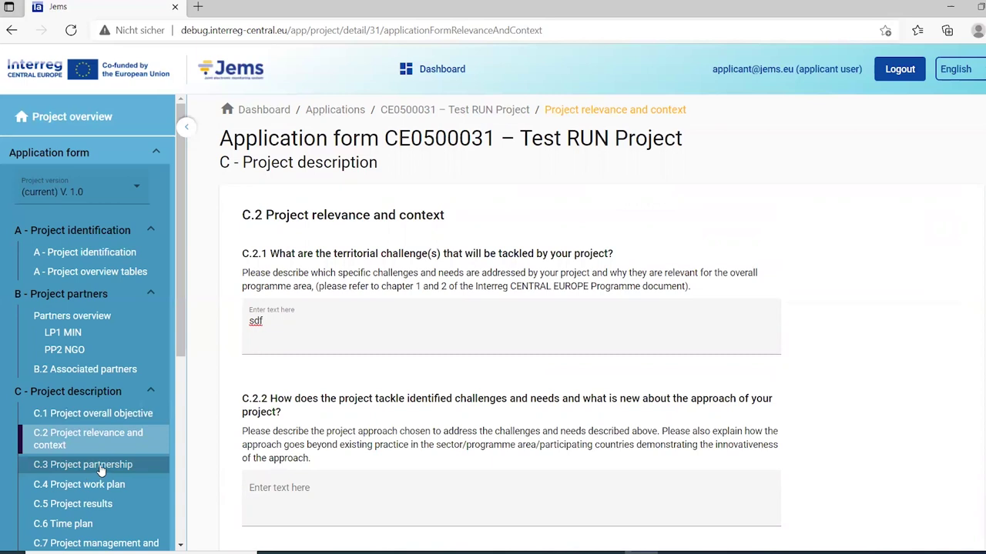
pyautogui.click(101, 466)
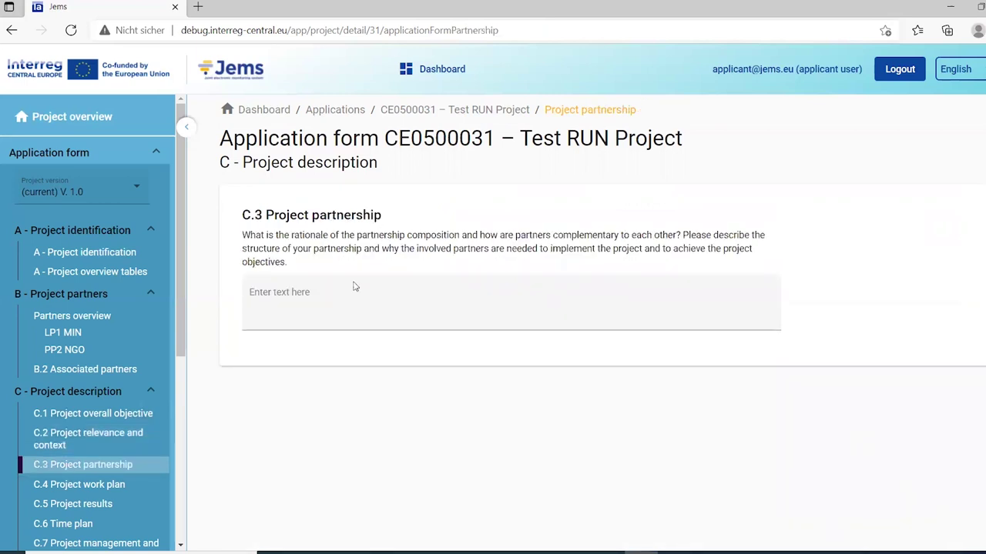
# - Enter and save a short C.3 partnership description, then go to C.4 Project work plan
pyautogui.click(345, 310)
pyautogui.write('sdfsdf')
pyautogui.click(456, 329)
pyautogui.write('sdfsdf sdfsadfasdfsf')
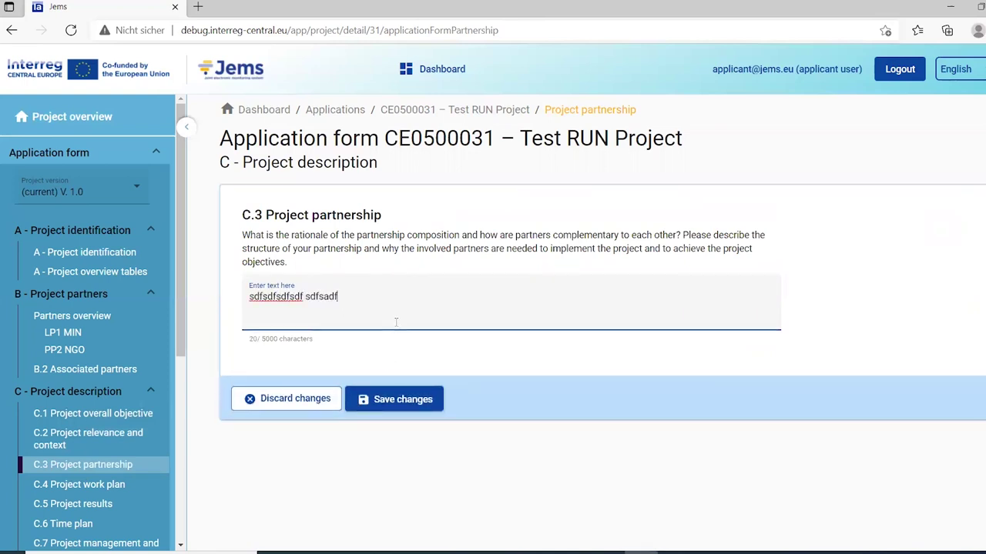
pyautogui.click(405, 399)
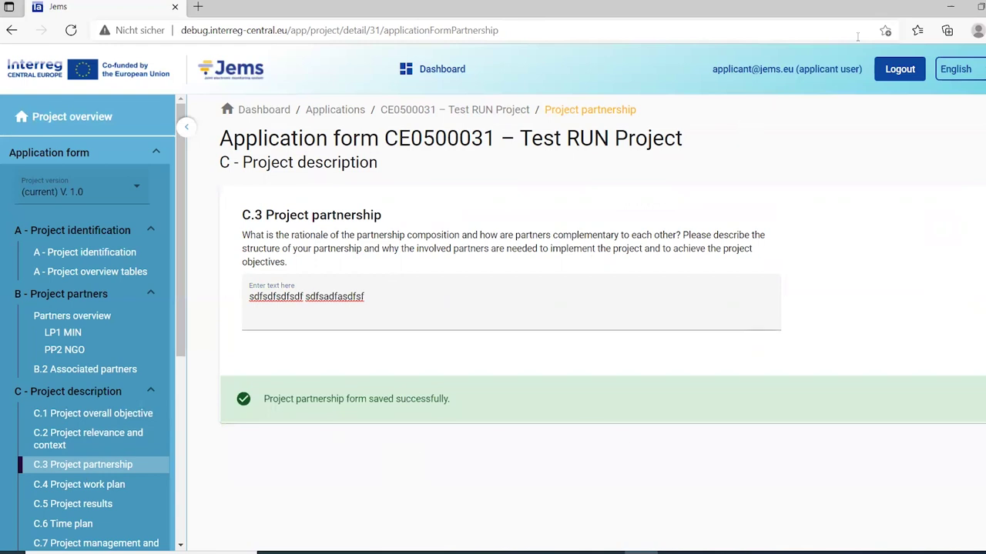
pyautogui.click(78, 484)
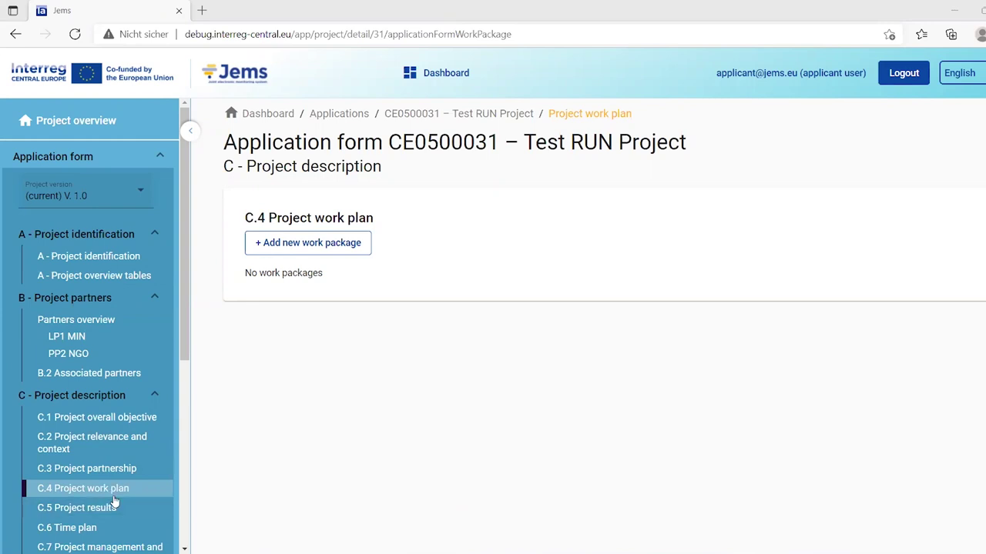
# - Add work packages 1 to 6 to the C.4 work plan, then begin deleting work package 6
pyautogui.click(304, 250)
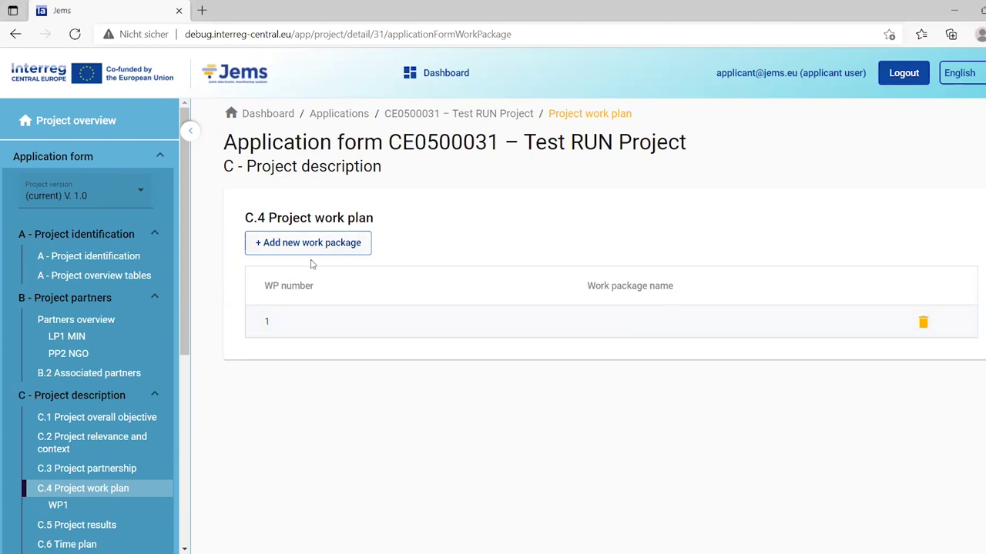
pyautogui.click(305, 251)
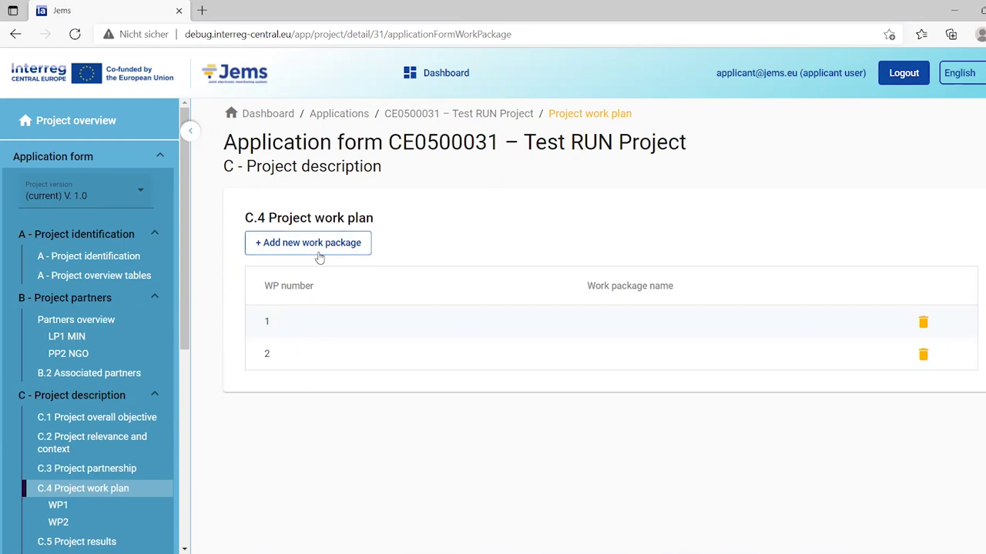
pyautogui.click(321, 253)
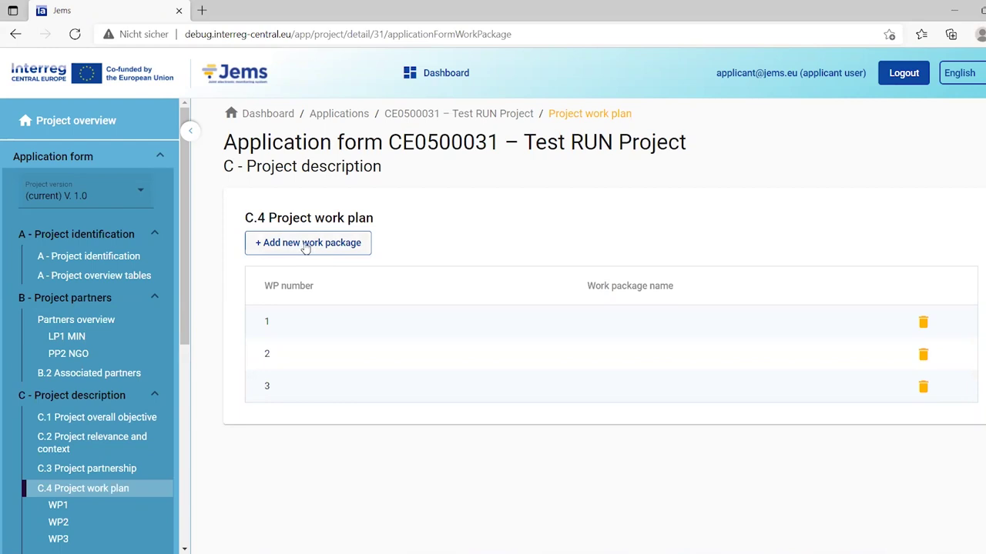
pyautogui.click(306, 247)
pyautogui.click(305, 246)
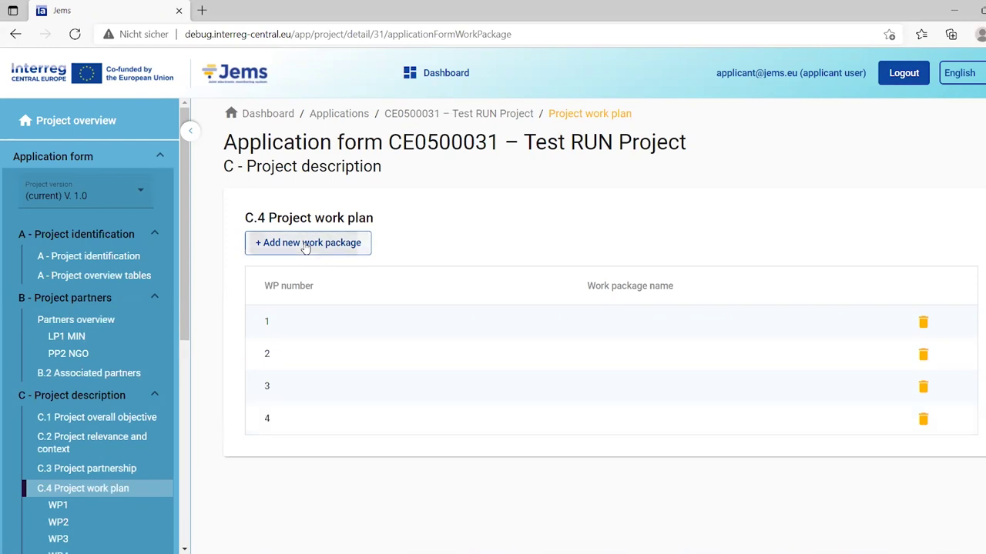
pyautogui.click(306, 246)
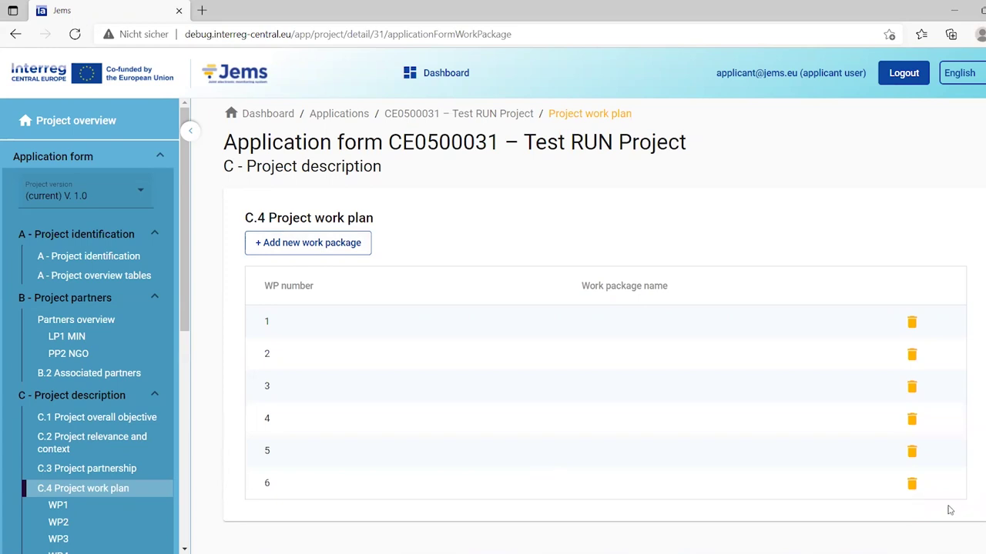
pyautogui.click(913, 484)
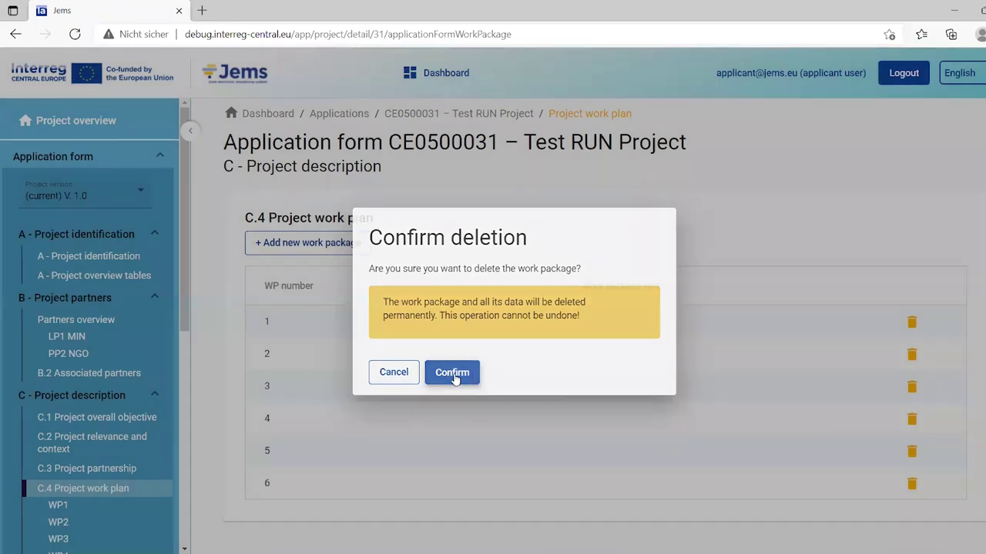
# - Confirm deleting work package 6, leaving five, and open work package 1's objectives
pyautogui.click(455, 379)
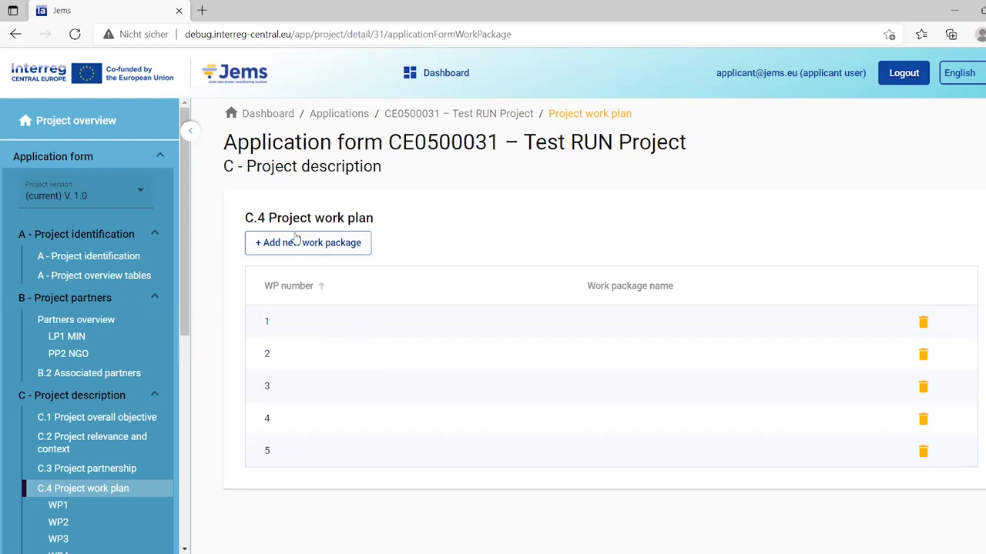
pyautogui.click(280, 329)
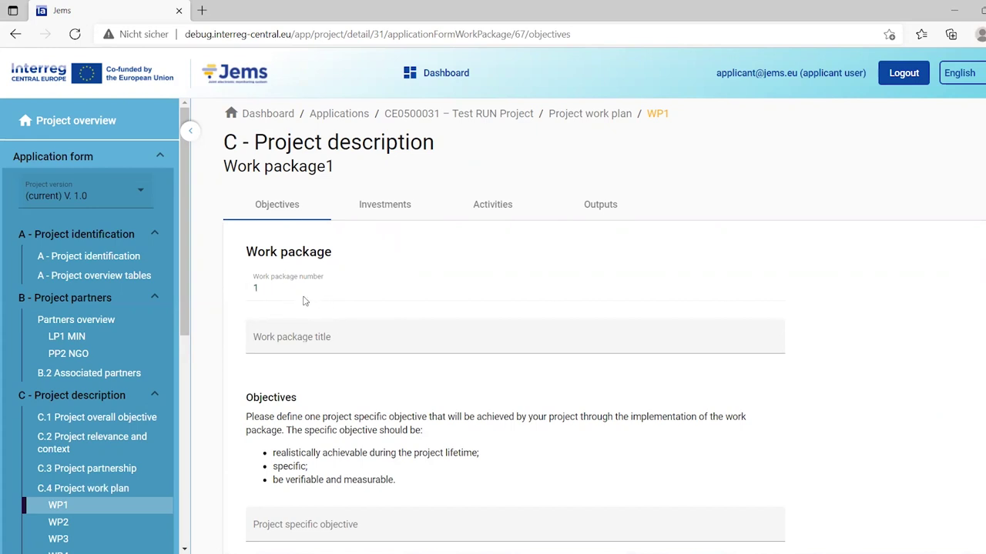
# - Enter 'Title 1' as work package 1's title on the Objectives tab and save
pyautogui.click(297, 344)
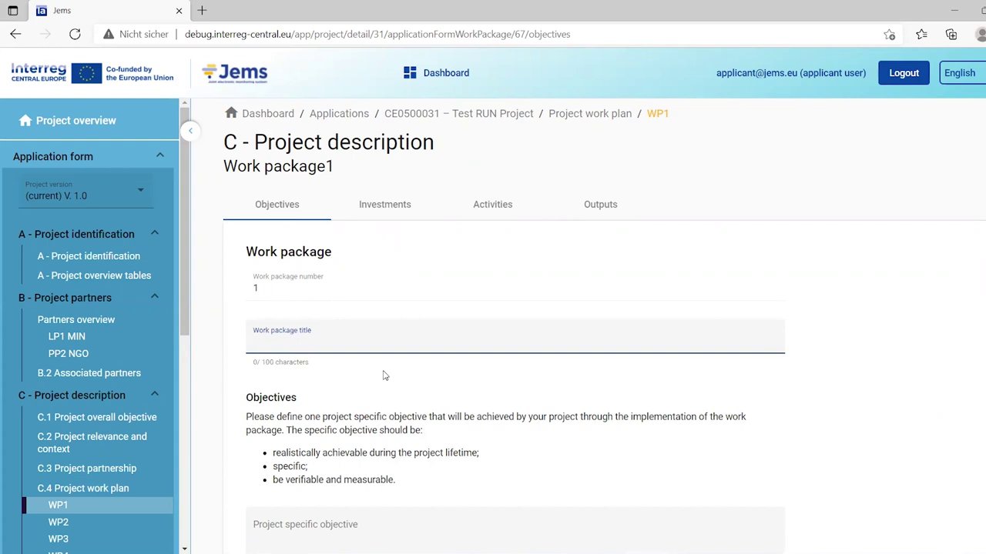
pyautogui.write('Title 1')
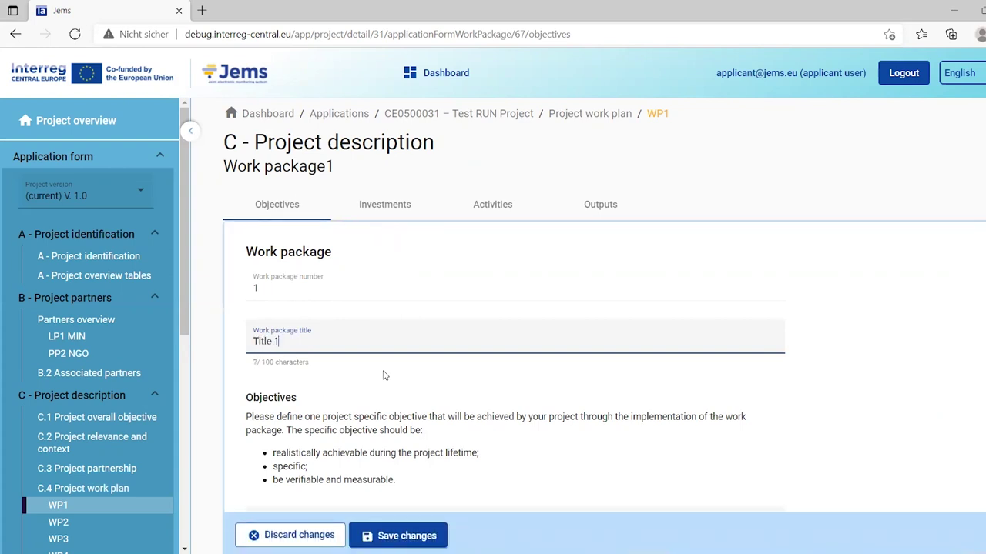
pyautogui.click(321, 524)
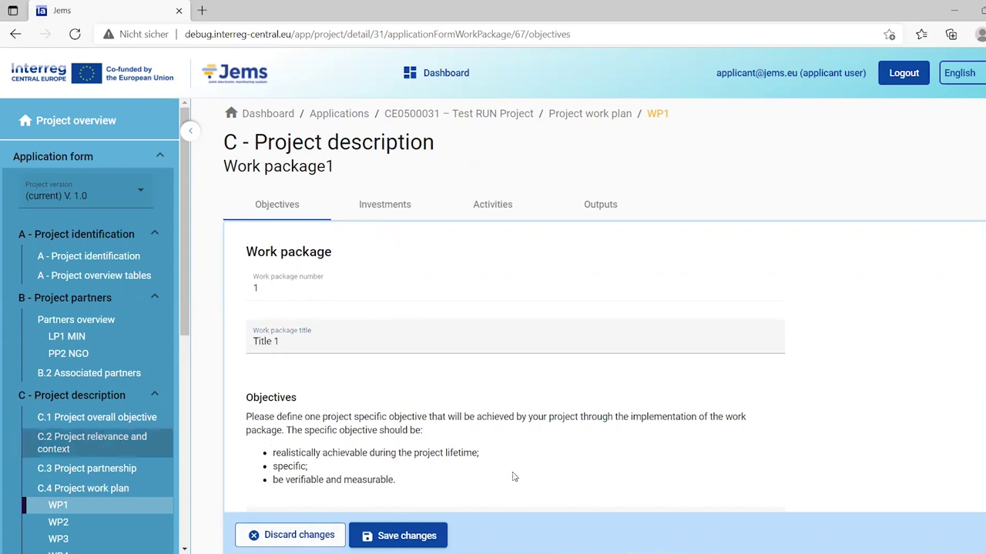
pyautogui.scroll(-2, 437, 424)
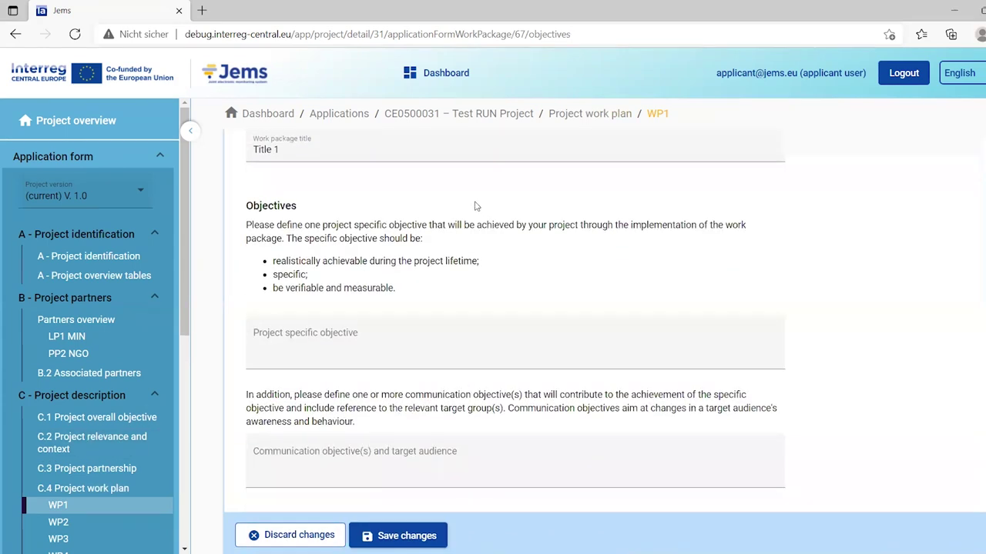
pyautogui.click(371, 351)
pyautogui.scroll(-2, 448, 373)
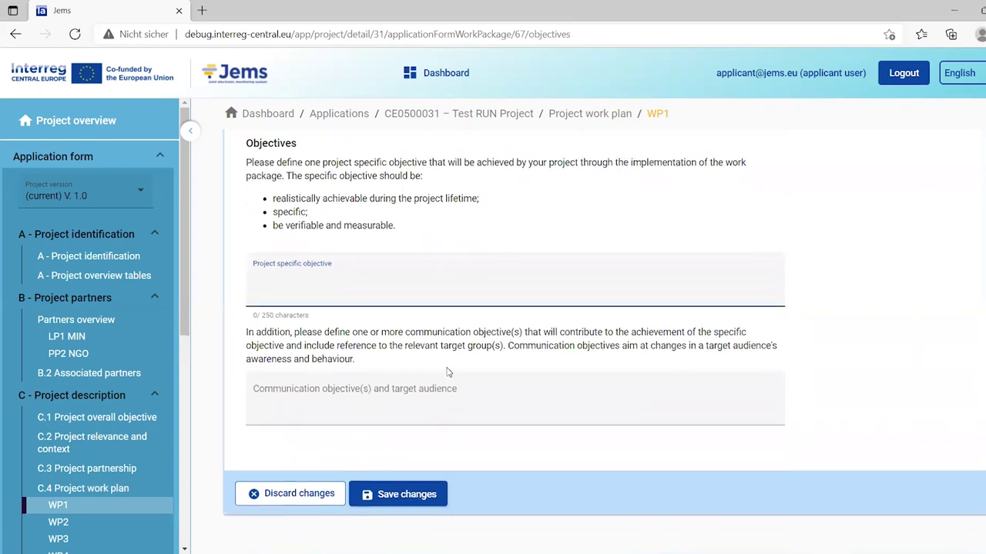
pyautogui.click(430, 411)
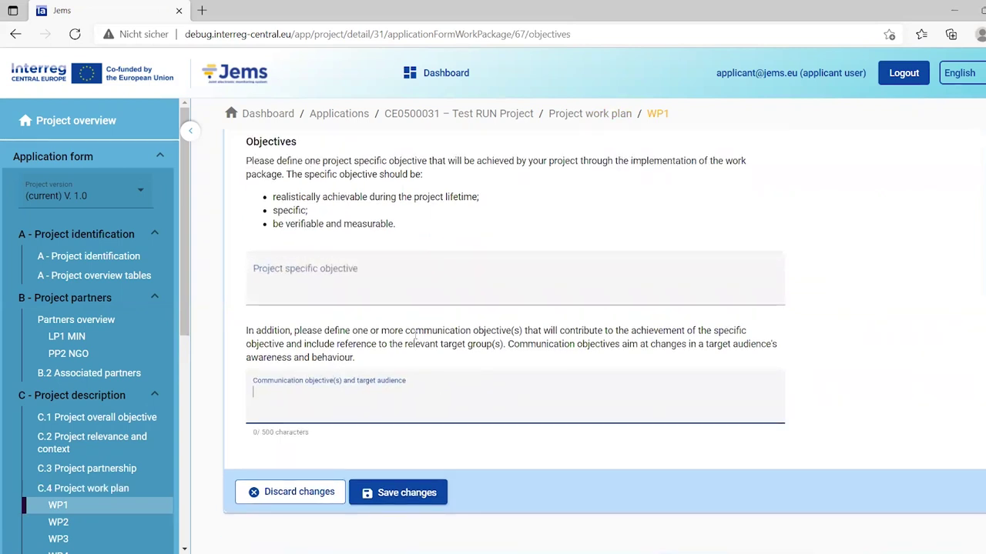
pyautogui.click(411, 493)
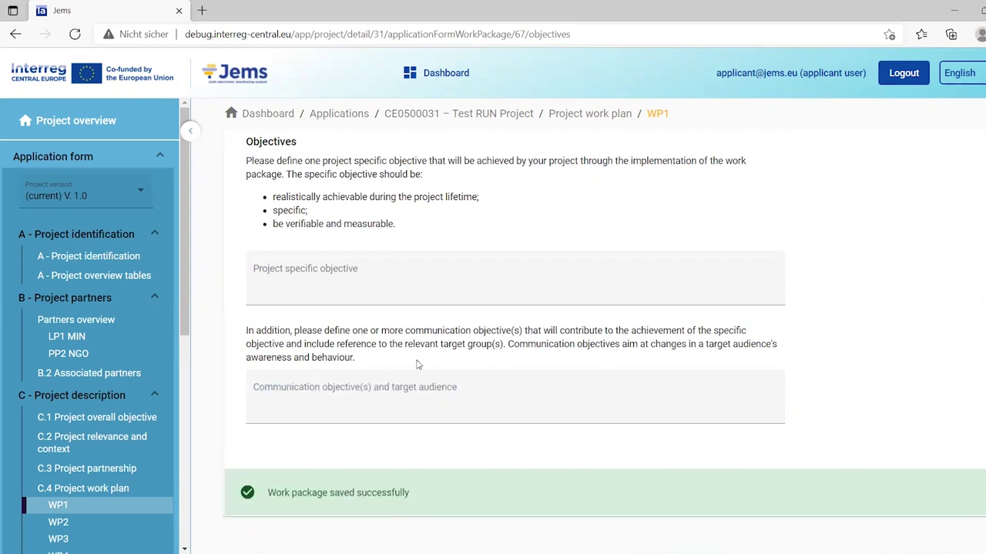
pyautogui.scroll(4, 461, 331)
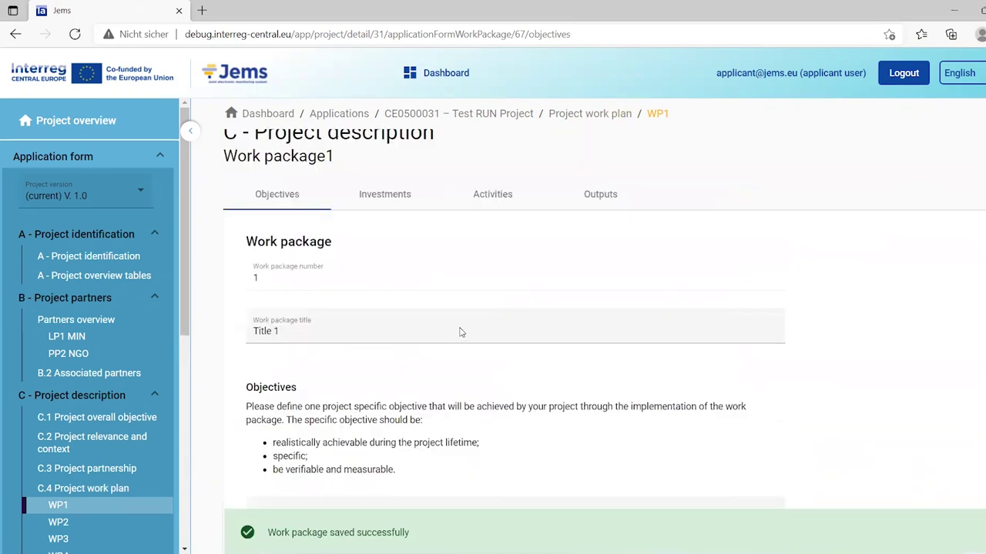
# - Start a new WP1 investment titled Invest1, delivered in Period 4 (months 19–24)
pyautogui.click(394, 211)
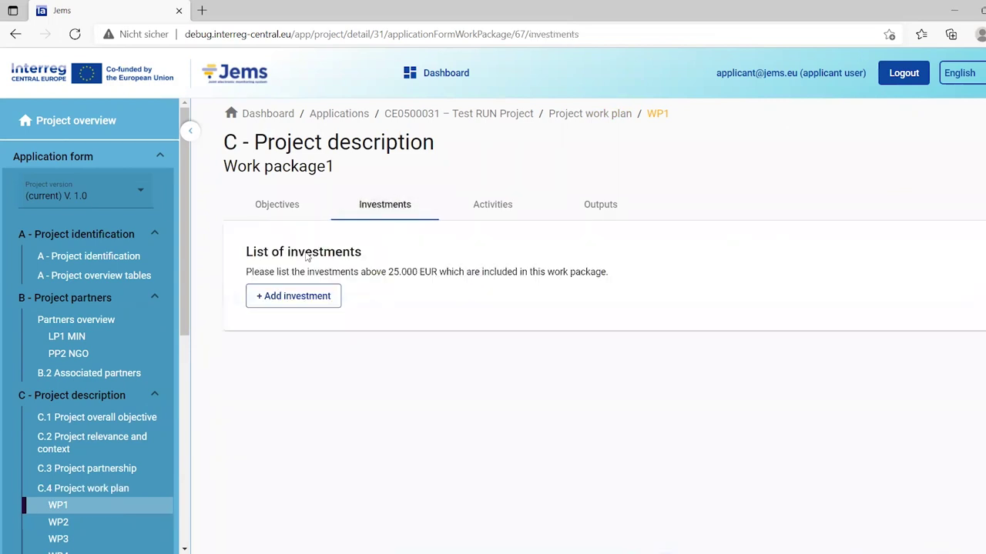
pyautogui.click(279, 300)
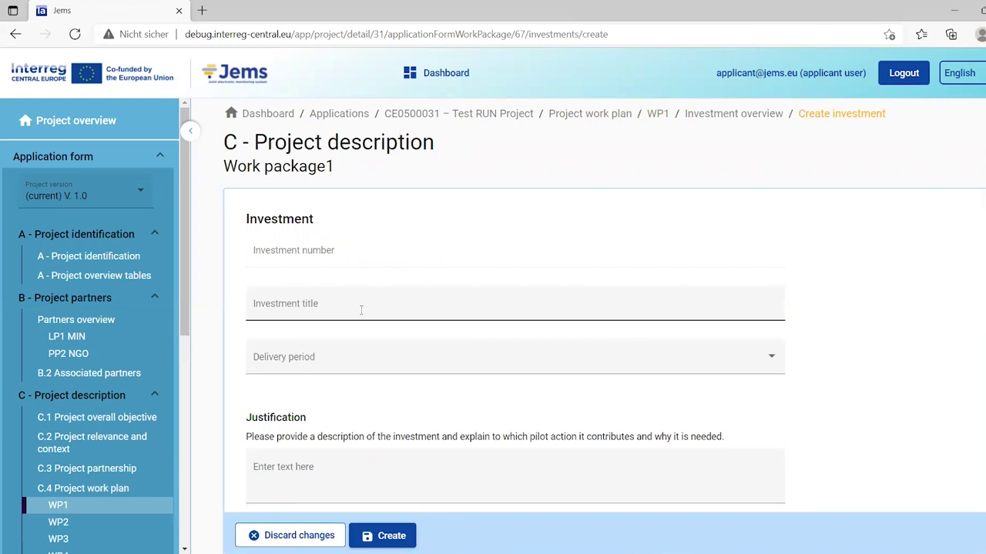
pyautogui.click(361, 309)
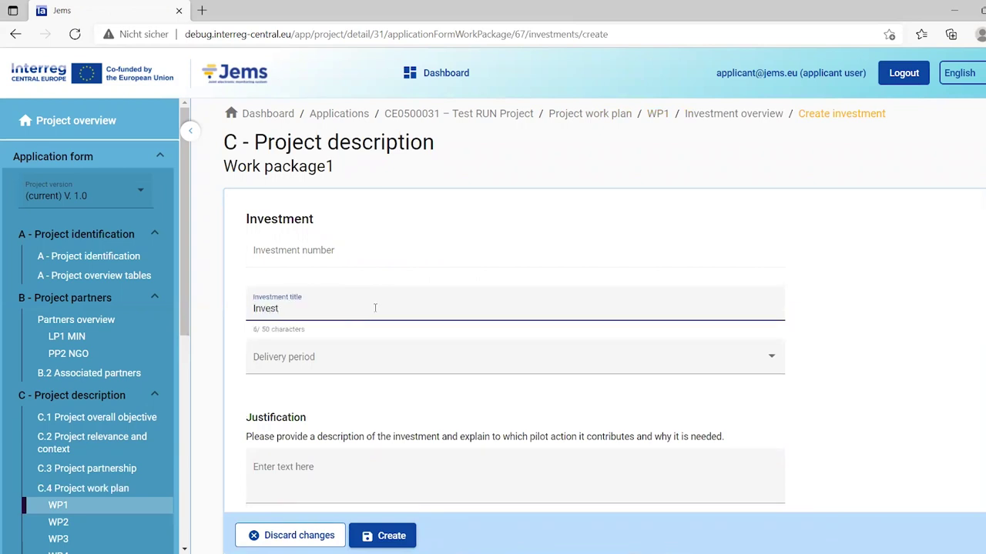
pyautogui.click(402, 362)
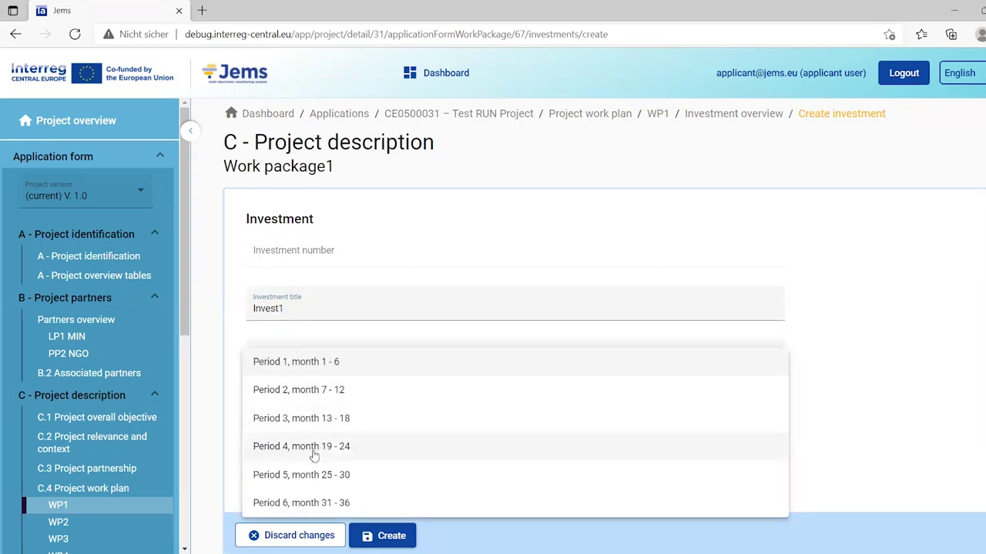
pyautogui.click(316, 453)
pyautogui.scroll(-3, 482, 399)
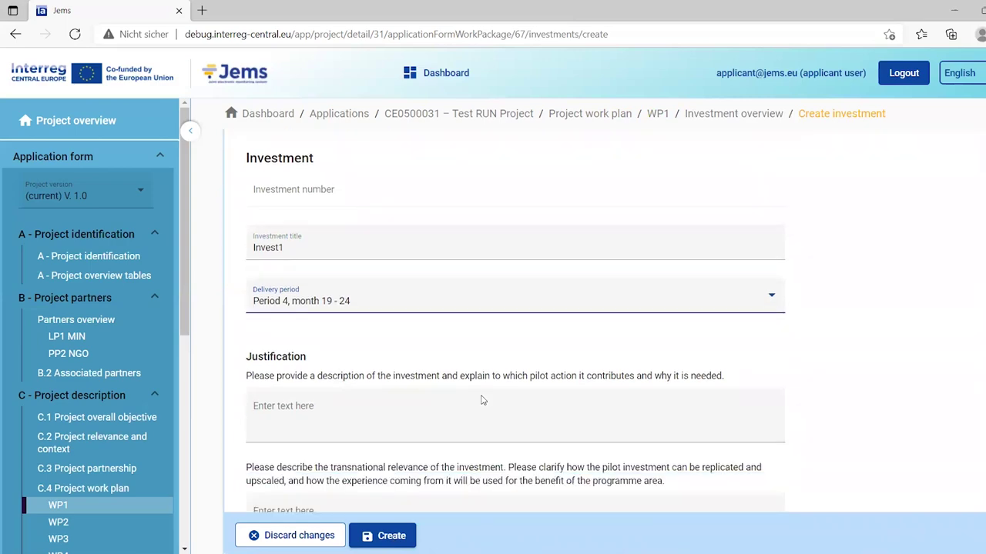
pyautogui.scroll(-3, 369, 296)
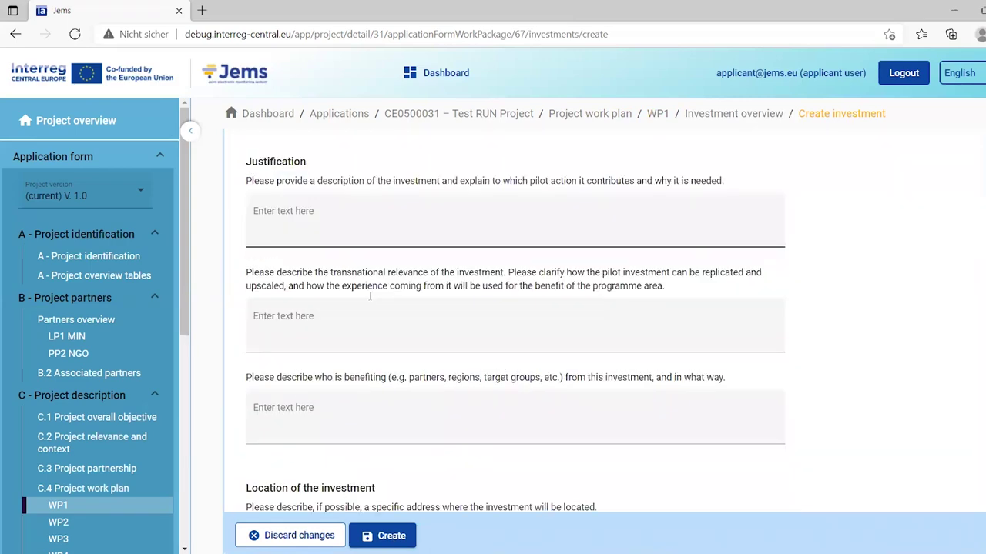
pyautogui.scroll(-2, 369, 299)
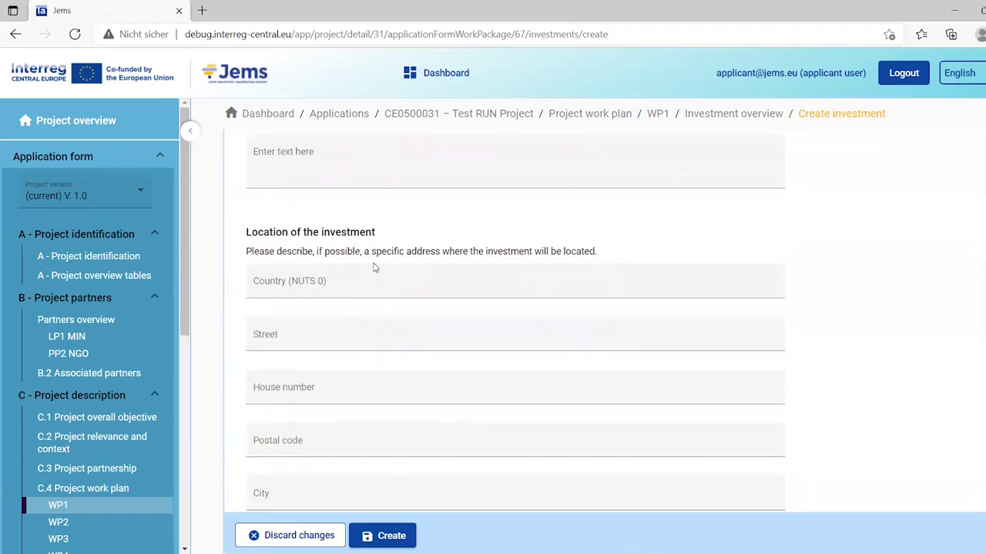
# - Set the investment's country to Hrvatska (HR) and create it
pyautogui.click(387, 282)
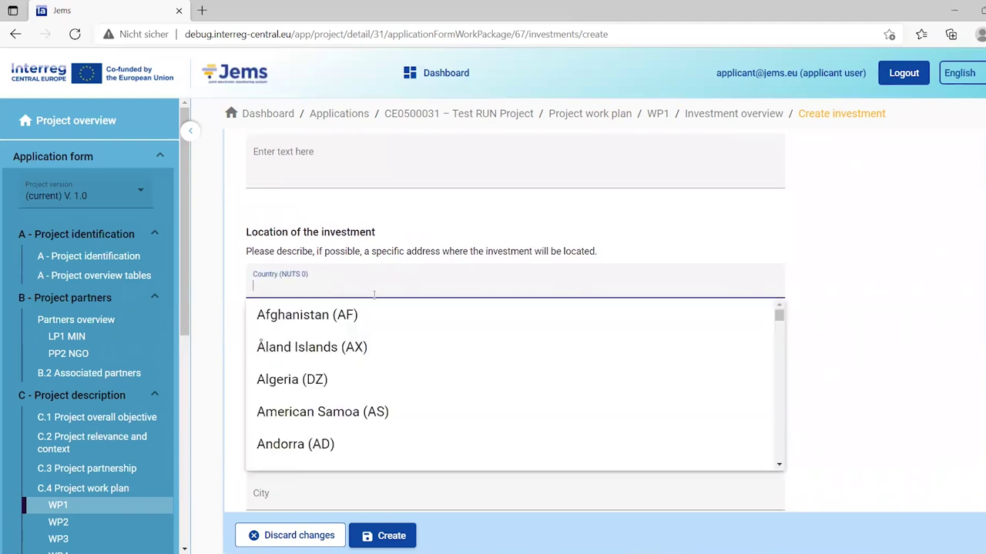
pyautogui.write('hr')
pyautogui.click(336, 379)
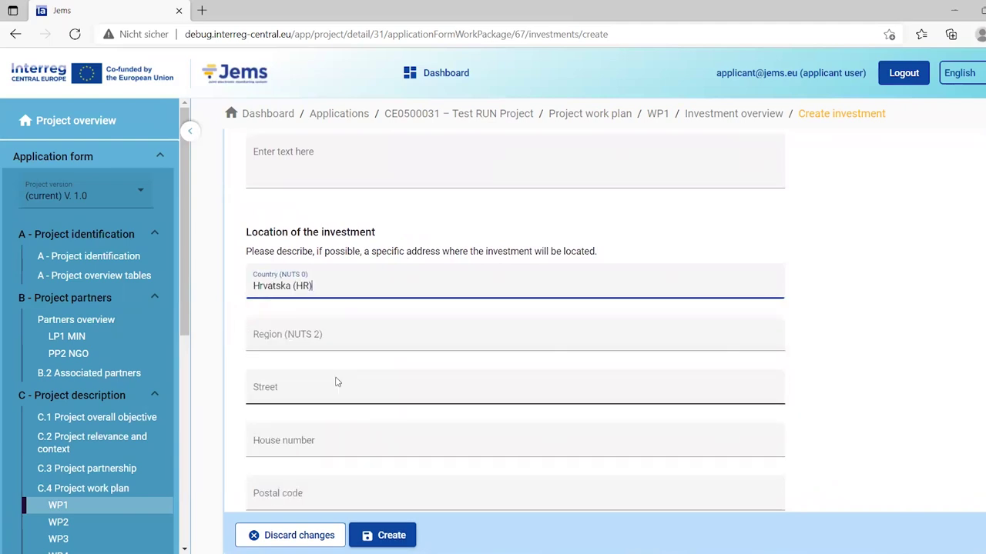
pyautogui.scroll(-1, 382, 427)
pyautogui.scroll(-10, 385, 431)
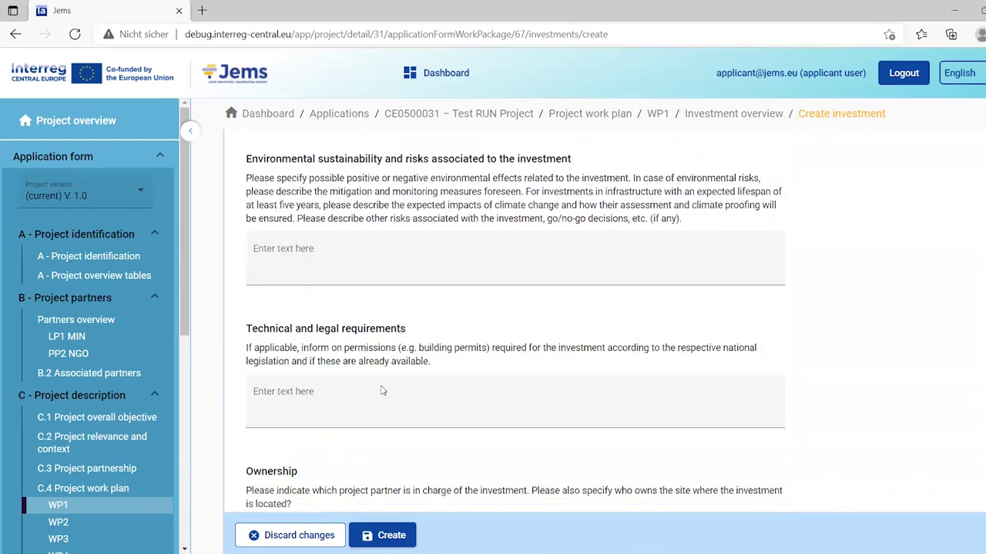
pyautogui.scroll(-8, 377, 354)
pyautogui.scroll(-1, 366, 364)
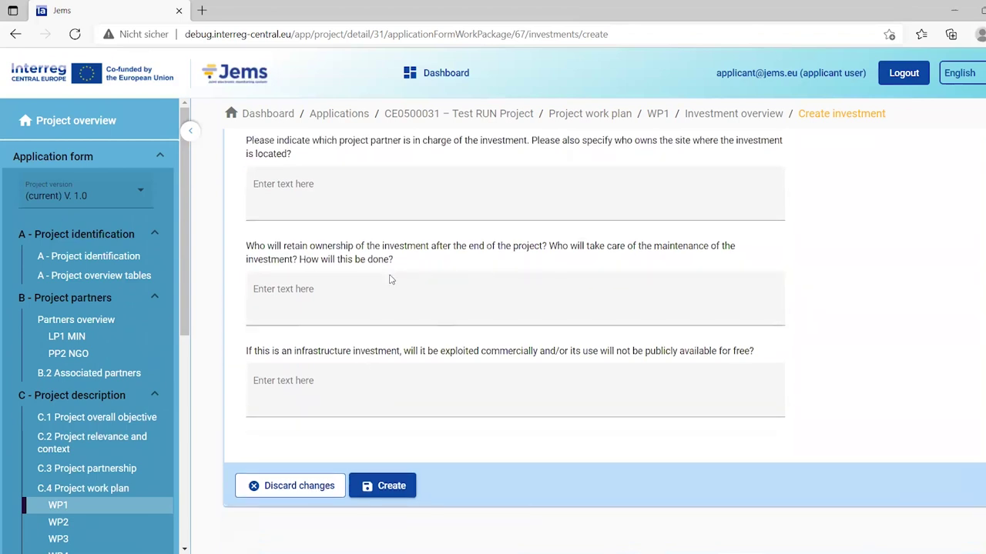
pyautogui.click(391, 493)
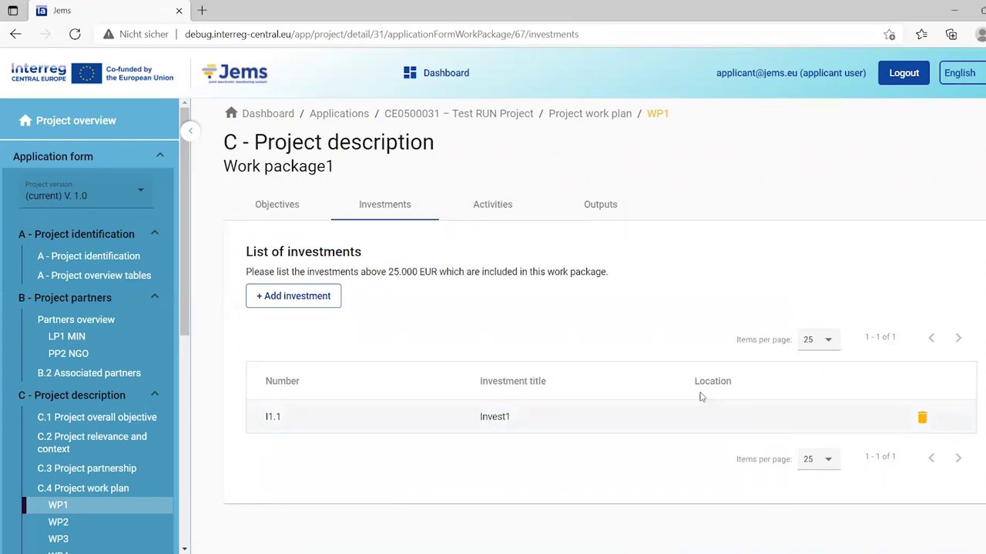
# - Set Invest1's region to Grad Zagreb (HR05) under Hrvatska (HR) and save
pyautogui.click(532, 422)
pyautogui.scroll(-5, 427, 378)
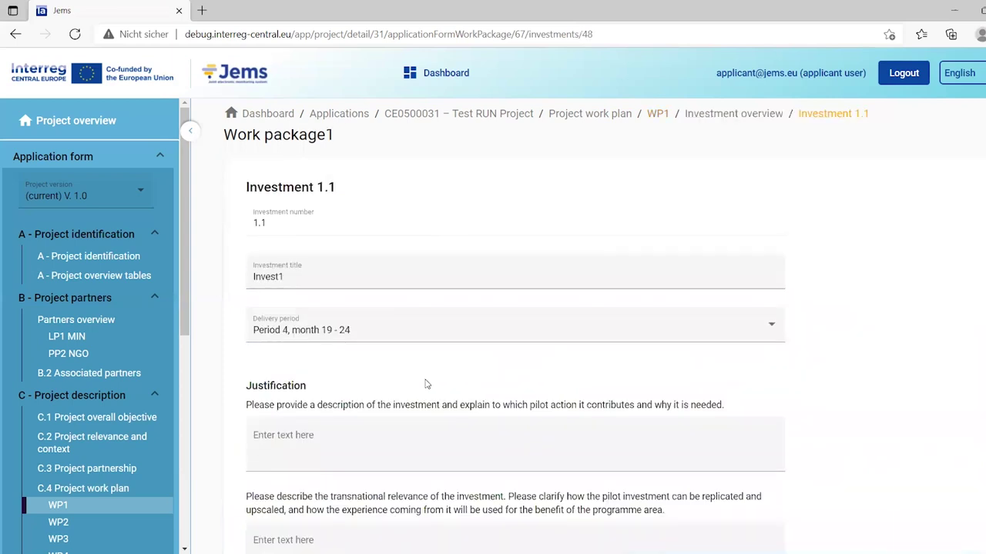
pyautogui.scroll(-3, 427, 383)
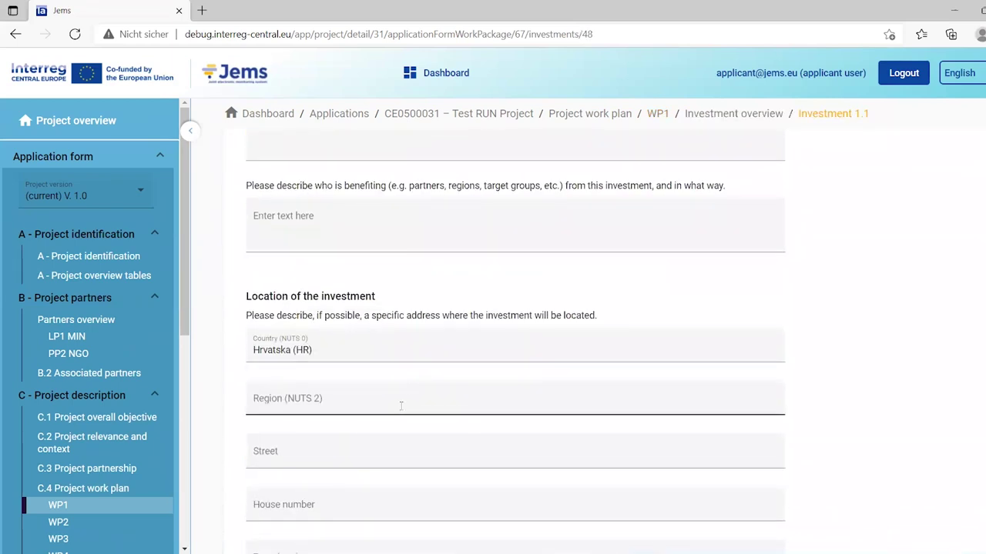
pyautogui.click(401, 404)
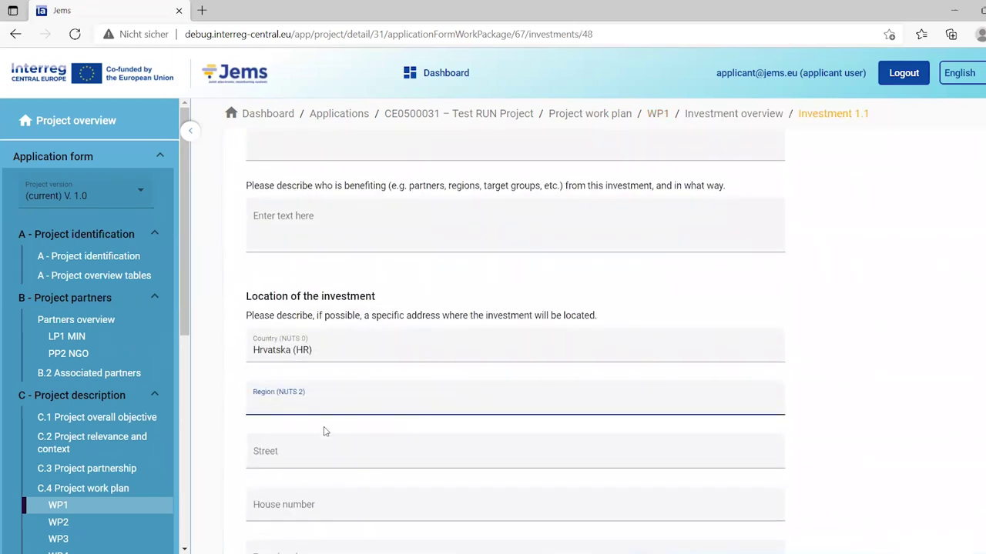
pyautogui.click(420, 344)
pyautogui.click(397, 381)
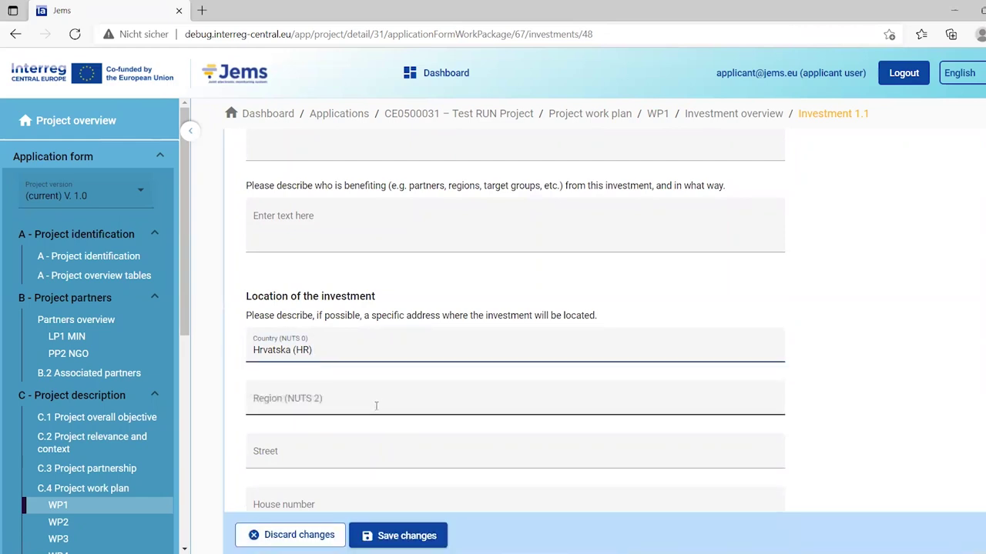
pyautogui.click(378, 402)
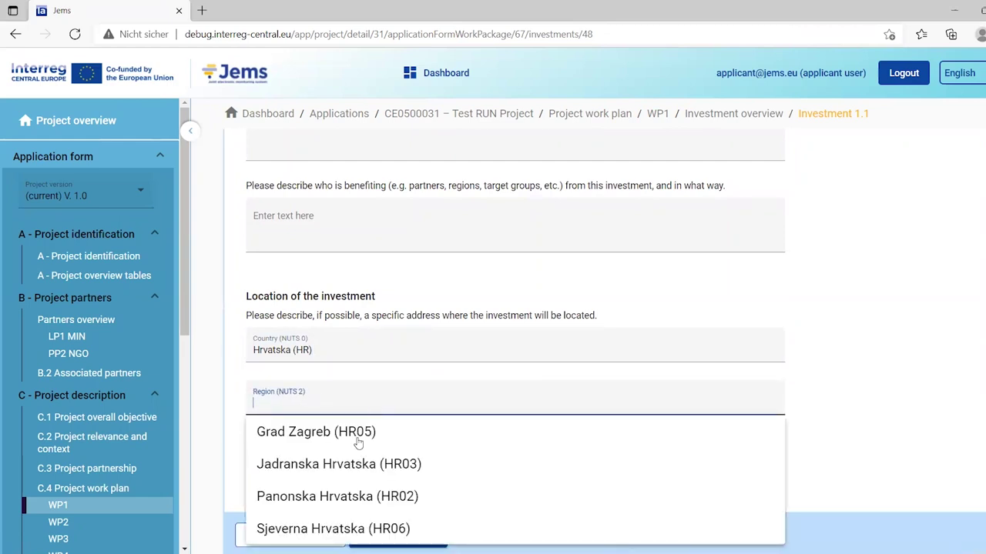
pyautogui.click(318, 432)
pyautogui.click(396, 534)
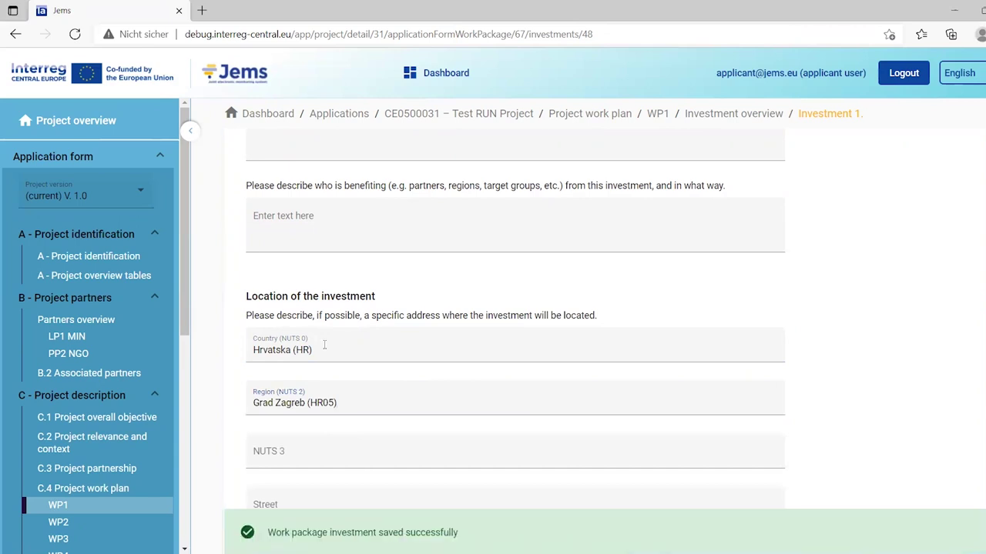
# - Return to WP1, review Investment 1.1's details again, then go back to the WP1 page
pyautogui.scroll(3, 530, 361)
pyautogui.scroll(3, 530, 361)
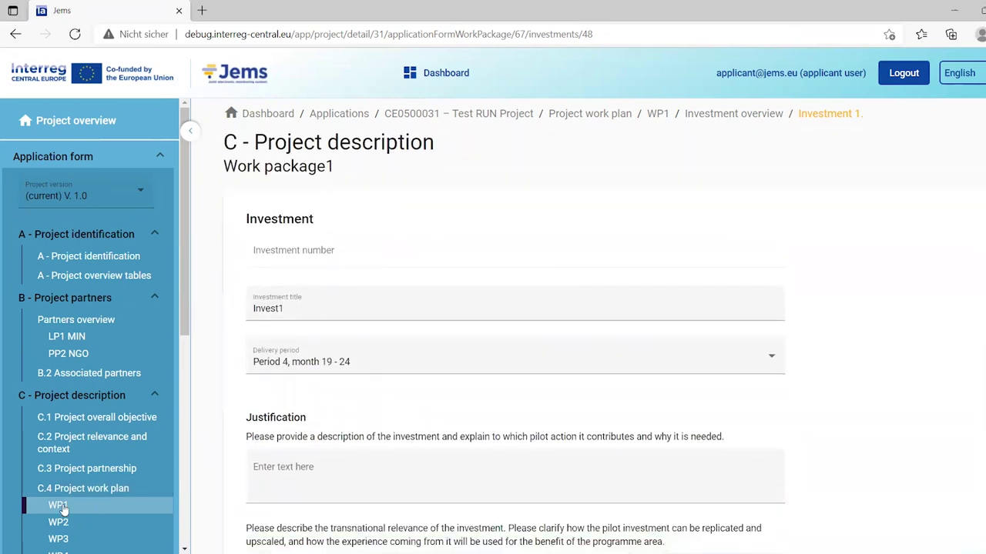
pyautogui.click(62, 506)
pyautogui.click(388, 206)
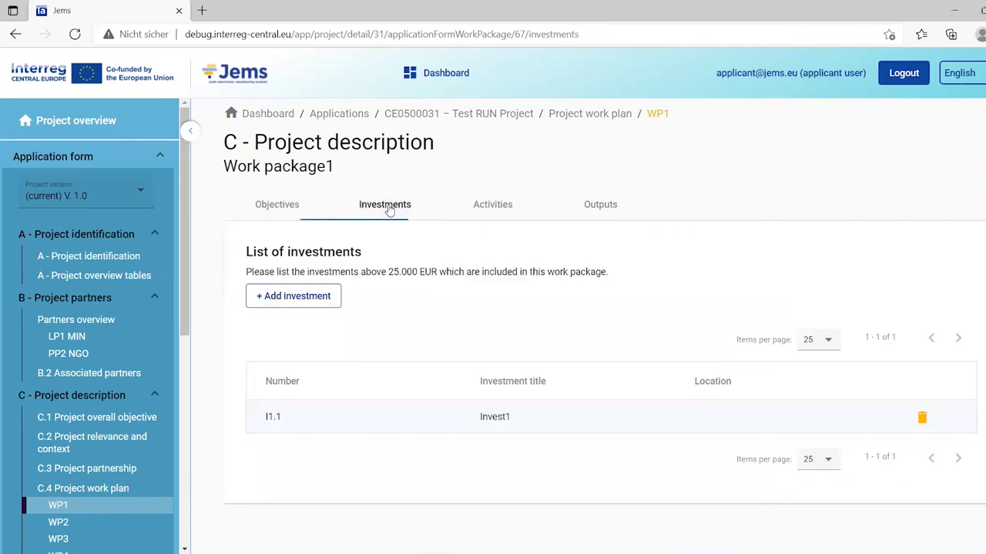
pyautogui.click(726, 420)
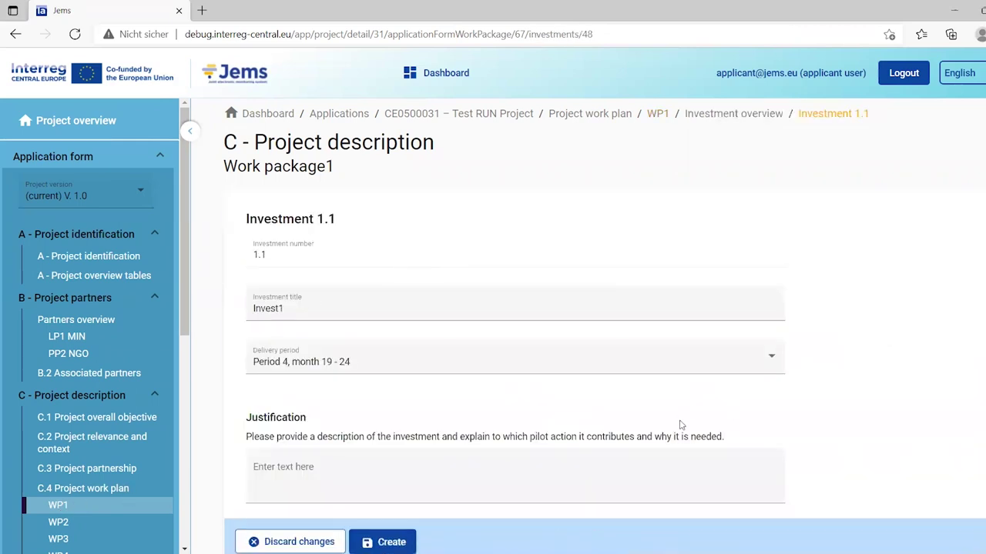
pyautogui.scroll(-3, 684, 436)
pyautogui.scroll(3, 605, 394)
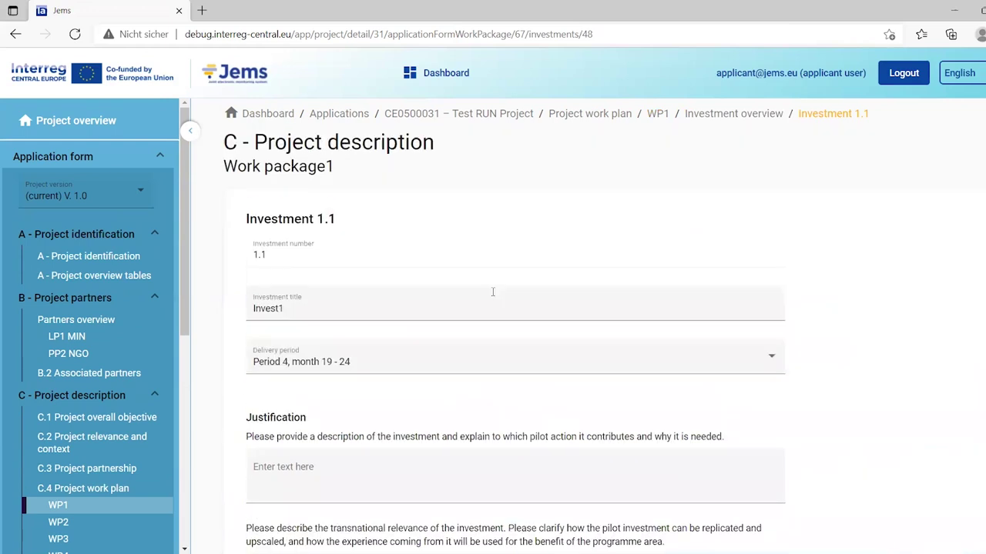
pyautogui.scroll(-2, 583, 332)
pyautogui.scroll(2, 517, 352)
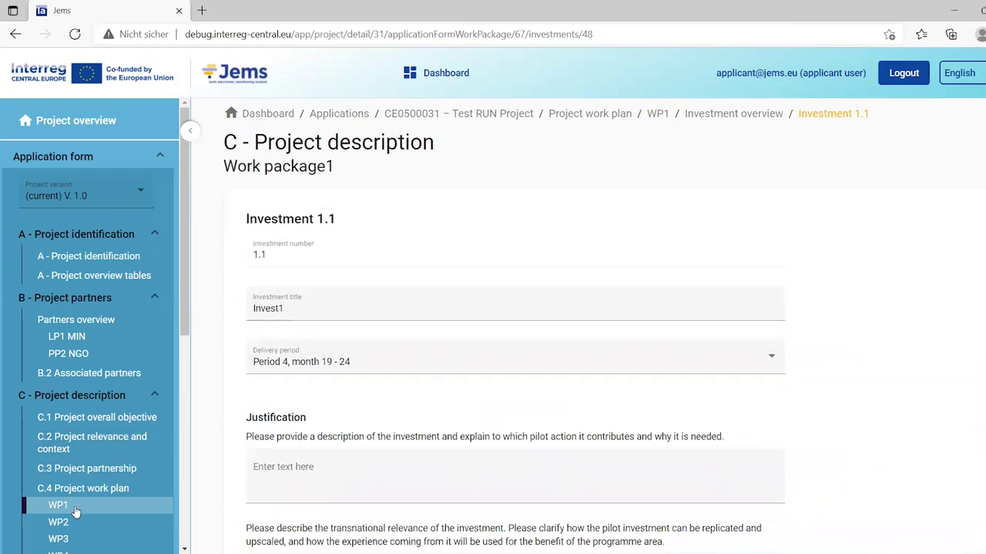
pyautogui.click(77, 511)
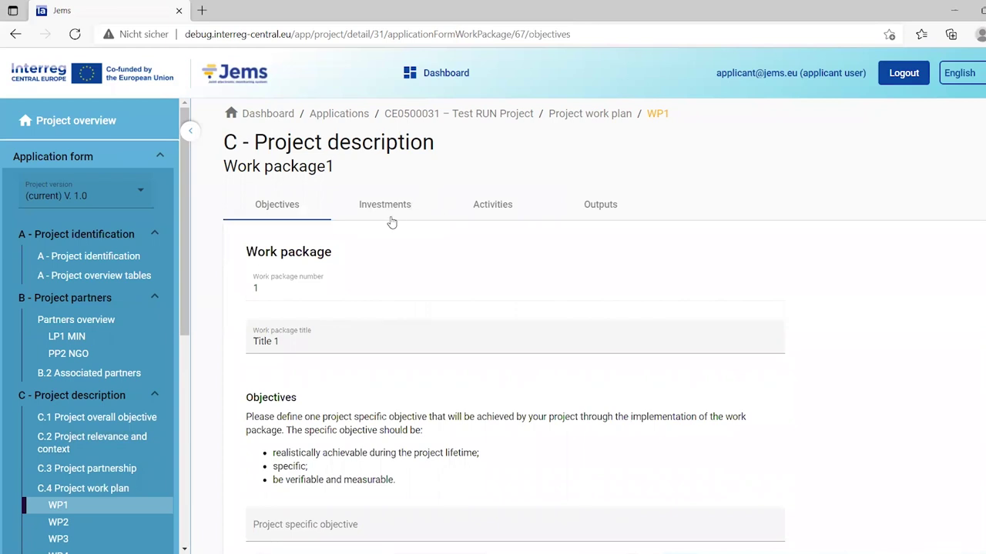
# - Create WP1 Activity 1.1 'Analyis phase', starting Period 1 (months 1–6) and ending Period 2 (months 7–12)
pyautogui.click(497, 209)
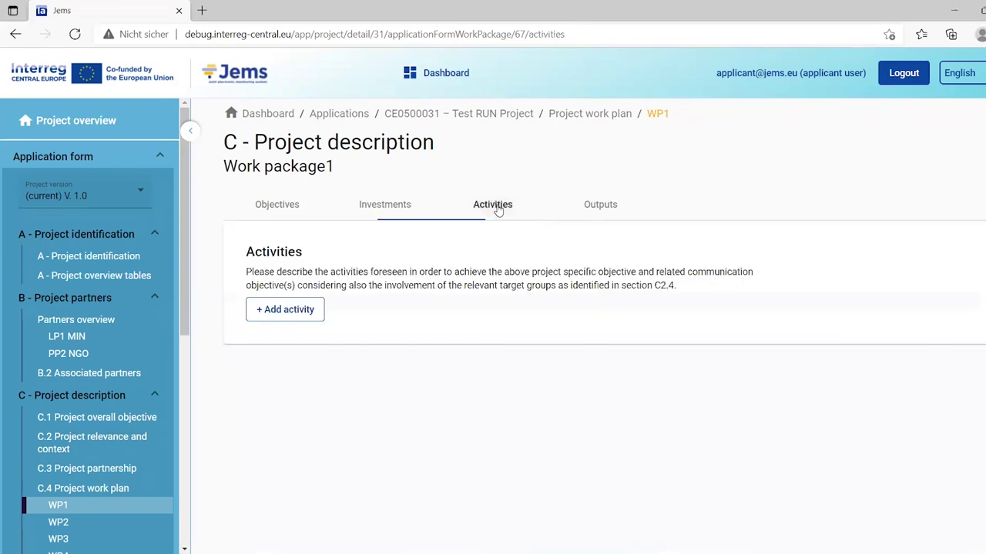
pyautogui.click(270, 312)
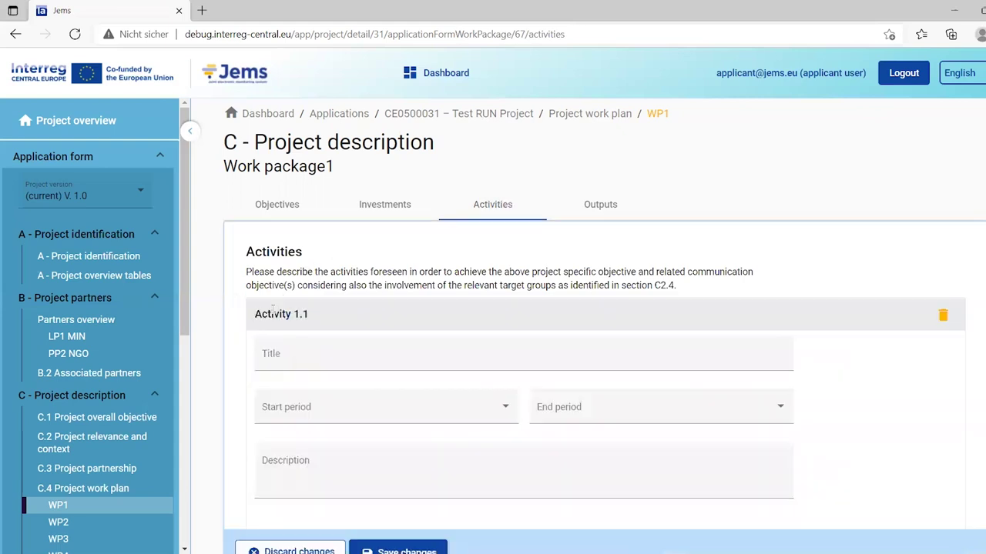
pyautogui.click(311, 354)
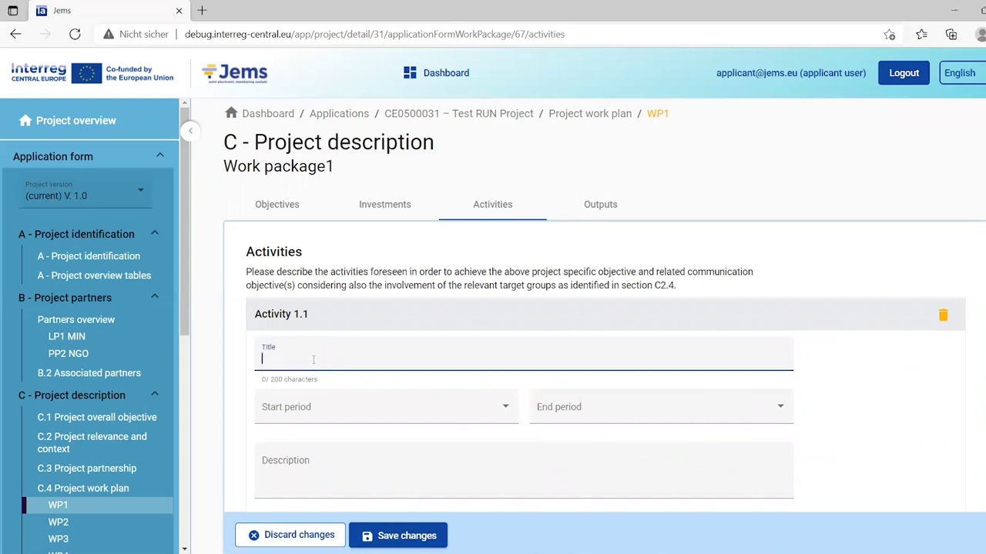
pyautogui.write('Analyis phase')
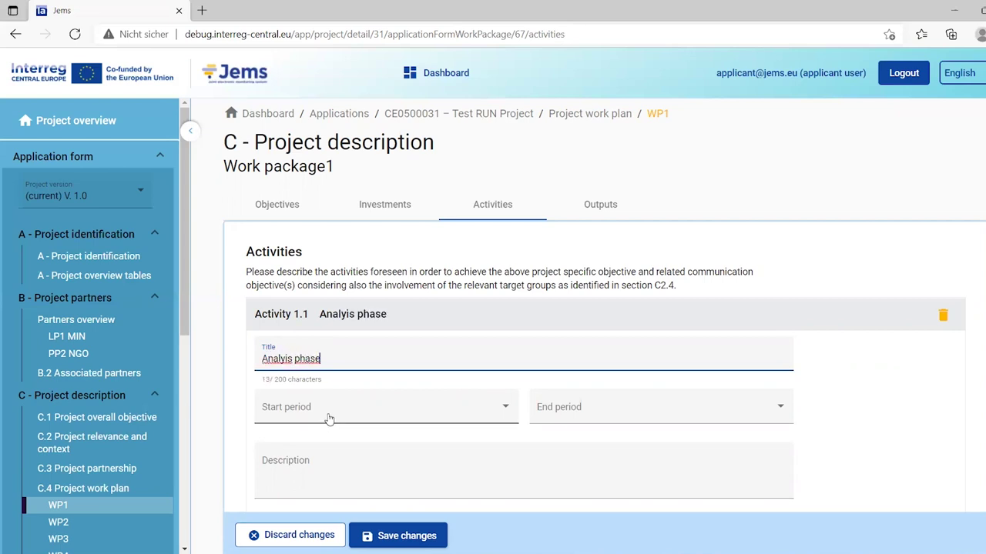
pyautogui.click(389, 412)
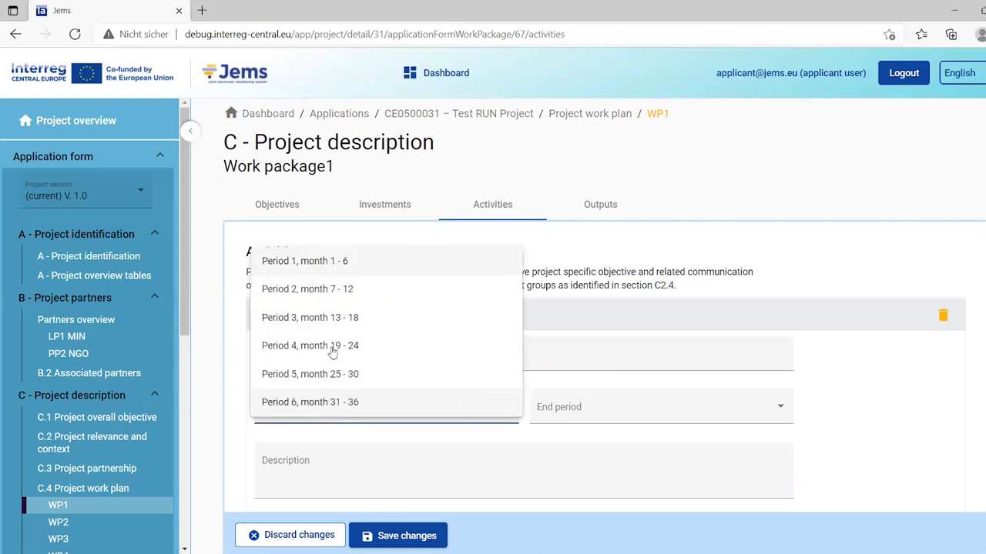
pyautogui.click(280, 262)
pyautogui.click(575, 407)
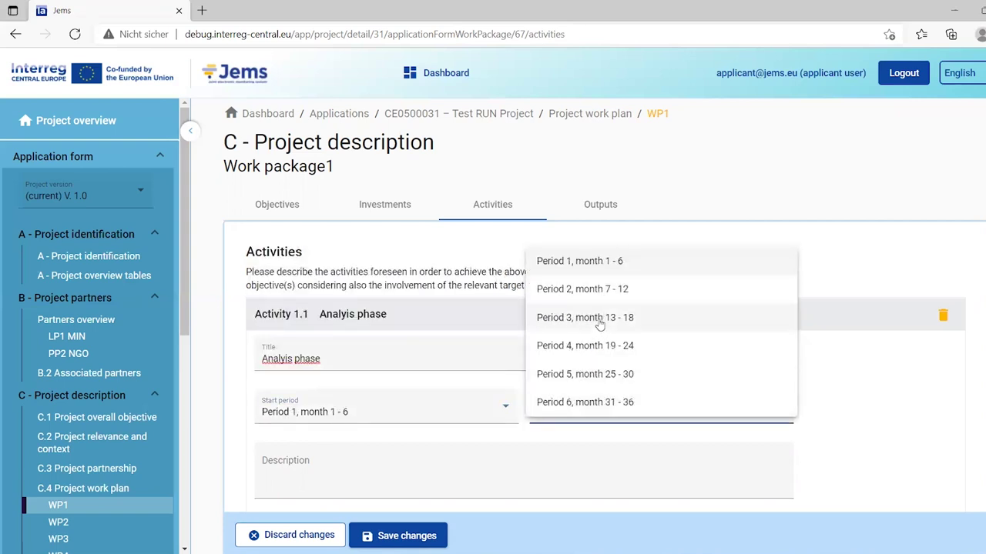
pyautogui.click(590, 291)
pyautogui.click(543, 460)
# - Describe Activity 1.1 as 'adfasdf' and add deliverable dev1 due in Period 2 (months 7–12)
pyautogui.write('adfasdf')
pyautogui.scroll(-1, 403, 486)
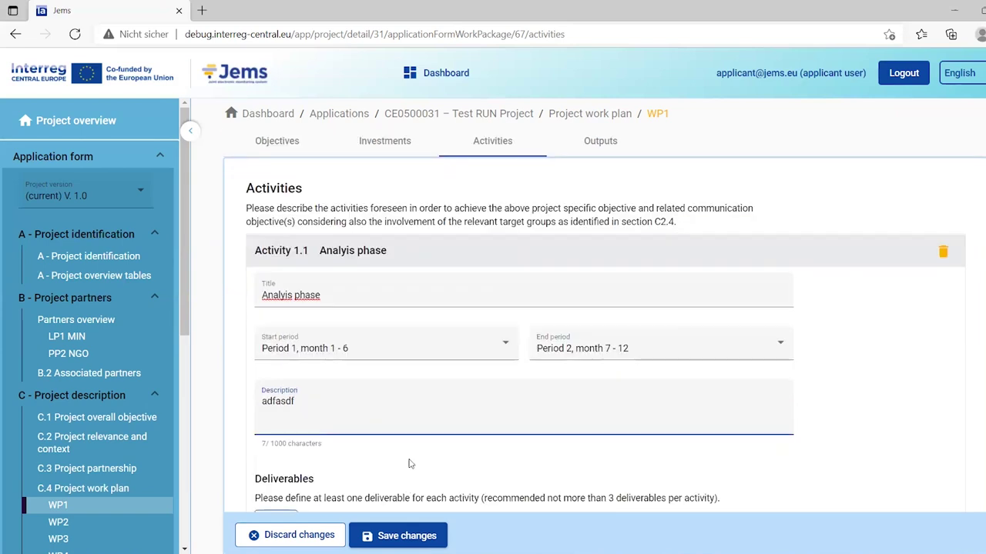
pyautogui.scroll(-2, 403, 487)
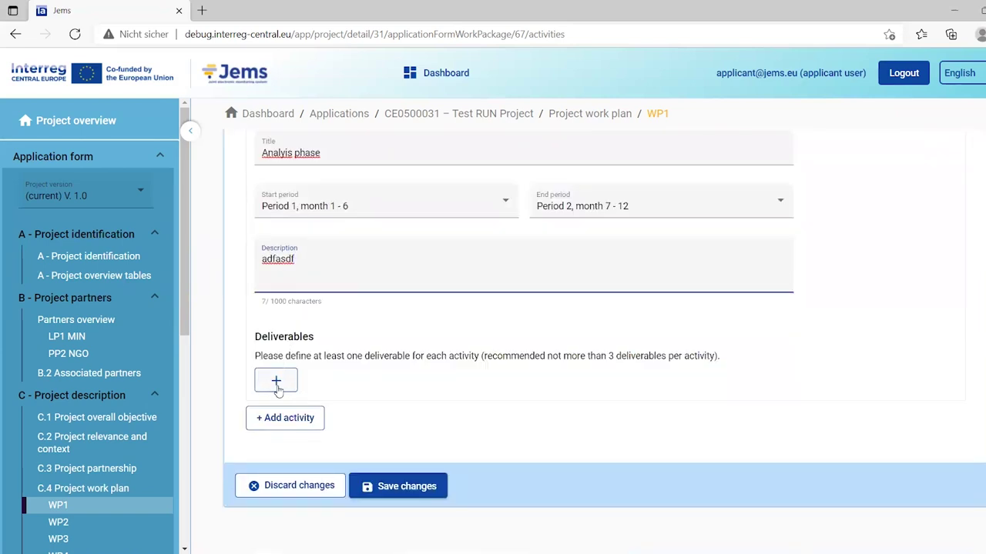
pyautogui.click(276, 382)
pyautogui.click(376, 440)
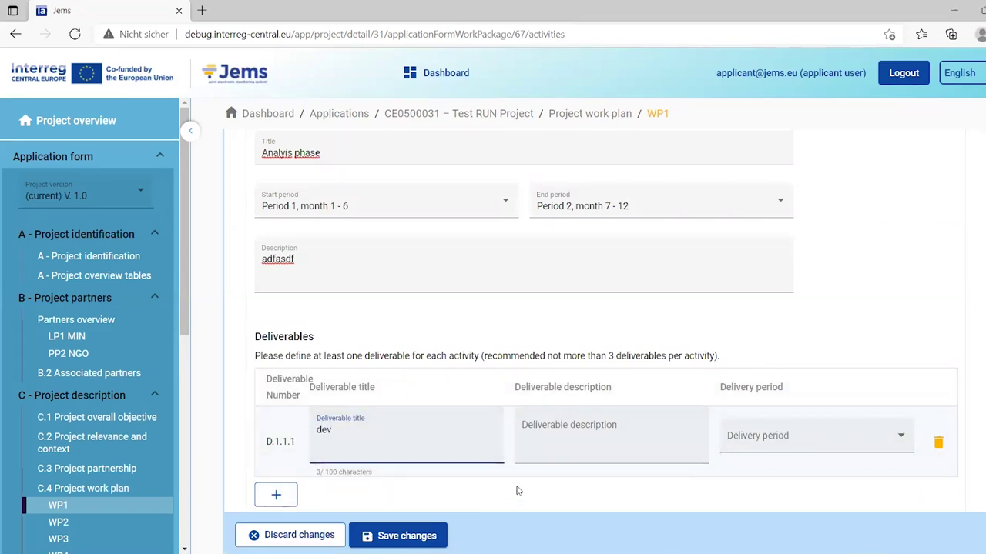
pyautogui.write('1')
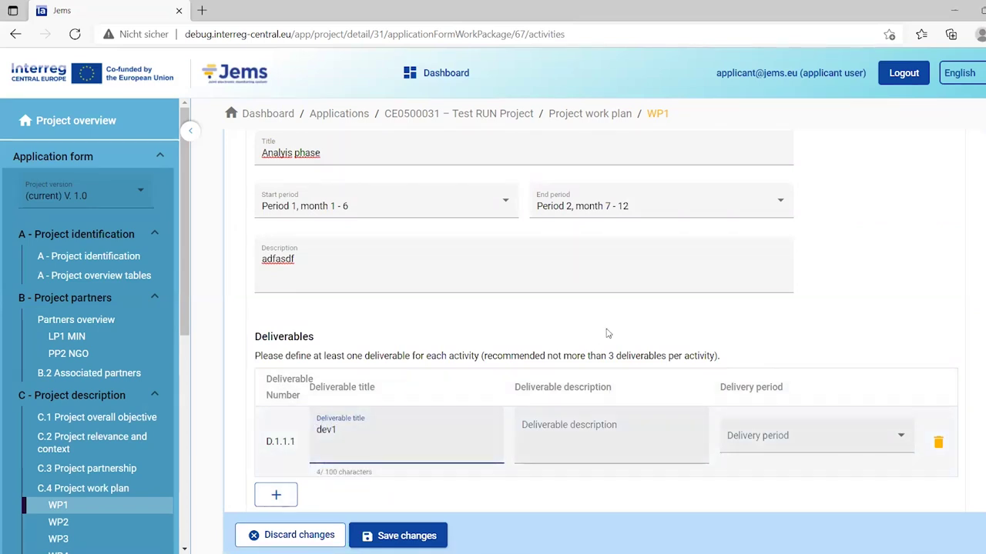
pyautogui.click(582, 447)
pyautogui.write('asdfasdf')
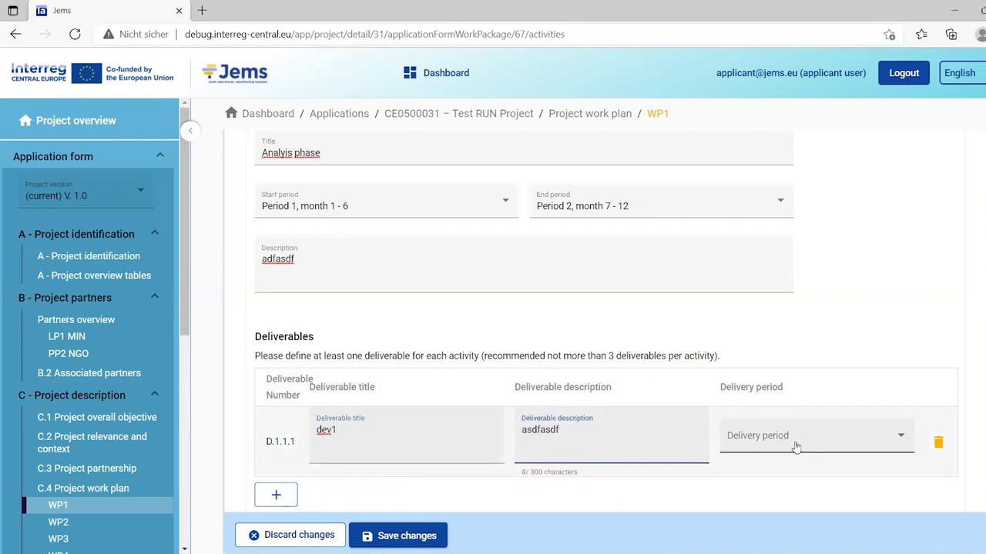
pyautogui.click(797, 442)
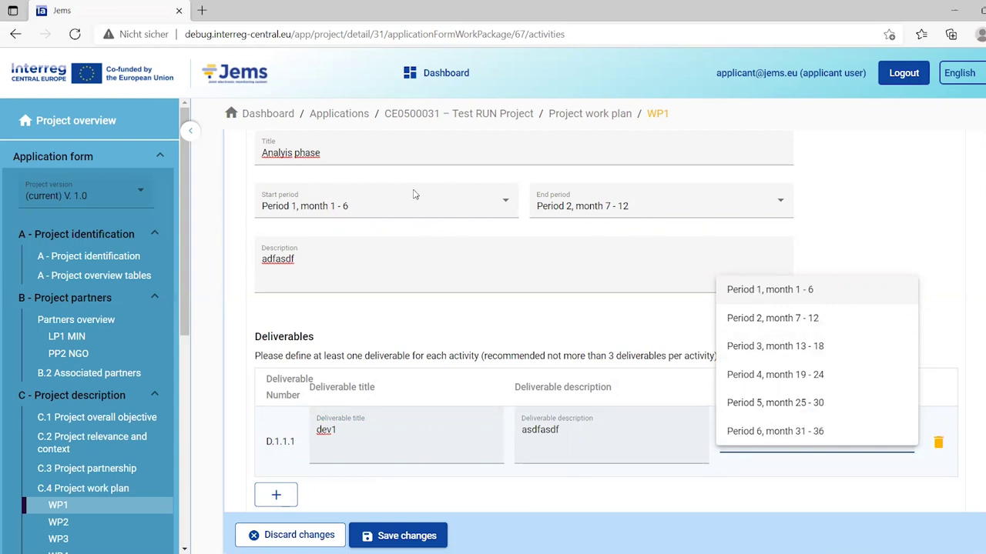
pyautogui.click(763, 317)
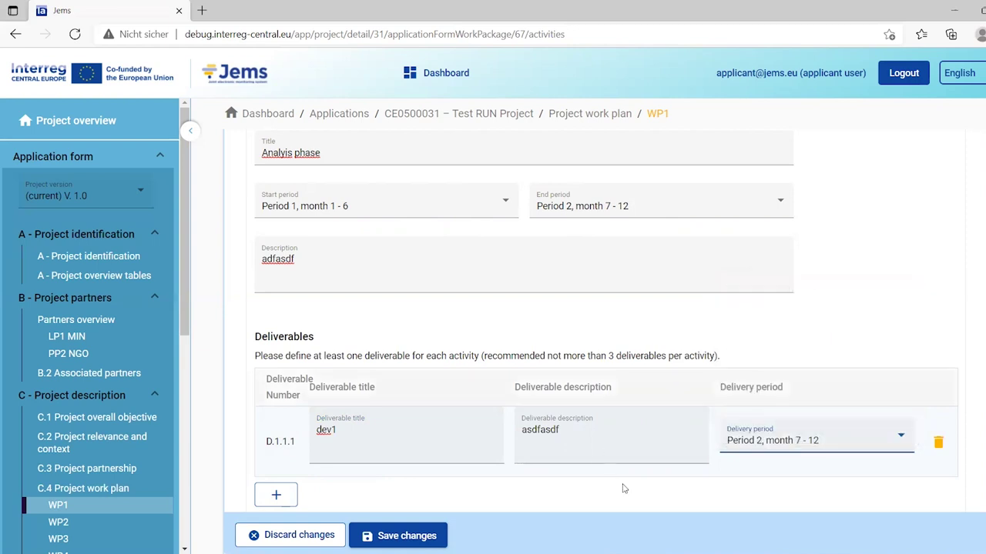
pyautogui.scroll(-3, 559, 449)
# - Add a second deliverable, dev2, delivered in Period 1 (months 1–6)
pyautogui.click(276, 382)
pyautogui.click(351, 400)
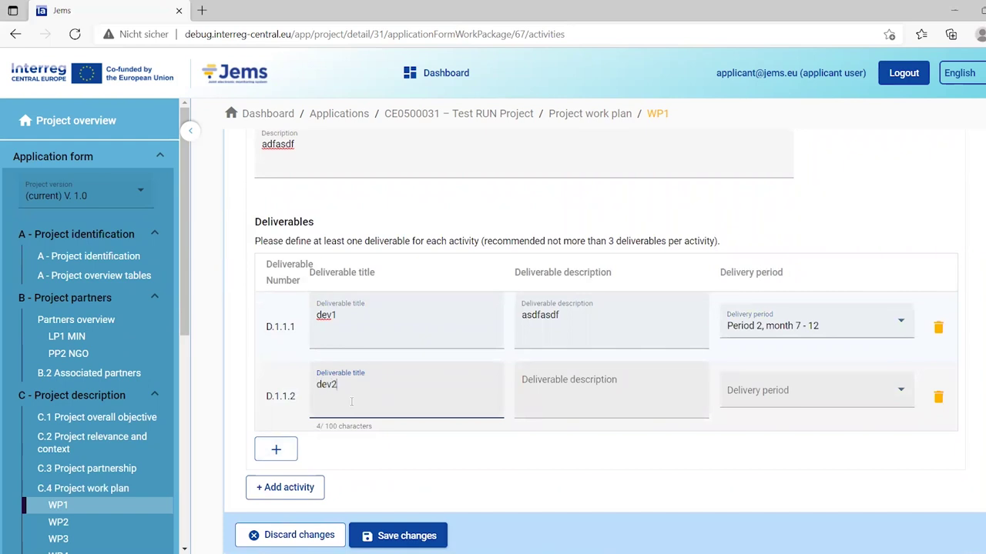
pyautogui.click(609, 396)
pyautogui.write('asdfa')
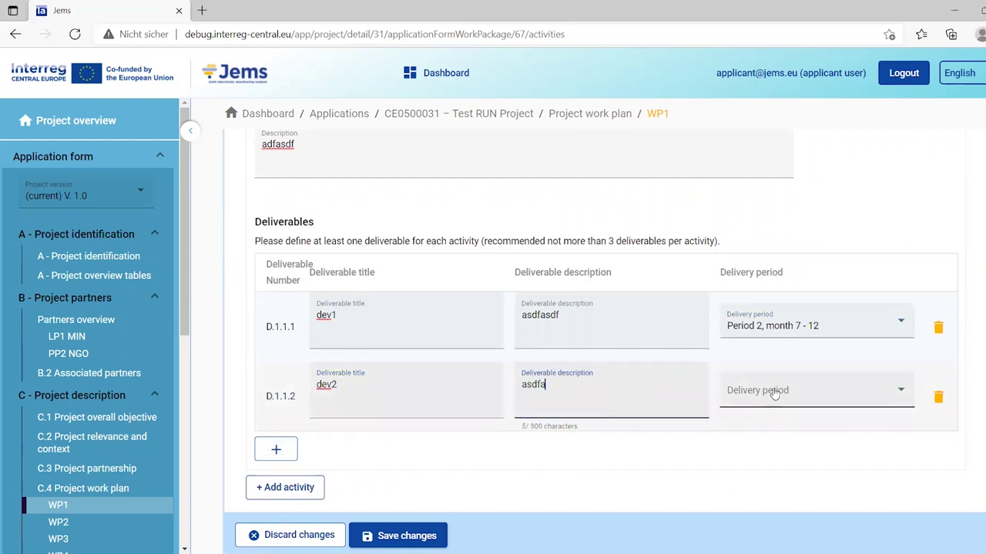
pyautogui.click(878, 394)
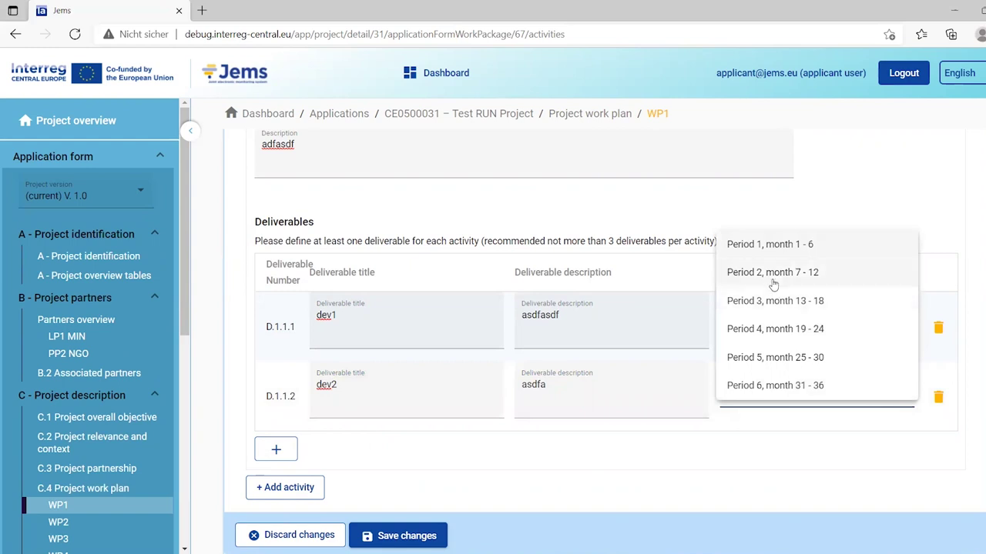
pyautogui.click(770, 245)
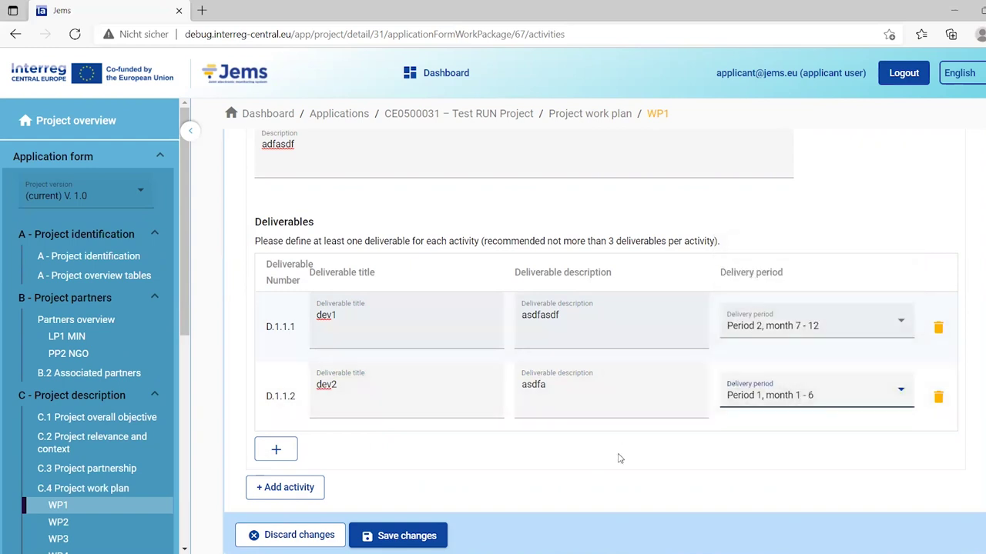
pyautogui.scroll(-1, 339, 485)
# - Add Activity 1.2 'activity 2' spanning Period 3 (months 13–18) to Period 5 (months 25–30)
pyautogui.click(288, 425)
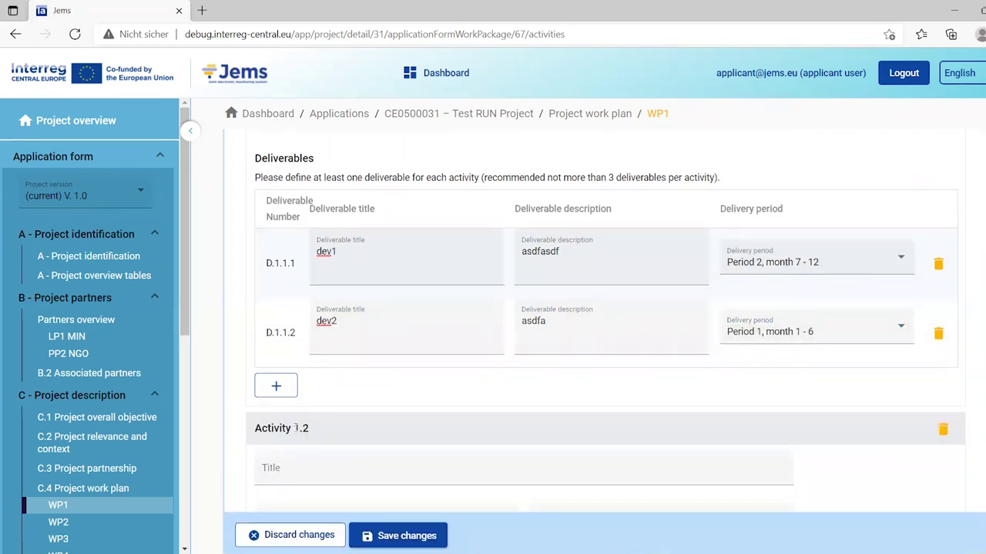
pyautogui.click(354, 465)
pyautogui.write('ac')
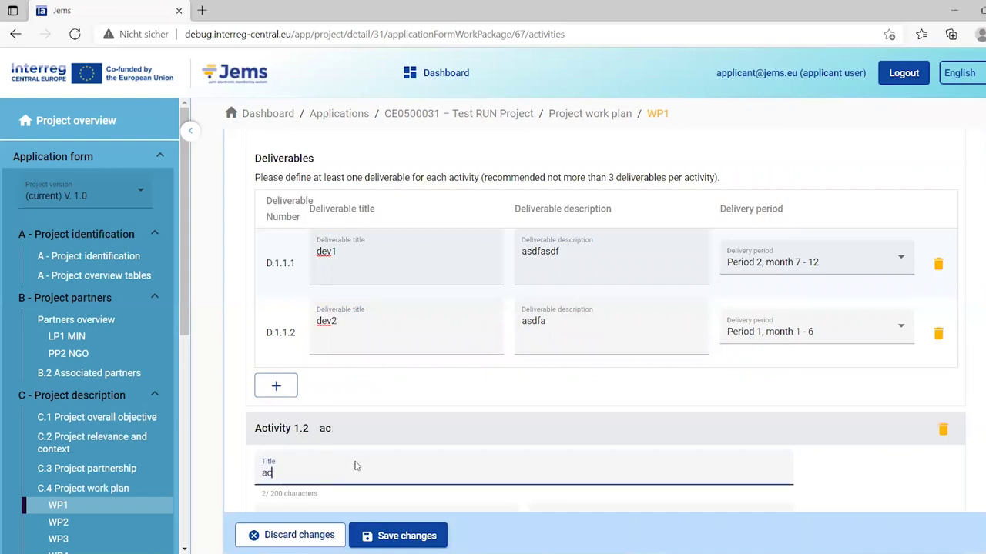
pyautogui.write('tivity')
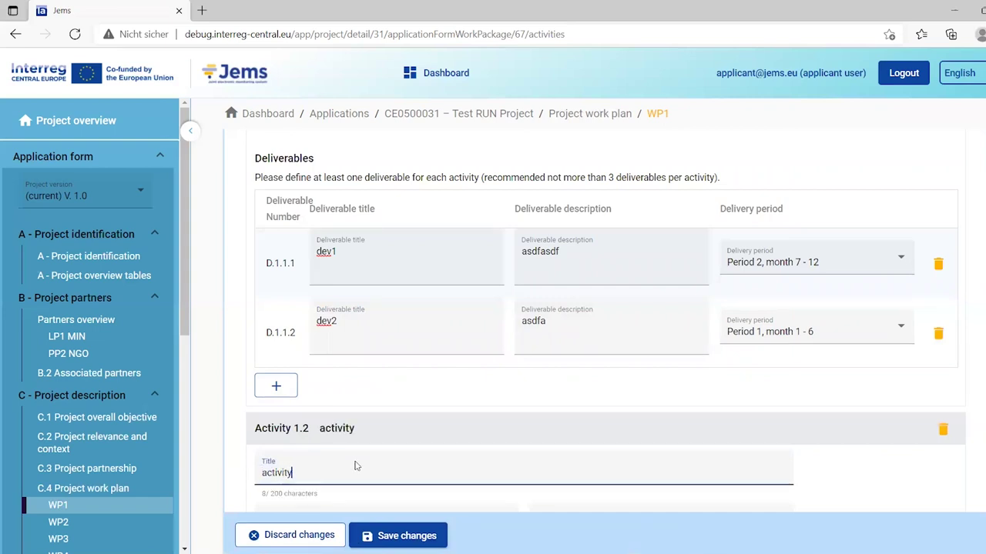
pyautogui.write(' 2')
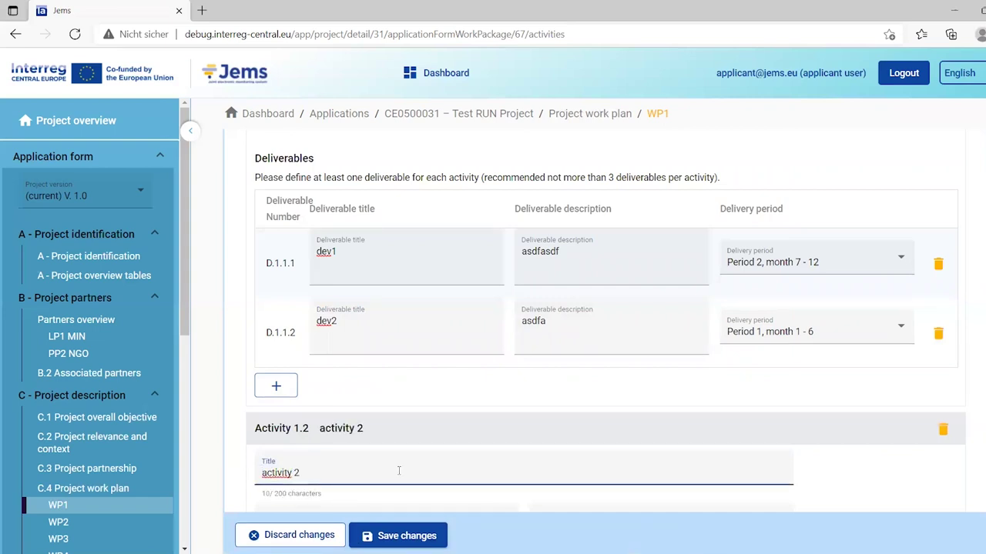
pyautogui.scroll(-3, 354, 462)
pyautogui.click(313, 400)
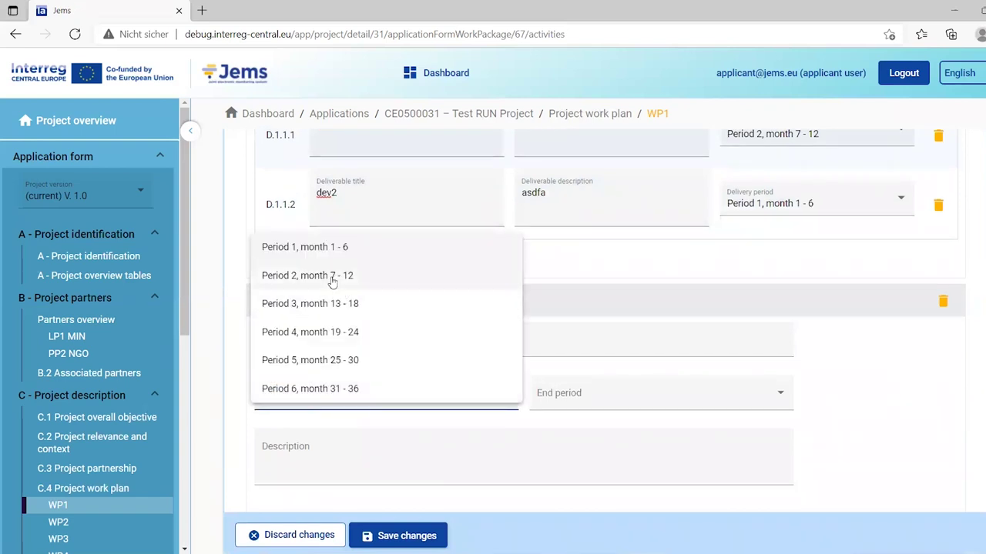
pyautogui.click(328, 304)
pyautogui.click(549, 402)
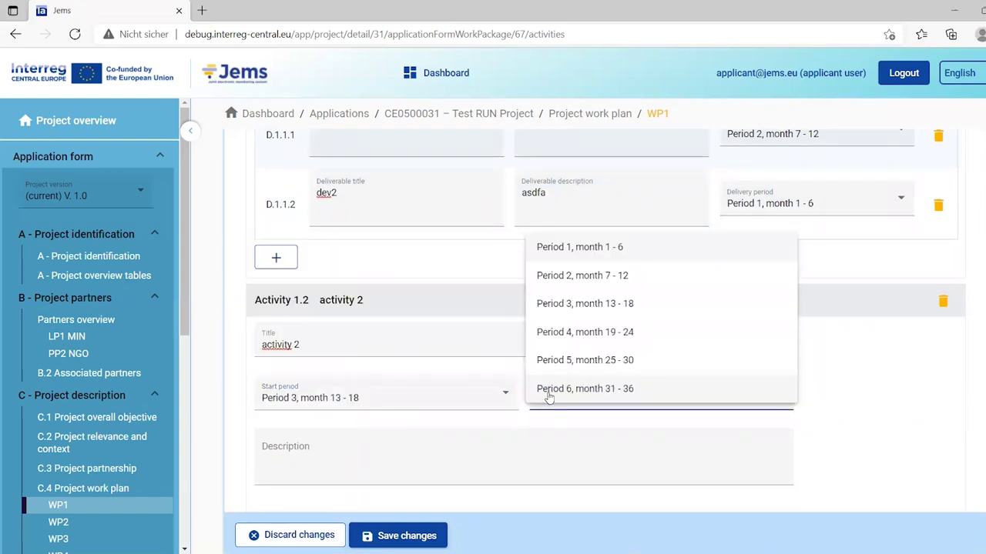
pyautogui.click(563, 359)
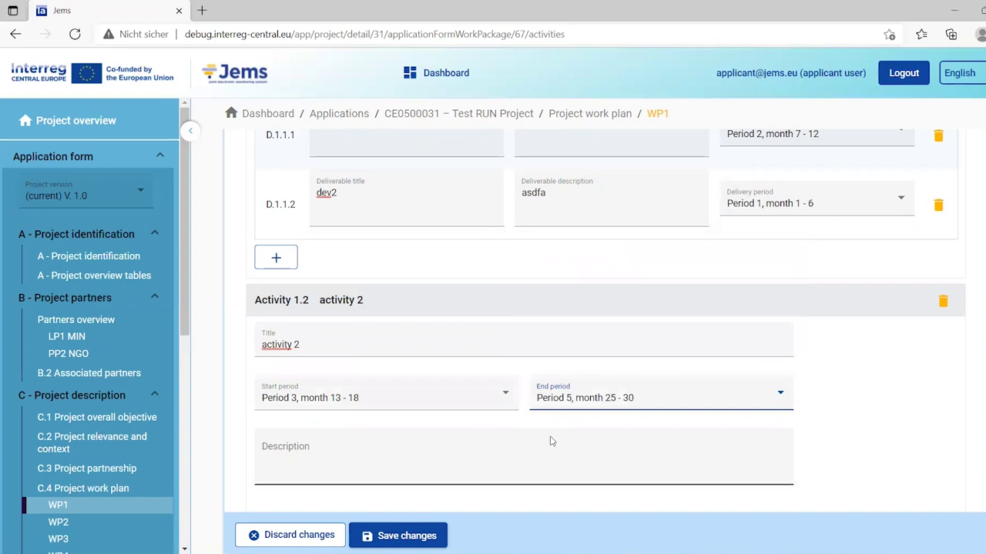
pyautogui.scroll(-1, 498, 462)
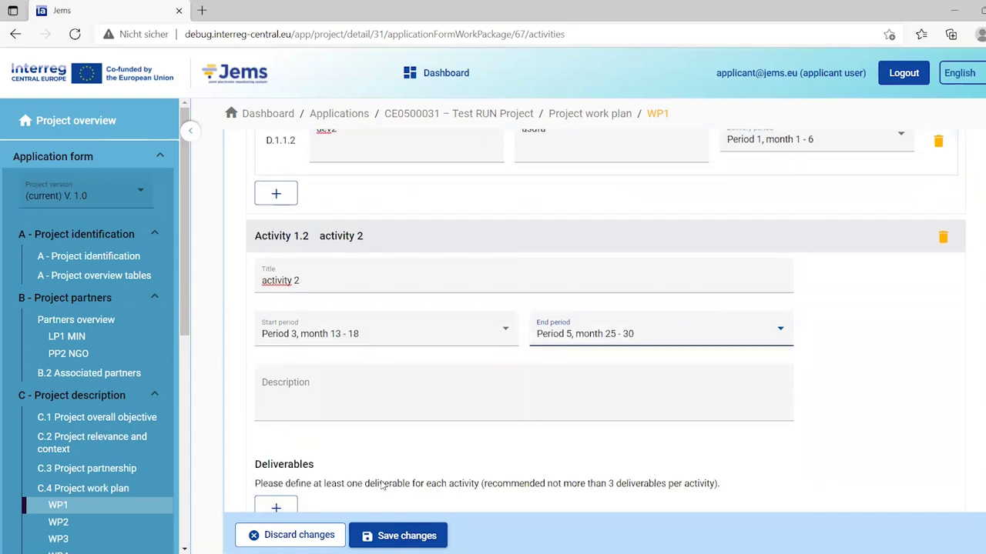
pyautogui.scroll(-2, 347, 463)
# - Give it deliverable 'dev 3' with description 'asdf', due in Period 3, and save the activities
pyautogui.click(276, 379)
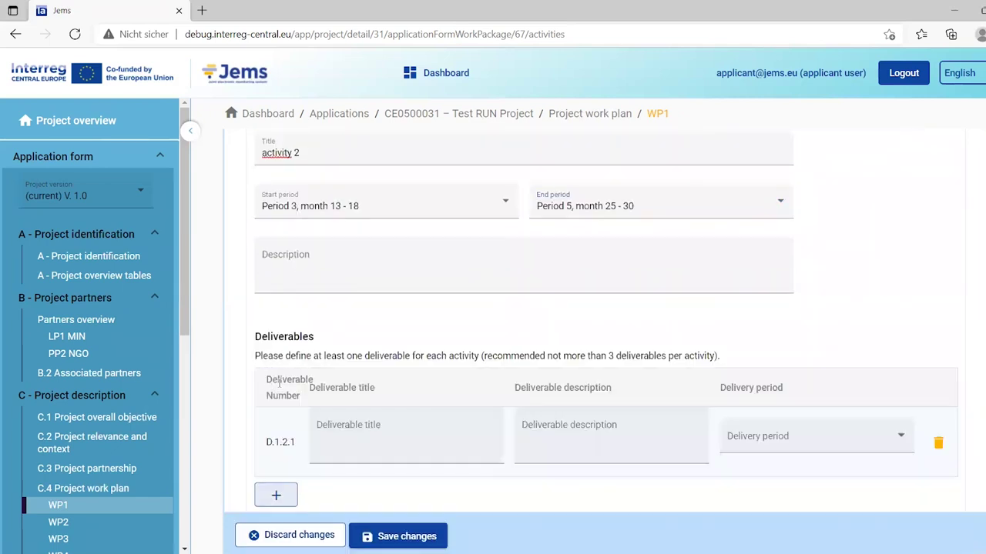
pyautogui.click(369, 440)
pyautogui.write('dev')
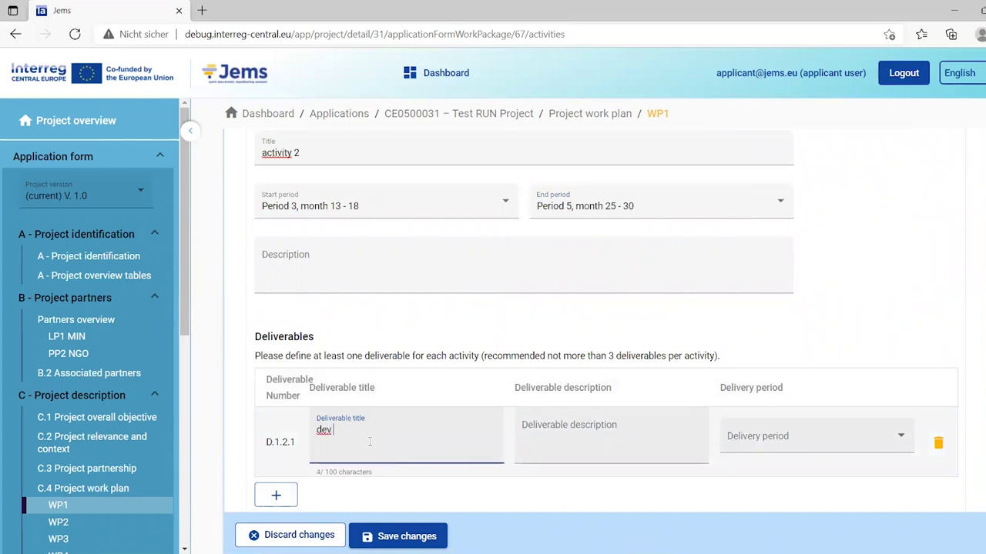
pyautogui.write(' 3')
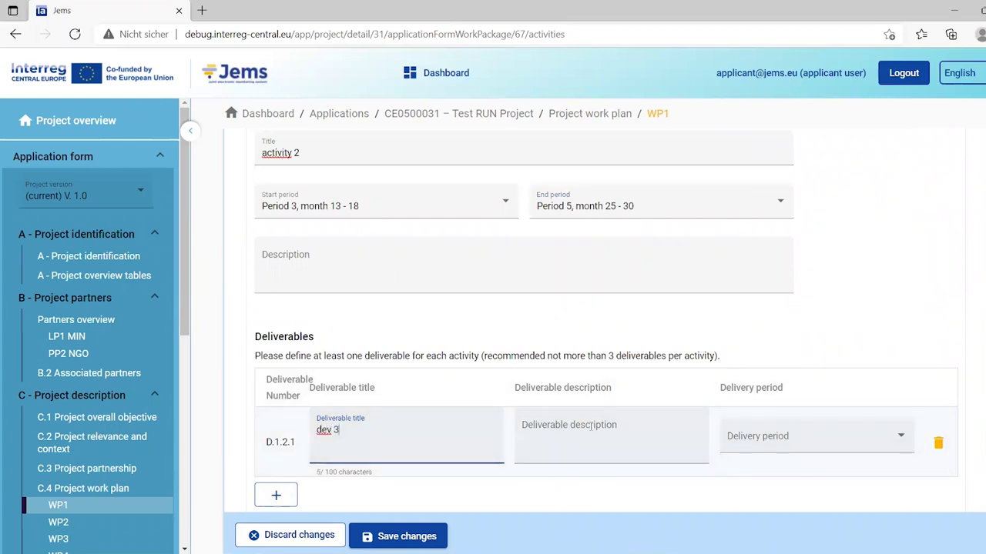
pyautogui.press('Tab')
pyautogui.write('asdf')
pyautogui.click(781, 436)
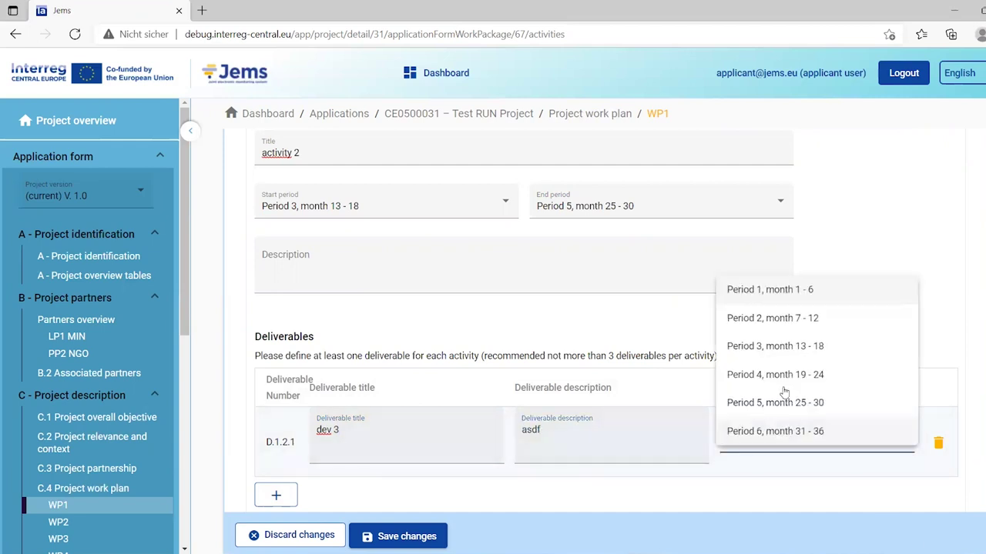
pyautogui.click(770, 345)
pyautogui.click(407, 537)
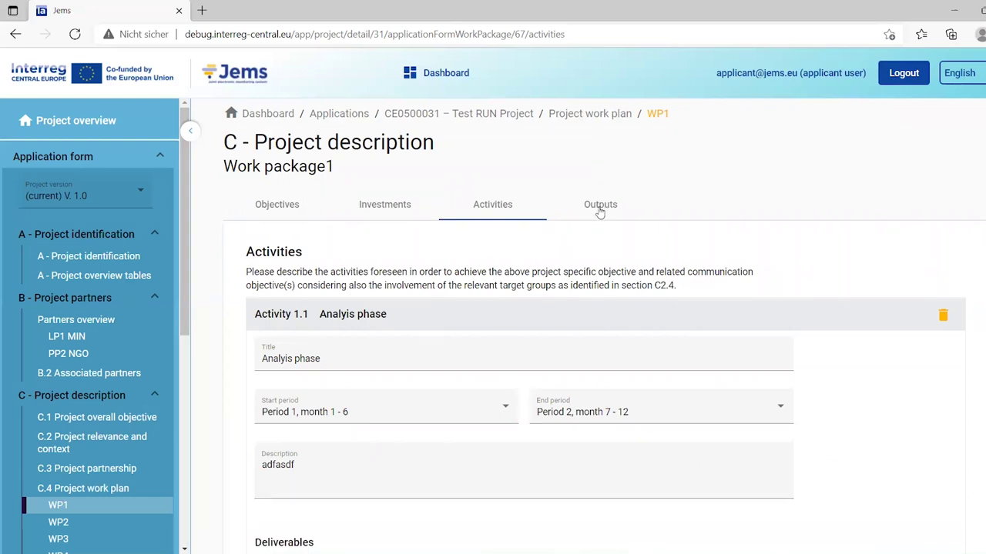
# - Add WP1 output 'Output XXX' linked to indicator OI234 Jointly developed solutions
pyautogui.click(600, 206)
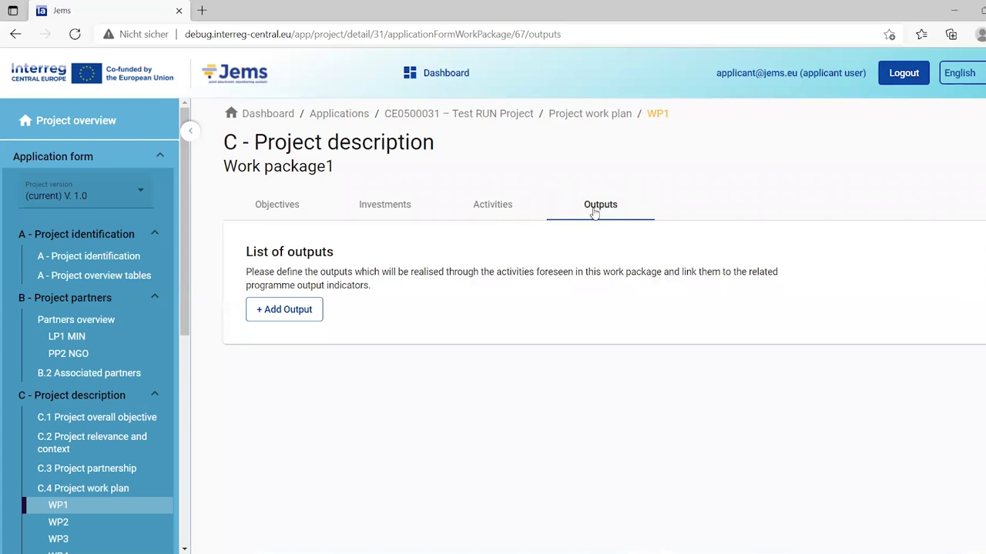
pyautogui.click(295, 314)
pyautogui.click(364, 361)
pyautogui.write('Output')
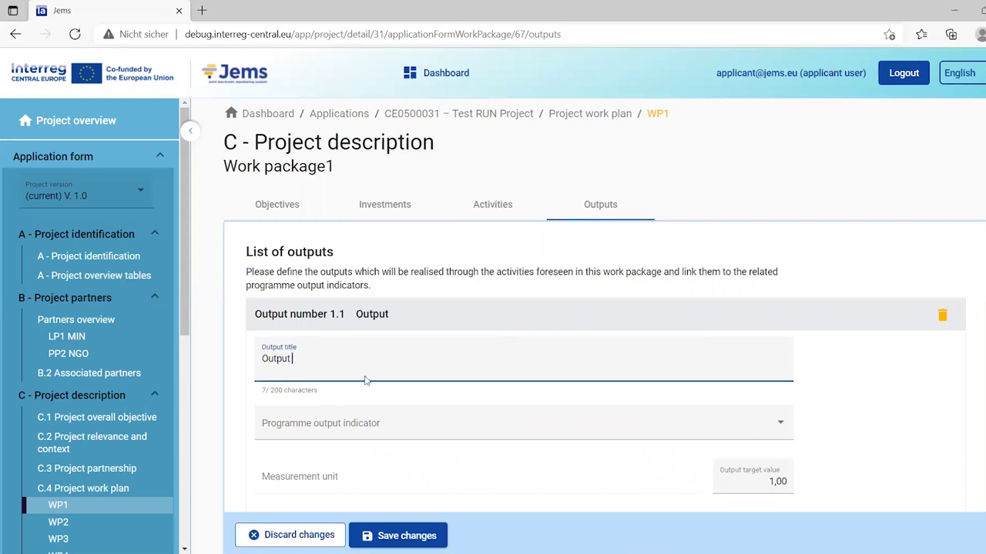
pyautogui.write(' XXX')
pyautogui.click(358, 430)
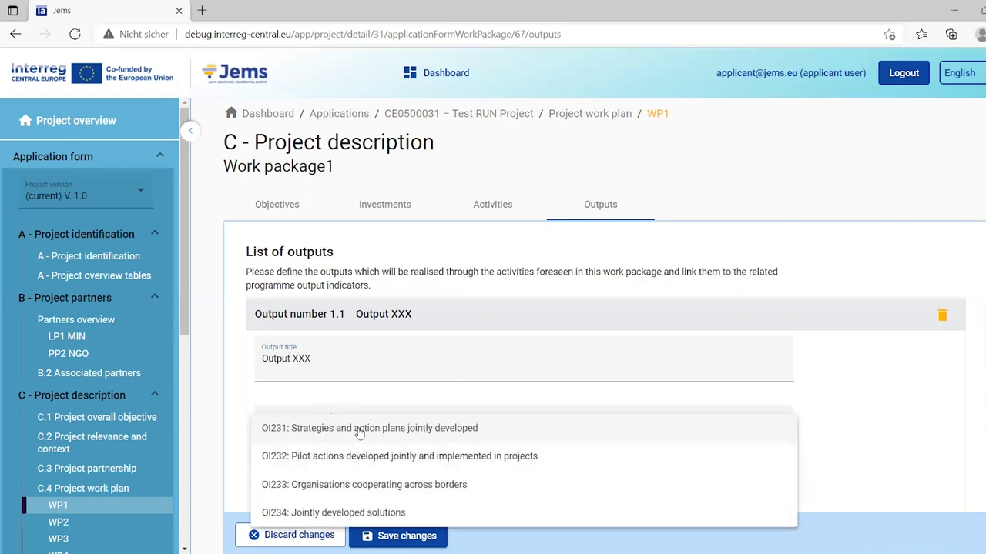
pyautogui.click(413, 428)
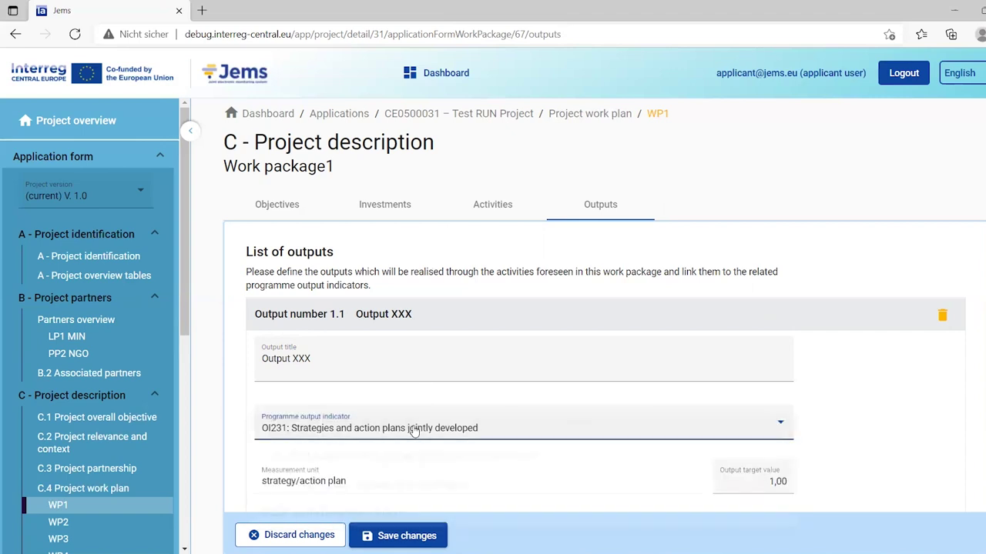
pyautogui.scroll(-1, 466, 375)
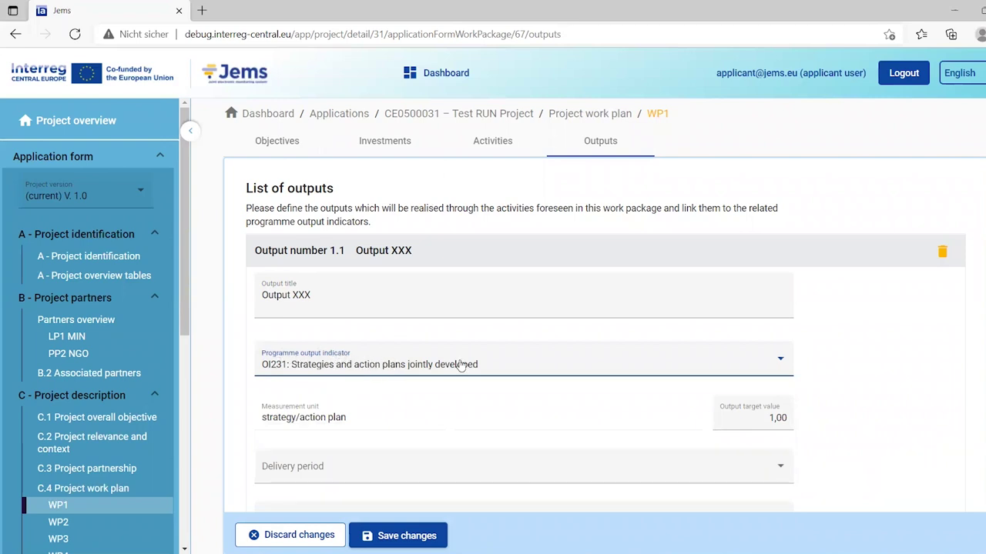
pyautogui.click(780, 362)
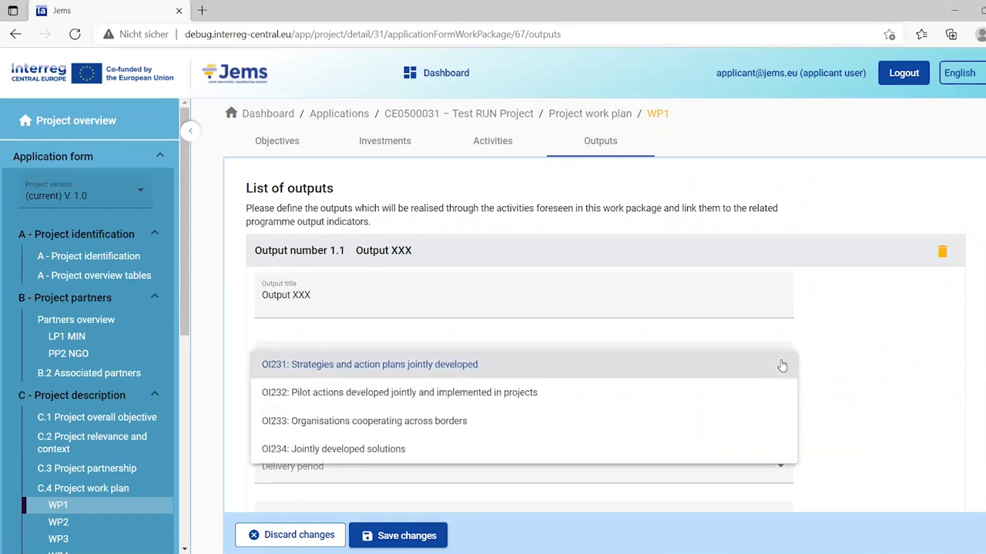
pyautogui.click(464, 433)
pyautogui.click(509, 377)
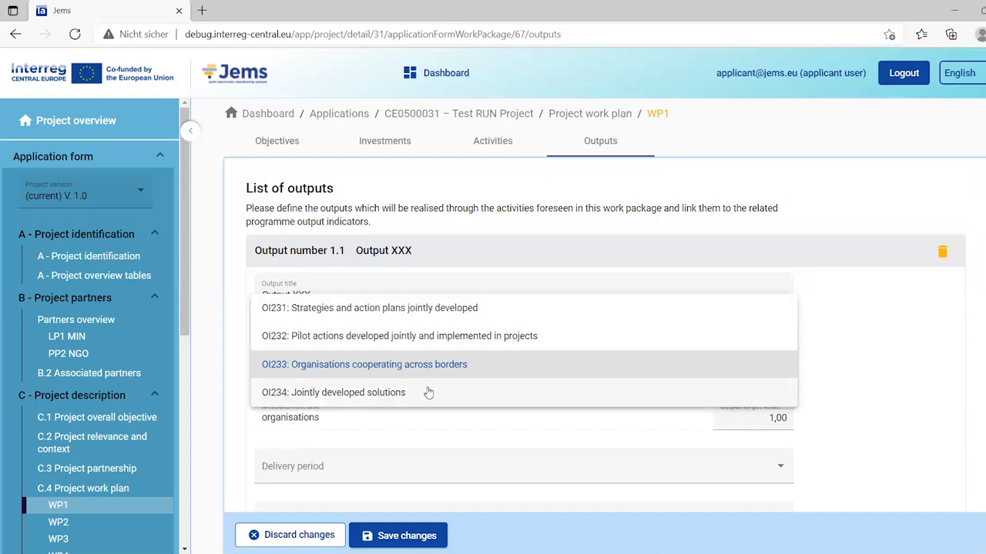
pyautogui.click(384, 396)
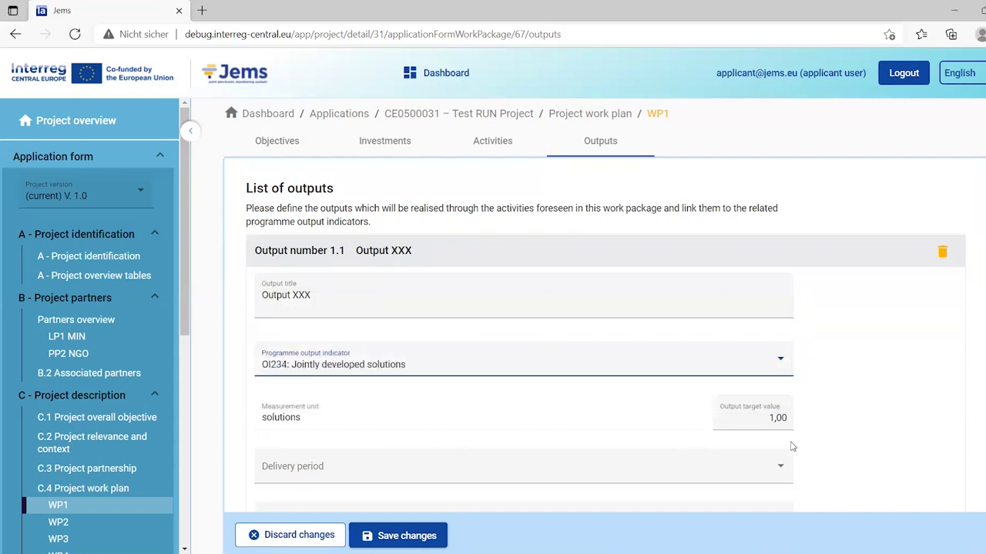
# - Set the output's target to 3,00 and delivery to Period 4, add a description, and save
pyautogui.click(773, 418)
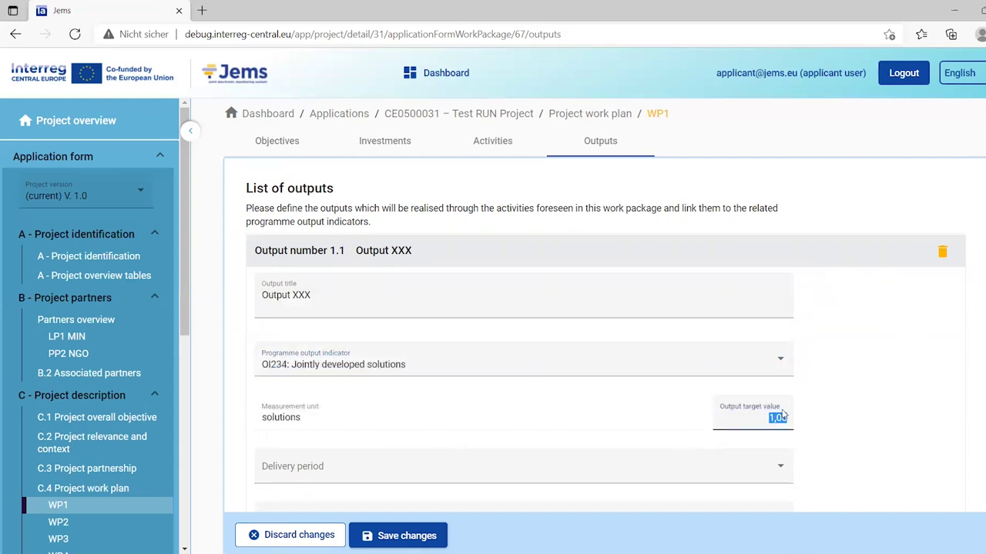
pyautogui.write('2')
pyautogui.click(375, 456)
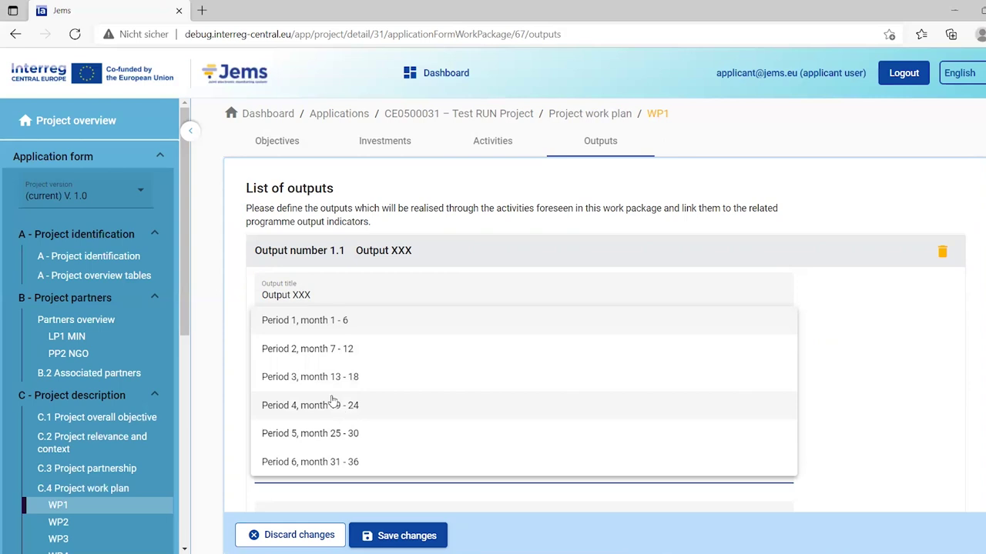
pyautogui.click(318, 404)
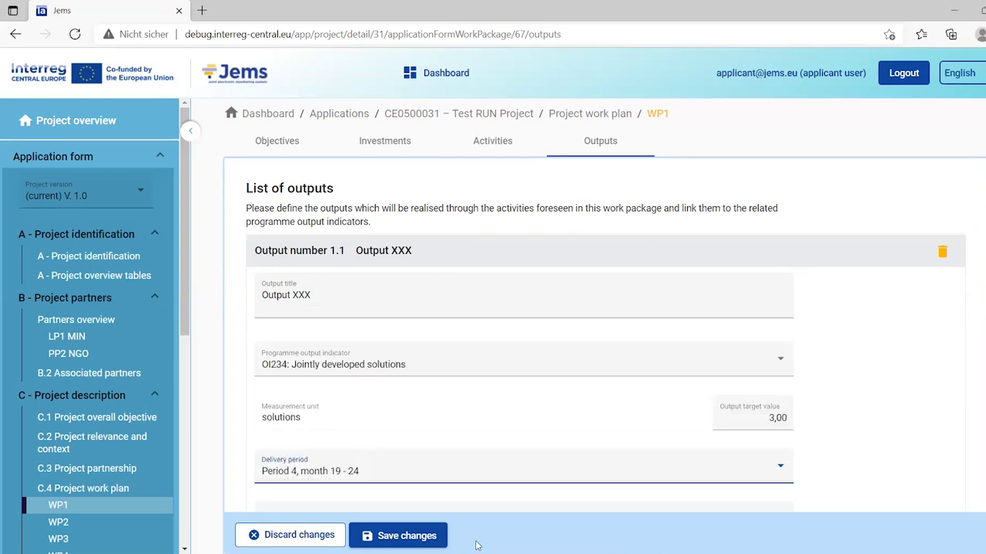
pyautogui.scroll(-2, 441, 503)
pyautogui.scroll(-1, 398, 390)
pyautogui.click(405, 360)
pyautogui.write('asdfadsfadsf')
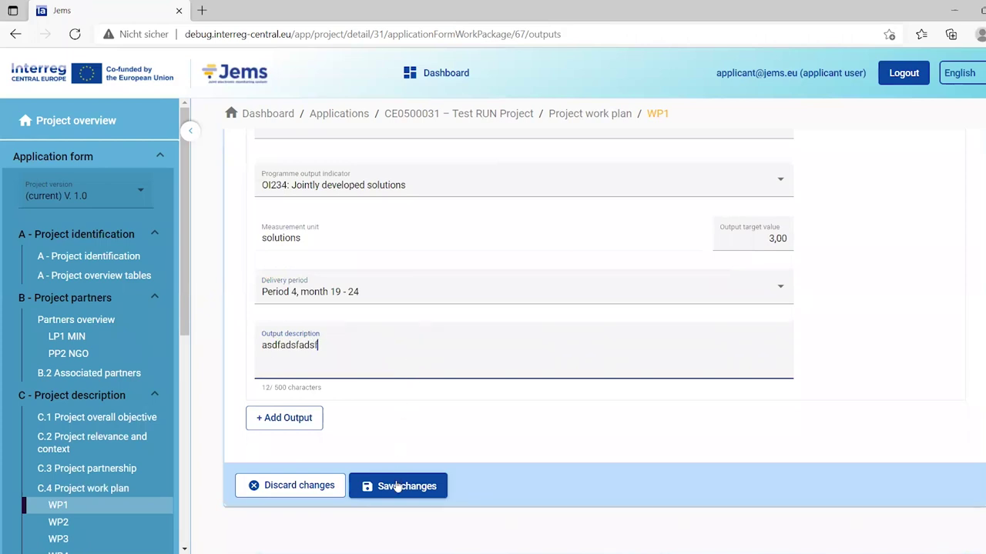
pyautogui.click(395, 489)
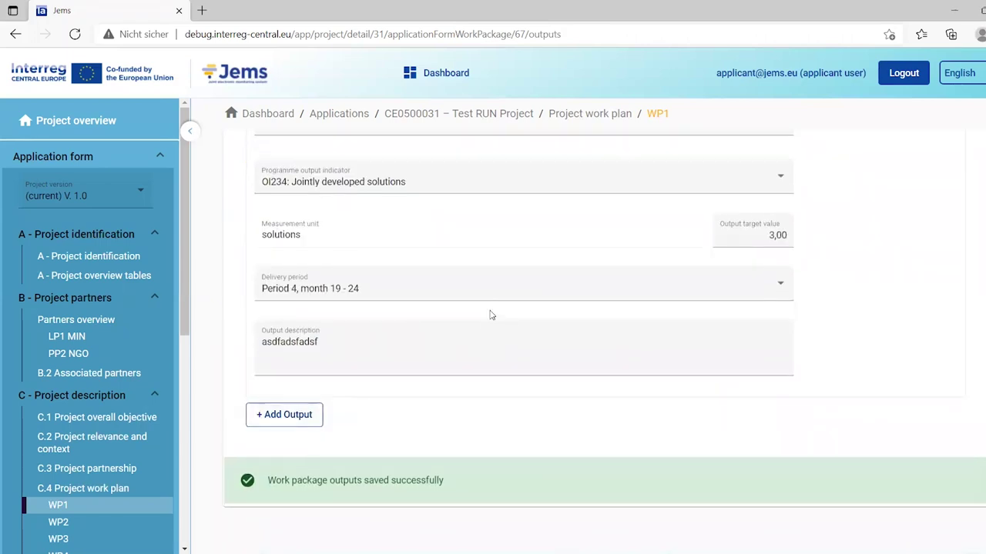
# - Add a second WP1 output titled 'output 2' linked to indicator OI231
pyautogui.click(277, 472)
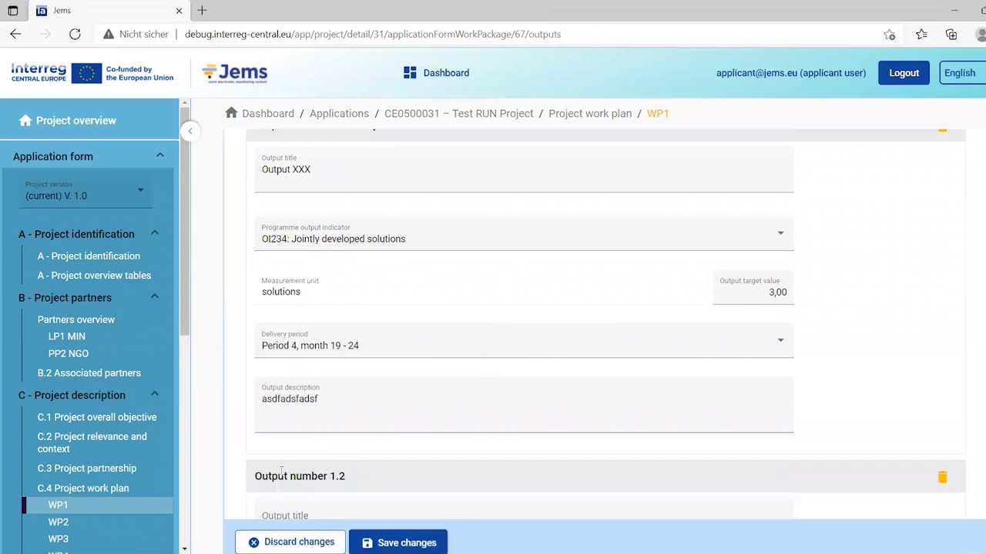
pyautogui.scroll(-2, 517, 435)
pyautogui.click(376, 399)
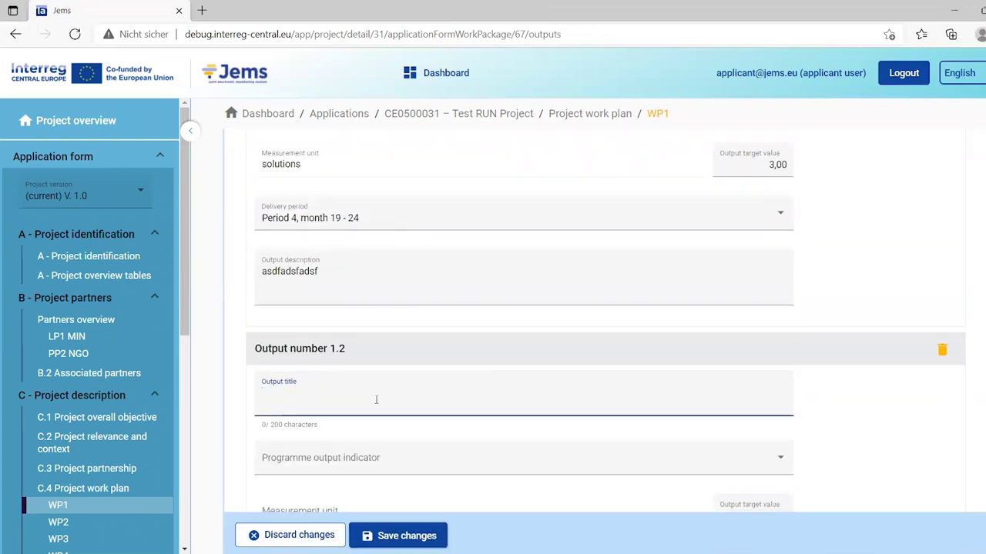
pyautogui.write('output 2')
pyautogui.click(385, 463)
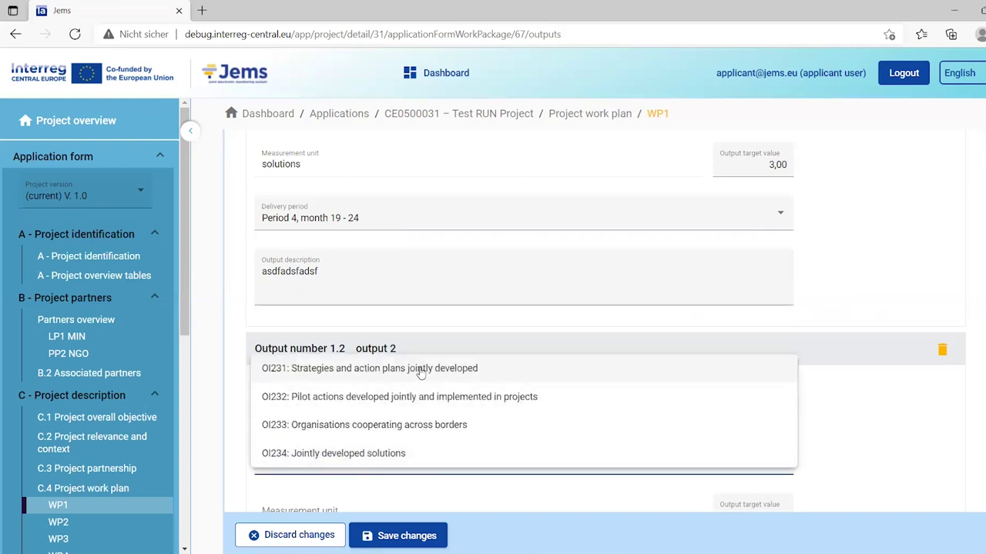
pyautogui.click(420, 370)
pyautogui.scroll(-2, 356, 414)
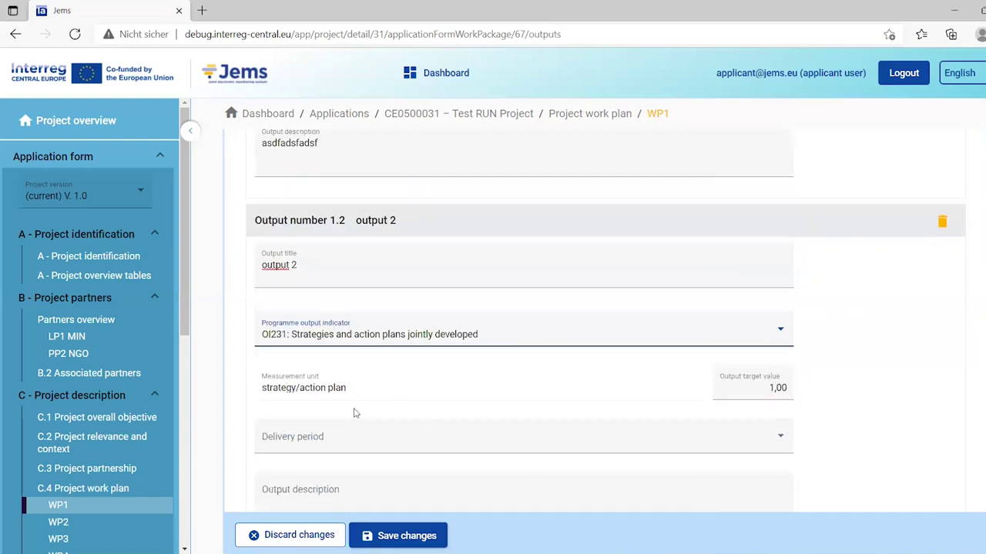
# - Set output 2's target to 3 and delivery to Period 3, add a description, and save
pyautogui.doubleClick(793, 398)
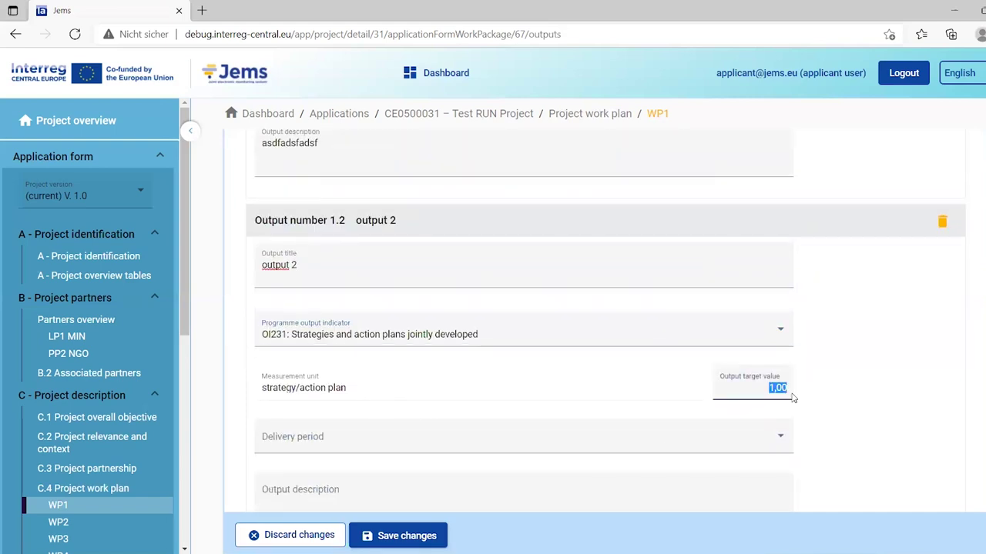
pyautogui.write('3')
pyautogui.click(449, 445)
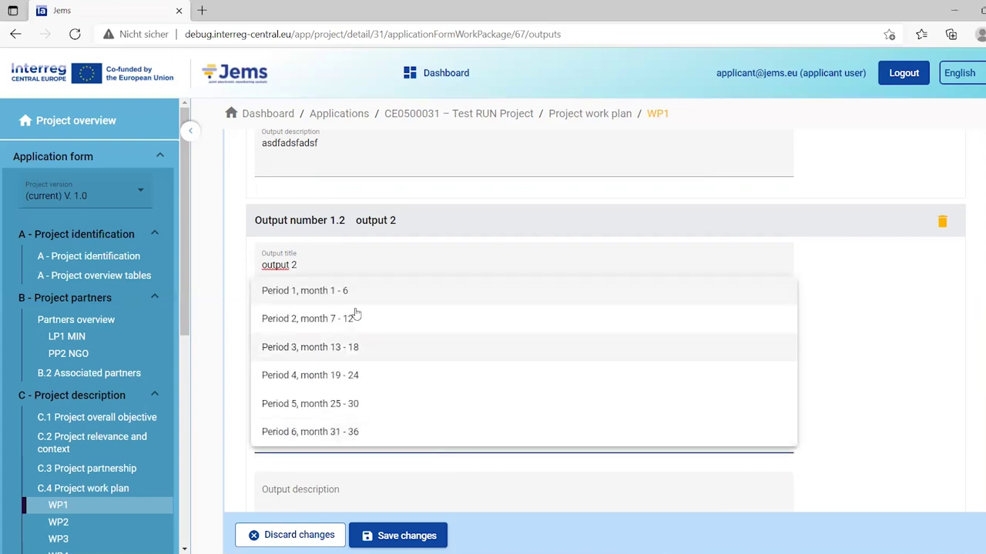
pyautogui.click(346, 346)
pyautogui.scroll(-2, 472, 518)
pyautogui.click(445, 383)
pyautogui.write('asdasdf')
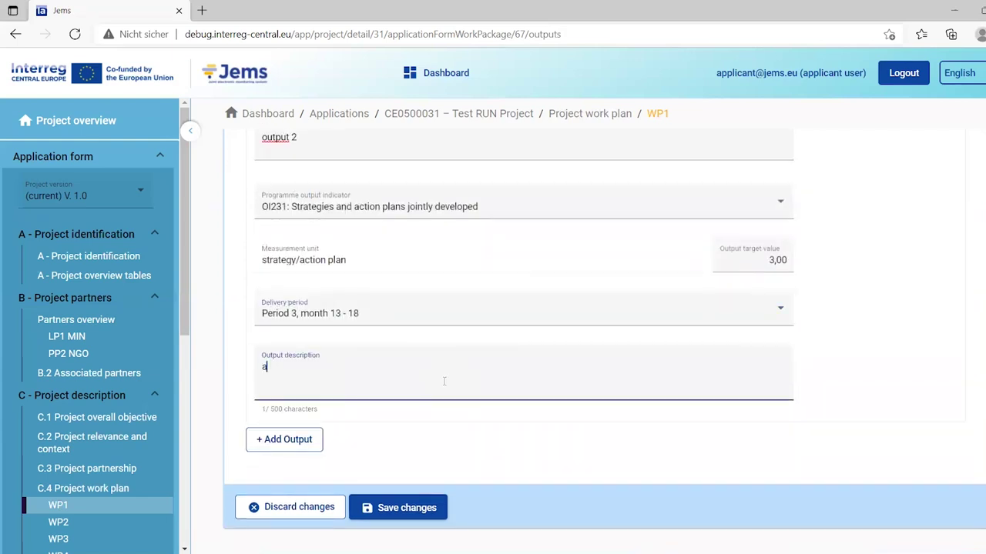
pyautogui.click(414, 511)
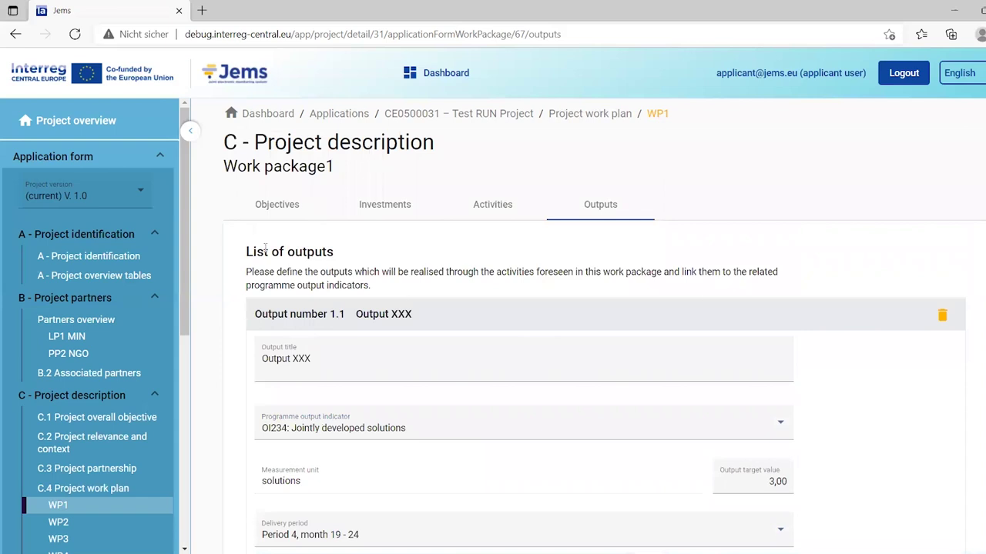
pyautogui.click(69, 524)
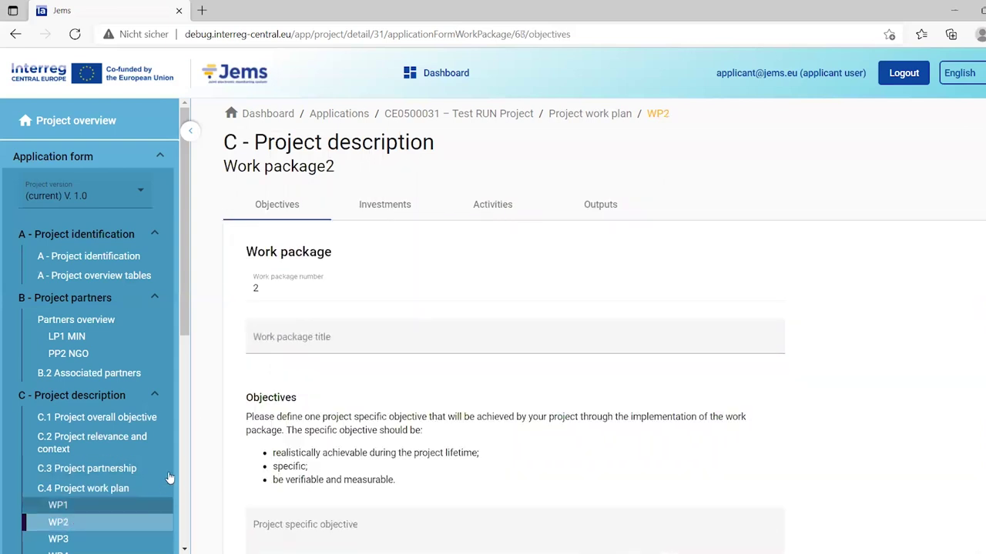
# - Add Result 1 with indicator RI231, target 3 and description 'asdfasdfasdf'
pyautogui.scroll(-1, 77, 493)
pyautogui.click(73, 490)
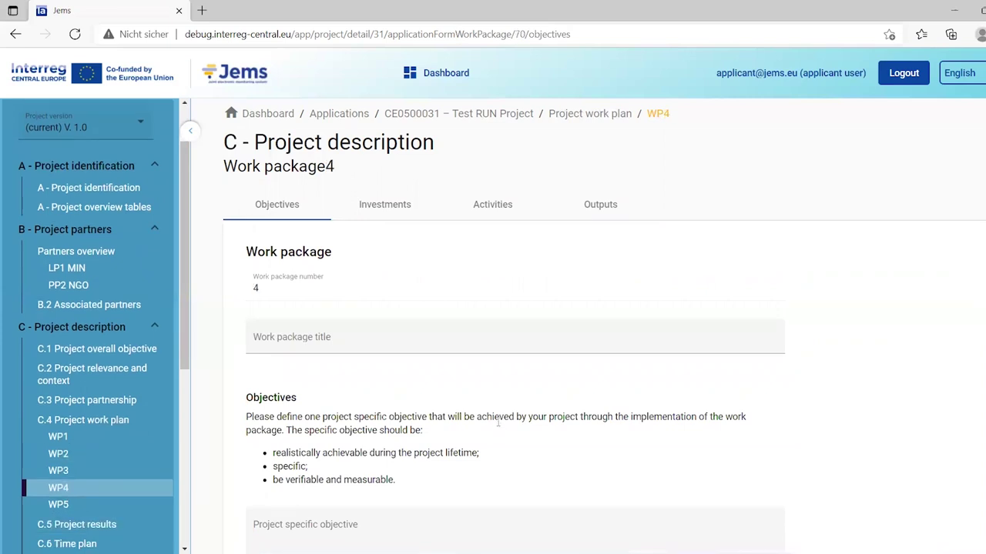
pyautogui.scroll(-1, 498, 422)
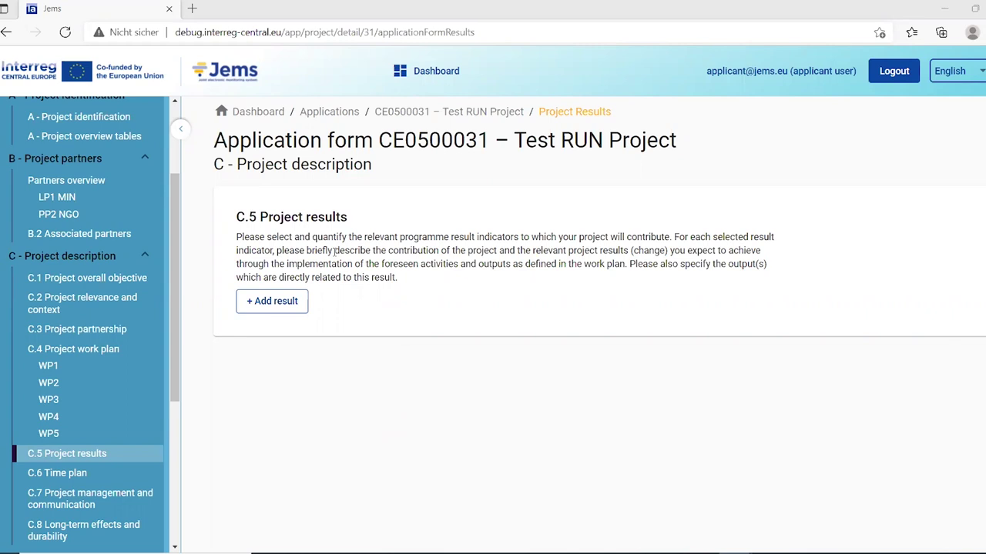
pyautogui.click(286, 308)
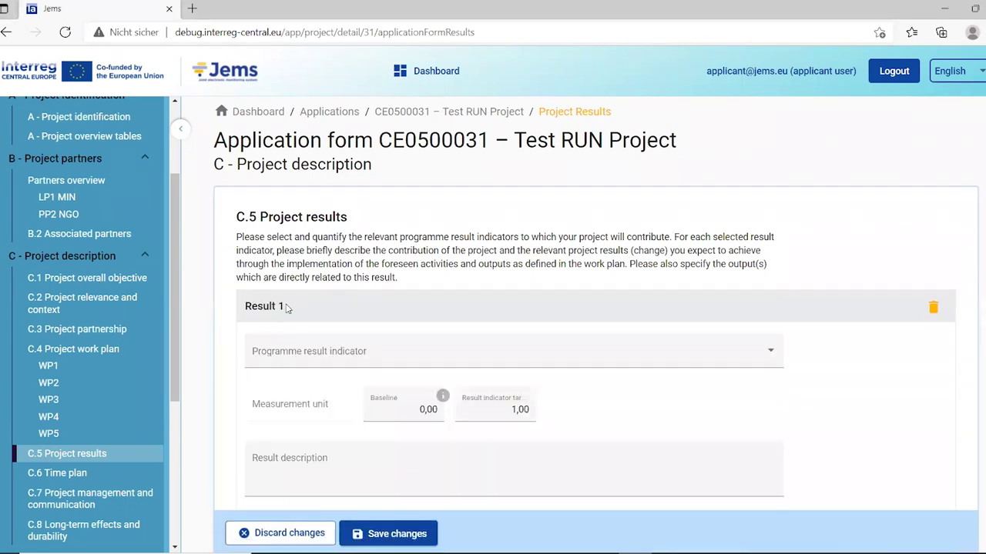
pyautogui.click(432, 358)
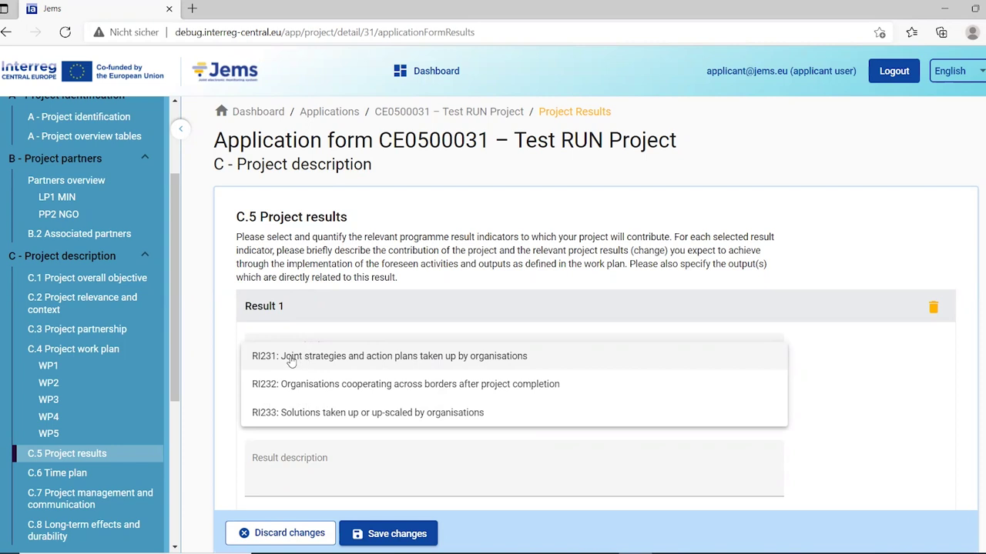
pyautogui.click(456, 358)
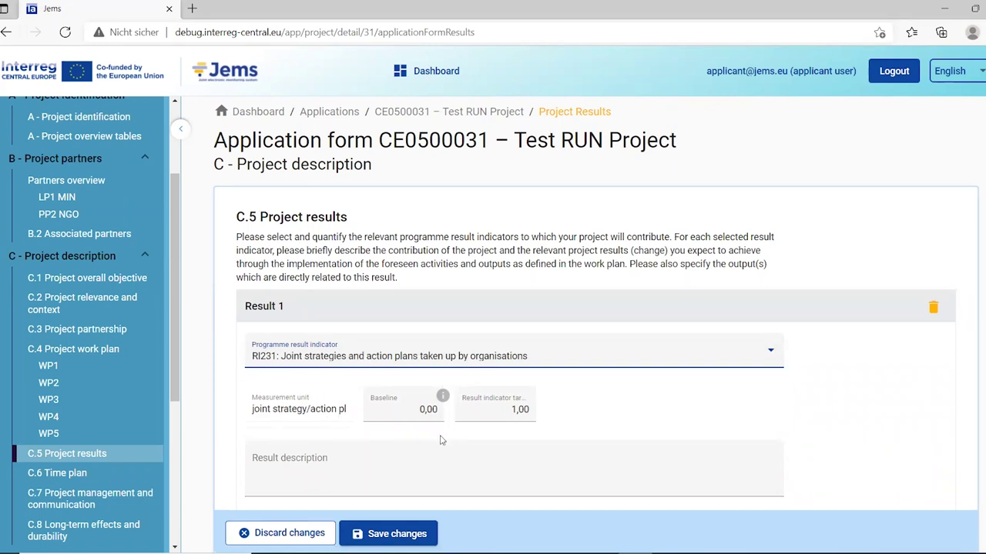
pyautogui.click(509, 411)
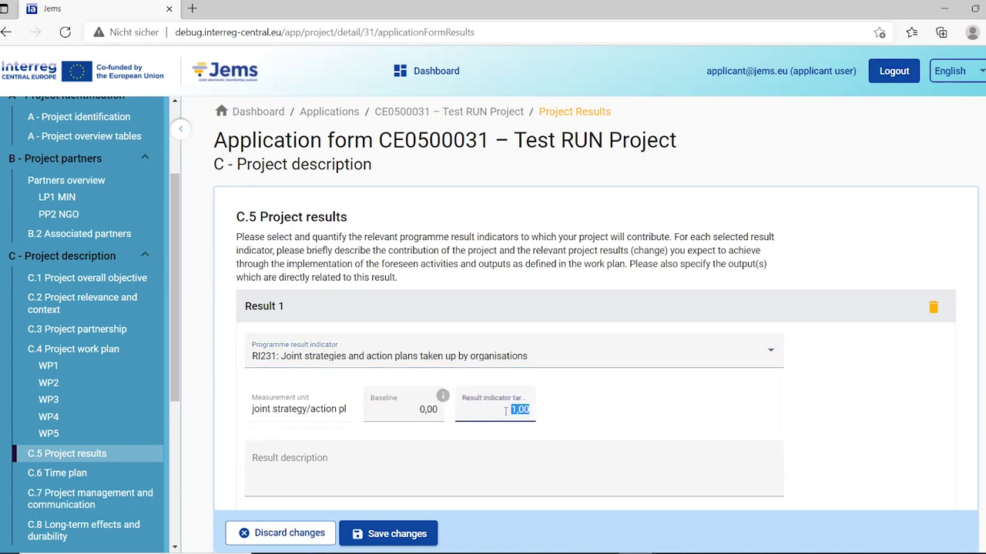
pyautogui.write('3')
pyautogui.click(583, 456)
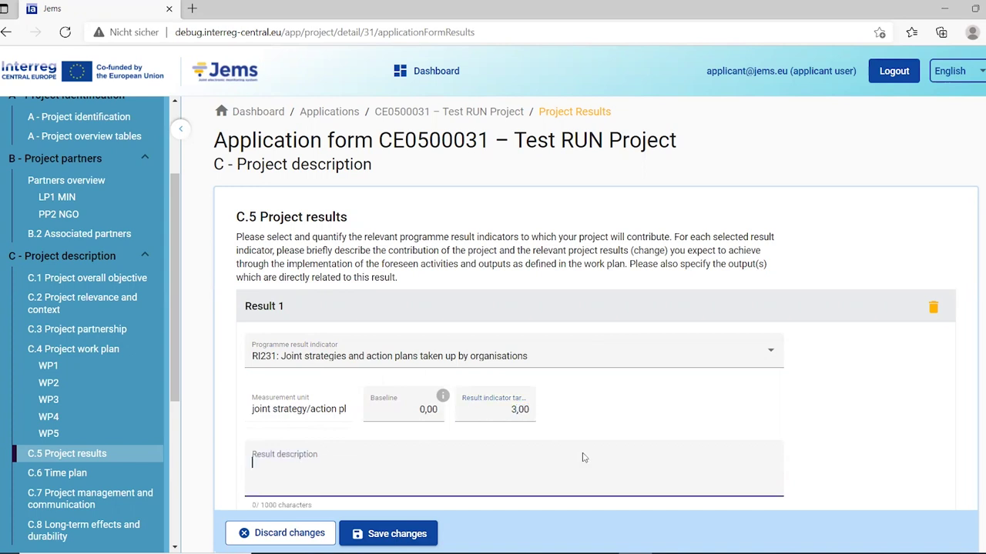
pyautogui.write('asdfasdfasdf')
pyautogui.scroll(-2, 446, 431)
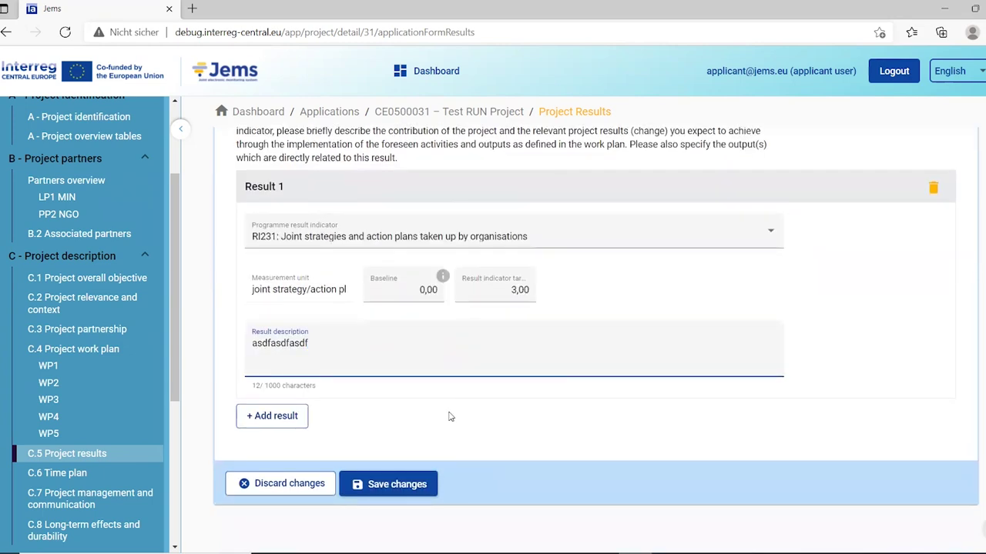
# - Add Result 2 with result indicator RI232 and a target of 3
pyautogui.click(274, 416)
pyautogui.scroll(-1, 484, 395)
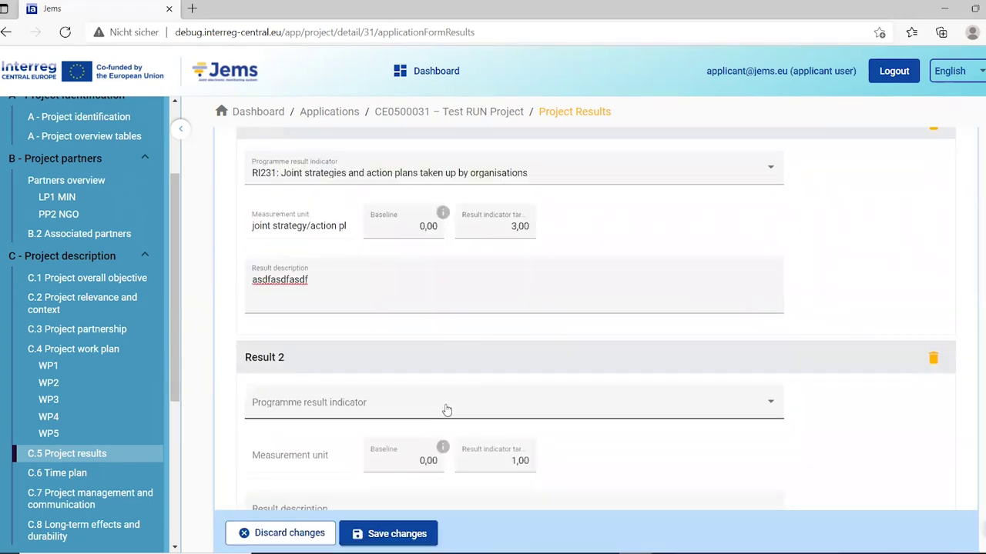
pyautogui.click(444, 405)
pyautogui.click(354, 437)
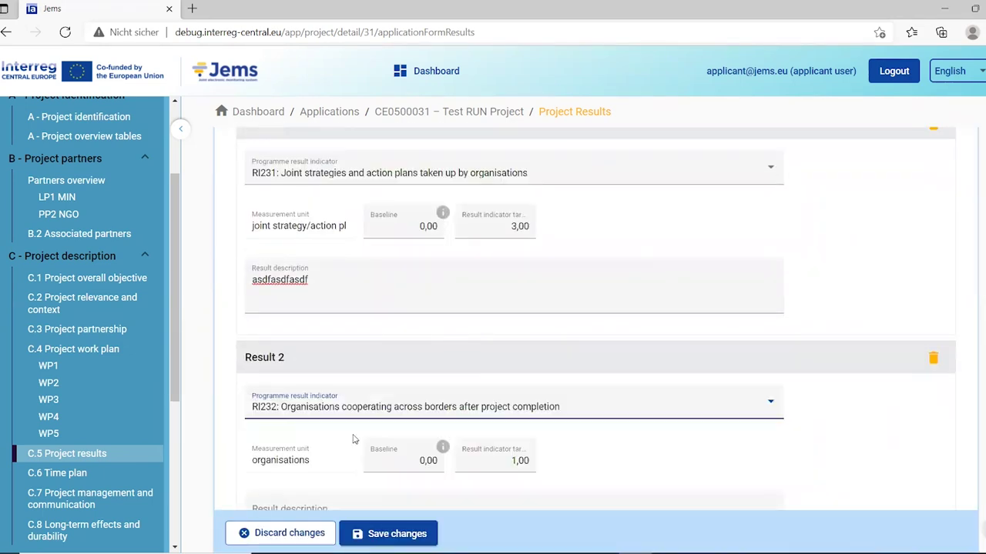
pyautogui.click(513, 459)
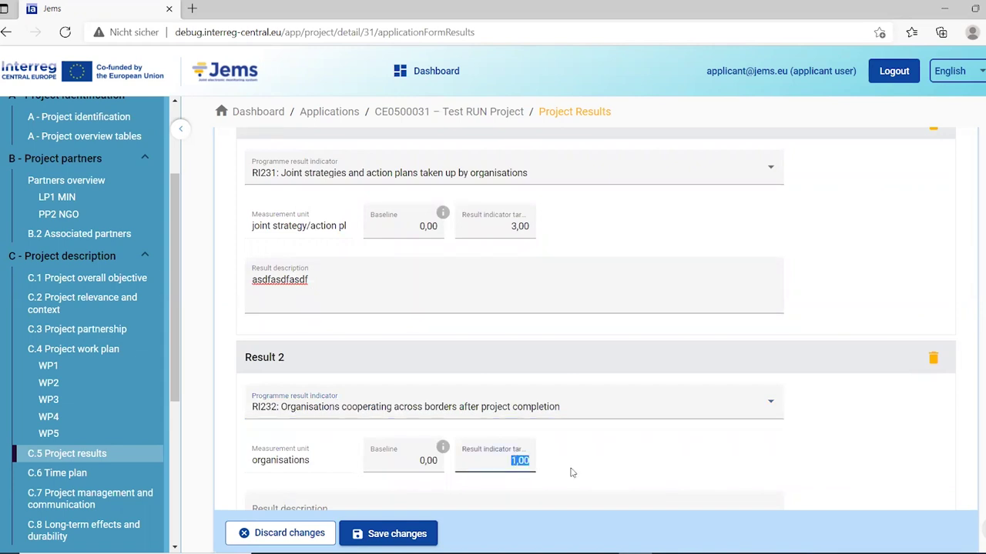
pyautogui.write('3')
# - Describe Result 2 as 'adfasdf' and save the project results
pyautogui.scroll(-1, 577, 469)
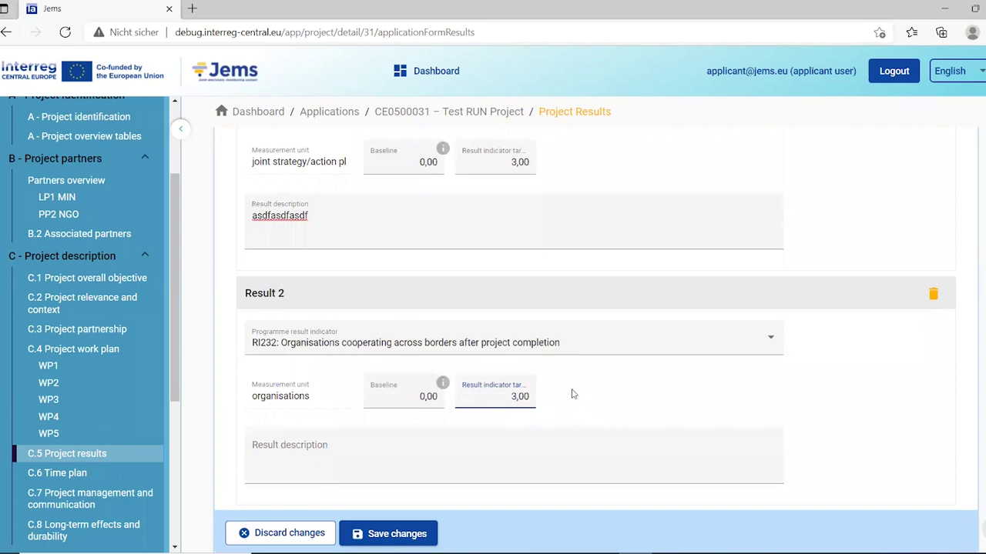
pyautogui.scroll(-2, 572, 401)
pyautogui.click(509, 347)
pyautogui.write('adfasdf')
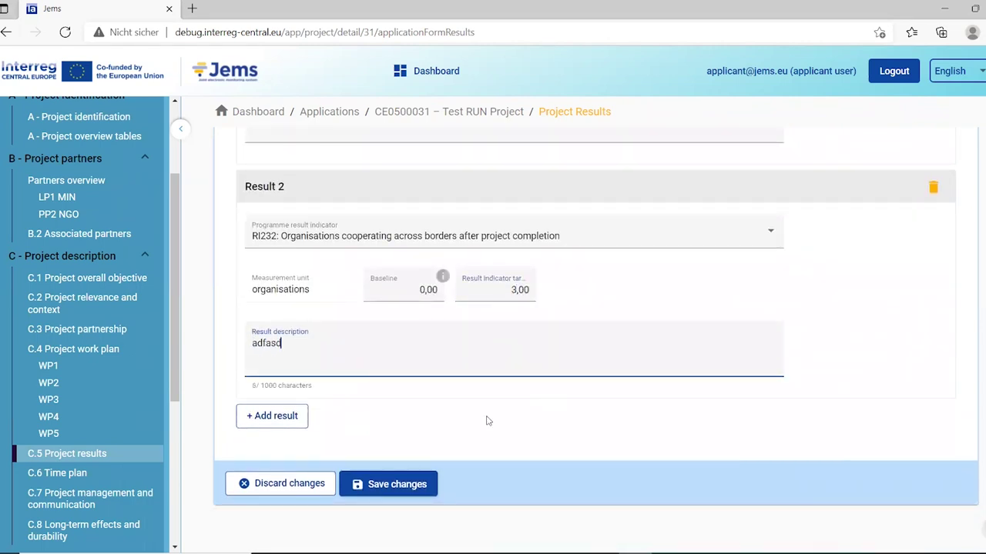
pyautogui.click(391, 488)
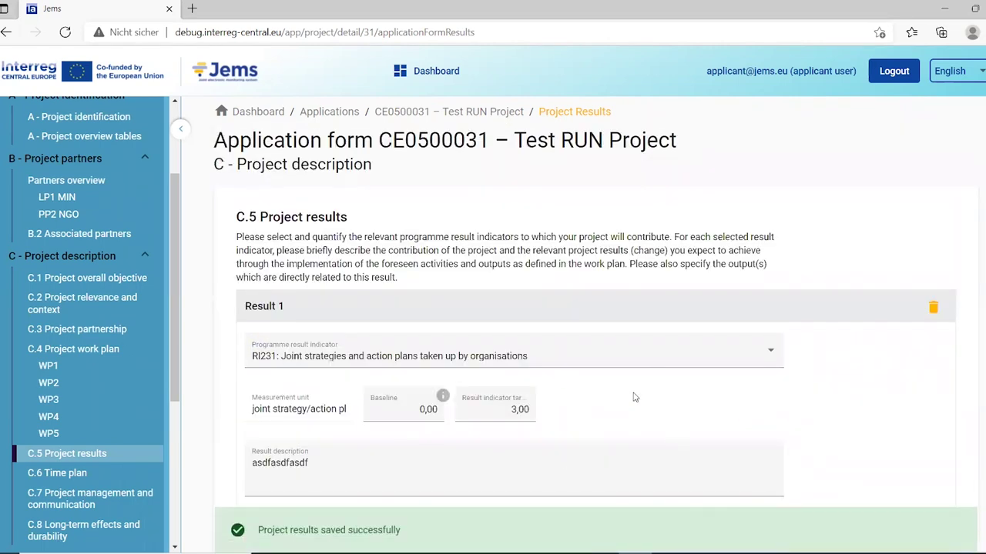
pyautogui.scroll(-5, 632, 400)
pyautogui.scroll(5, 629, 405)
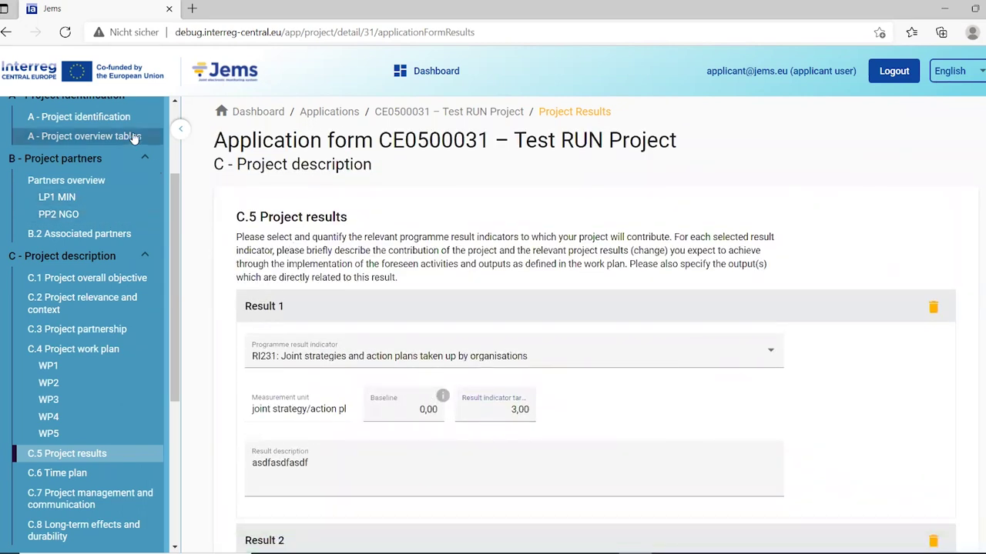
pyautogui.scroll(3, 165, 194)
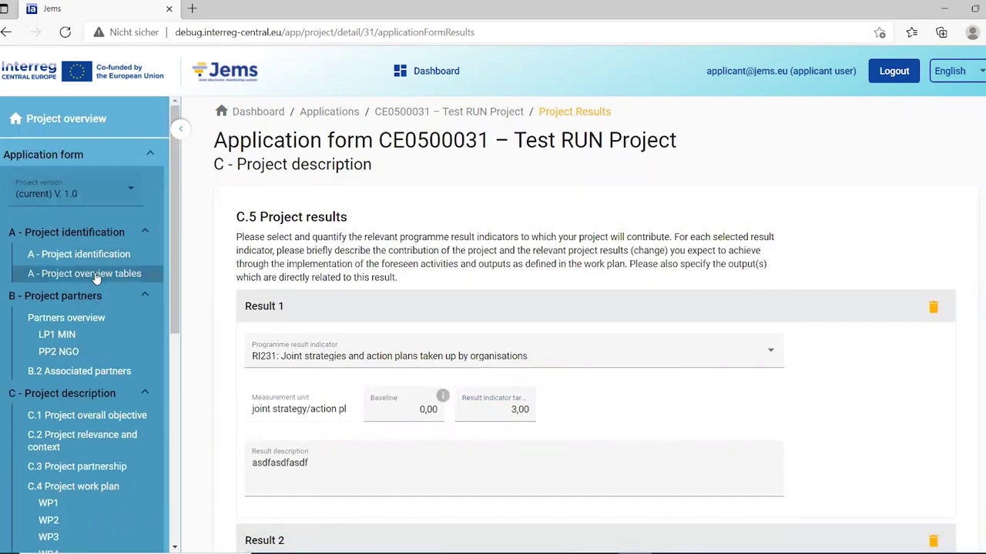
# - Open A - Project overview tables and scroll through the budget and outputs/results summaries
pyautogui.click(97, 275)
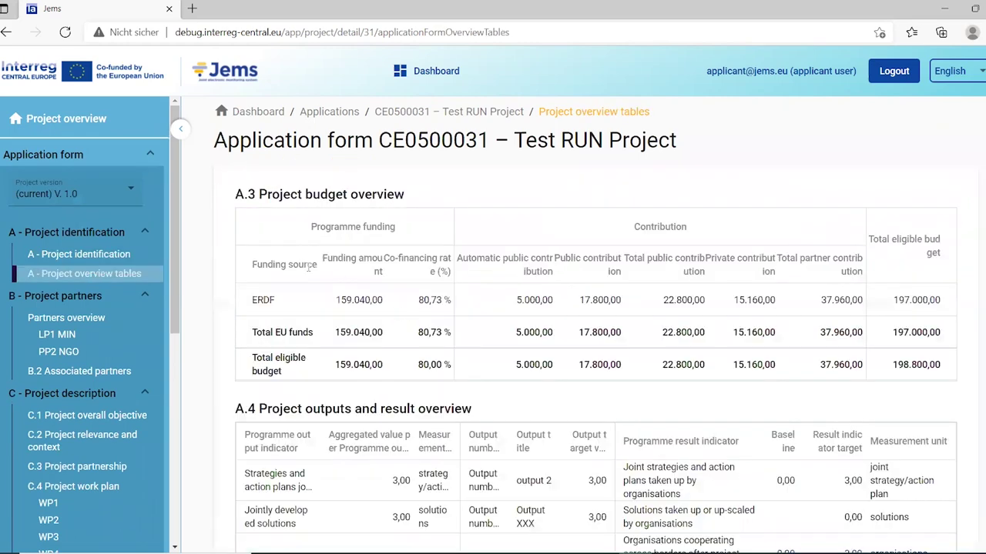
pyautogui.scroll(-1, 498, 308)
pyautogui.scroll(-1, 499, 308)
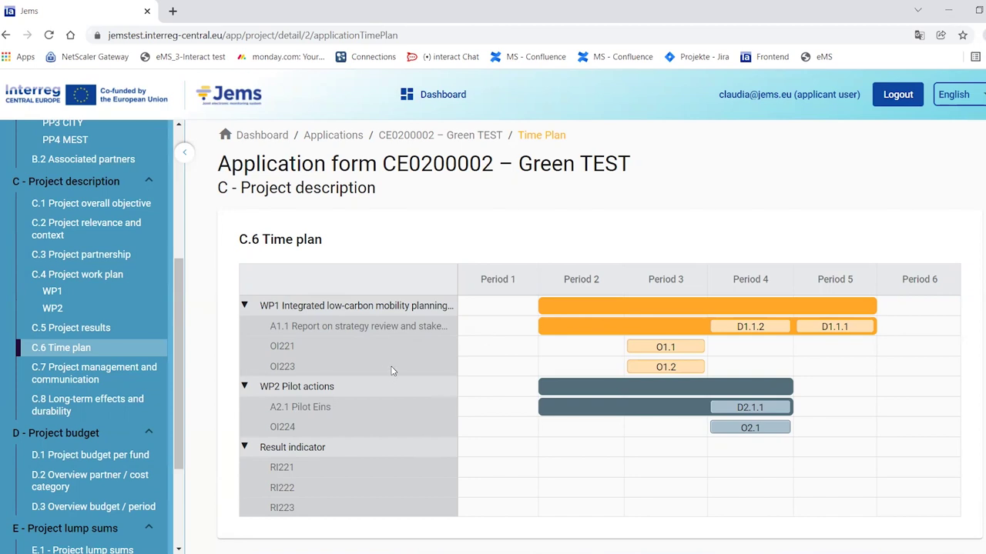
# - Collapse the left navigation panel so the C.6 Time plan uses the full width
pyautogui.click(184, 152)
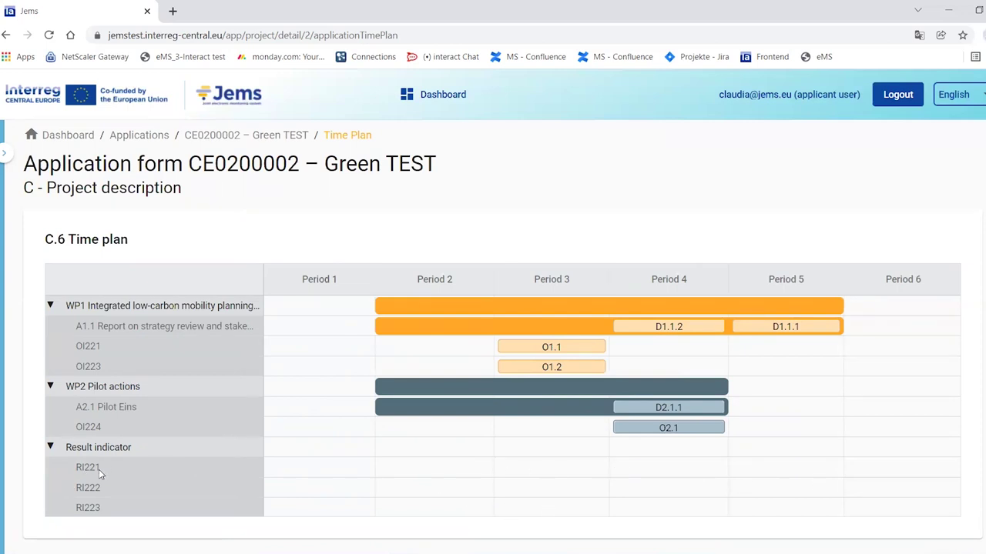
# - Collapse the Result indicator rows in the C.6 time plan
pyautogui.click(51, 448)
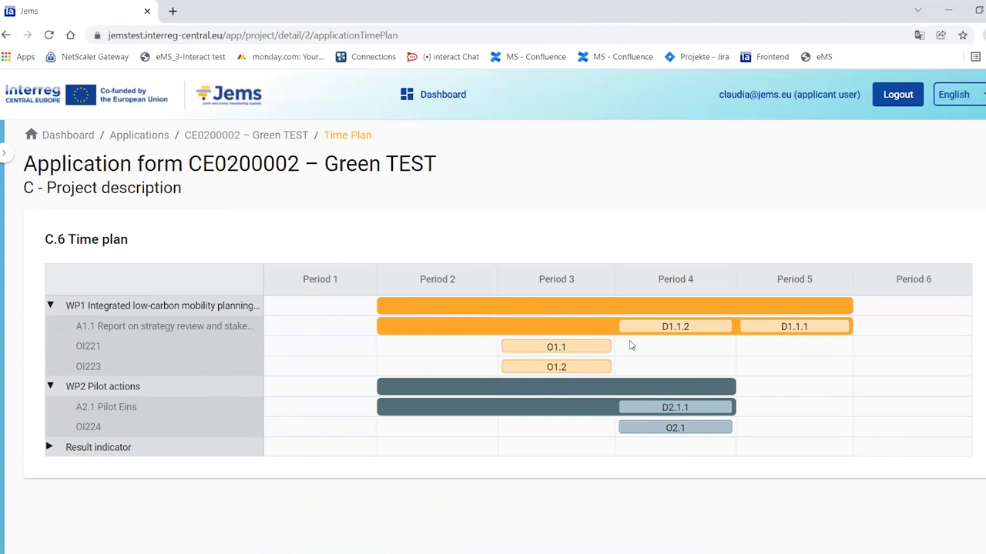
pyautogui.moveTo(577, 354)
pyautogui.moveTo(530, 354)
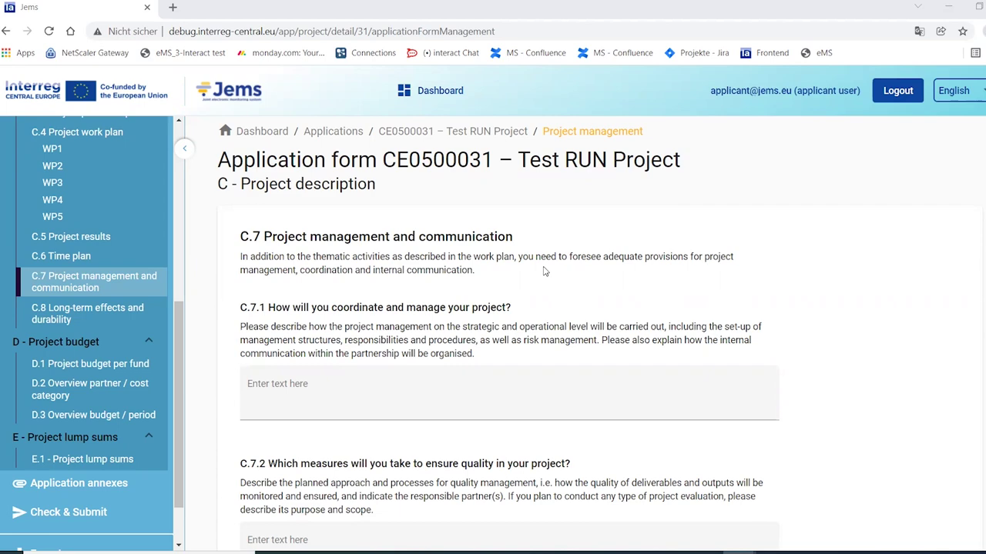
# - Tick the Joint development, Joint implementation and Joint financing criteria in C.7.5
pyautogui.scroll(-1, 544, 271)
pyautogui.scroll(-2, 473, 305)
pyautogui.scroll(-2, 473, 305)
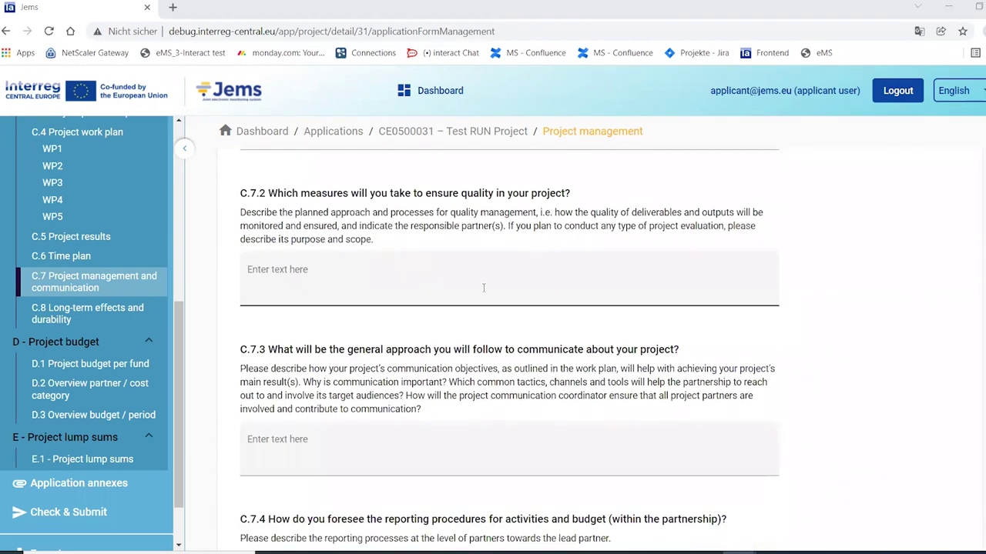
pyautogui.scroll(-2, 483, 288)
pyautogui.scroll(-4, 483, 288)
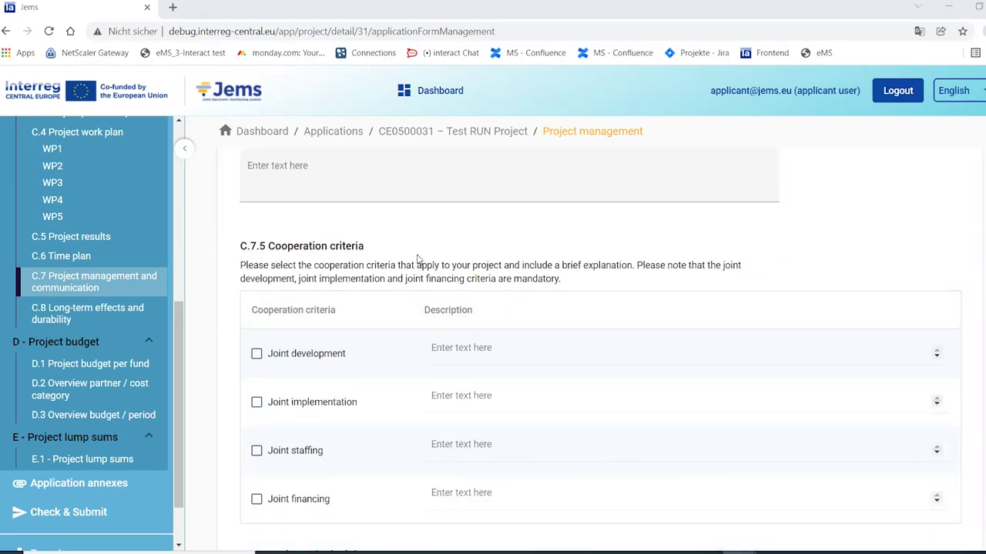
pyautogui.scroll(-1, 488, 289)
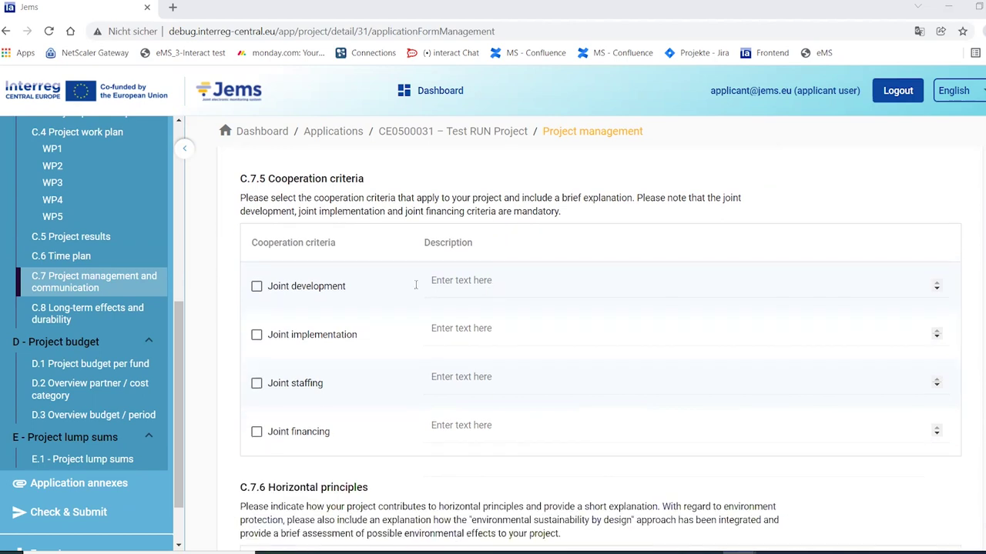
pyautogui.click(257, 286)
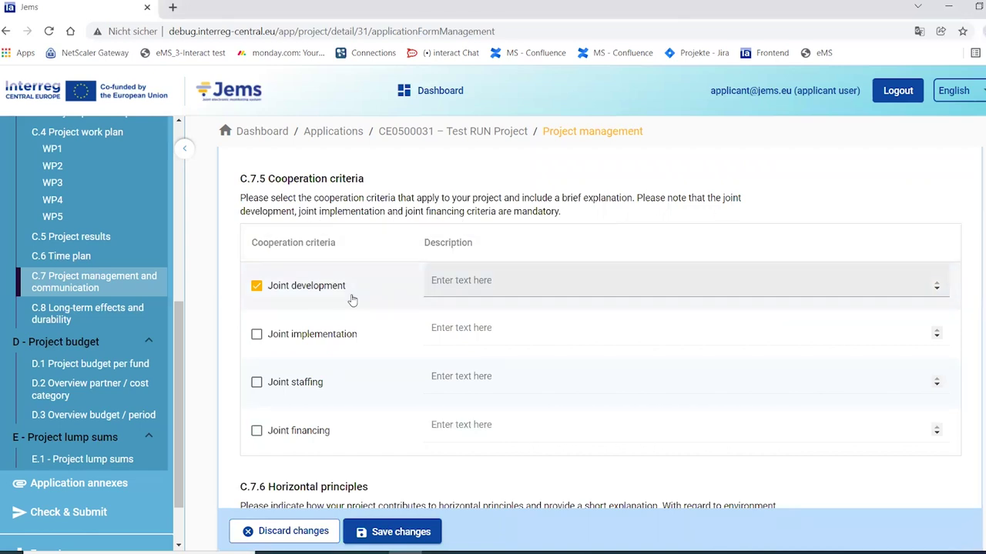
pyautogui.click(257, 334)
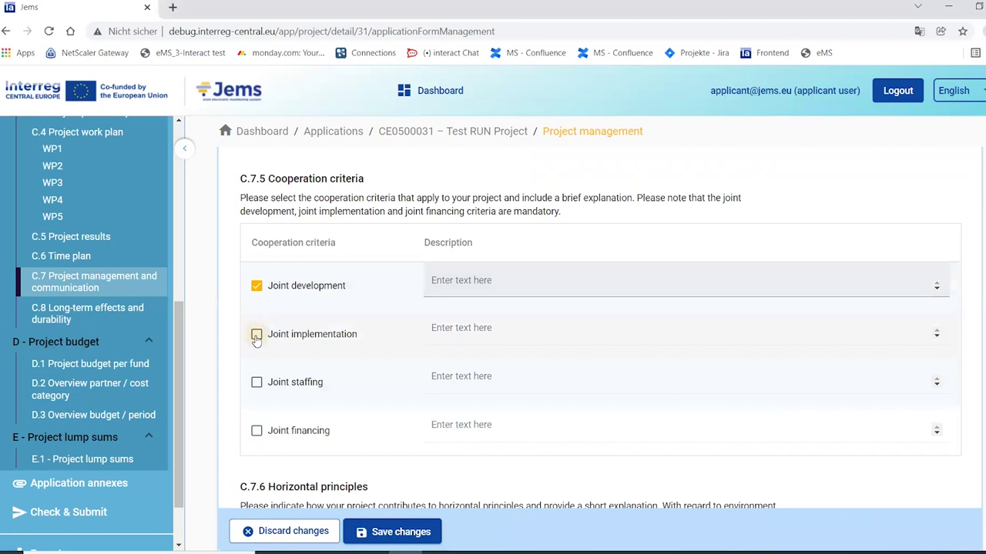
pyautogui.click(257, 431)
# - Describe joint development as 'dlkök' and implementation as 'adfaf', and tick Joint staffing
pyautogui.click(497, 283)
pyautogui.write('d')
pyautogui.write('lkök')
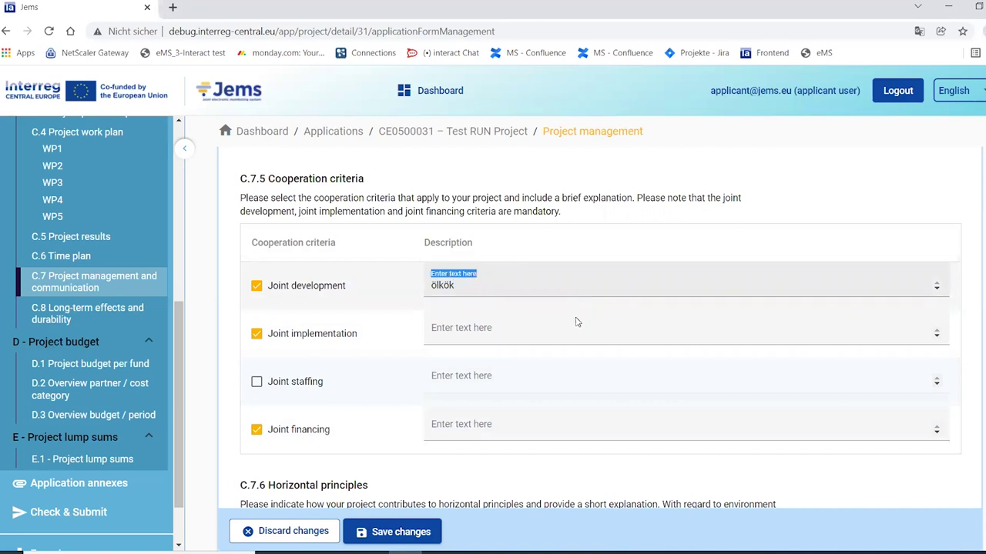
pyautogui.click(577, 324)
pyautogui.write('adfaf')
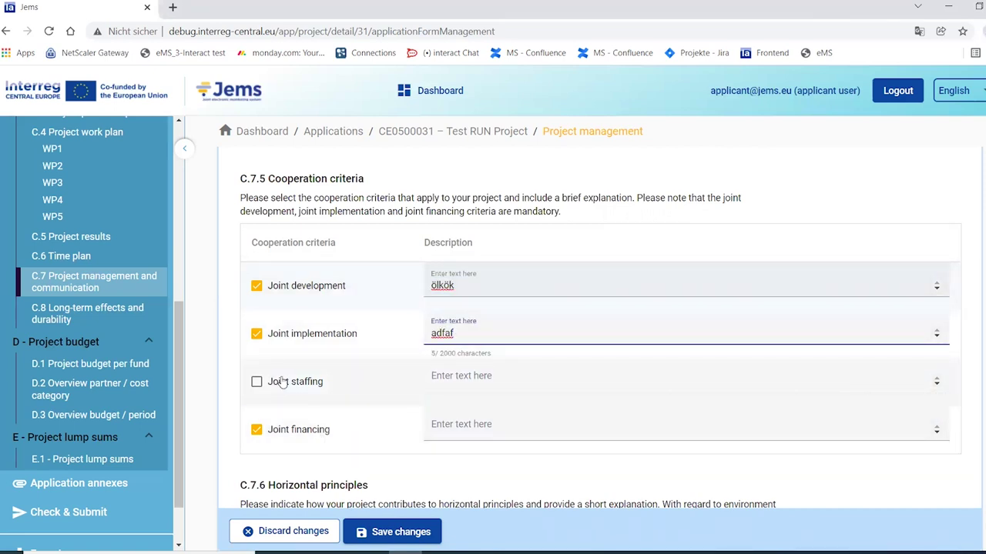
pyautogui.click(257, 383)
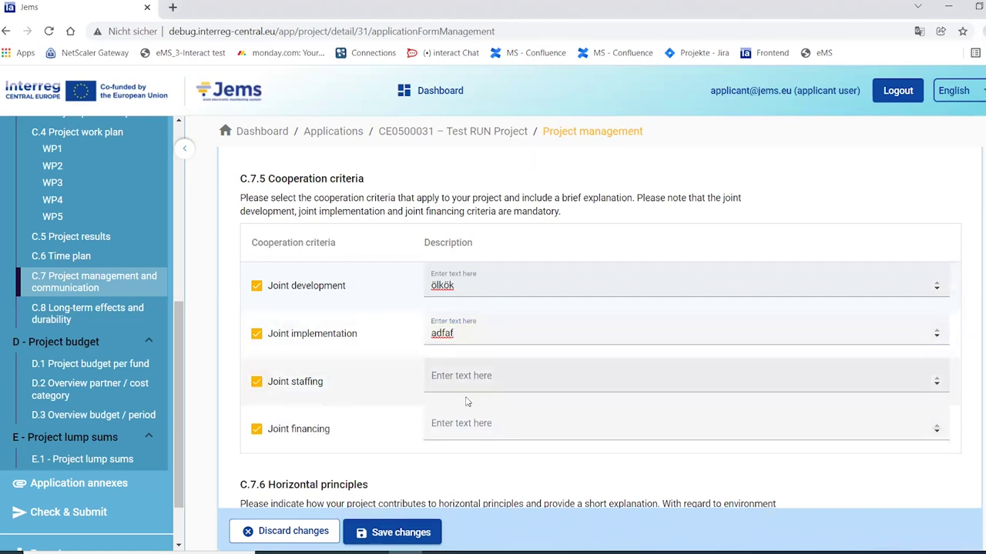
pyautogui.scroll(-3, 468, 401)
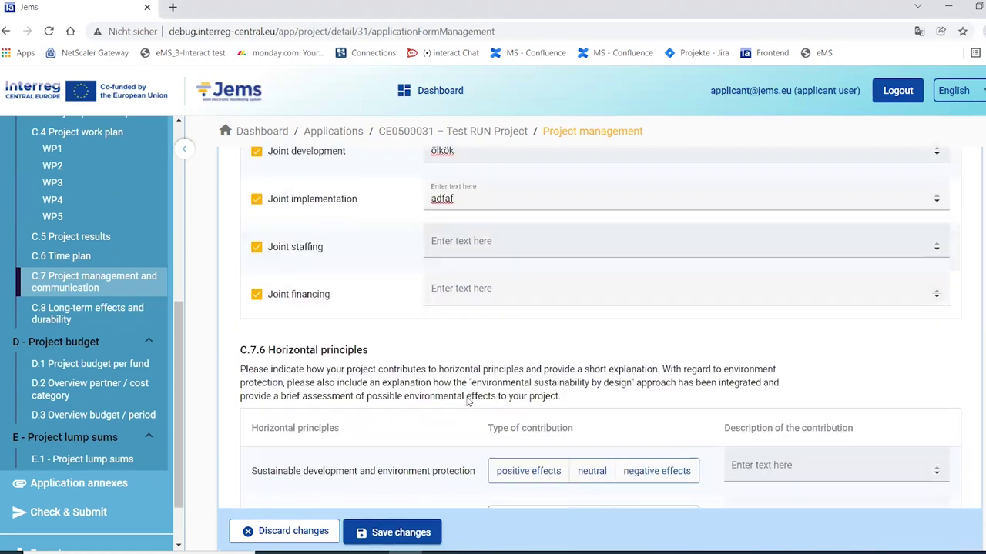
# - Rate sustainable development positive, equal opportunities neutral and equality between men and women negative
pyautogui.scroll(-1, 383, 301)
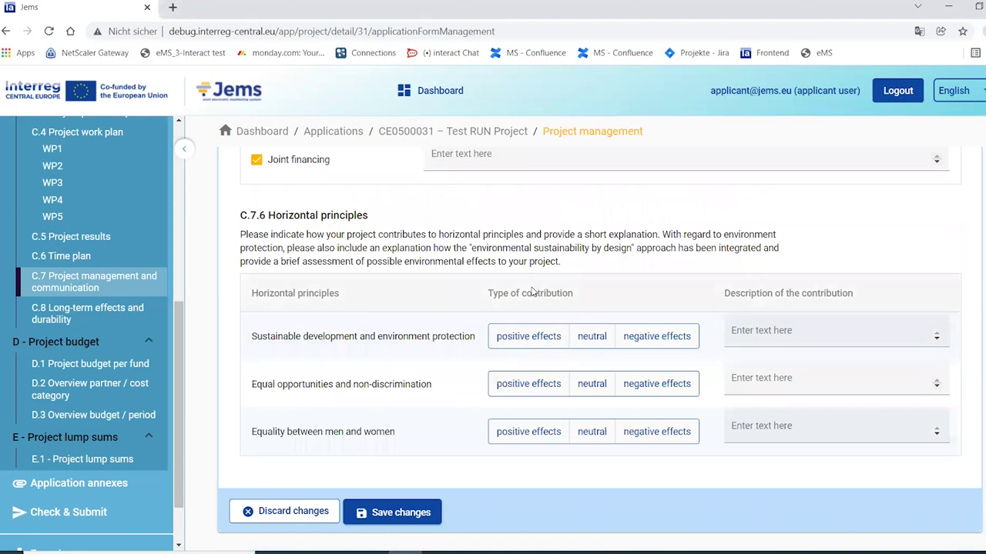
pyautogui.click(535, 336)
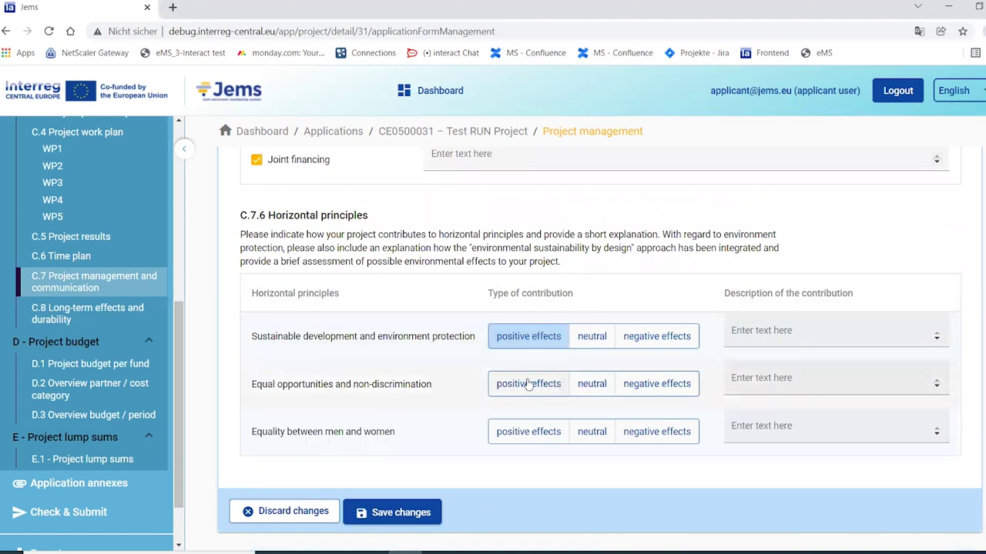
pyautogui.click(591, 385)
pyautogui.click(647, 433)
# - Describe the three principles as 'dfasfa', 'saf' and 'asf', save C.7, and go to C.8
pyautogui.click(763, 336)
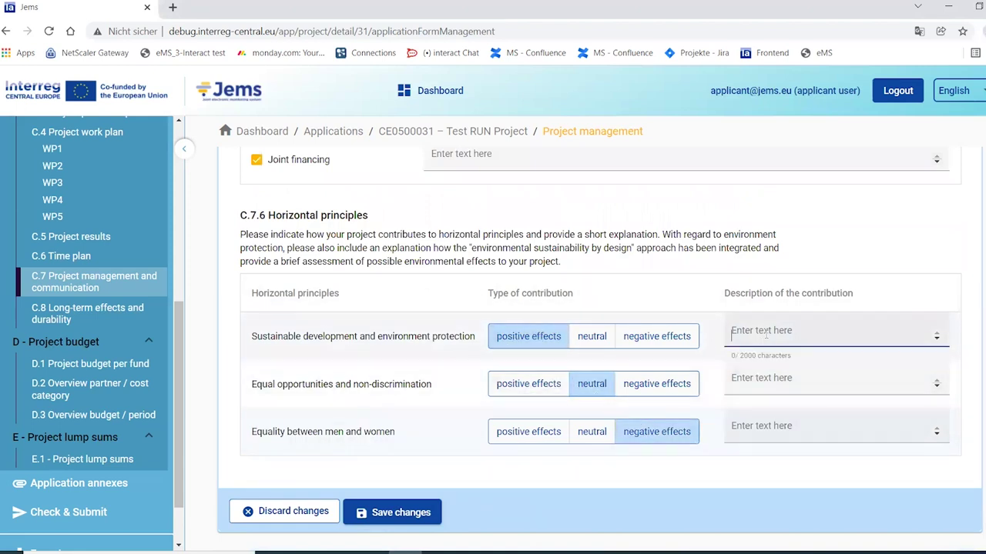
pyautogui.write('dfasfa')
pyautogui.click(765, 385)
pyautogui.write('saf')
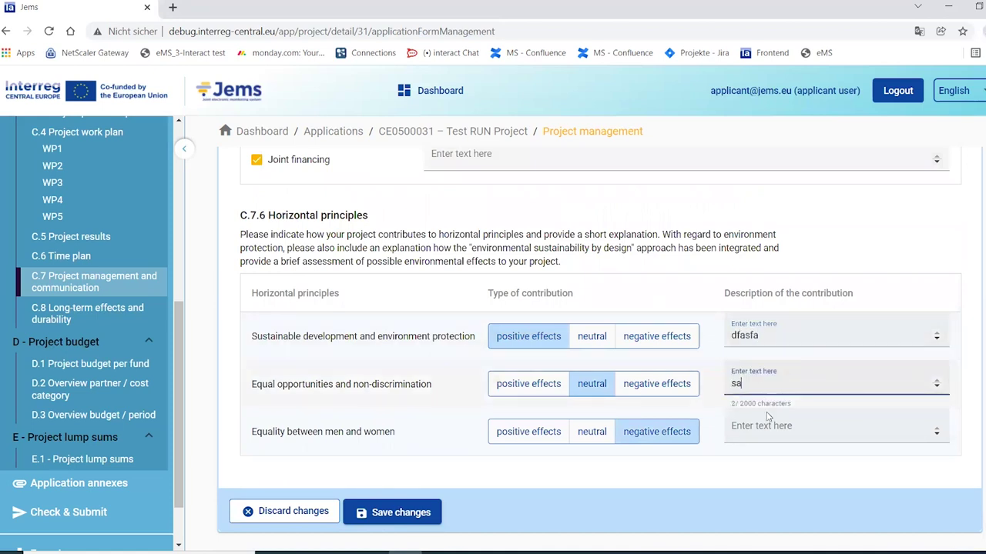
pyautogui.click(762, 431)
pyautogui.write('asf')
pyautogui.click(416, 513)
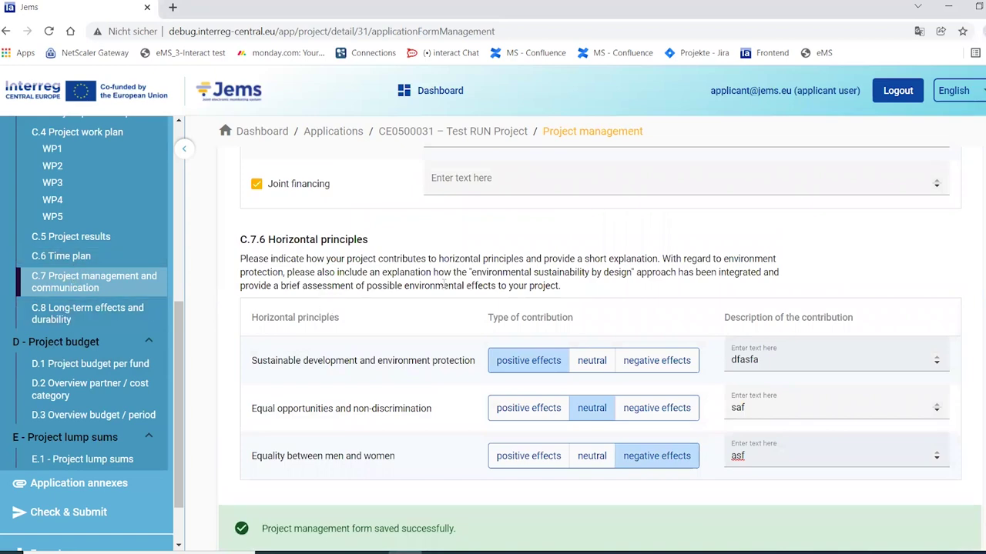
pyautogui.click(69, 314)
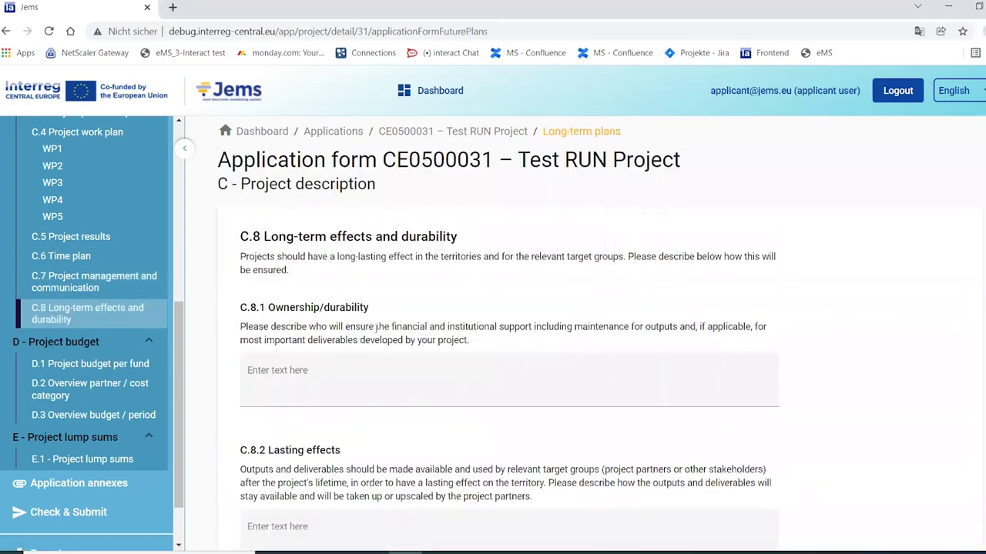
# - Answer C.8.2 Lasting effects with 'sdf' and C.8.3 Transferability with 'fdsdfsf', then save
pyautogui.scroll(-1, 422, 345)
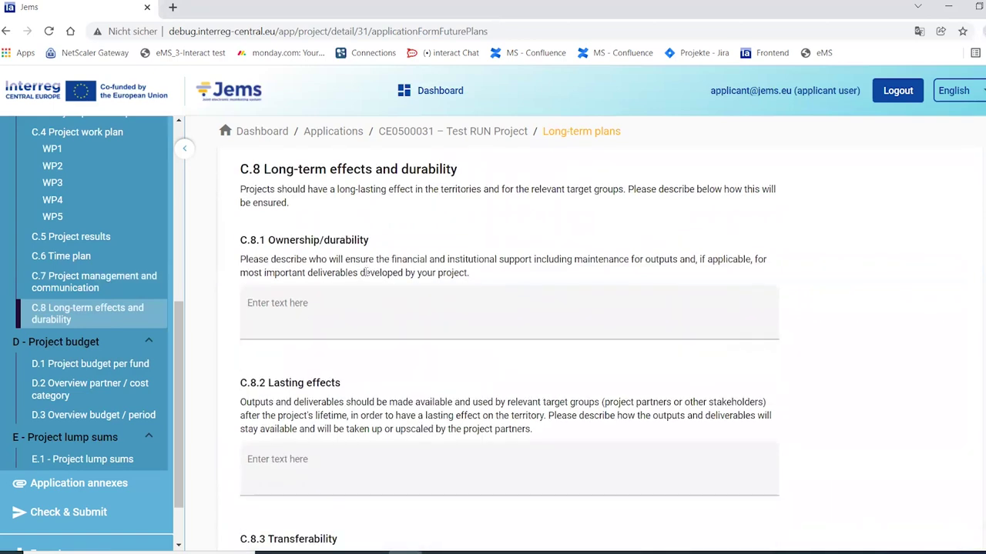
pyautogui.scroll(-1, 366, 273)
pyautogui.click(366, 270)
pyautogui.scroll(-1, 354, 338)
pyautogui.click(355, 343)
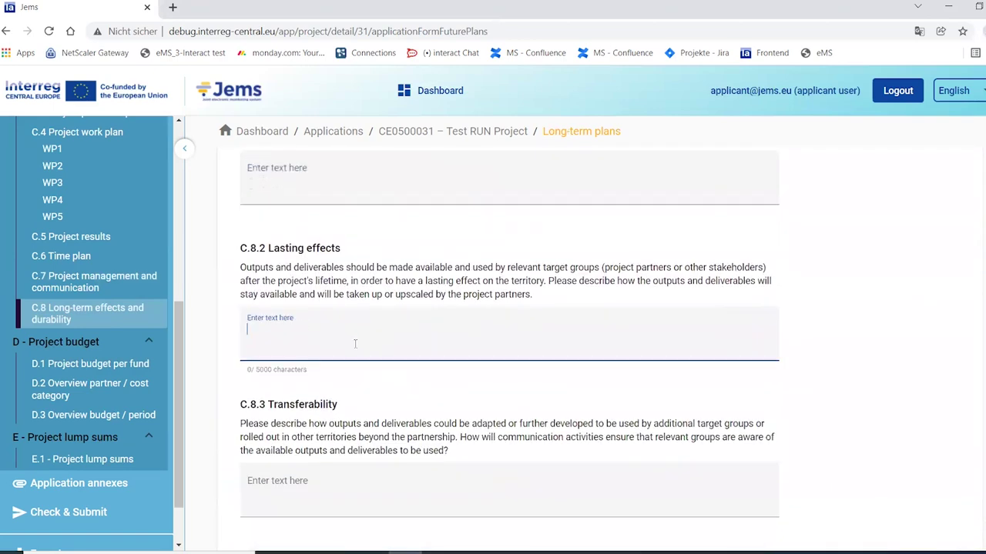
pyautogui.write('sdf')
pyautogui.scroll(-2, 359, 451)
pyautogui.click(439, 399)
pyautogui.write('fdsdfsf')
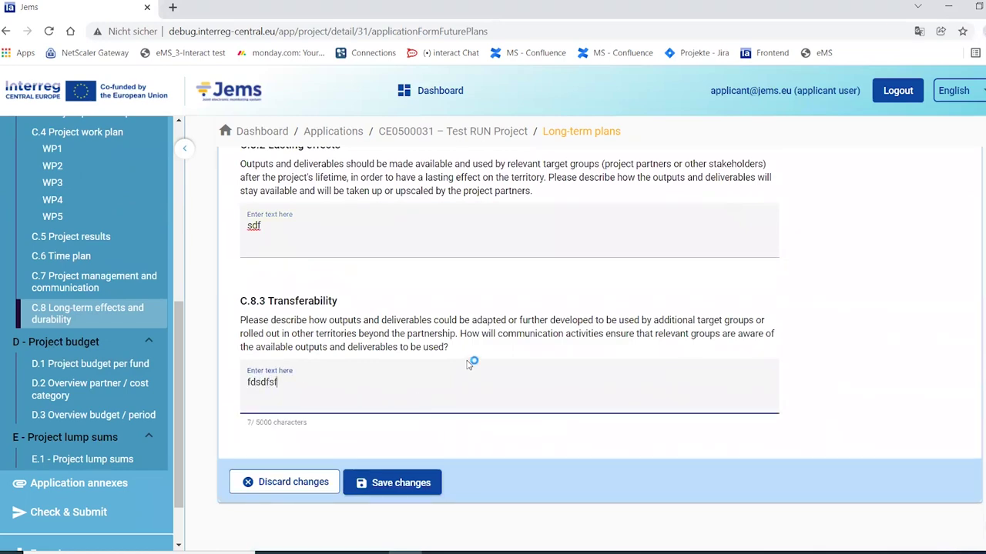
pyautogui.scroll(4, 467, 364)
pyautogui.scroll(-3, 467, 363)
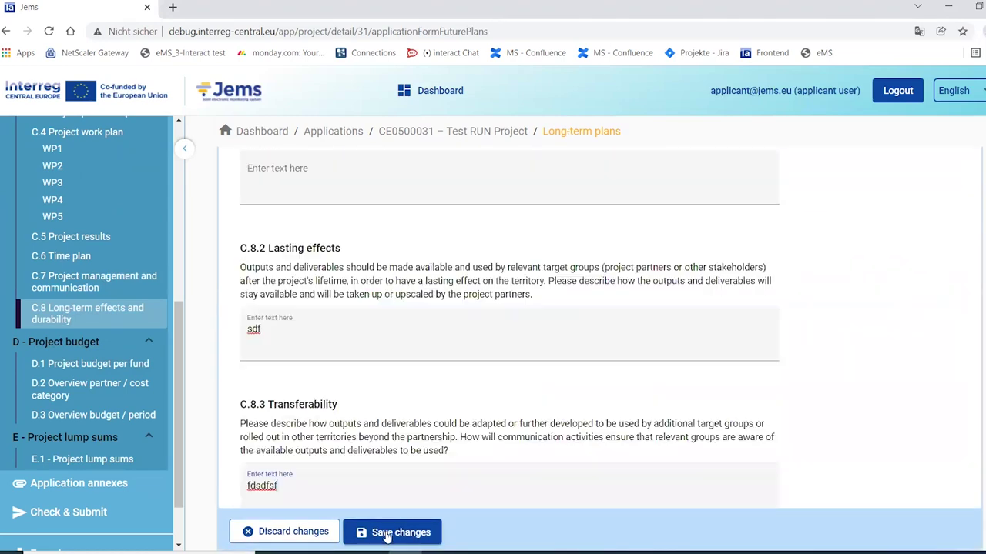
pyautogui.click(414, 532)
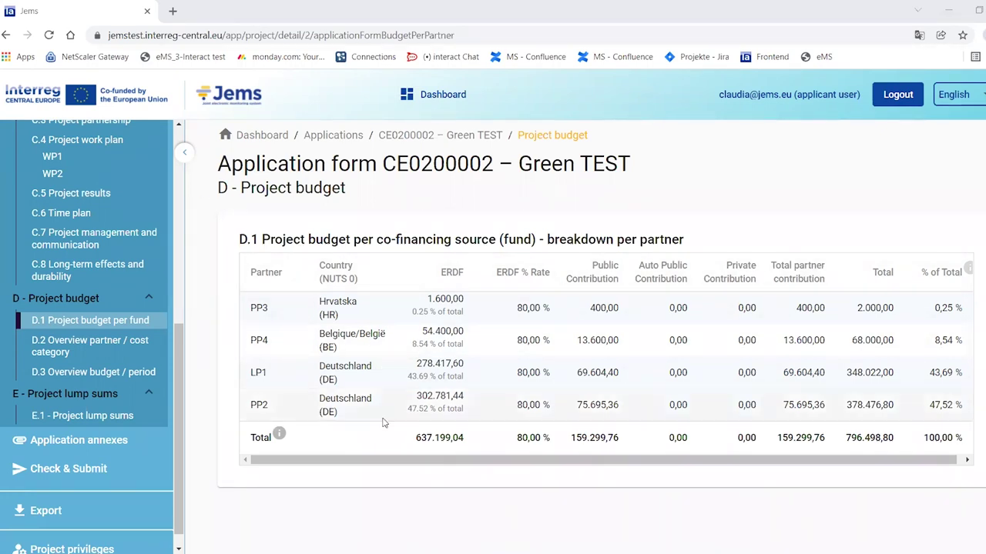
# - Toggle the navigation panel off and back on, then open D.2 Overview partner / cost category
pyautogui.click(185, 152)
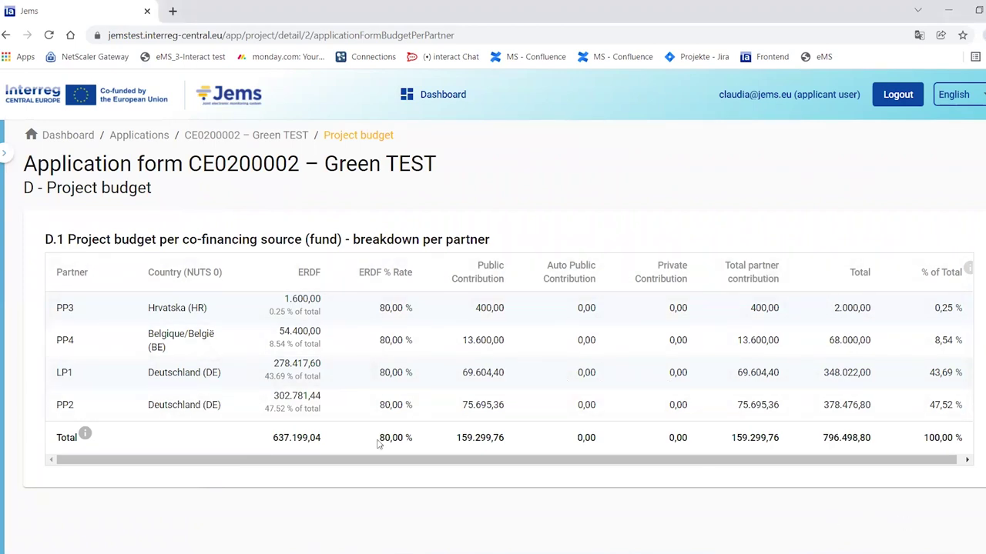
pyautogui.click(6, 156)
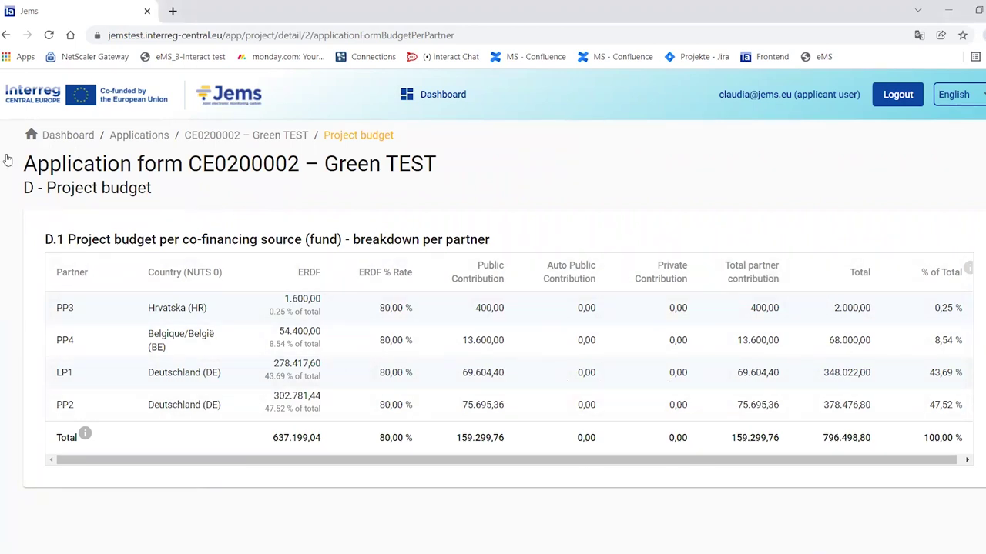
pyautogui.scroll(-5, 123, 431)
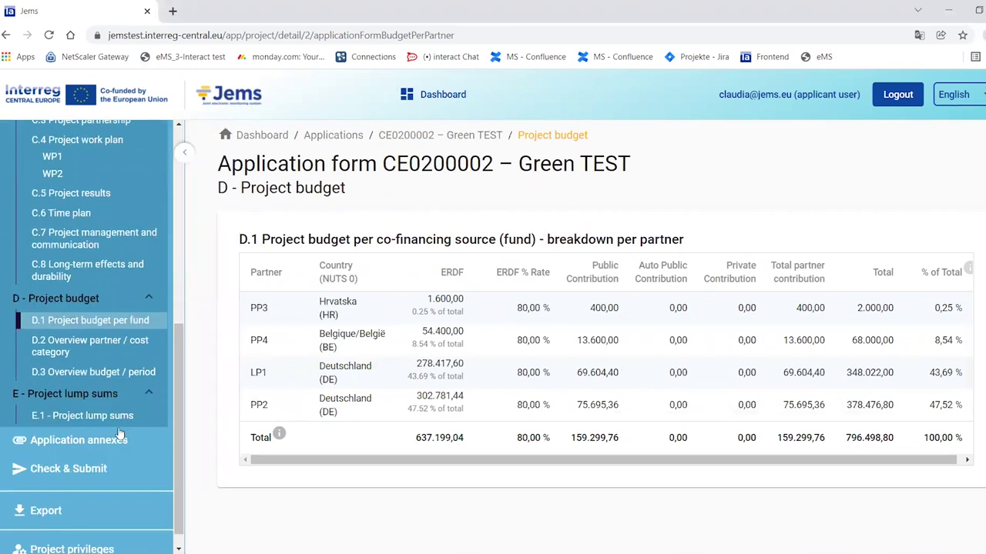
pyautogui.click(85, 351)
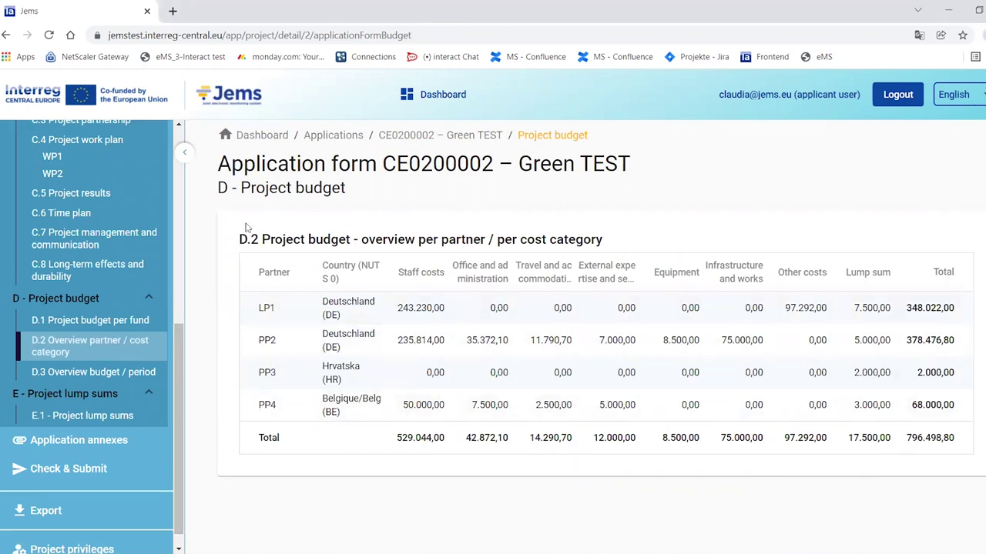
# - Hide and restore the navigation, then open D.3 Overview budget / period
pyautogui.click(185, 152)
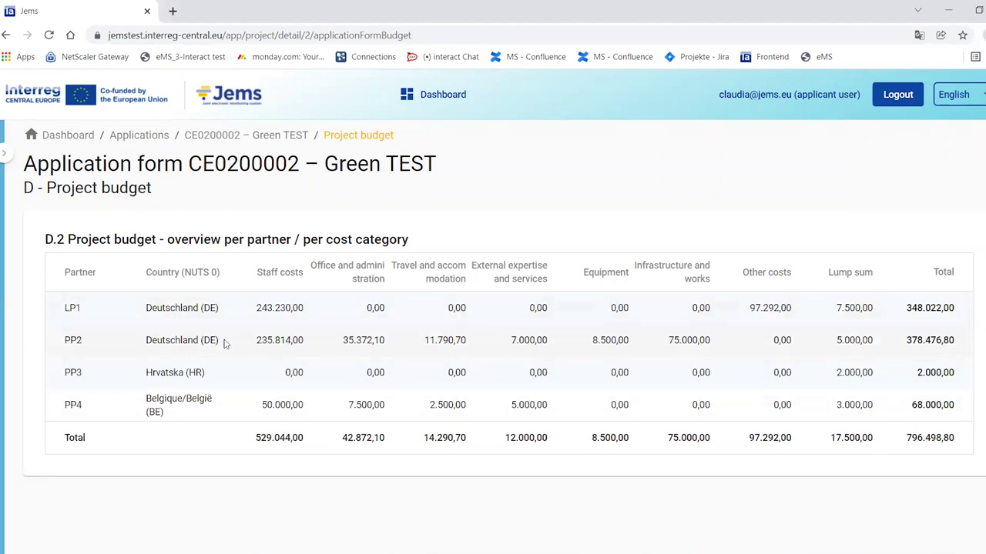
pyautogui.click(4, 154)
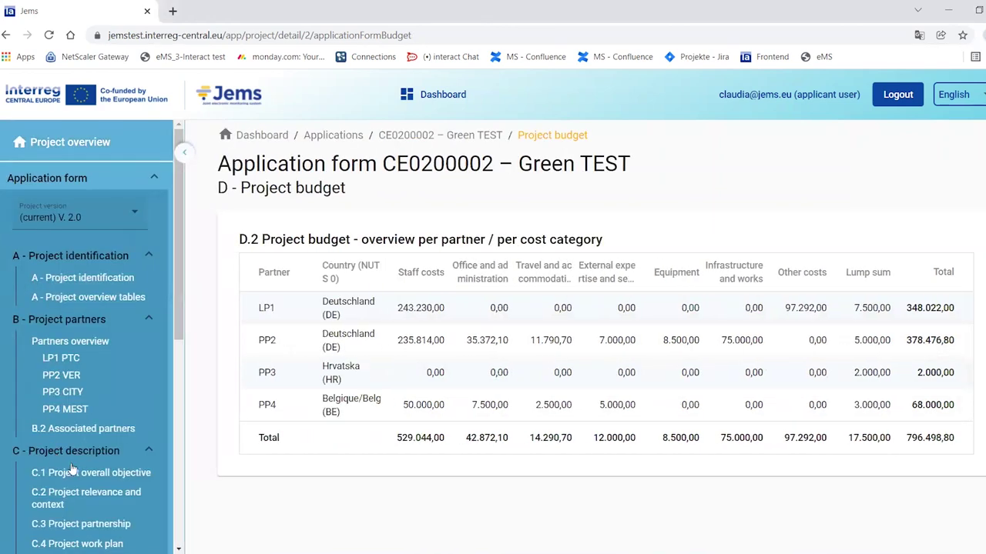
pyautogui.scroll(-5, 68, 429)
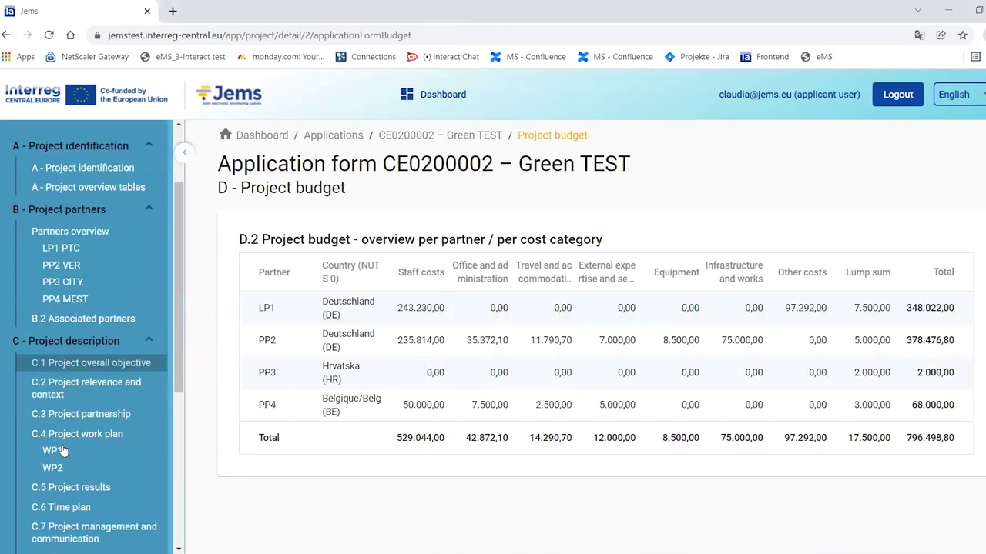
pyautogui.click(62, 441)
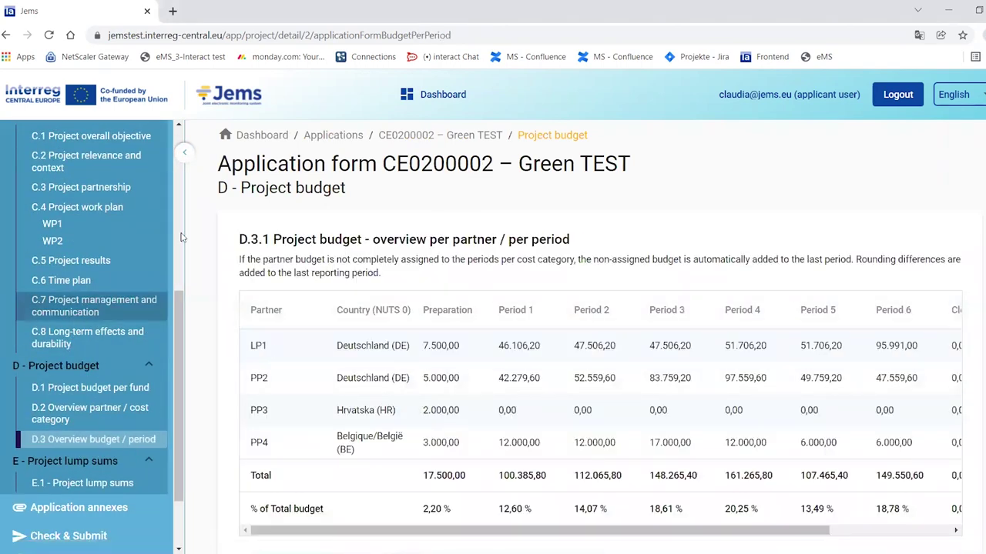
# - Widen and scroll the D.3.1 table to review Green TEST's per-period budget through Closure and Total
pyautogui.click(184, 152)
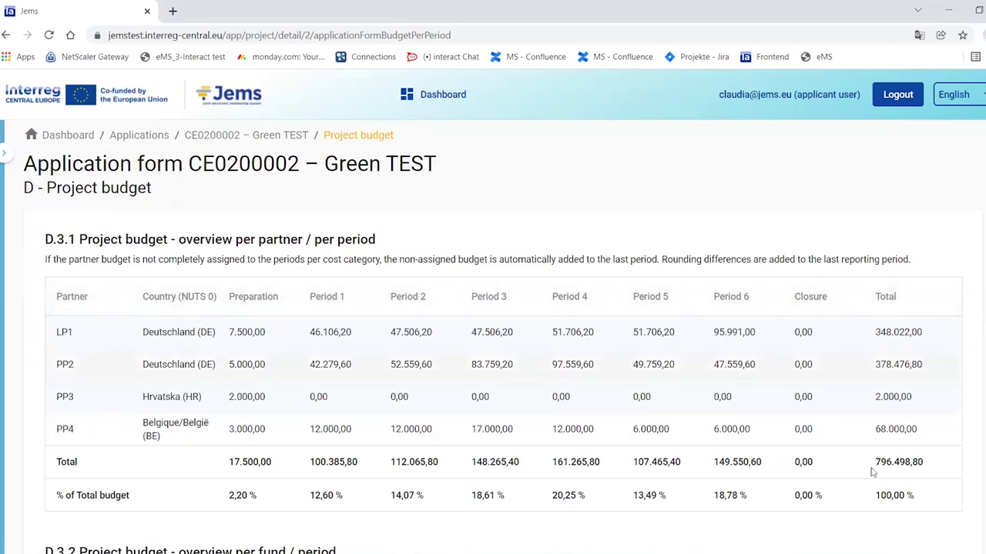
pyautogui.scroll(-3, 646, 379)
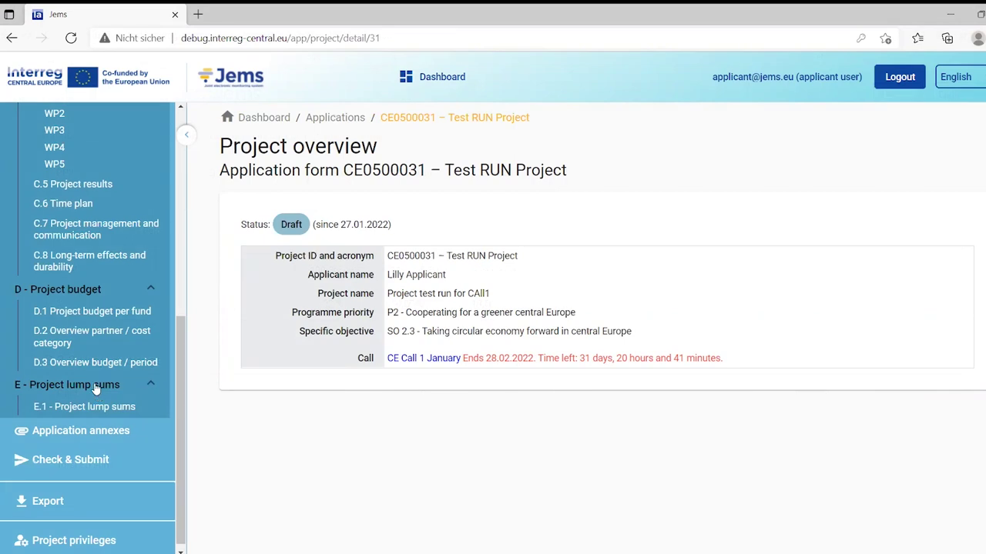
# - In E.1 Project lump sums, add a 'Preparation and contracting costs' row worth 17.500,00
pyautogui.click(108, 410)
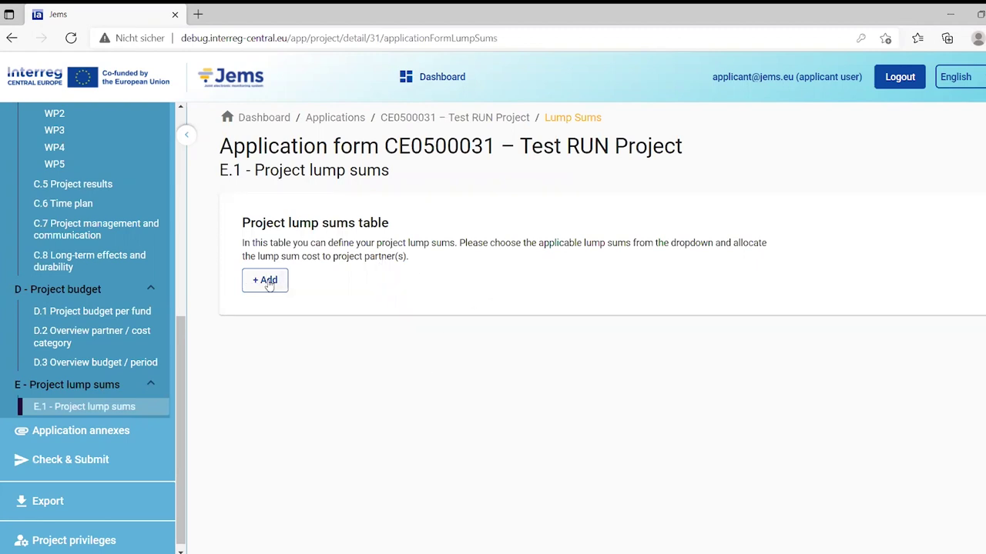
pyautogui.click(266, 280)
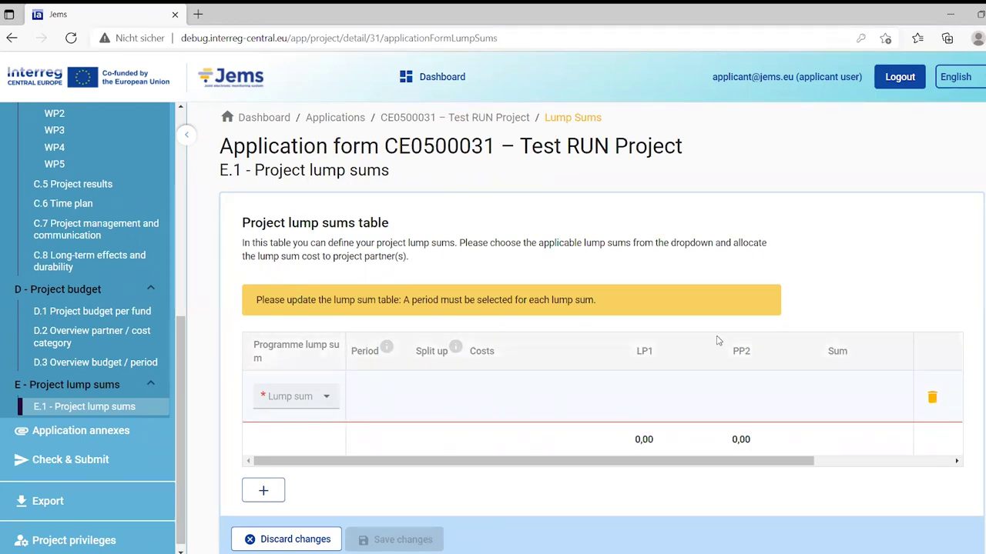
pyautogui.click(327, 402)
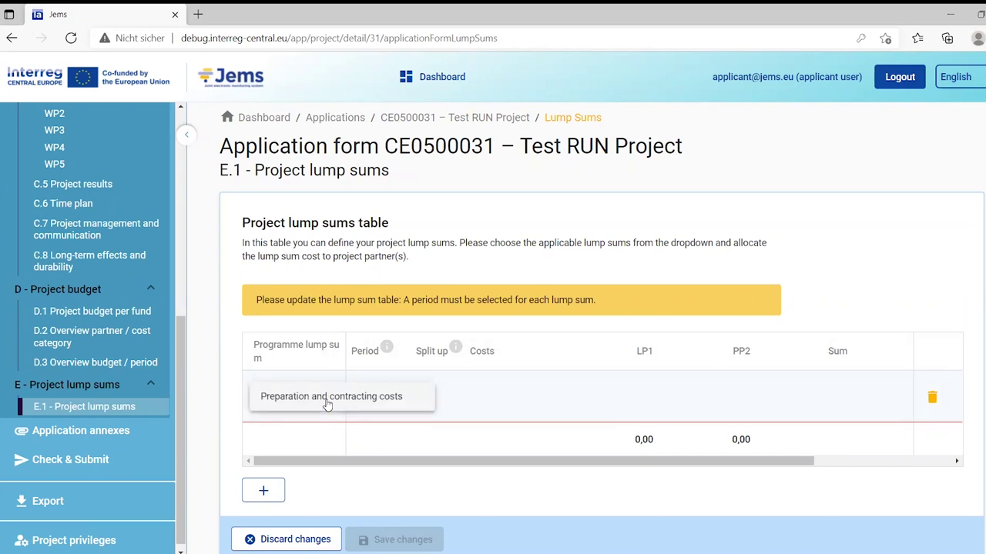
pyautogui.click(327, 399)
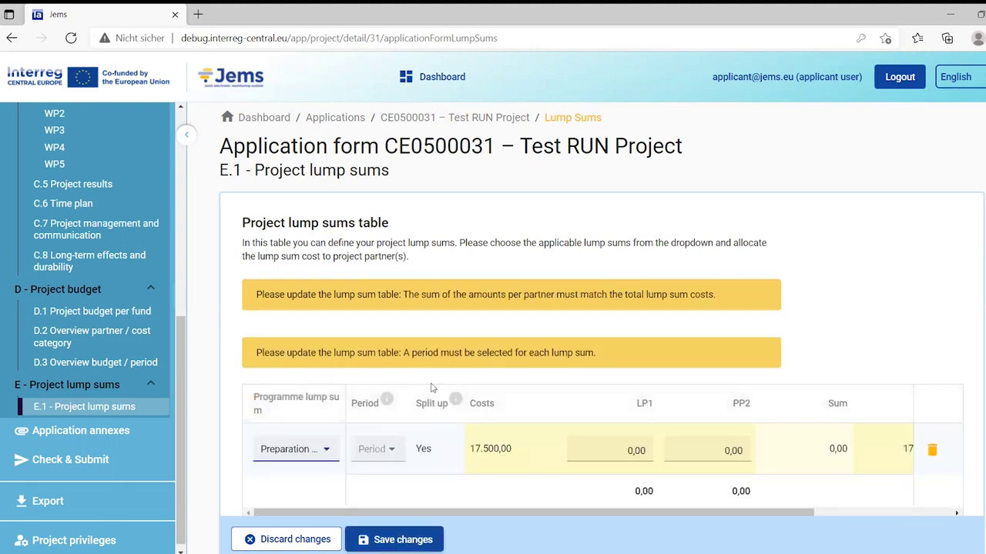
pyautogui.scroll(-1, 432, 387)
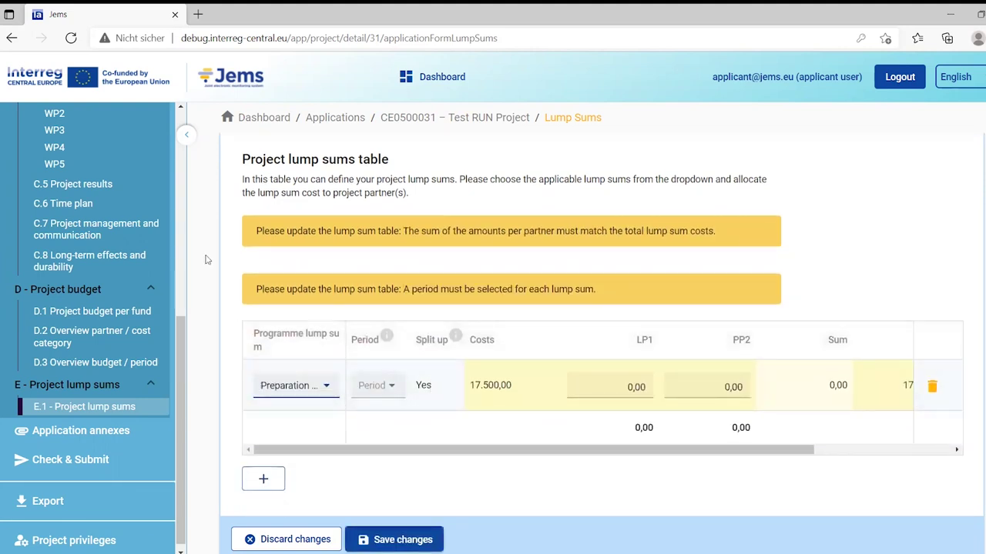
pyautogui.click(186, 136)
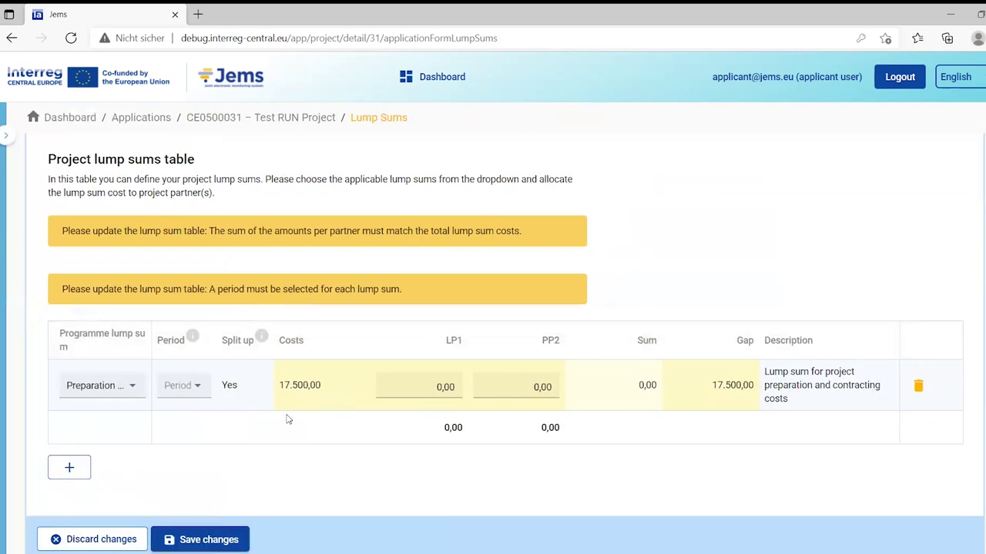
# - Set the lump sum's period to Preparation, split 10.000,00 to LP1 and 7.500,00 to PP2, and save
pyautogui.click(197, 390)
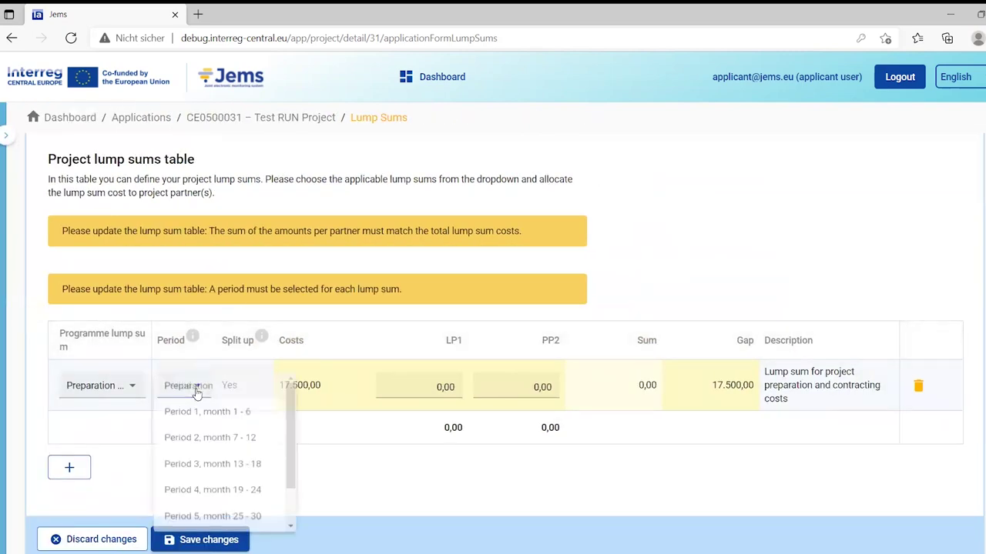
pyautogui.click(197, 388)
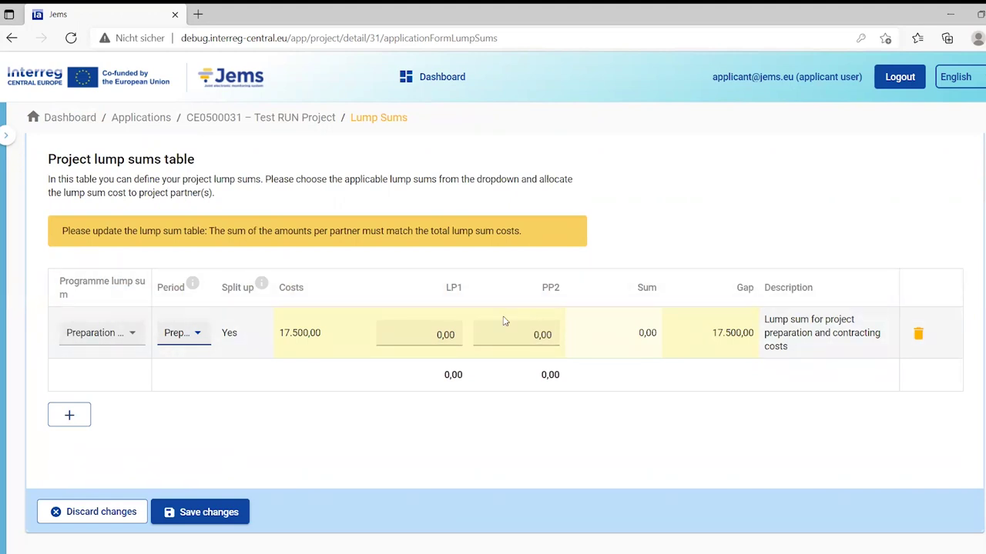
pyautogui.click(440, 336)
pyautogui.write('10.00')
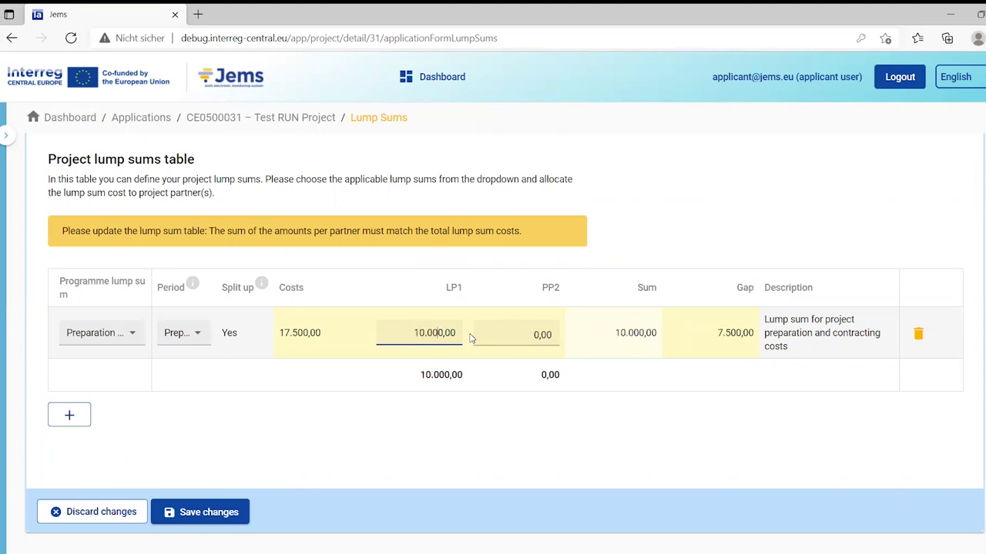
pyautogui.click(527, 336)
pyautogui.click(526, 336)
pyautogui.write('7.')
pyautogui.write('5')
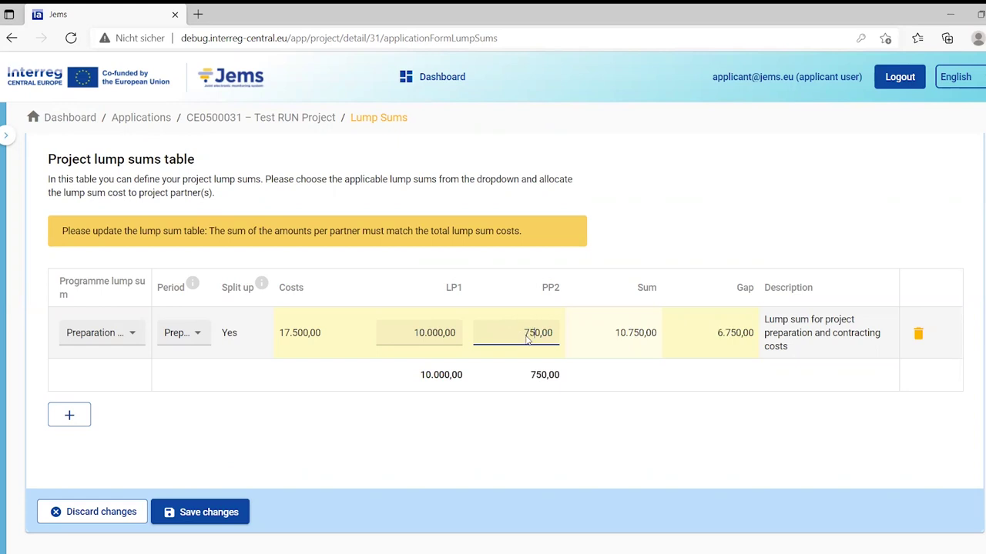
pyautogui.write('0')
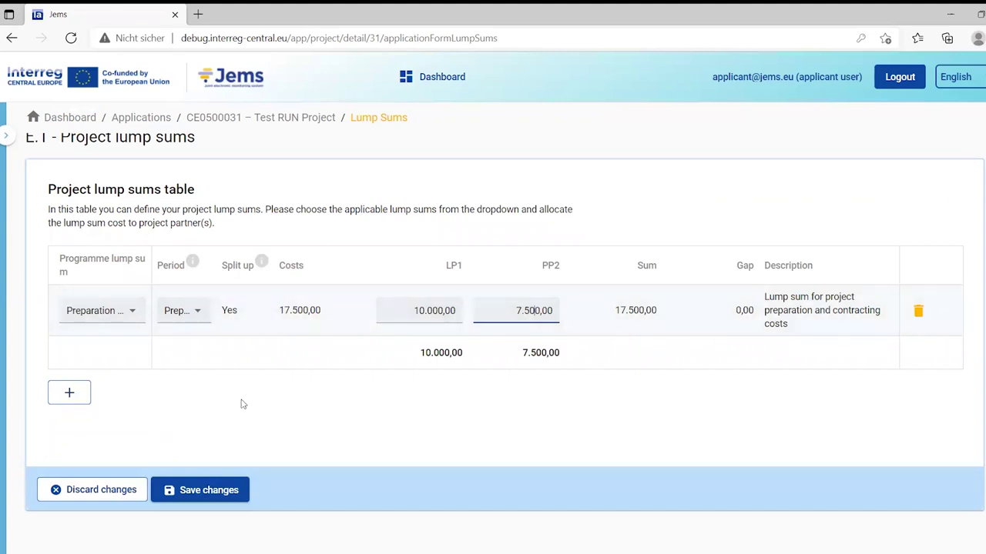
pyautogui.click(231, 491)
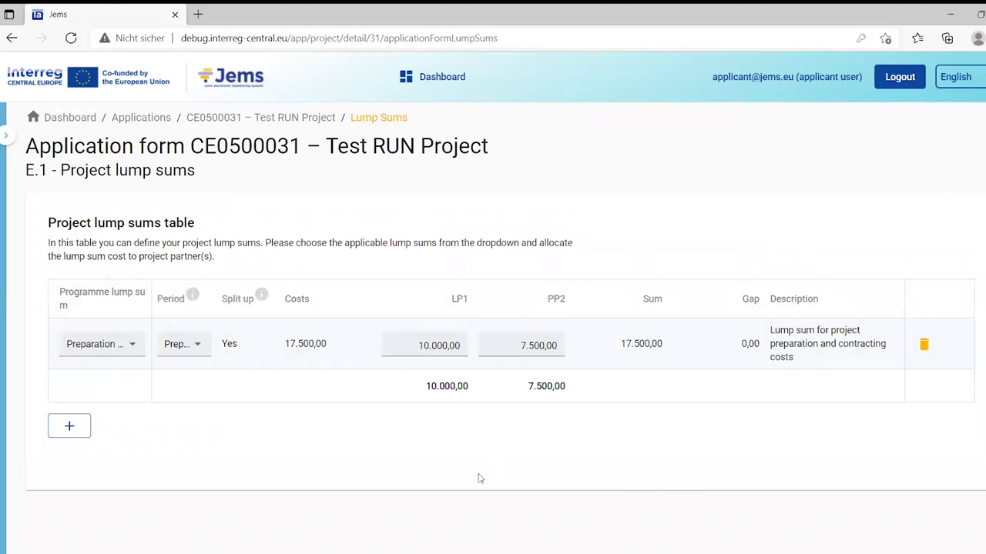
pyautogui.click(5, 135)
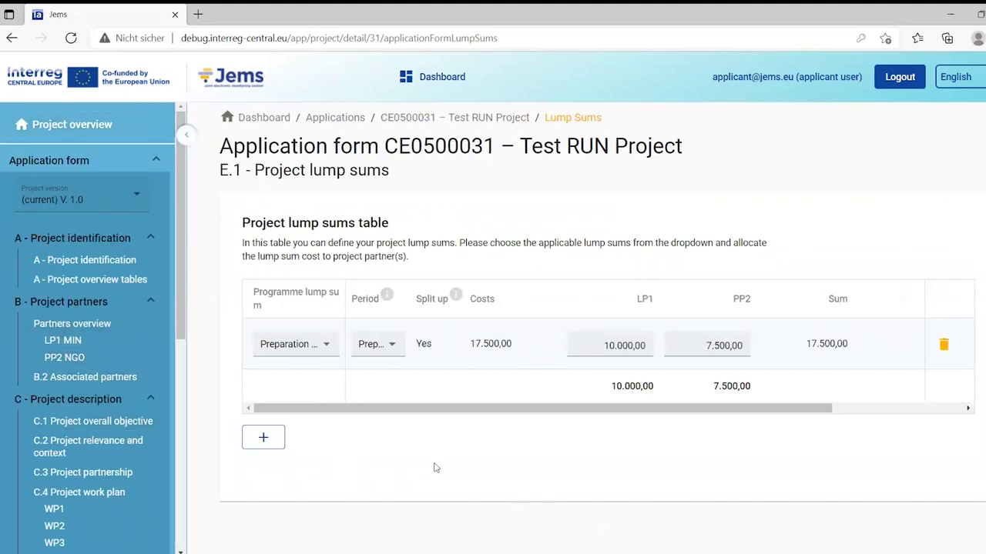
# - Check LP1 MIN's Budget tab to confirm it includes the 10.000,00 lump sum
pyautogui.click(85, 349)
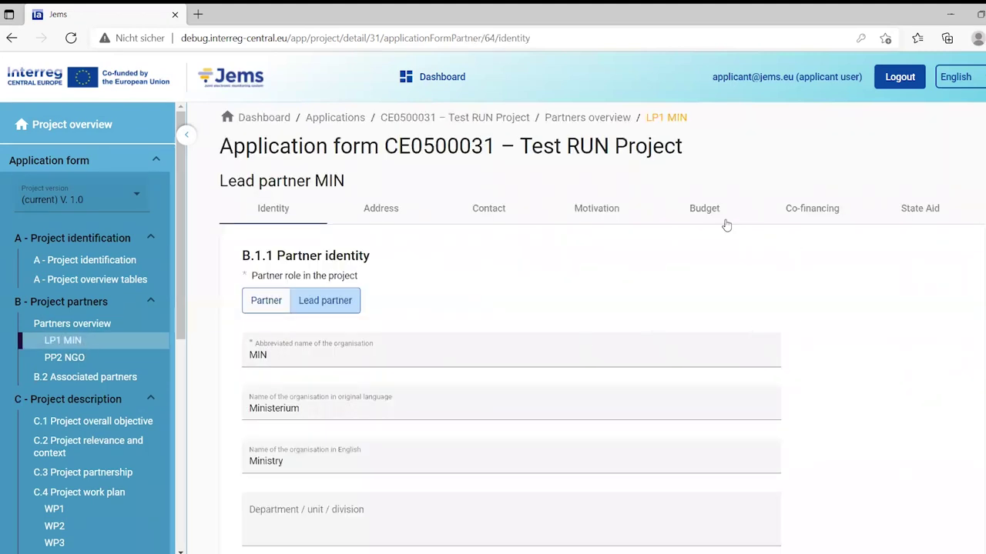
pyautogui.click(707, 214)
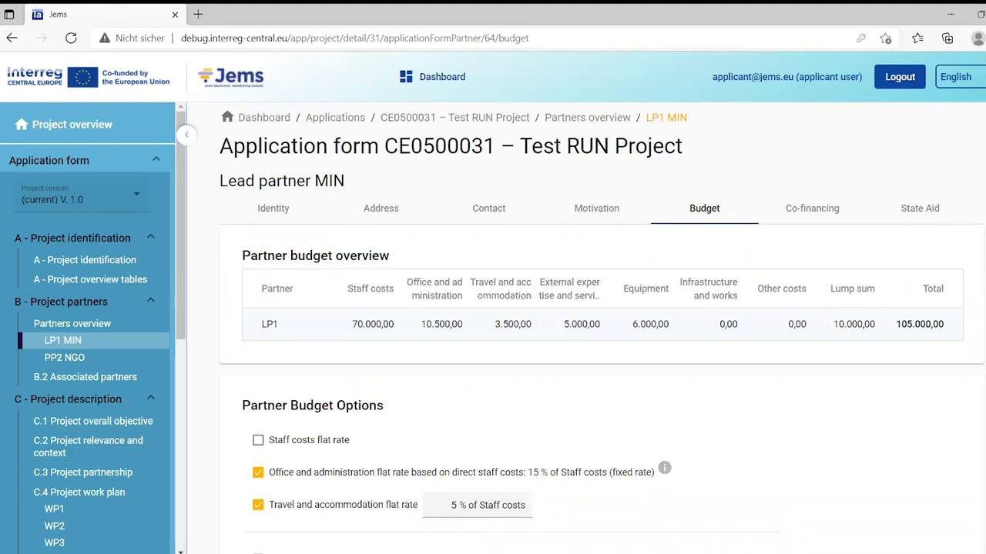
pyautogui.scroll(-20, 586, 331)
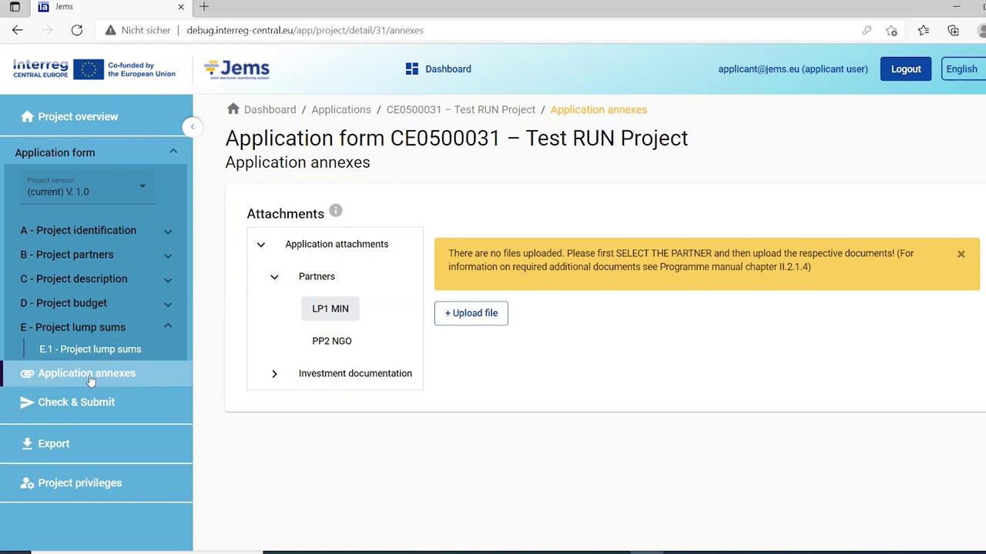
# - Upload LP1 document.docx to LP1 MIN's application annexes
pyautogui.click(342, 314)
pyautogui.click(328, 341)
pyautogui.click(330, 314)
pyautogui.click(331, 316)
pyautogui.click(477, 317)
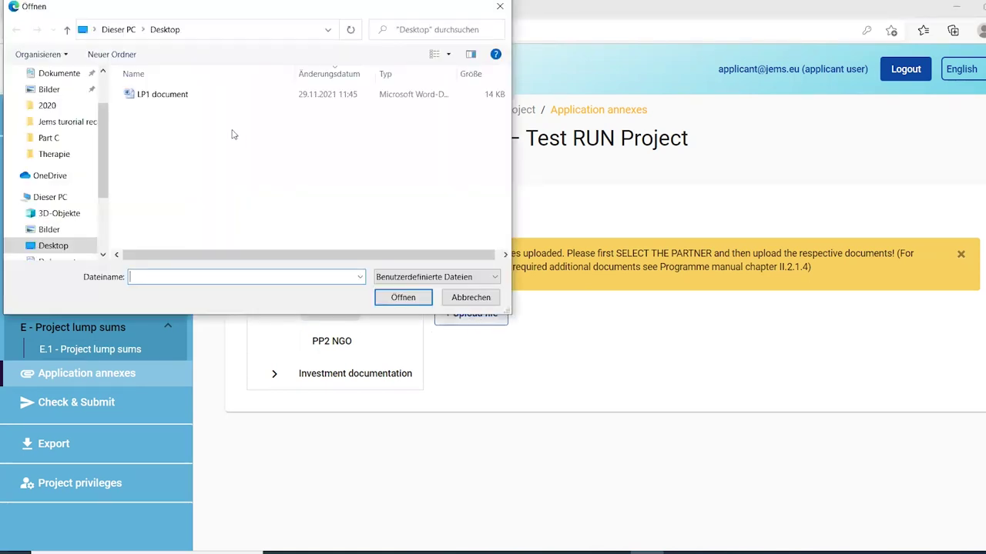
pyautogui.click(181, 95)
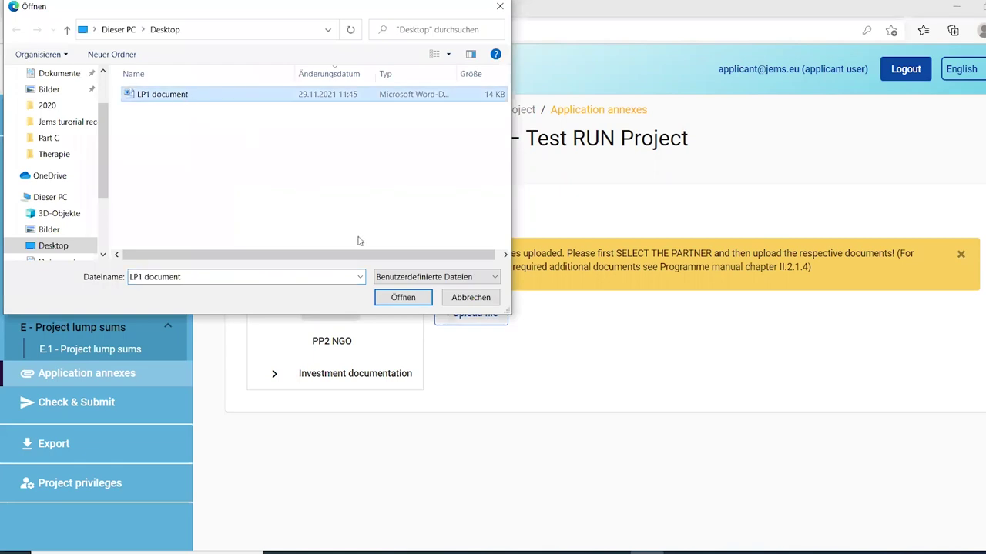
pyautogui.click(403, 299)
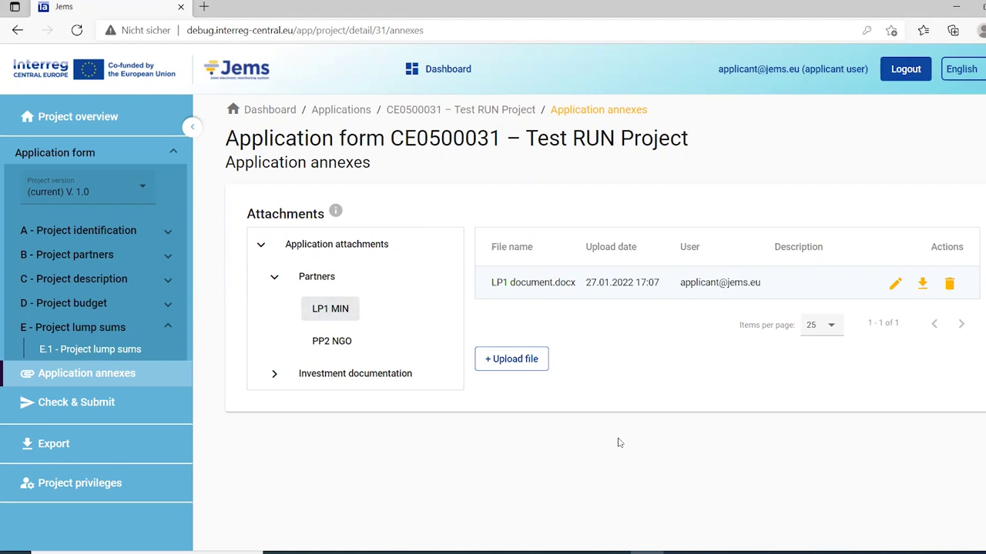
# - Give LP1 document.docx the description 'lkjlkj' and save it
pyautogui.click(893, 285)
pyautogui.click(801, 317)
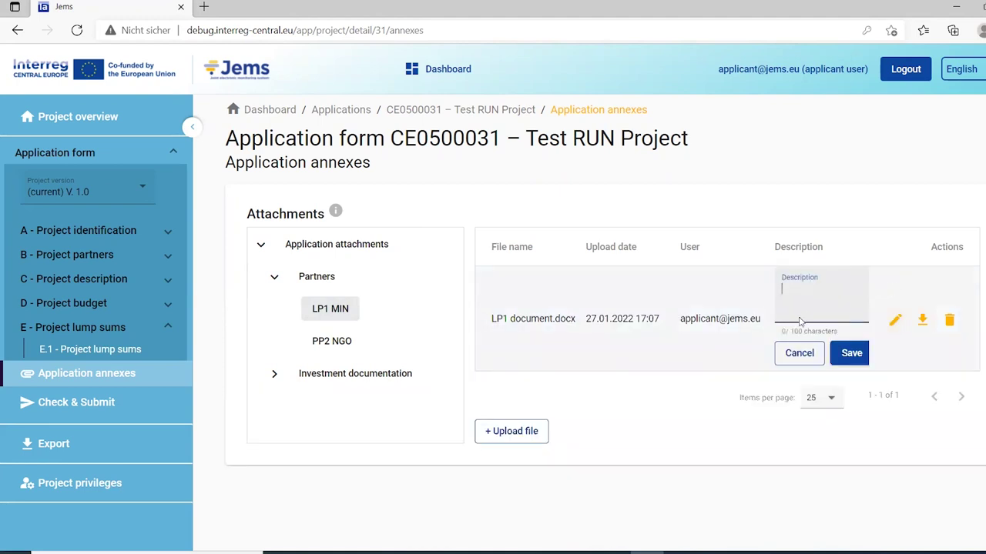
pyautogui.write('lkjlkj')
pyautogui.click(847, 353)
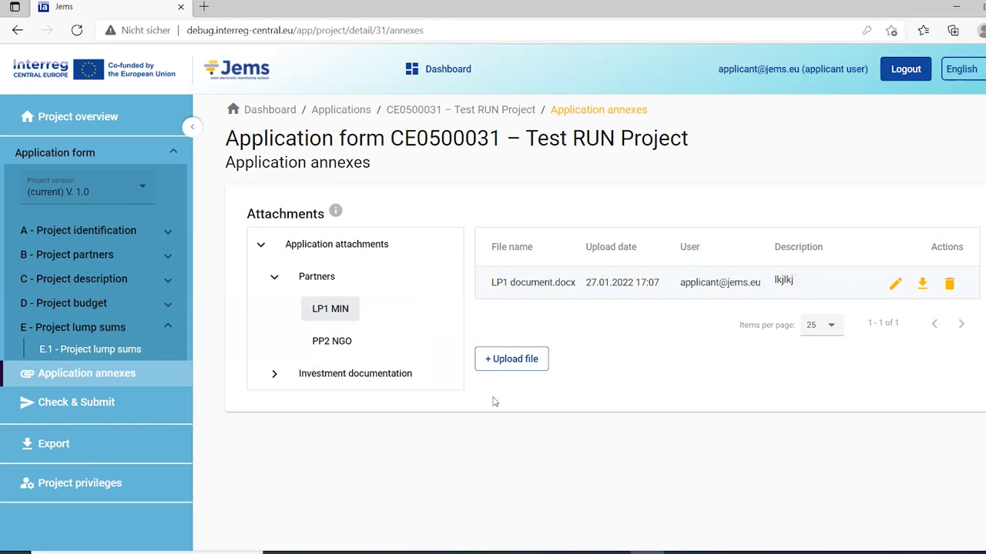
# - Try uploading LP1 document.docx a second time and dismiss the resulting error
pyautogui.click(510, 361)
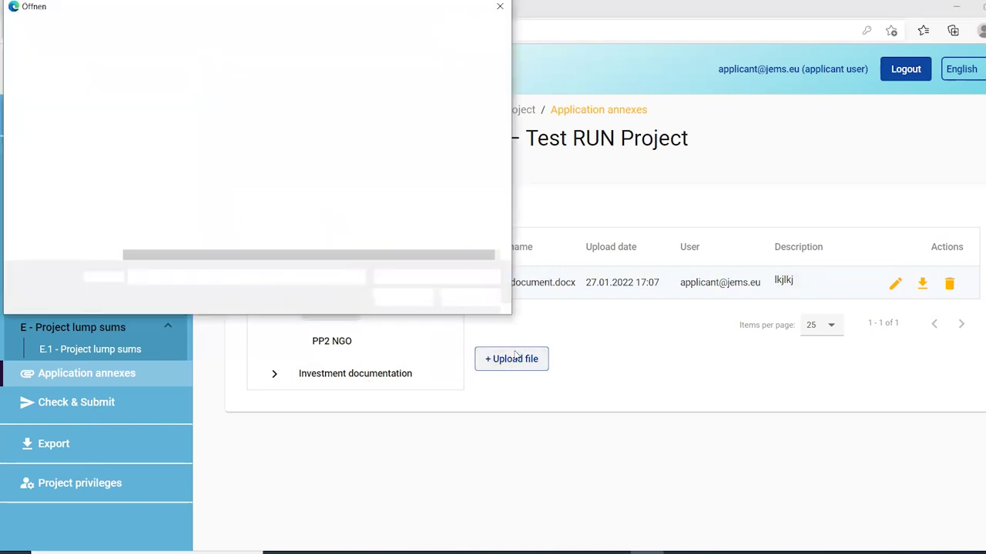
pyautogui.click(177, 99)
pyautogui.click(401, 298)
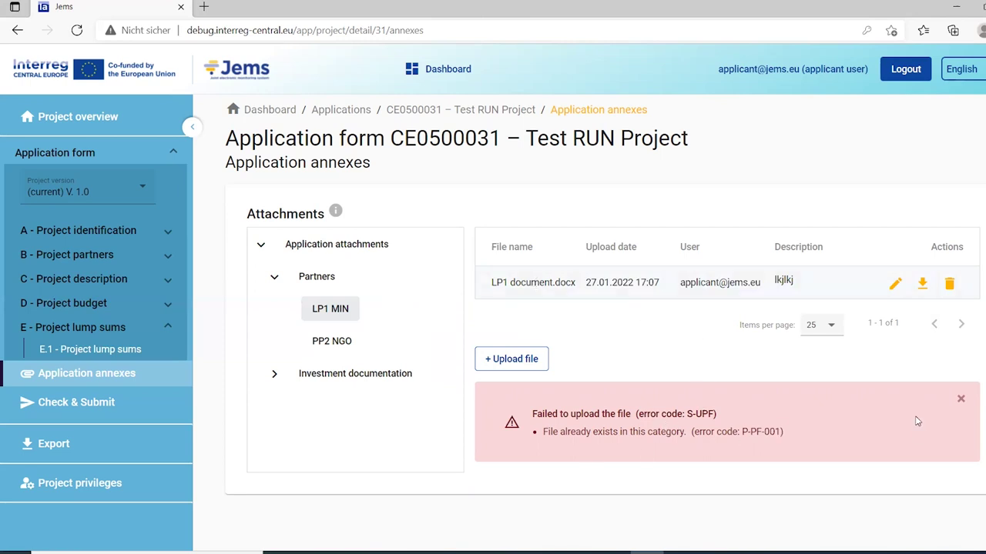
pyautogui.click(961, 401)
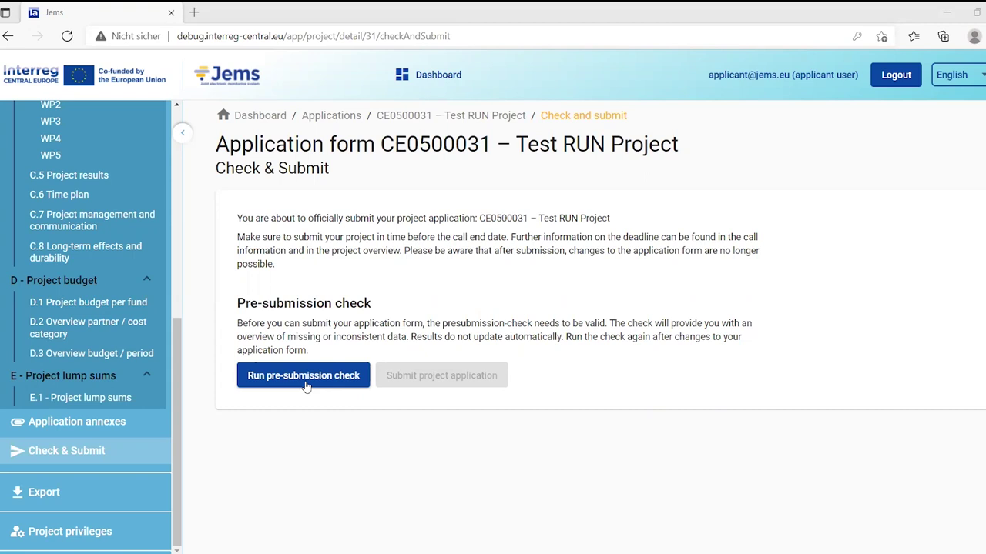
# - Run the pre-submission check and scroll through results showing 49 partner and 45 description issues
pyautogui.click(306, 384)
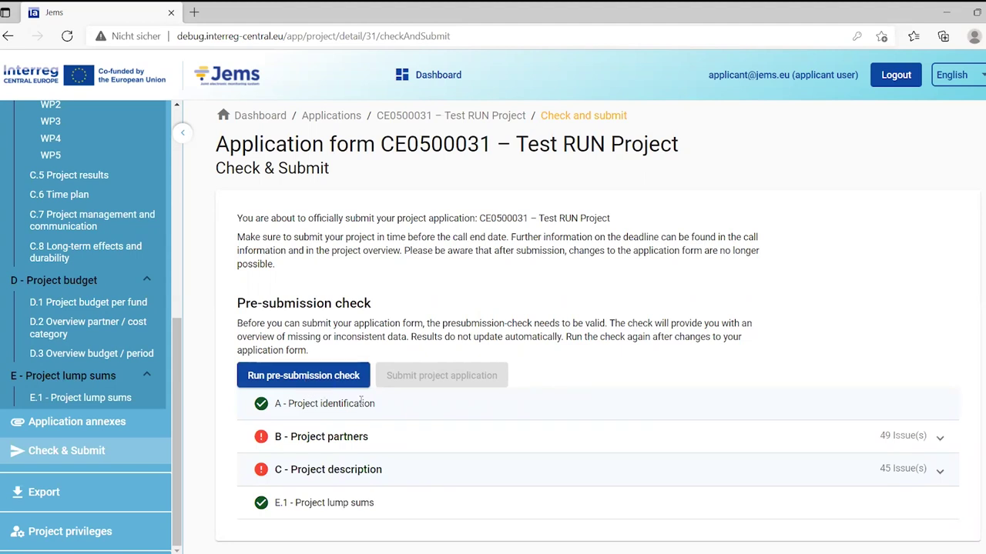
pyautogui.scroll(-1, 605, 422)
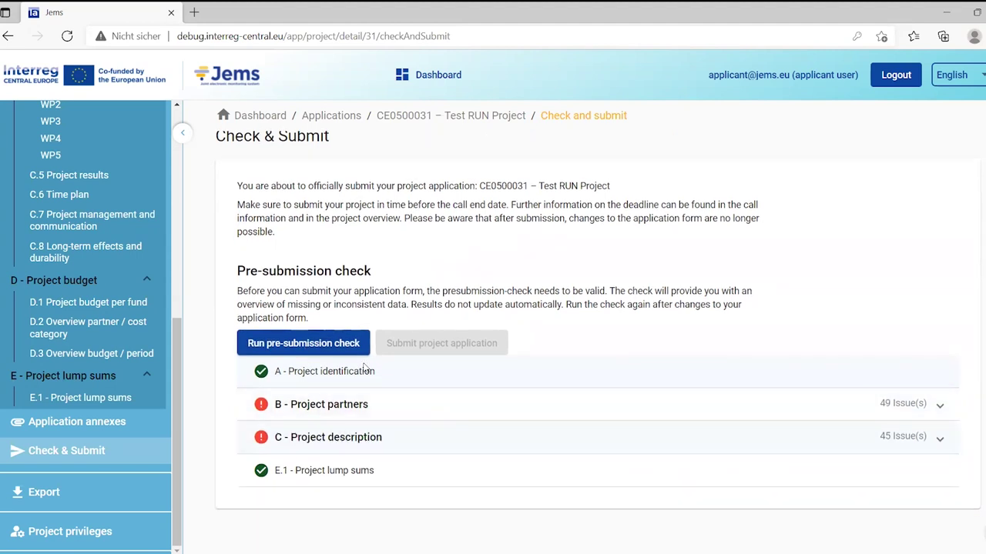
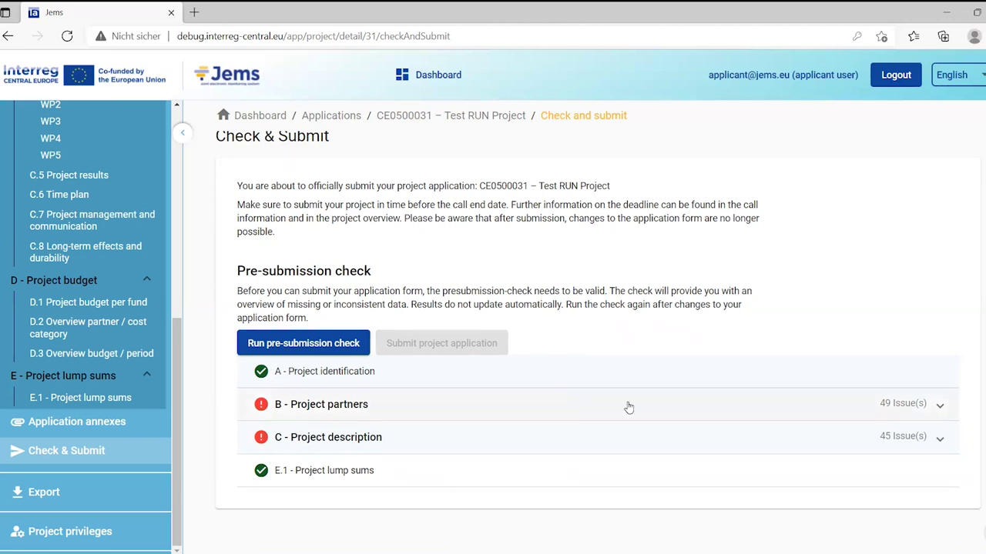
# - Expand B - Project partners and review the two Partner Composition issues
pyautogui.click(941, 412)
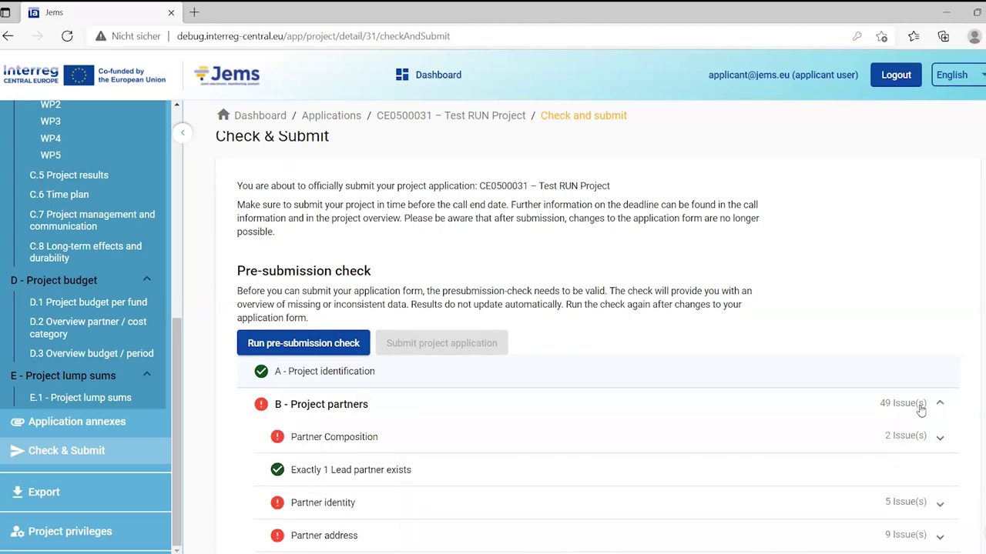
pyautogui.scroll(-1, 501, 445)
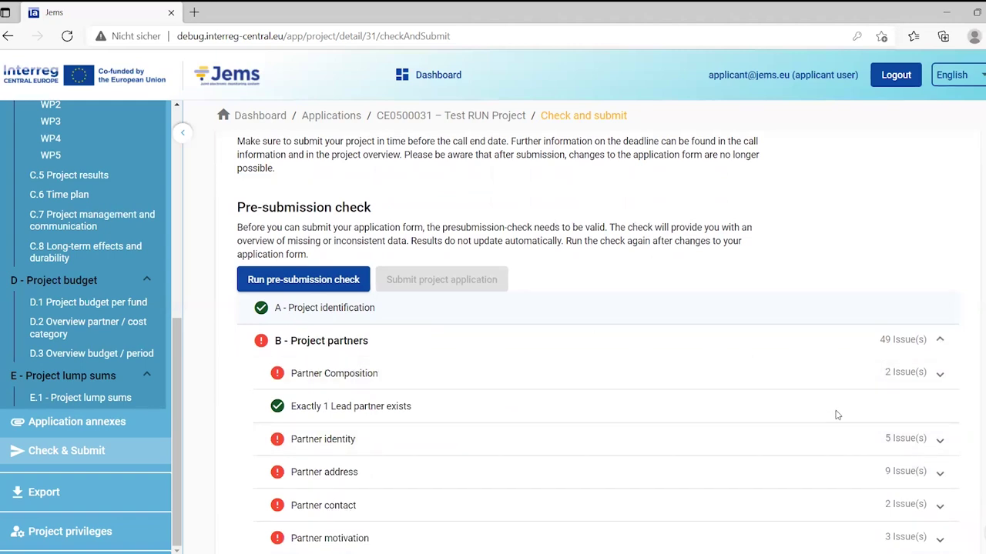
pyautogui.scroll(-1, 836, 413)
pyautogui.click(927, 311)
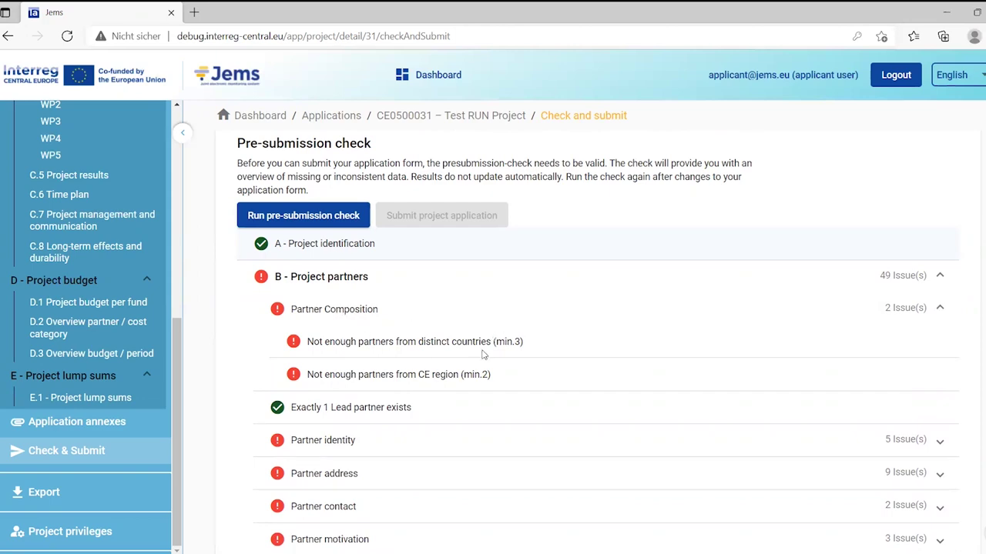
pyautogui.scroll(3, 432, 353)
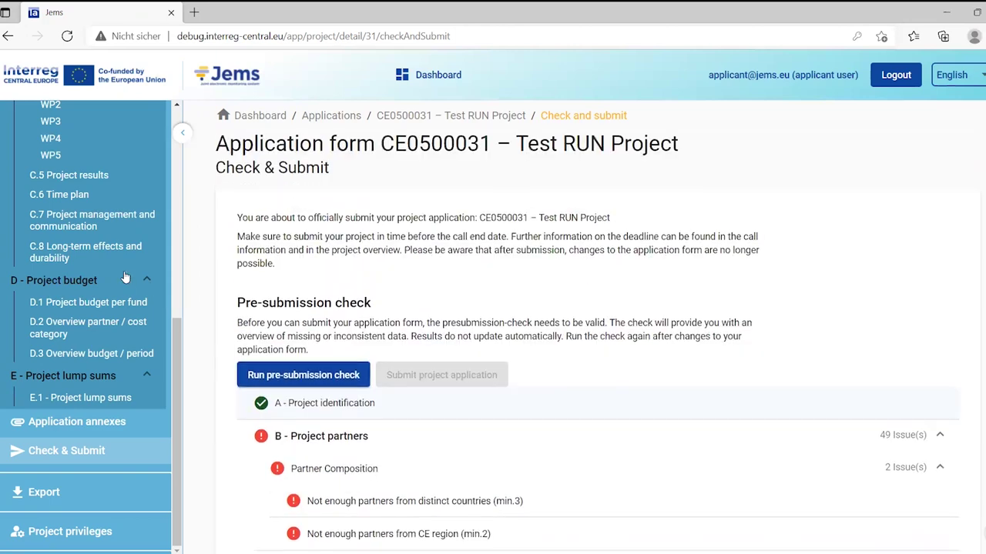
pyautogui.scroll(-1, 362, 412)
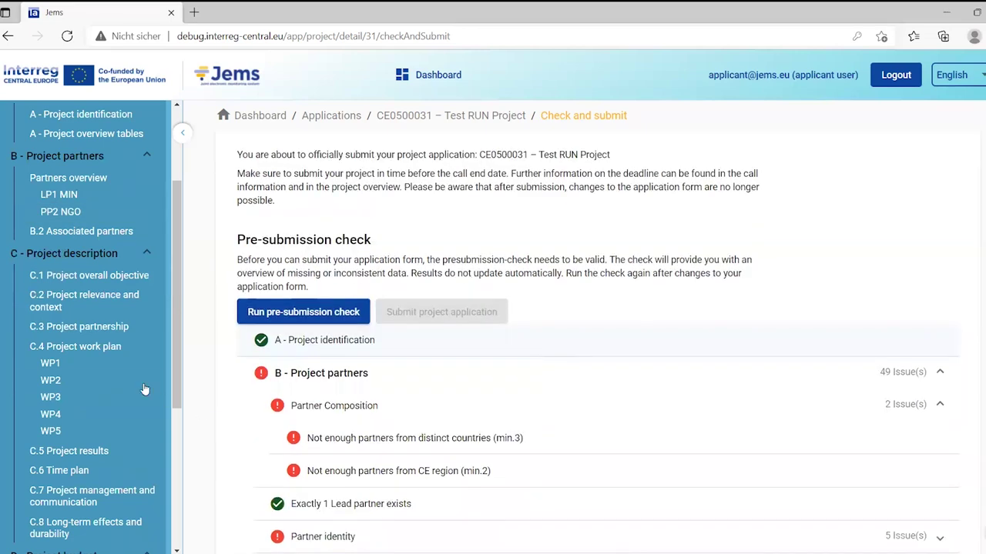
pyautogui.scroll(-3, 116, 370)
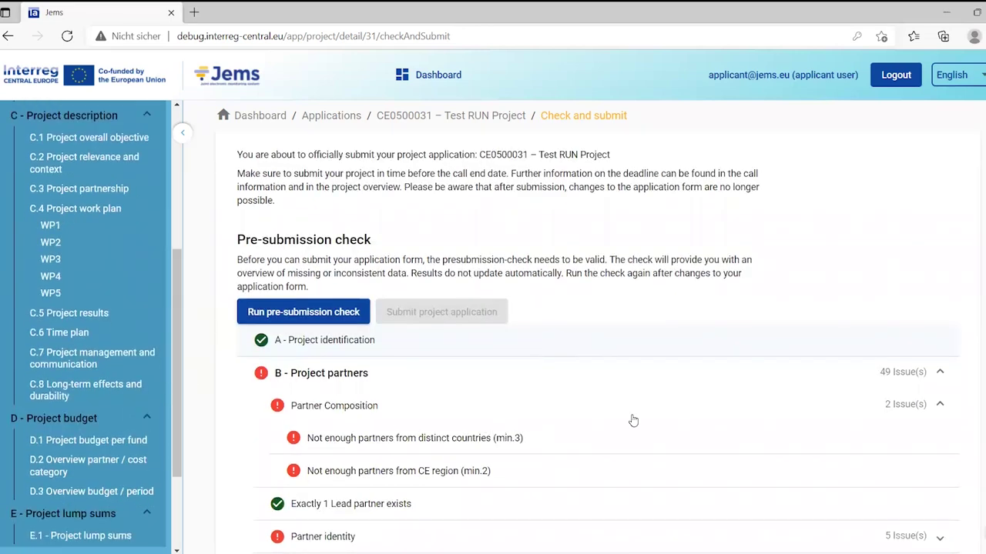
pyautogui.scroll(-1, 541, 438)
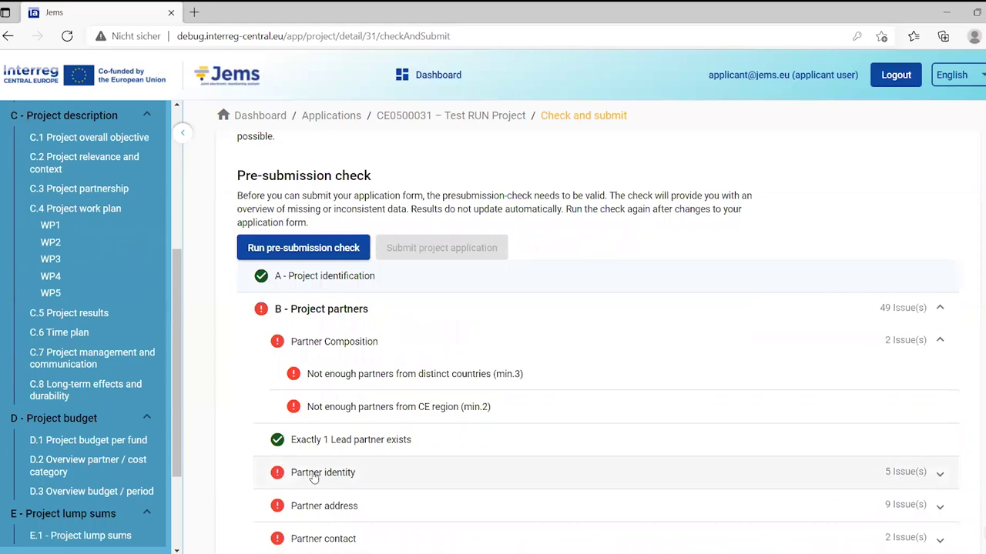
# - Expand Partner identity and scroll through its issues
pyautogui.click(940, 474)
pyautogui.scroll(-1, 585, 462)
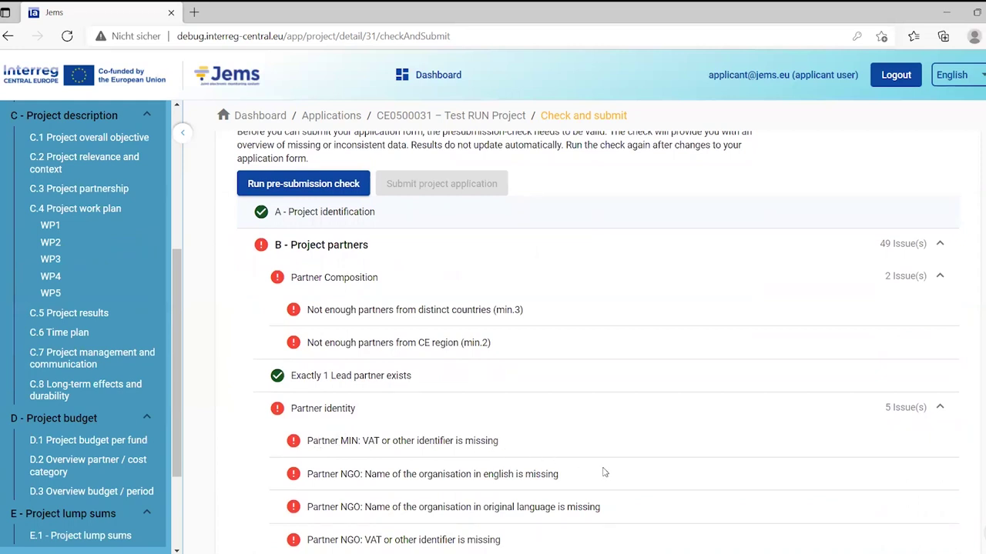
pyautogui.scroll(-1, 605, 473)
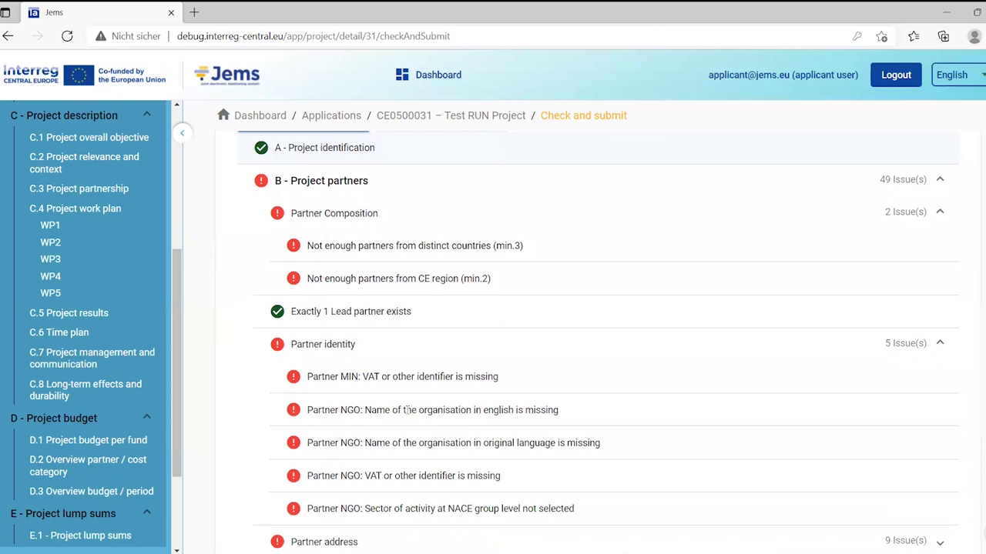
pyautogui.scroll(-5, 607, 421)
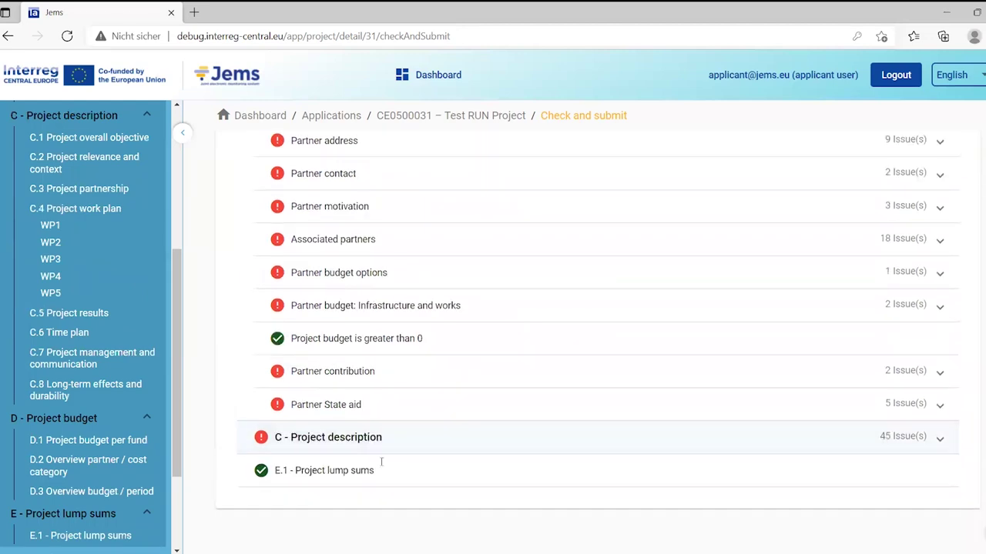
pyautogui.scroll(3, 467, 374)
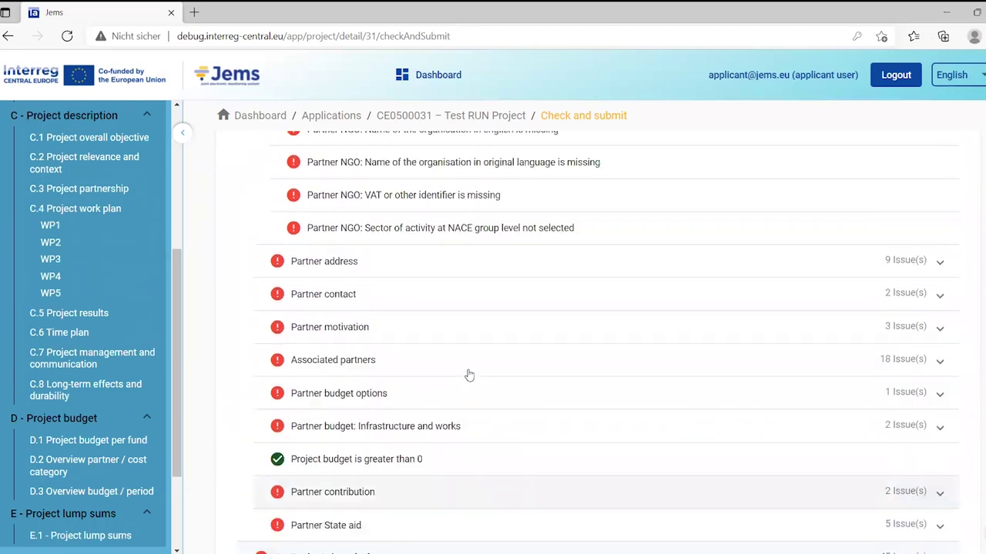
pyautogui.scroll(2, 467, 374)
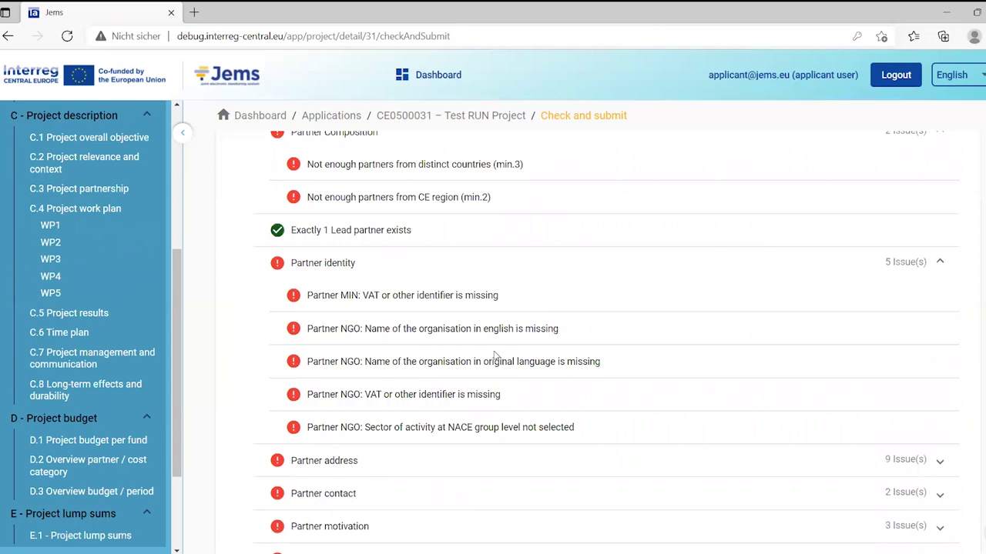
pyautogui.scroll(3, 527, 401)
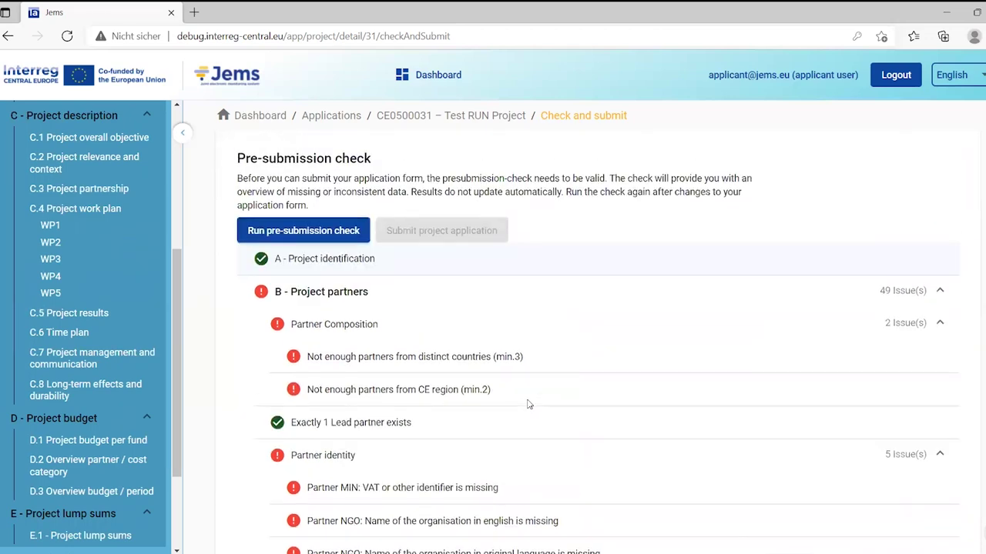
pyautogui.scroll(2, 479, 420)
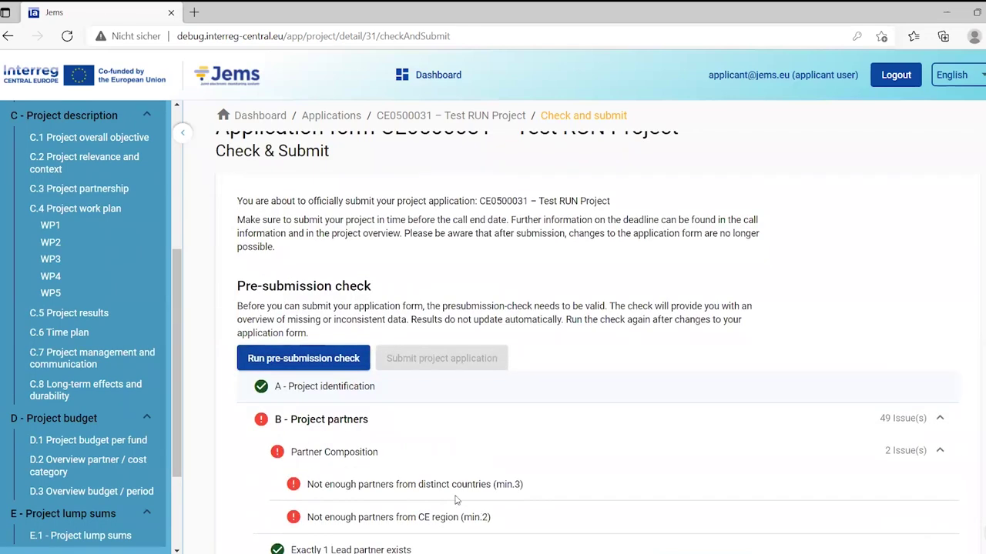
pyautogui.scroll(1, 412, 481)
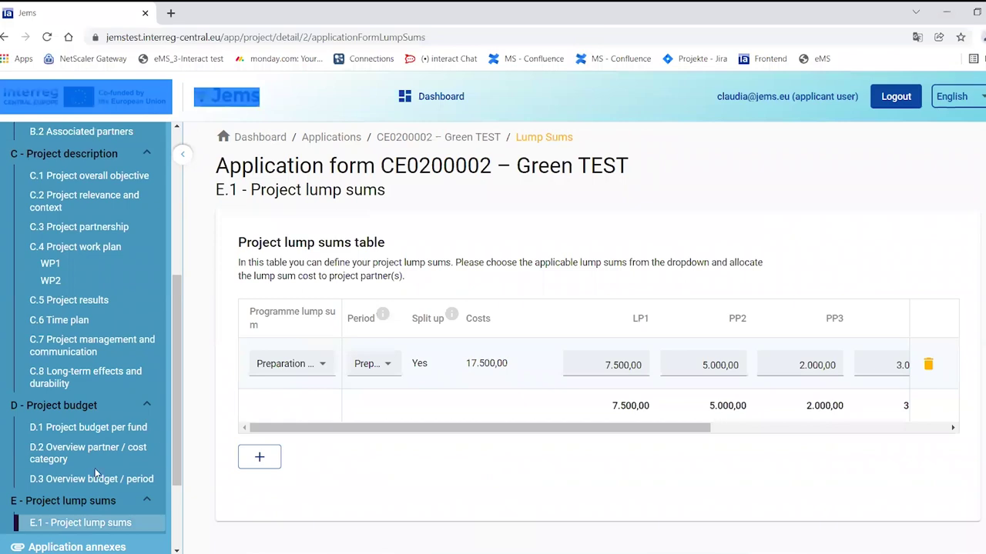
# - Go to the Check & Submit page of the Green TEST application
pyautogui.scroll(-2, 90, 470)
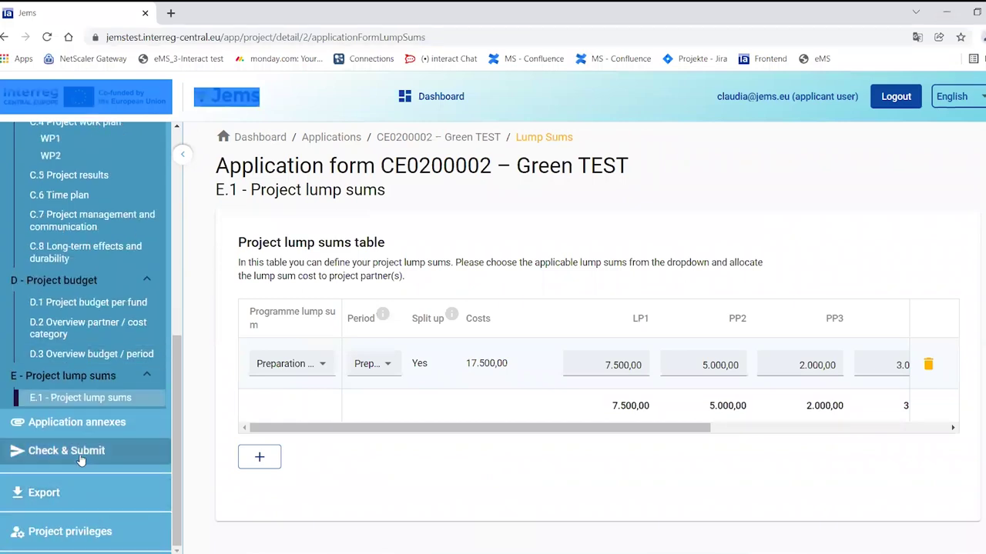
pyautogui.click(81, 460)
# - Run the pre-submission check and expand the B - Project partners results
pyautogui.click(327, 401)
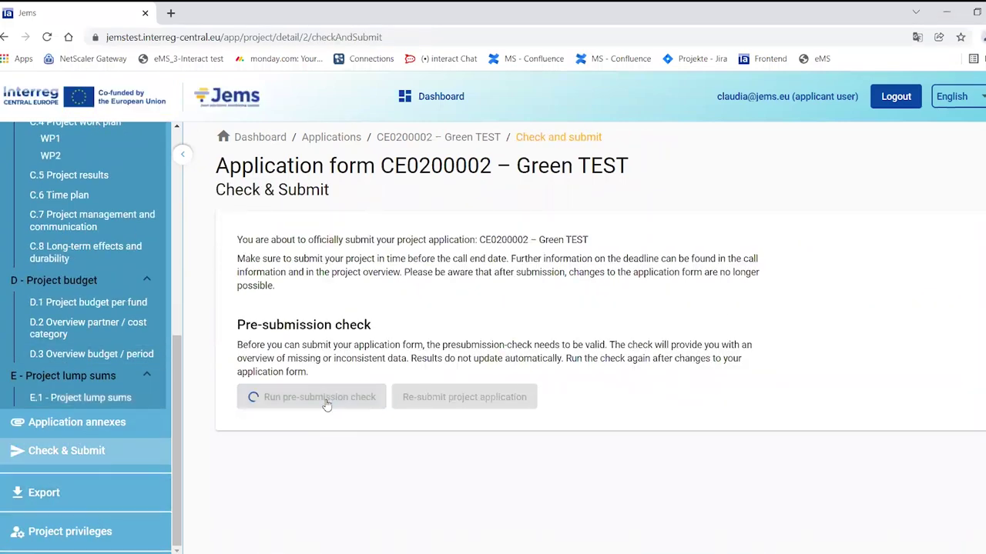
pyautogui.scroll(-1, 316, 385)
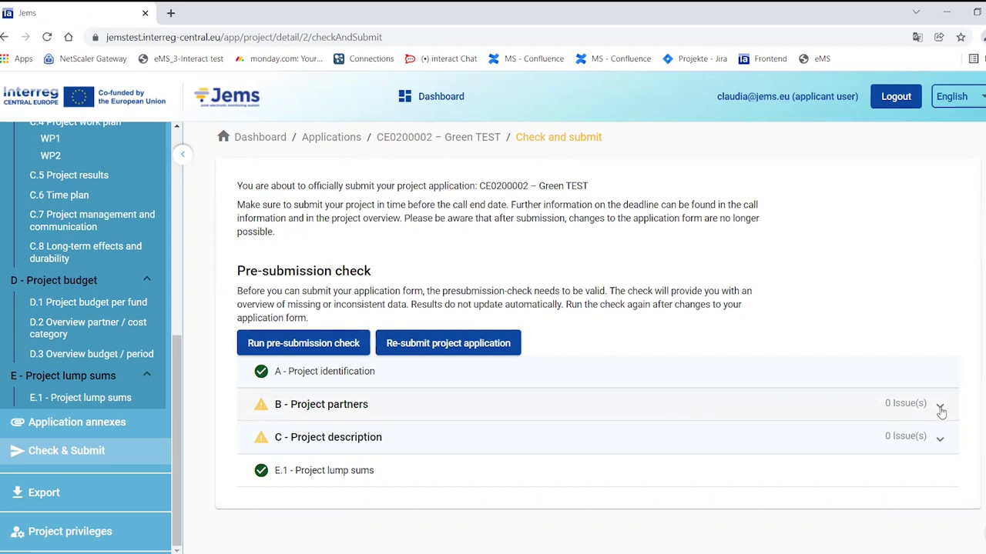
pyautogui.click(941, 411)
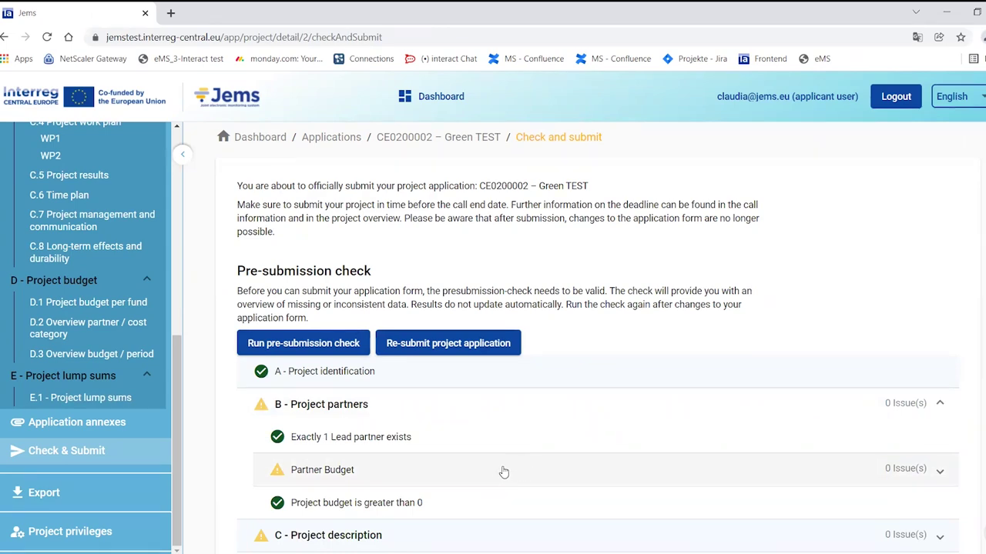
pyautogui.scroll(-1, 493, 447)
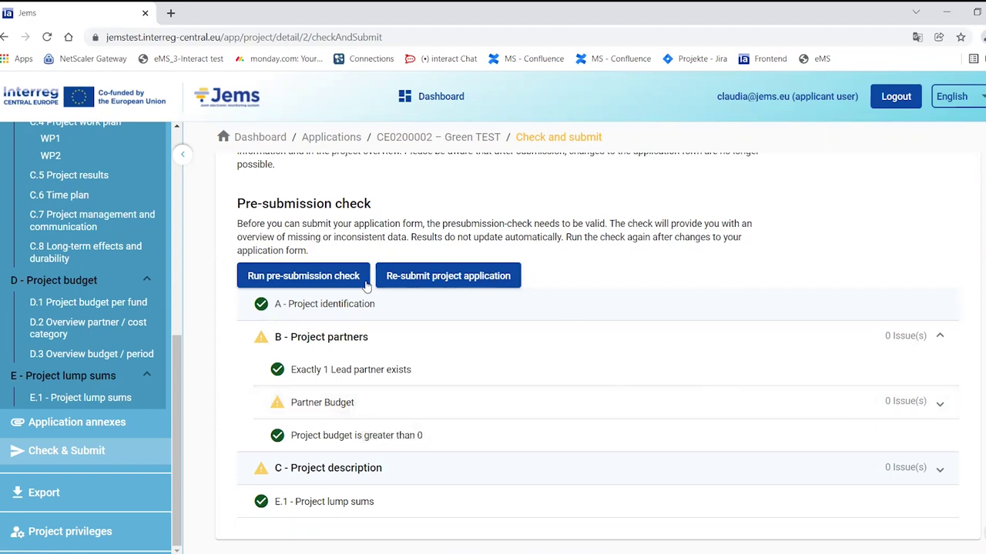
# - Re-submit the Green TEST project application and confirm it
pyautogui.scroll(-1, 352, 506)
pyautogui.scroll(2, 424, 396)
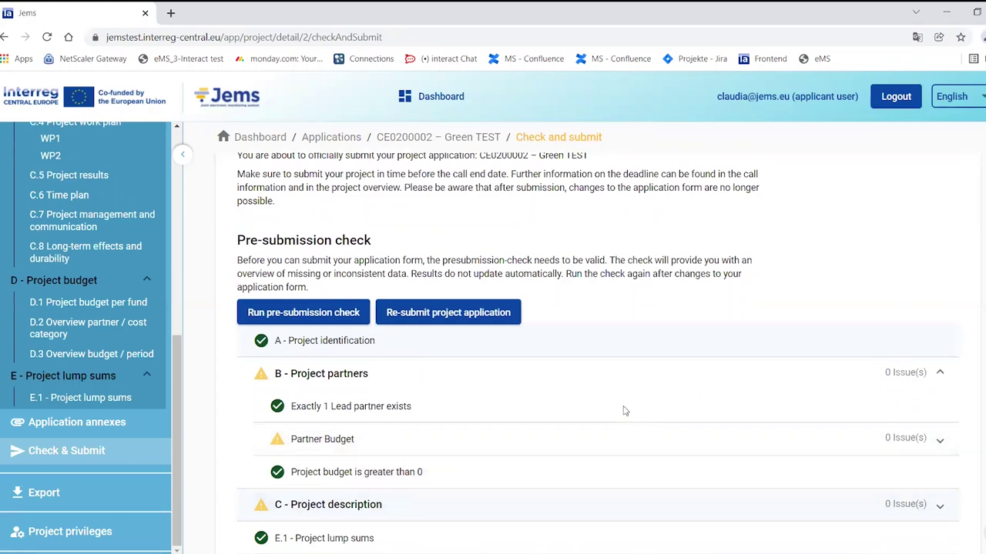
pyautogui.click(439, 318)
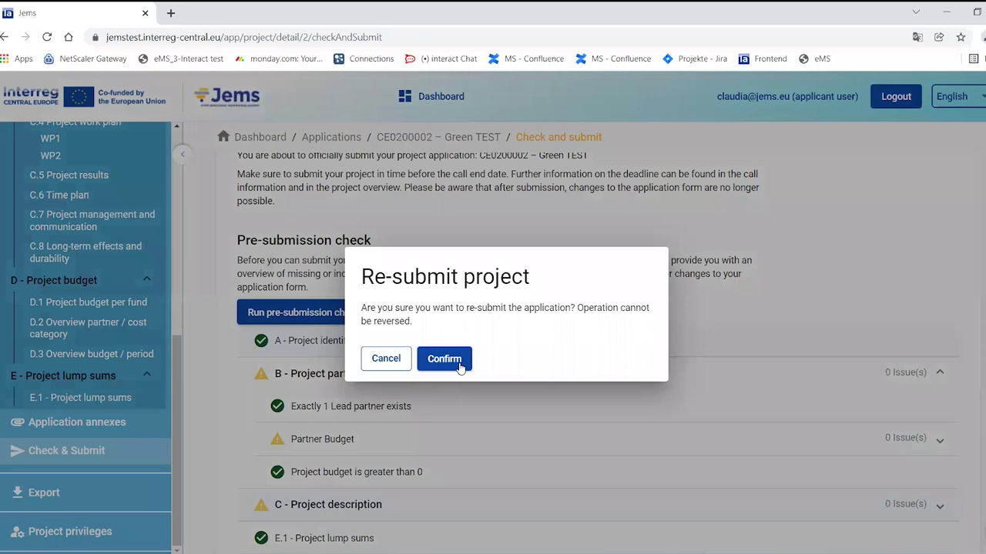
pyautogui.click(459, 365)
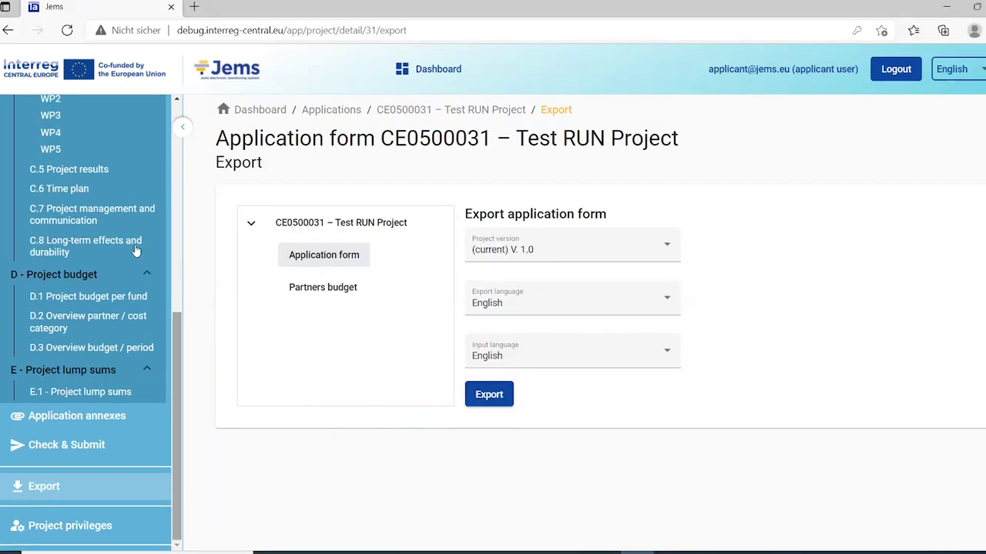
# - Select Application form as the export type
pyautogui.scroll(4, 73, 281)
pyautogui.scroll(-4, 95, 364)
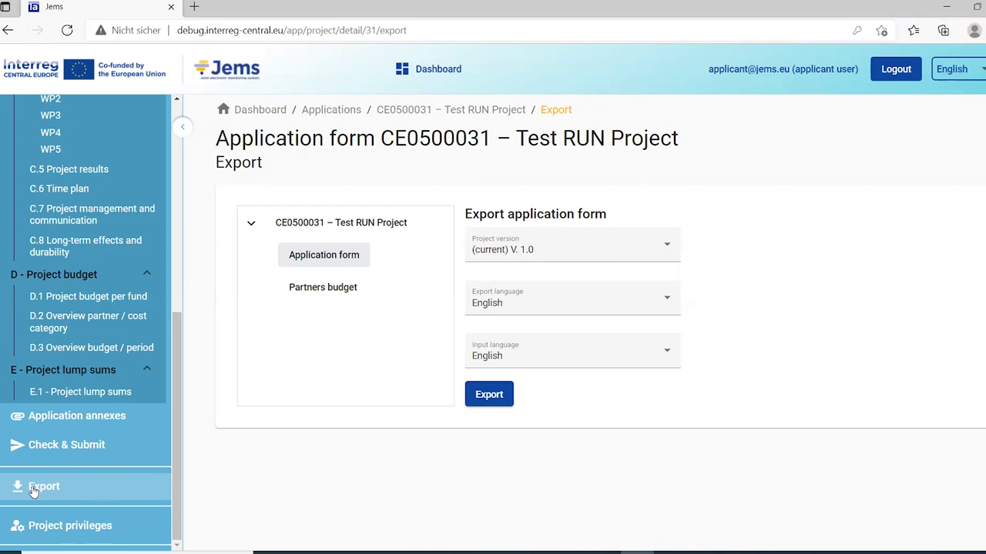
pyautogui.click(353, 258)
pyautogui.click(345, 288)
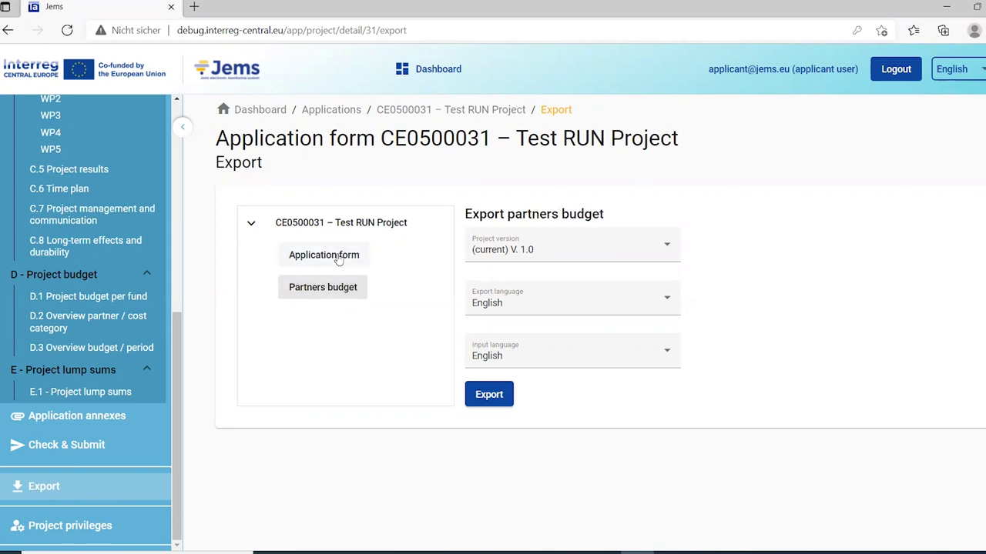
pyautogui.click(337, 260)
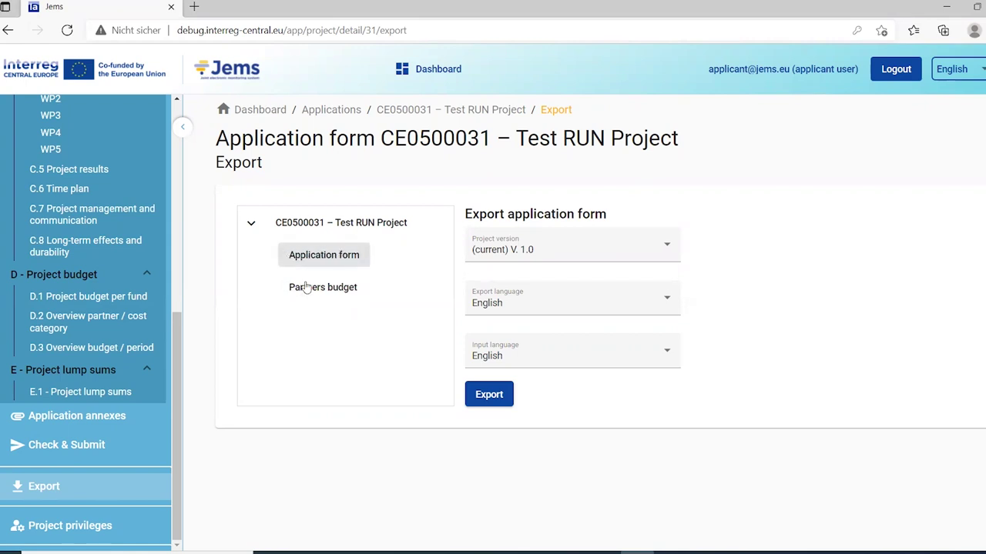
pyautogui.click(331, 296)
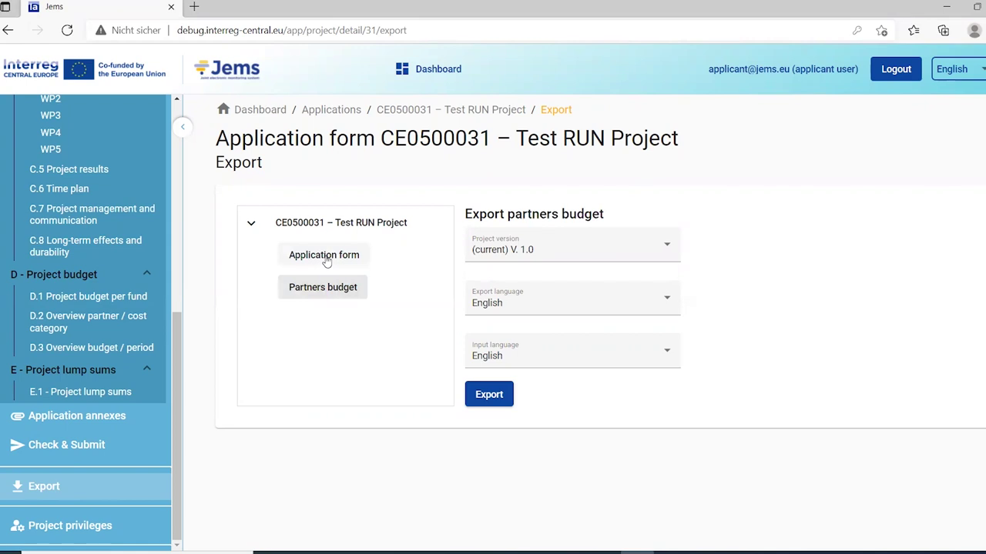
pyautogui.click(326, 261)
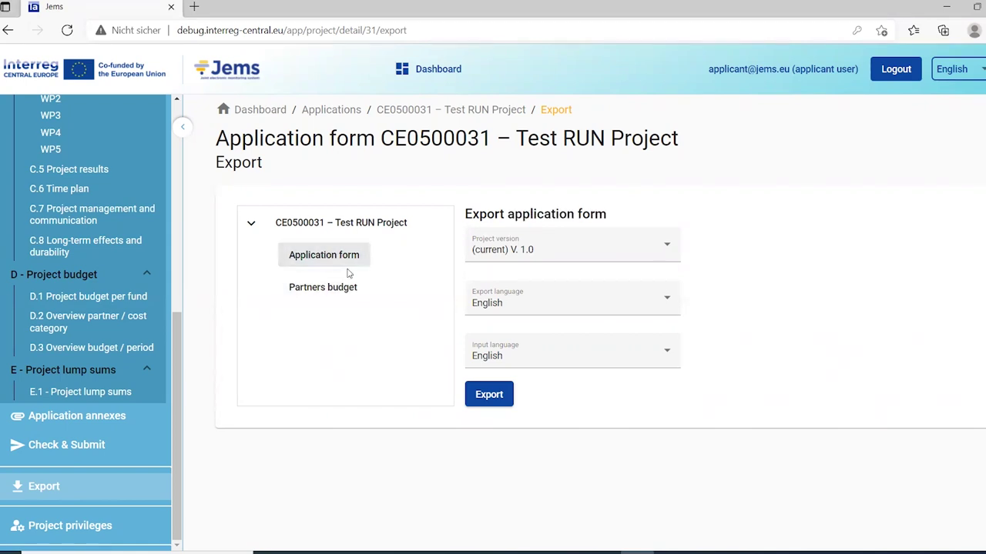
# - Export the application form for current version V. 1.0 in English as PDF
pyautogui.click(666, 246)
pyautogui.click(639, 248)
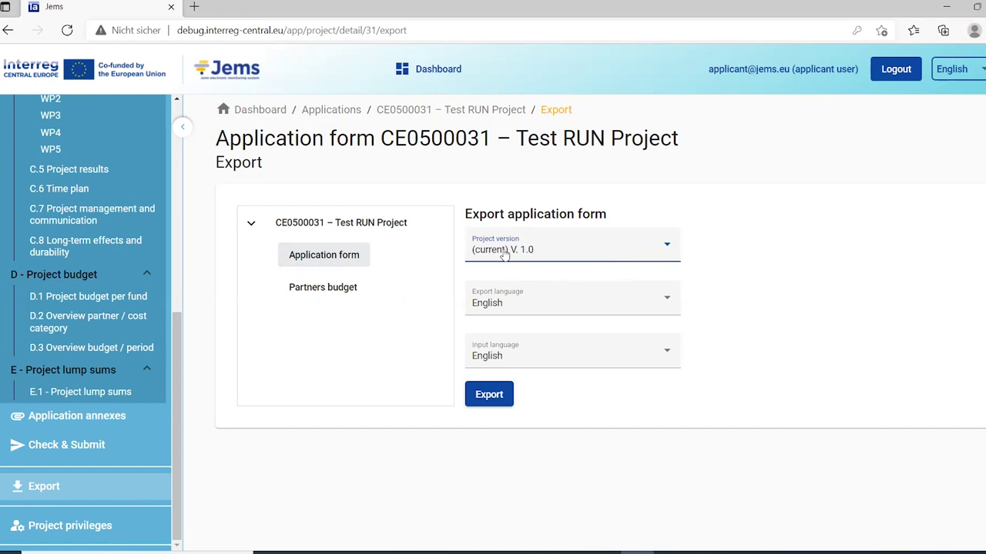
pyautogui.click(669, 250)
pyautogui.click(669, 250)
pyautogui.click(639, 253)
pyautogui.click(639, 254)
pyautogui.click(344, 256)
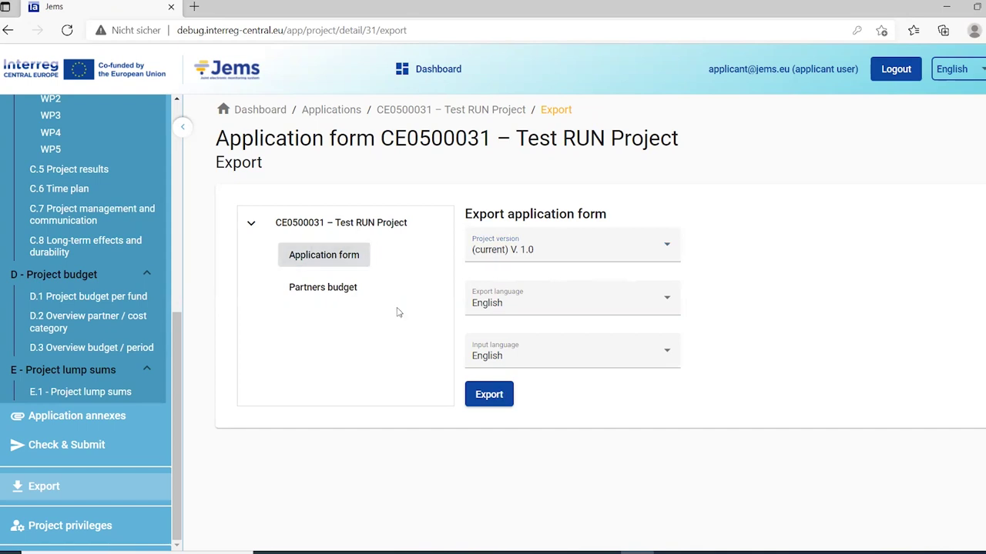
pyautogui.click(497, 399)
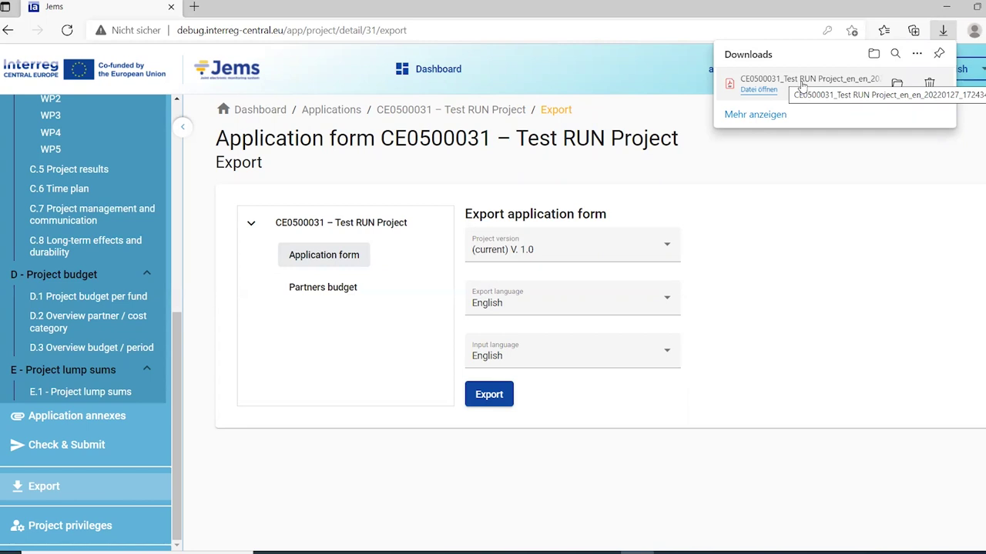
# - Open the downloaded application form PDF and scroll to the B.0 Partner overview
pyautogui.click(789, 83)
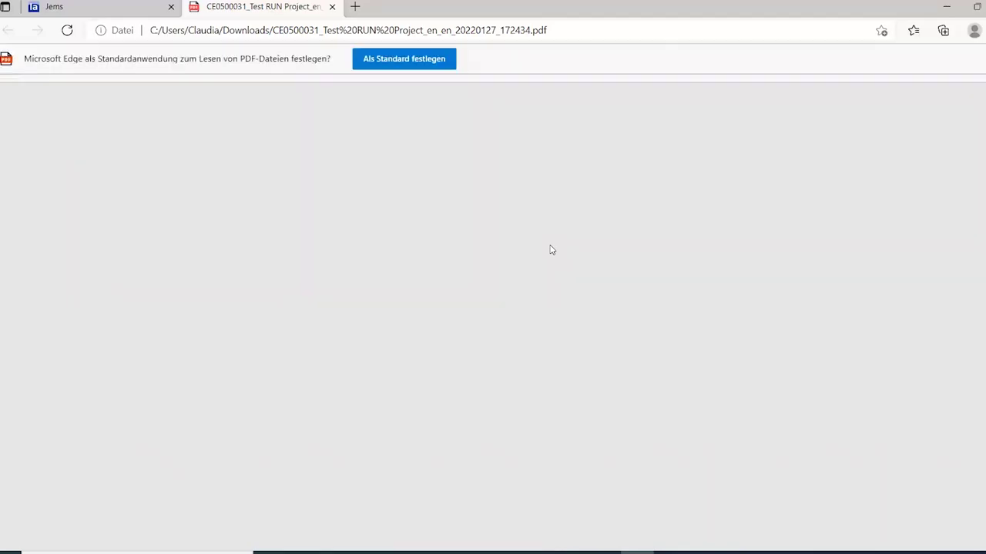
pyautogui.scroll(-5, 579, 283)
pyautogui.scroll(-10, 580, 286)
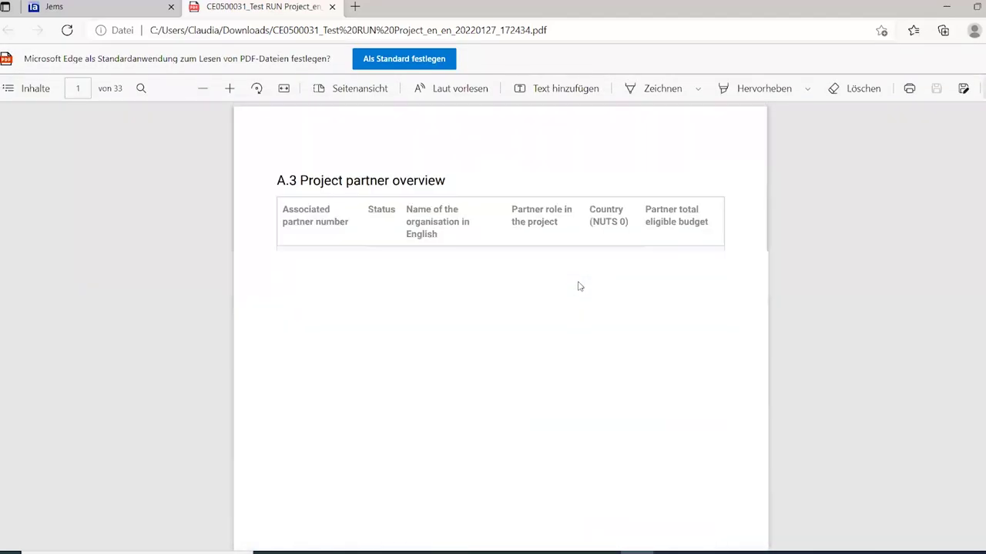
pyautogui.scroll(-10, 581, 290)
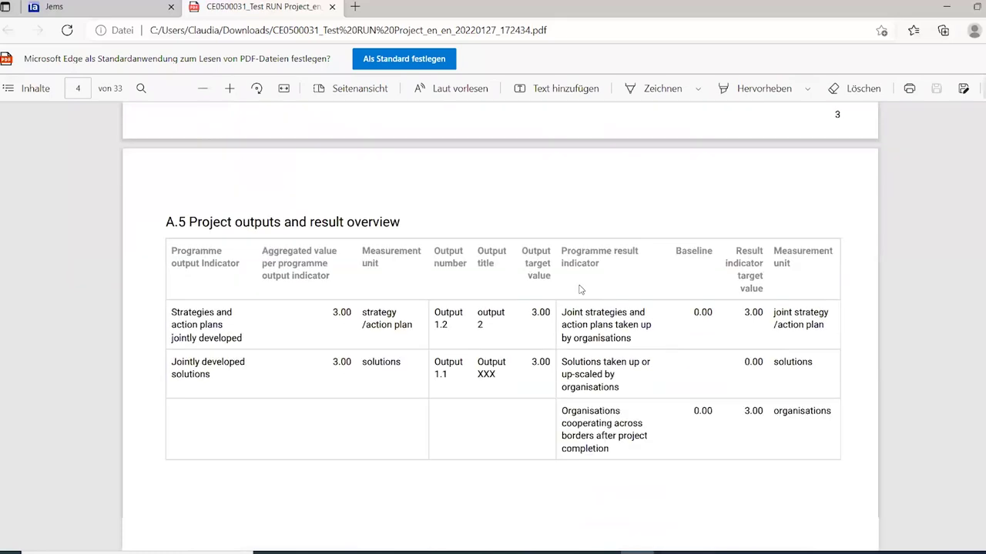
pyautogui.scroll(3, 556, 327)
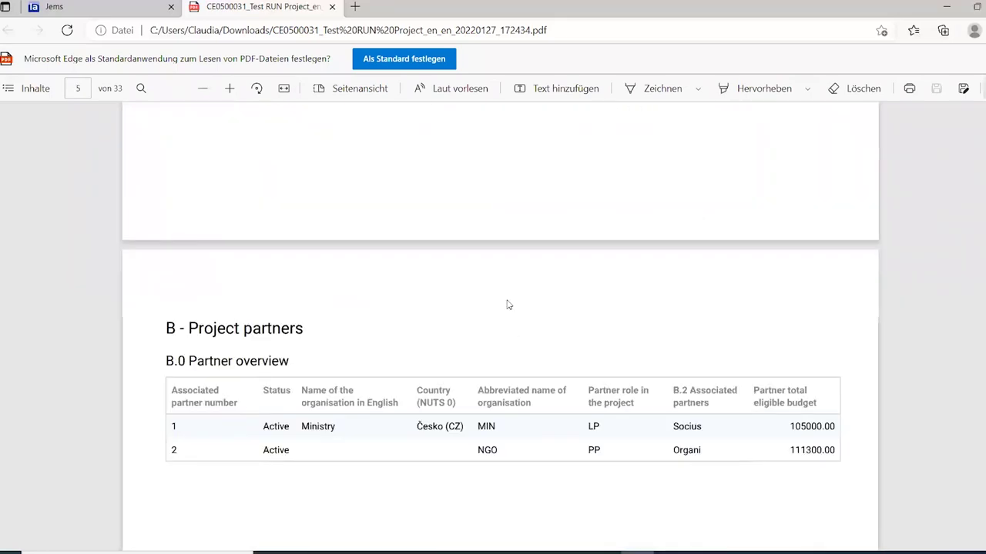
# - Back in Jems, export the Partners budget for Test RUN Project
pyautogui.click(91, 10)
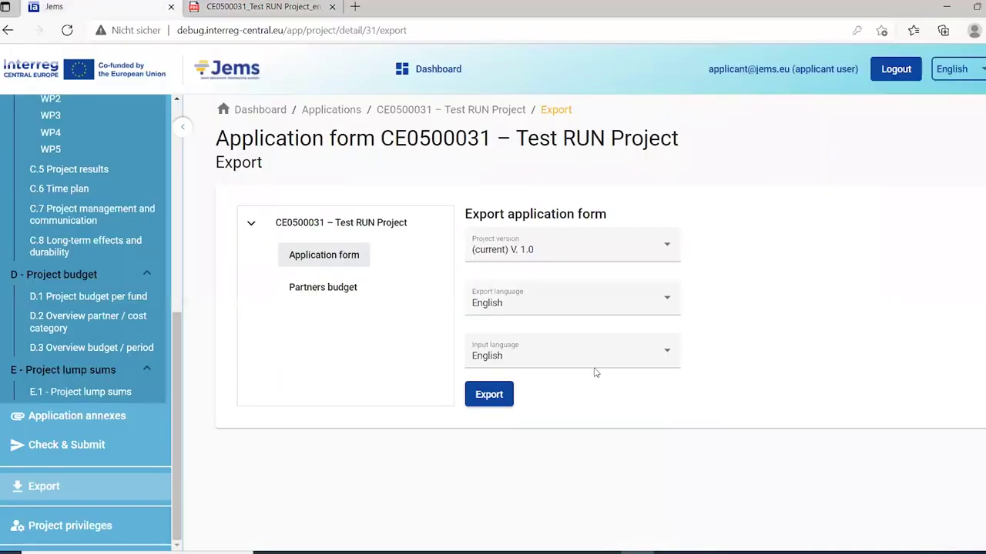
pyautogui.click(335, 289)
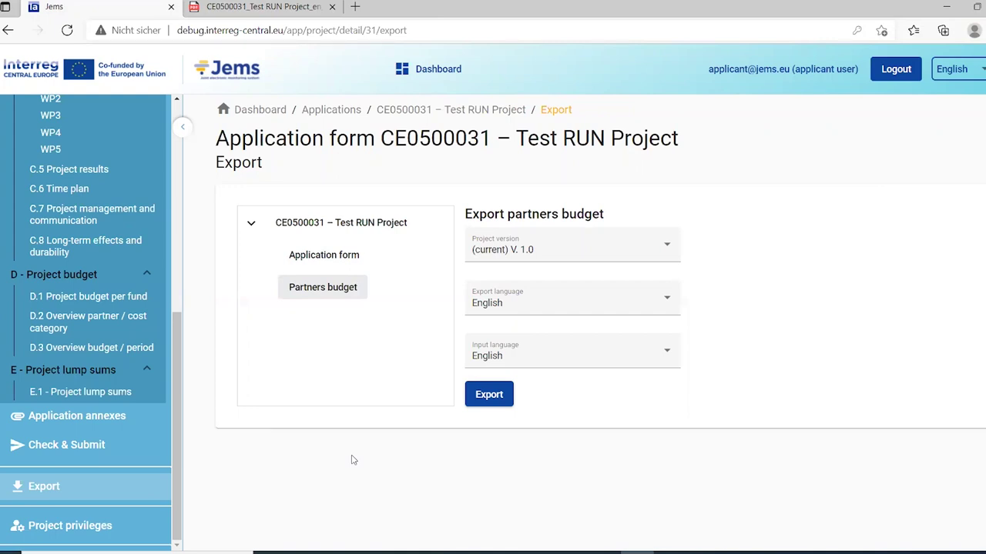
pyautogui.click(491, 398)
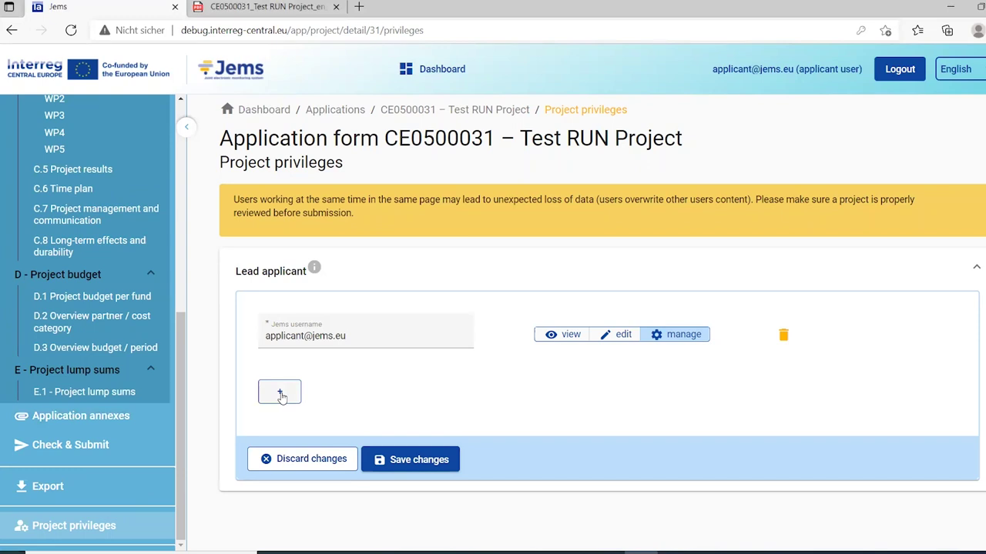
# - Add a lead applicant user row with the test user's e-mail as the Jems username
pyautogui.click(282, 395)
pyautogui.click(283, 391)
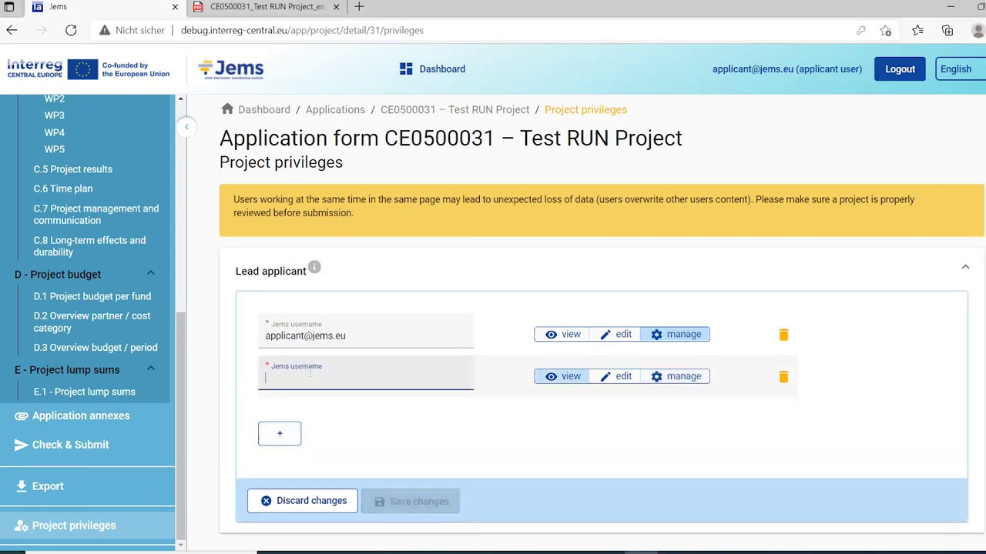
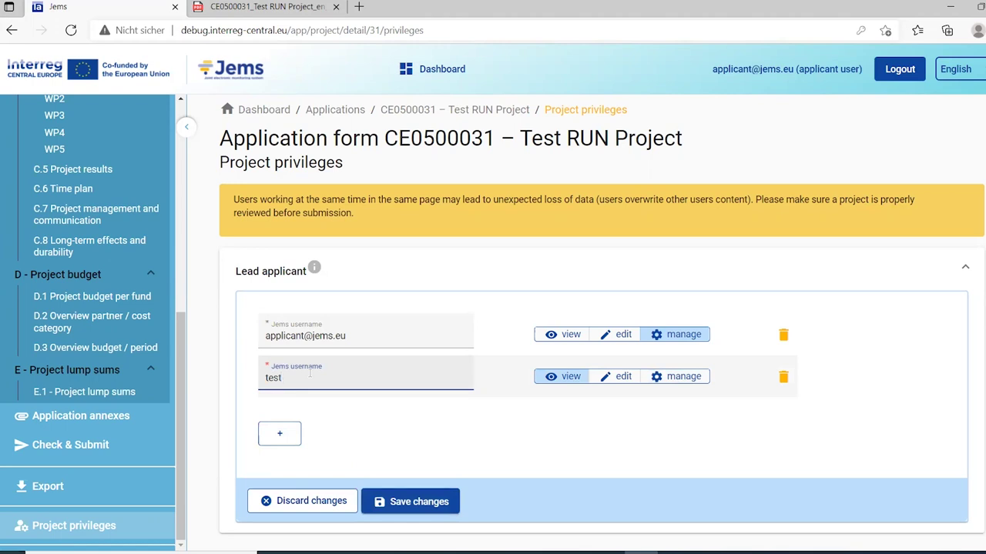
pyautogui.click(366, 417)
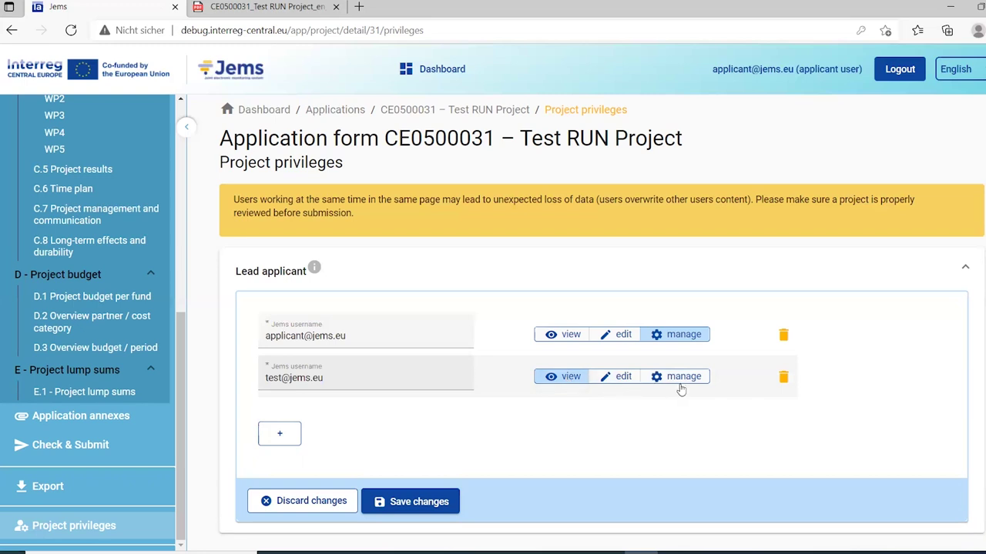
# - Set the test user's rights, ending on manage
pyautogui.click(623, 377)
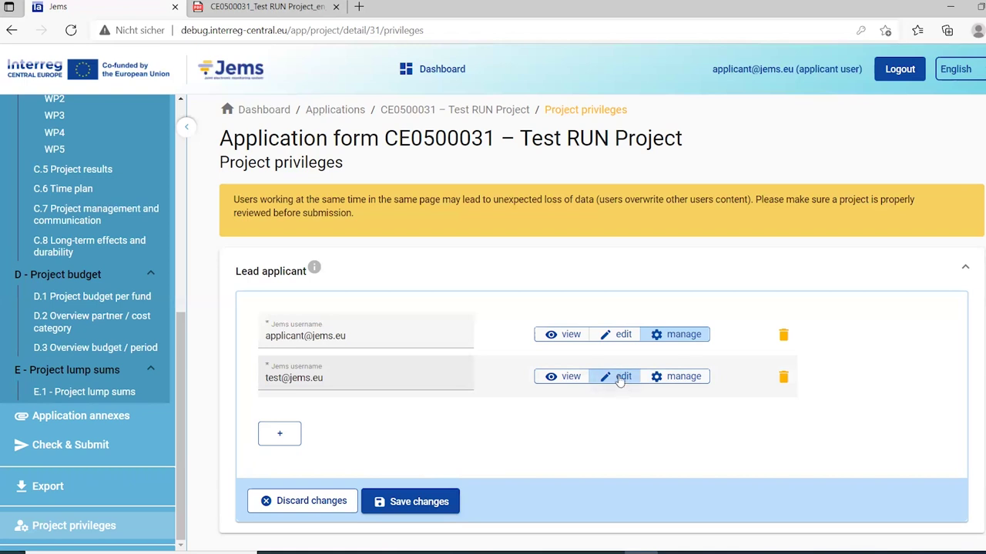
pyautogui.click(673, 382)
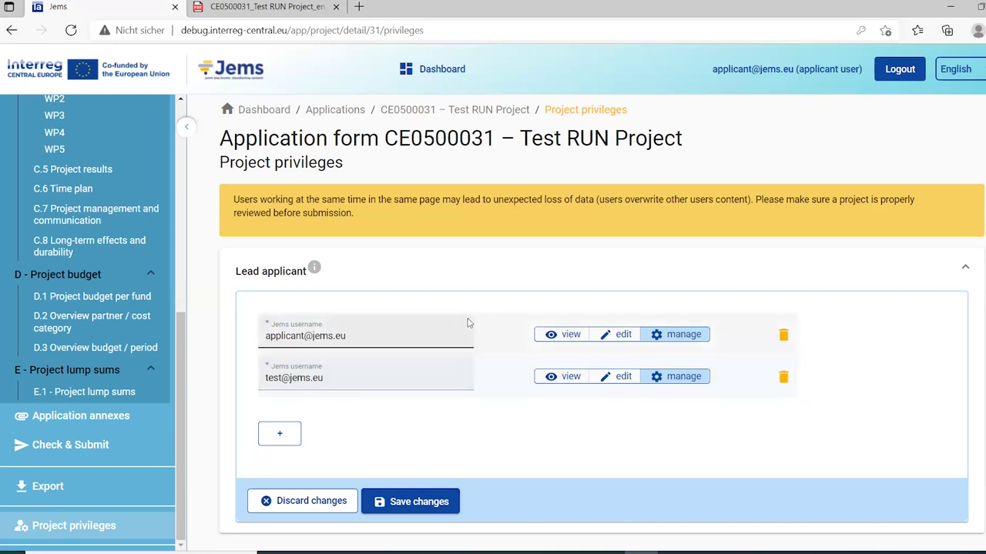
pyautogui.click(578, 382)
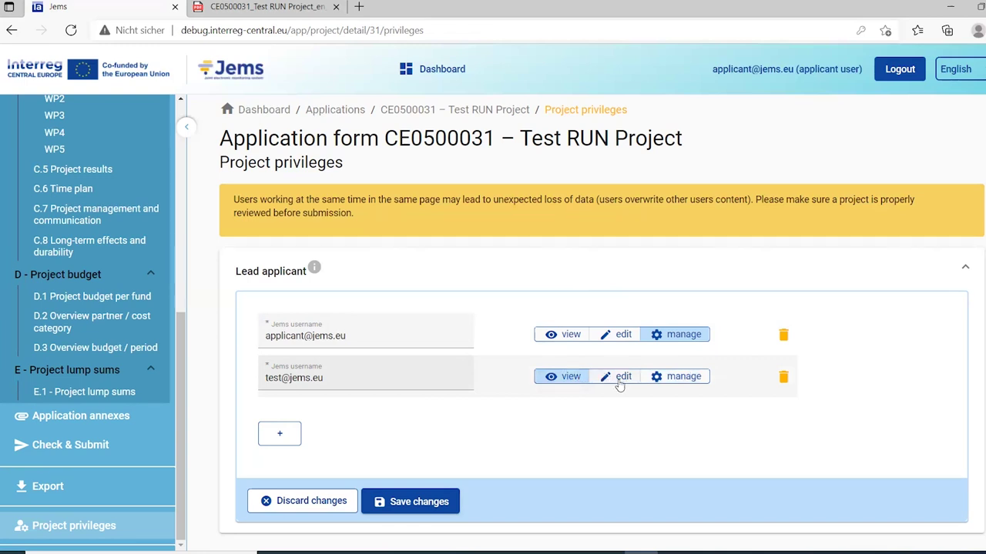
pyautogui.click(620, 379)
pyautogui.click(669, 378)
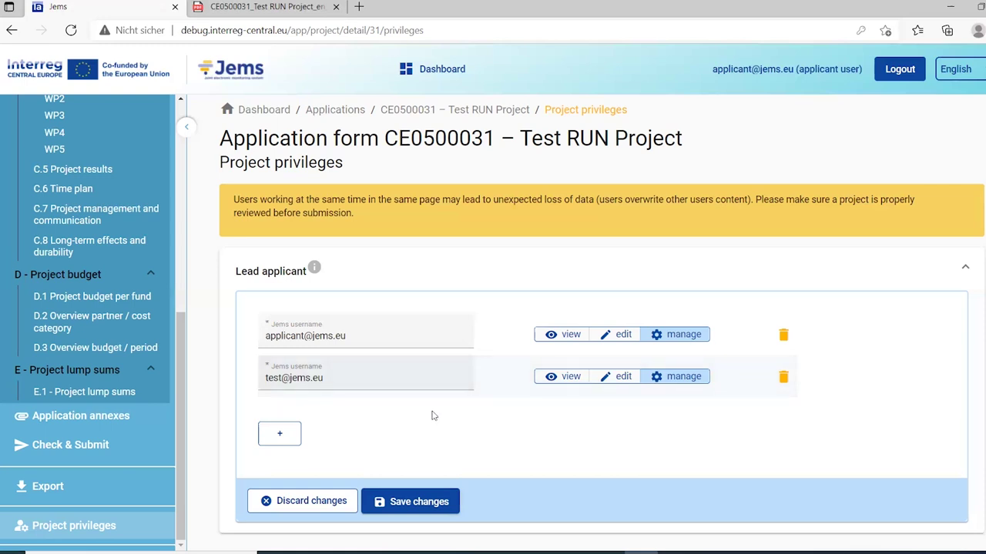
# - Save the project collaborator changes, then delete the test user's row
pyautogui.scroll(-1, 434, 416)
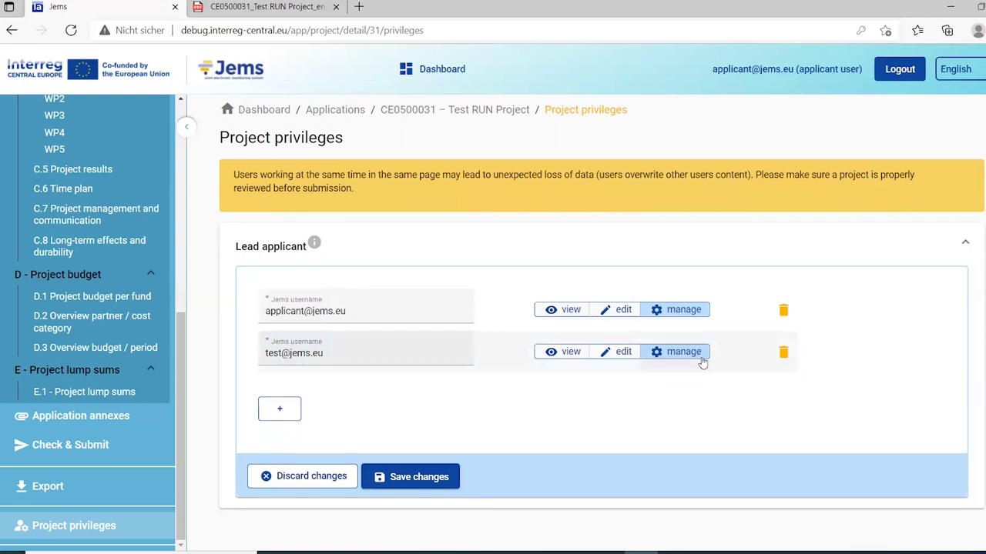
pyautogui.click(429, 477)
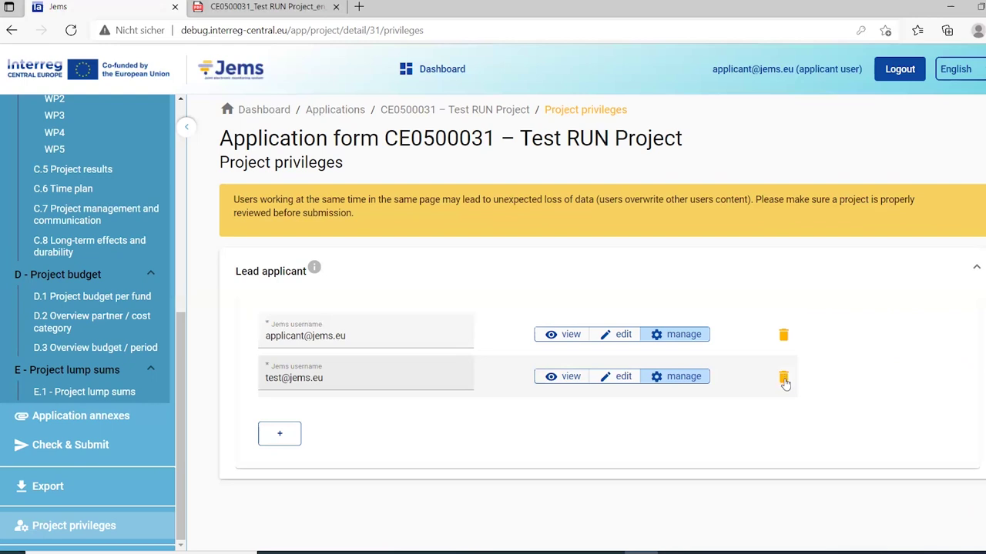
pyautogui.click(784, 379)
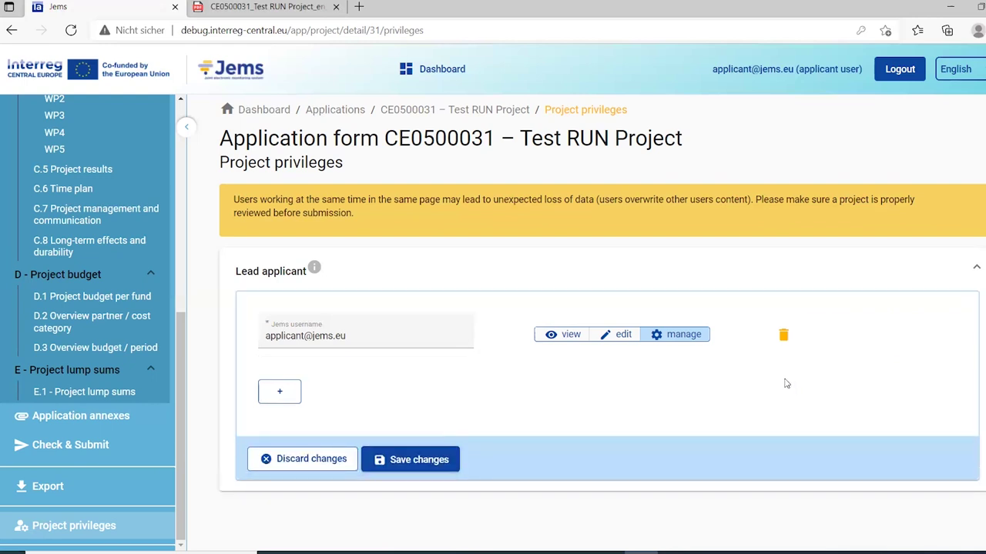